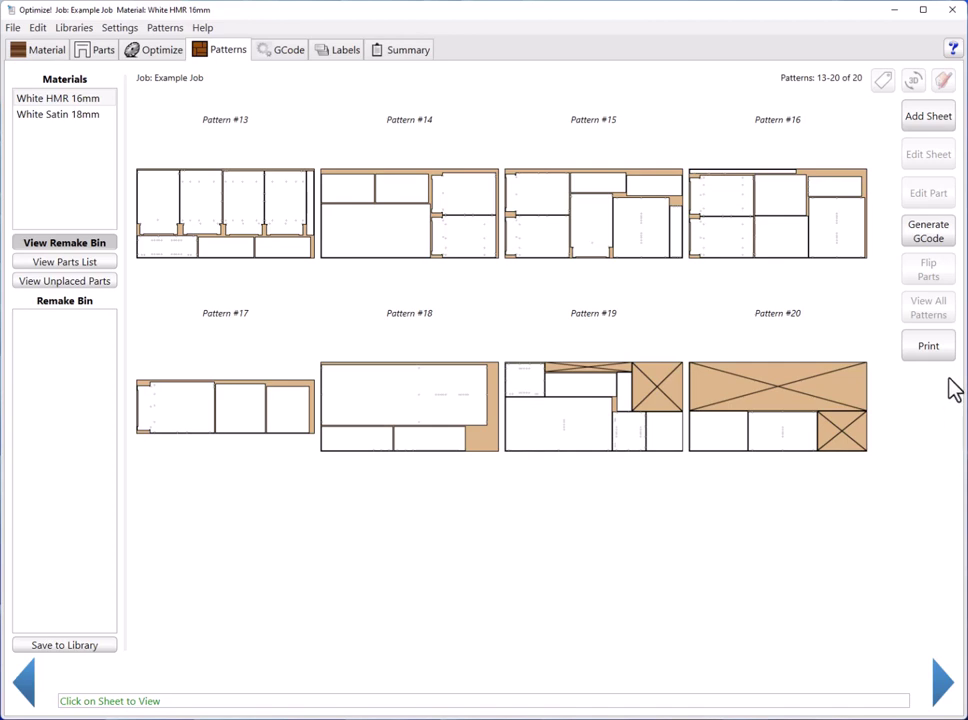
# - Generate GCode for all sheets in White HMR 16mm, creating primary sheet programs only
pyautogui.click(936, 238)
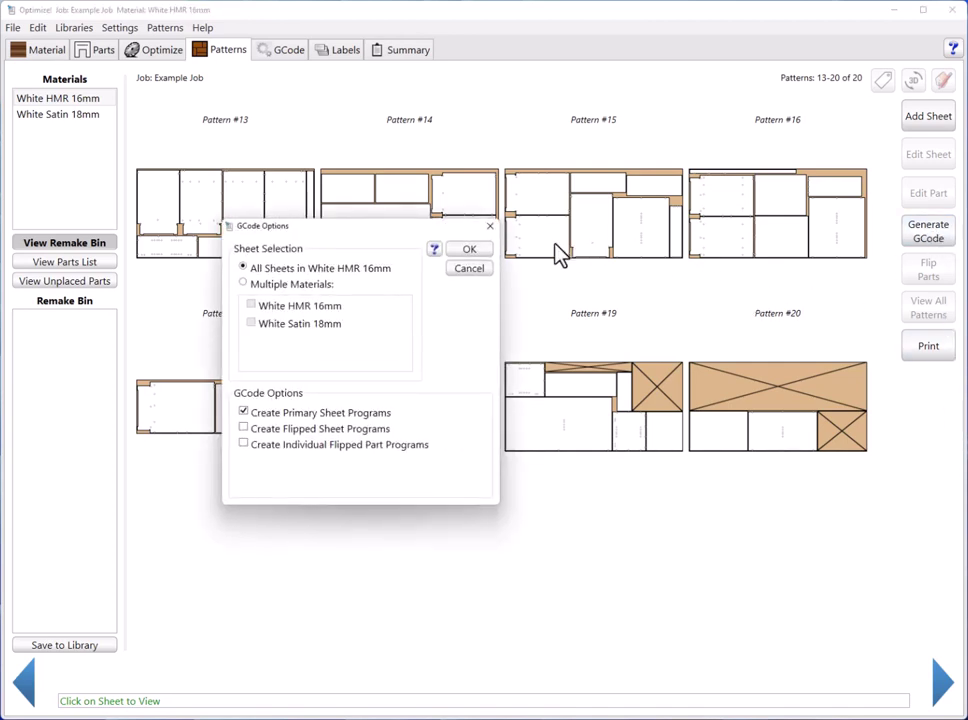
pyautogui.click(474, 250)
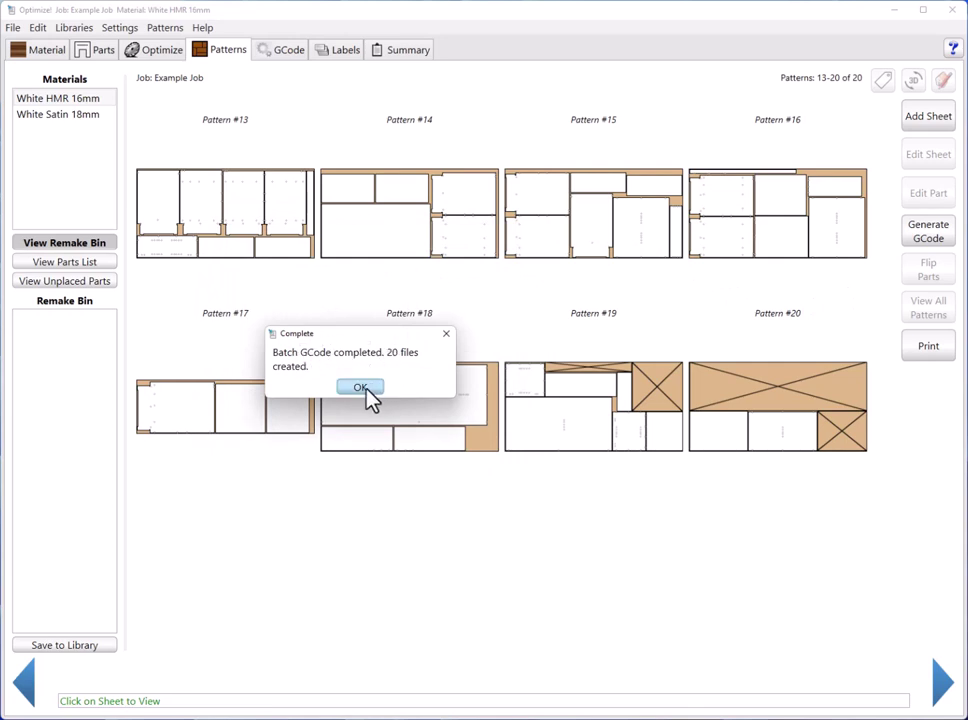
pyautogui.click(362, 388)
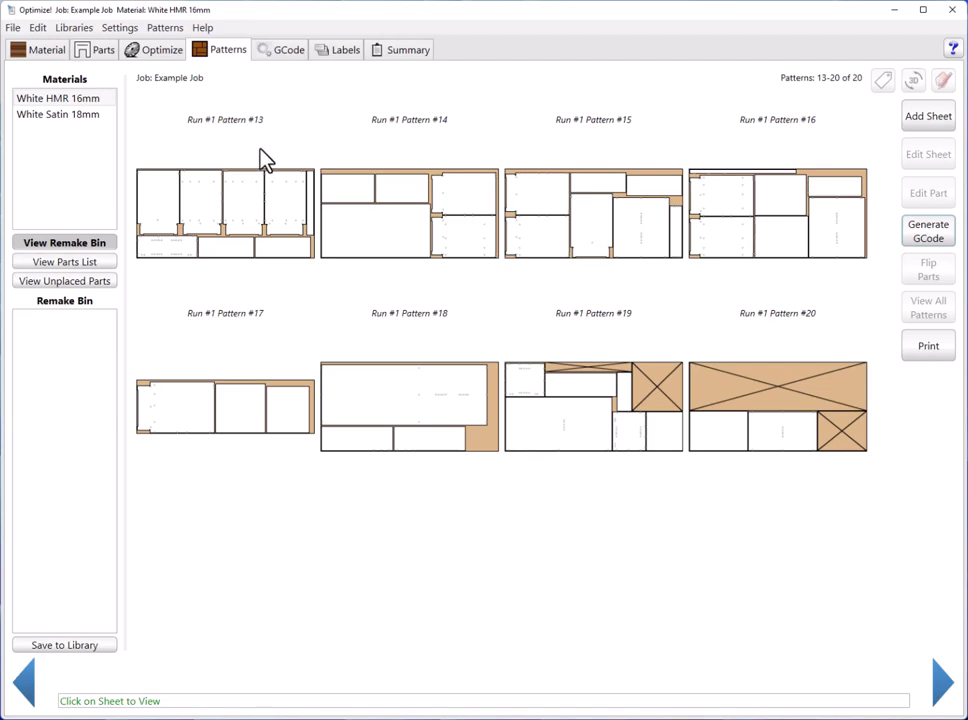
# - Inspect the contents of the generated GCode file for Pattern #1, and close it again
pyautogui.click(283, 60)
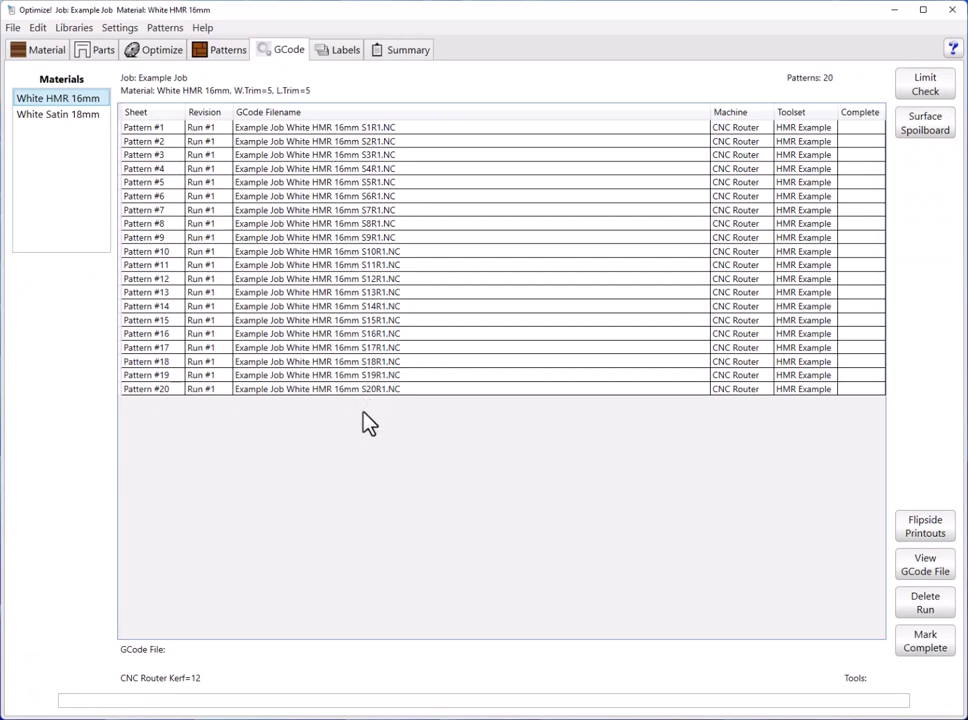
pyautogui.click(342, 128)
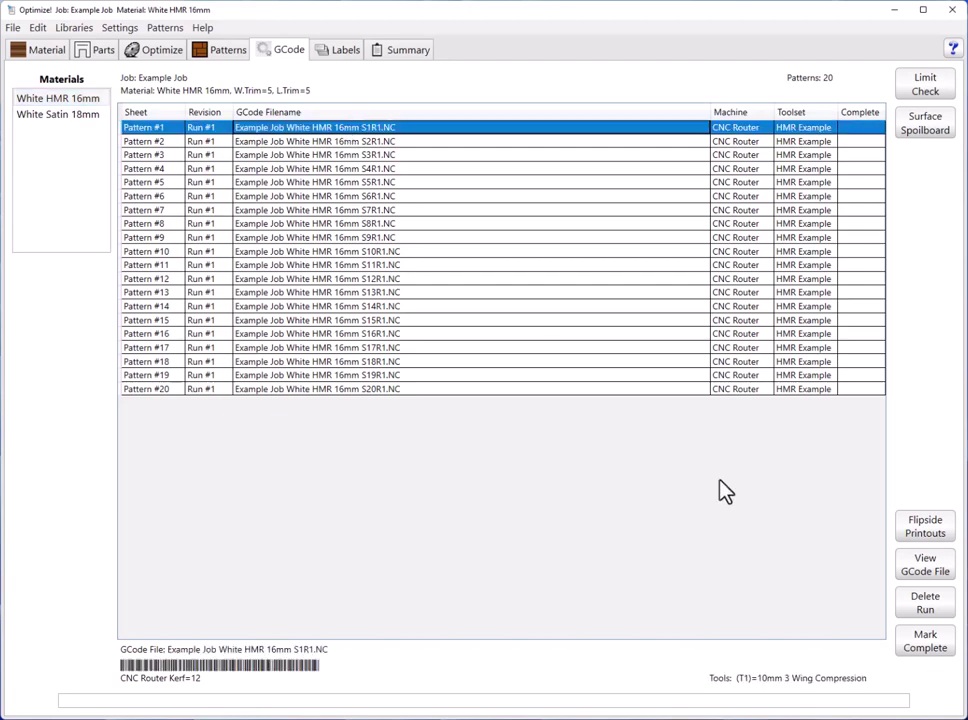
pyautogui.click(915, 565)
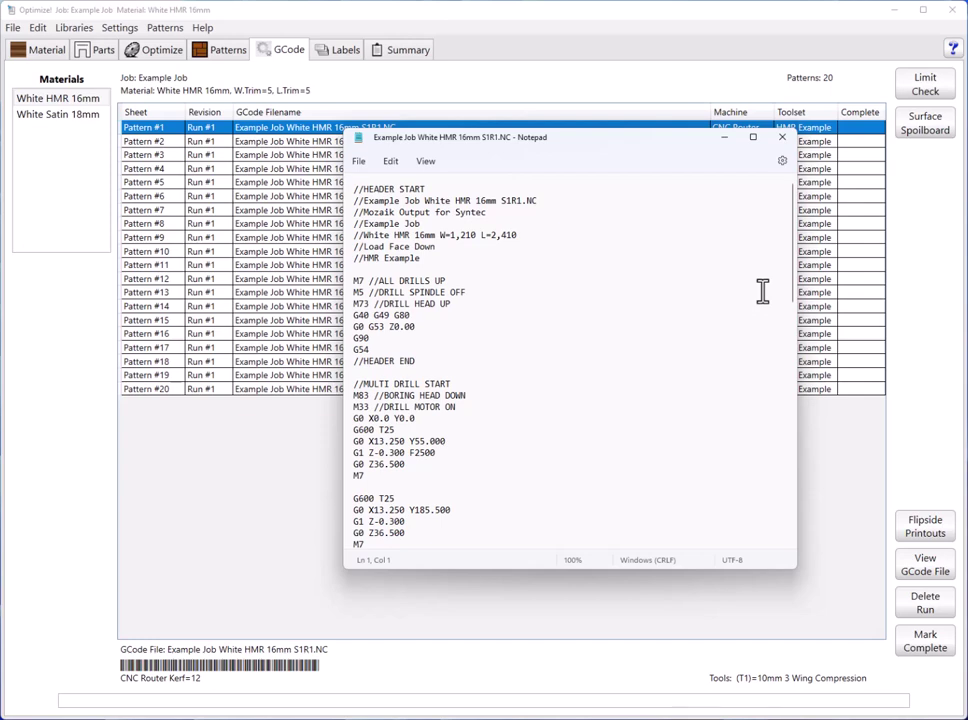
pyautogui.click(782, 139)
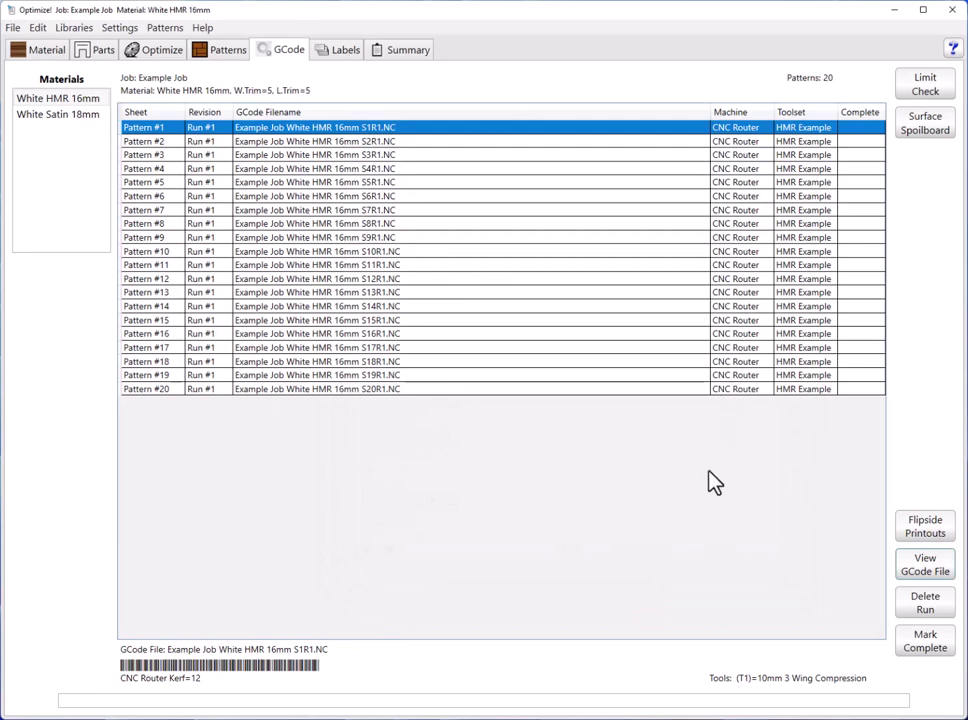
# - Open the CNC Router's Syntec_ARC_Radius_ATC_BOM post processor file for editing from the machine library
pyautogui.click(82, 27)
pyautogui.click(104, 59)
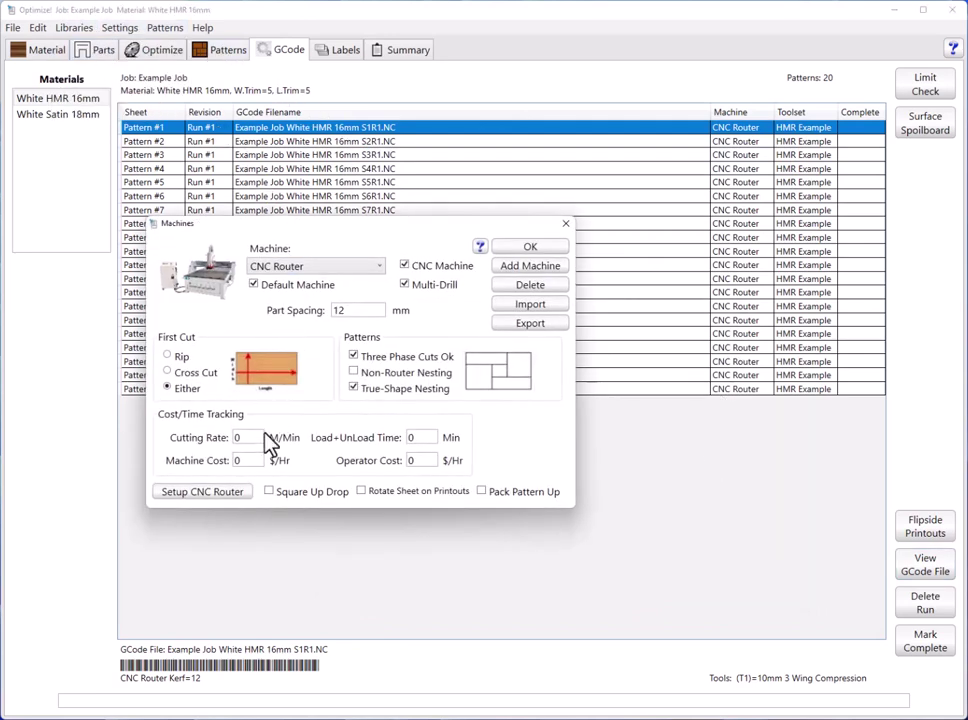
pyautogui.click(216, 493)
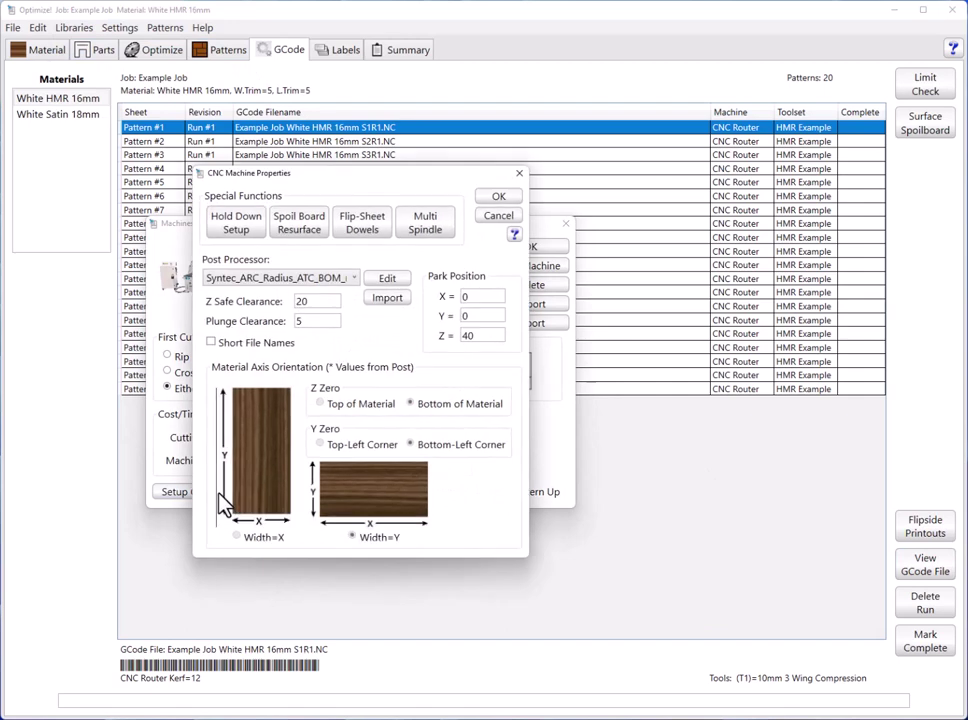
pyautogui.click(387, 280)
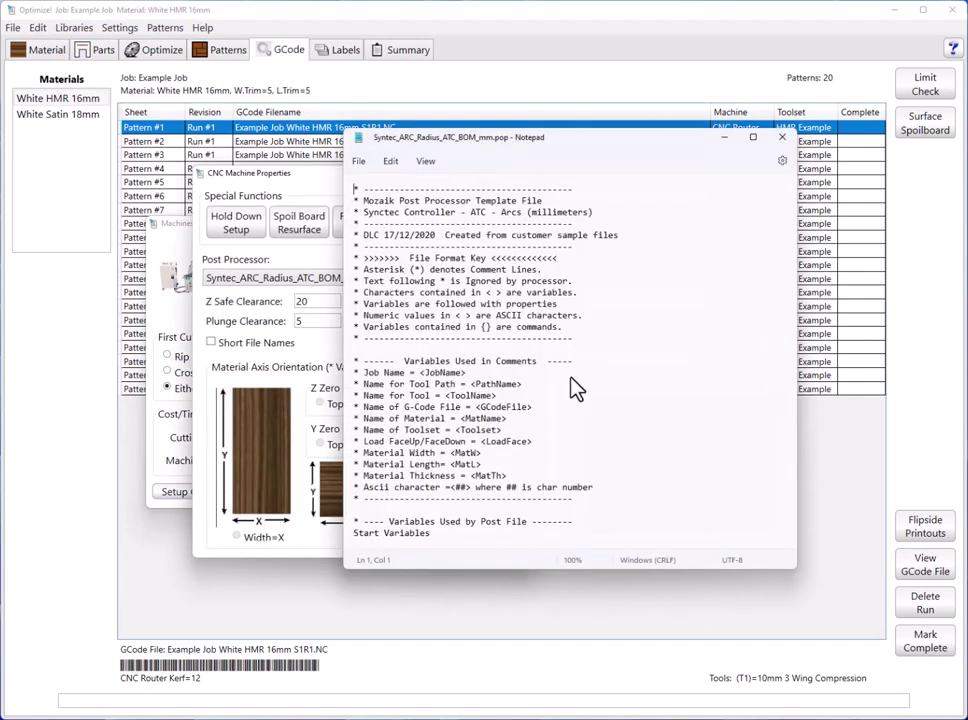
# - Change the M98 call in the post processor's end sequence to P407, saving the file and accepting the machine settings
pyautogui.scroll(-6, 580, 385)
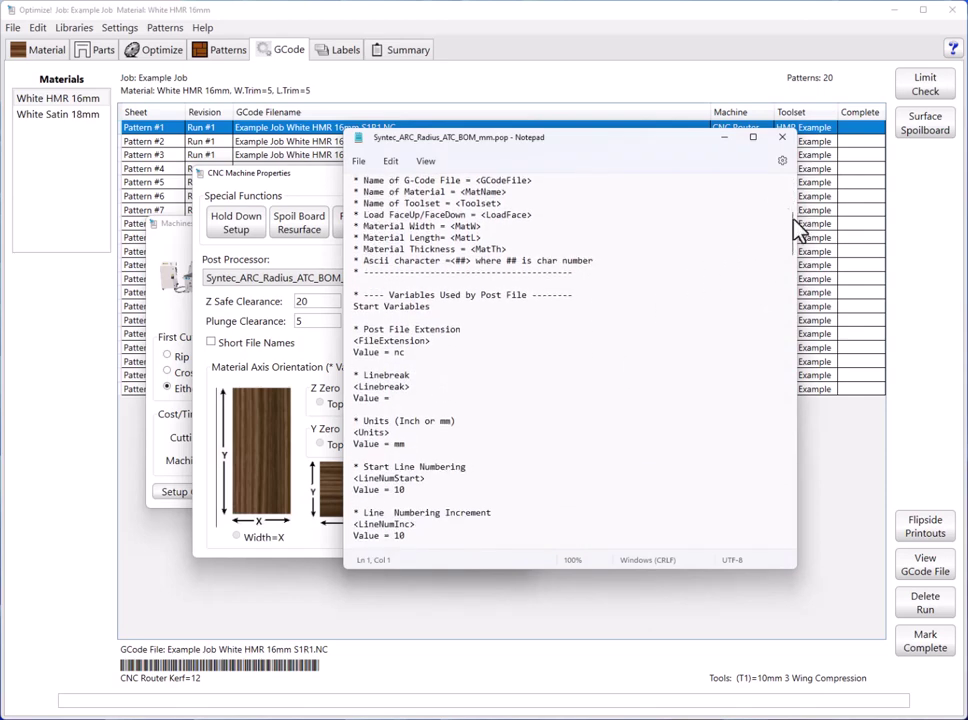
pyautogui.moveTo(797, 230); pyautogui.dragTo(788, 535)
pyautogui.click(408, 521)
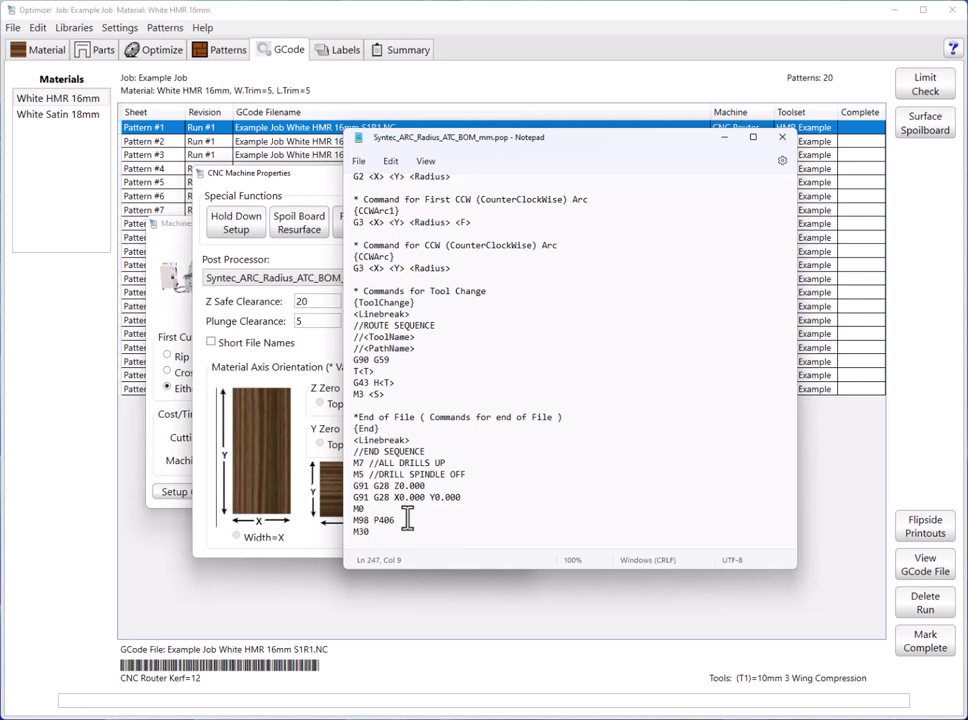
pyautogui.press('BackSpace')
pyautogui.write('7')
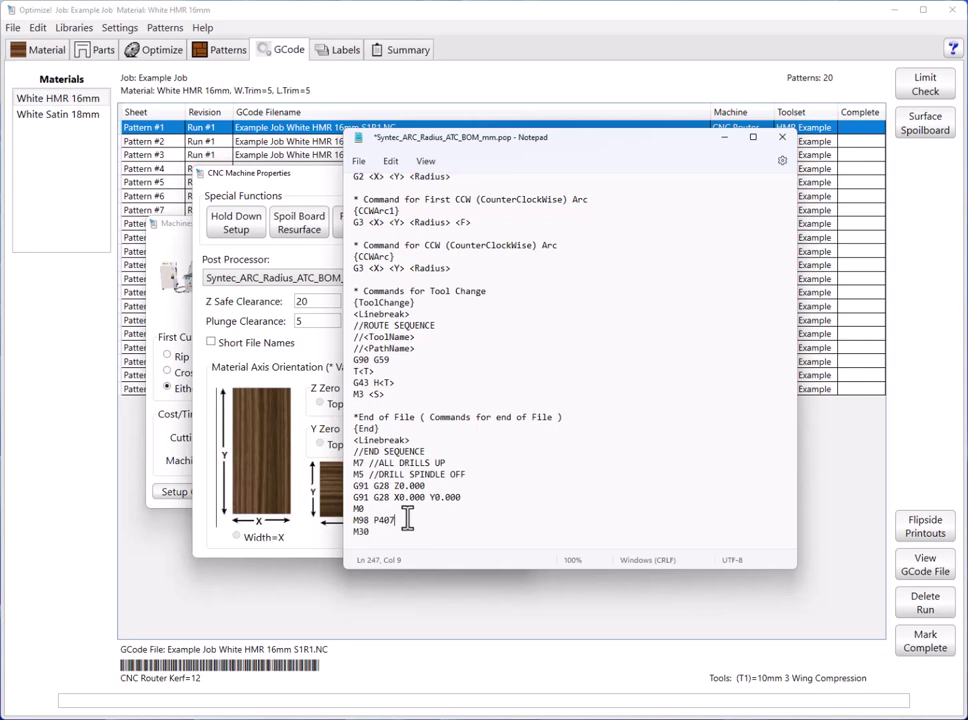
pyautogui.click(358, 161)
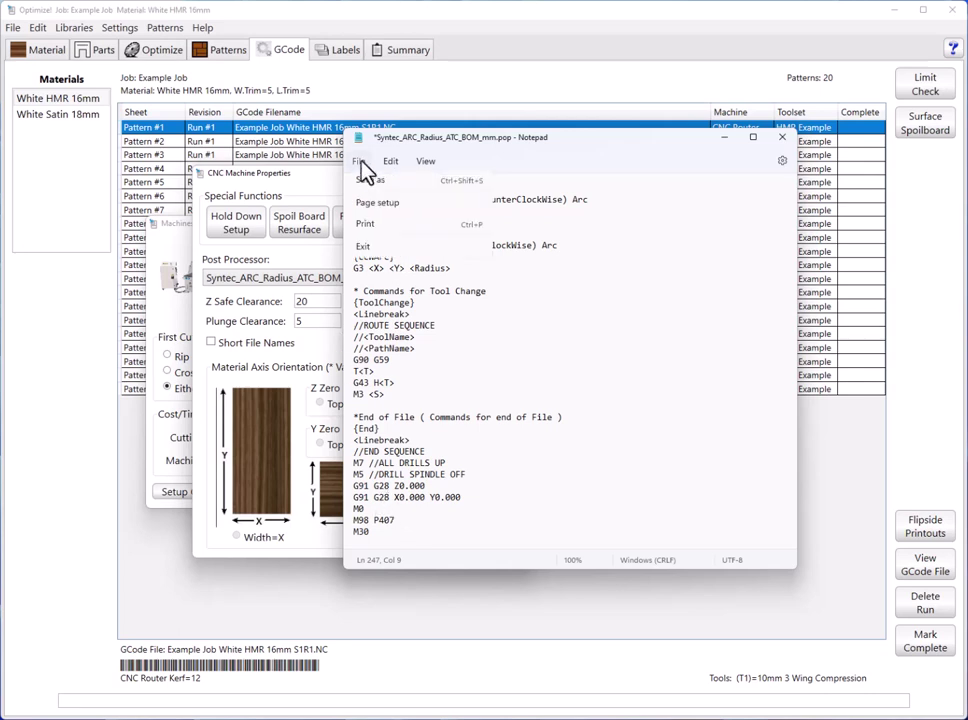
pyautogui.click(370, 246)
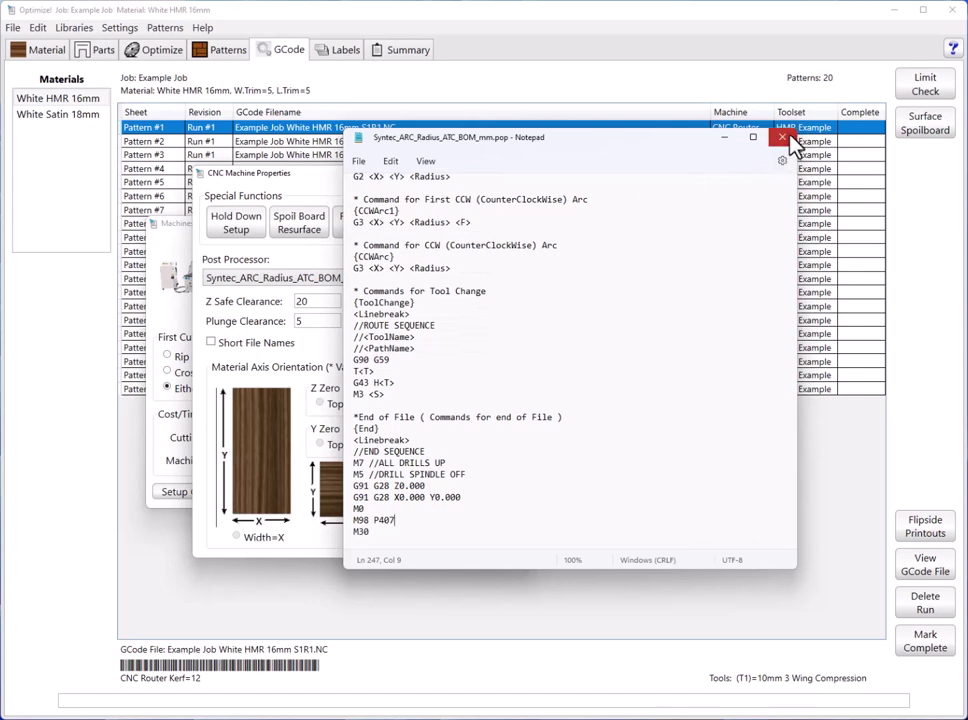
pyautogui.click(783, 138)
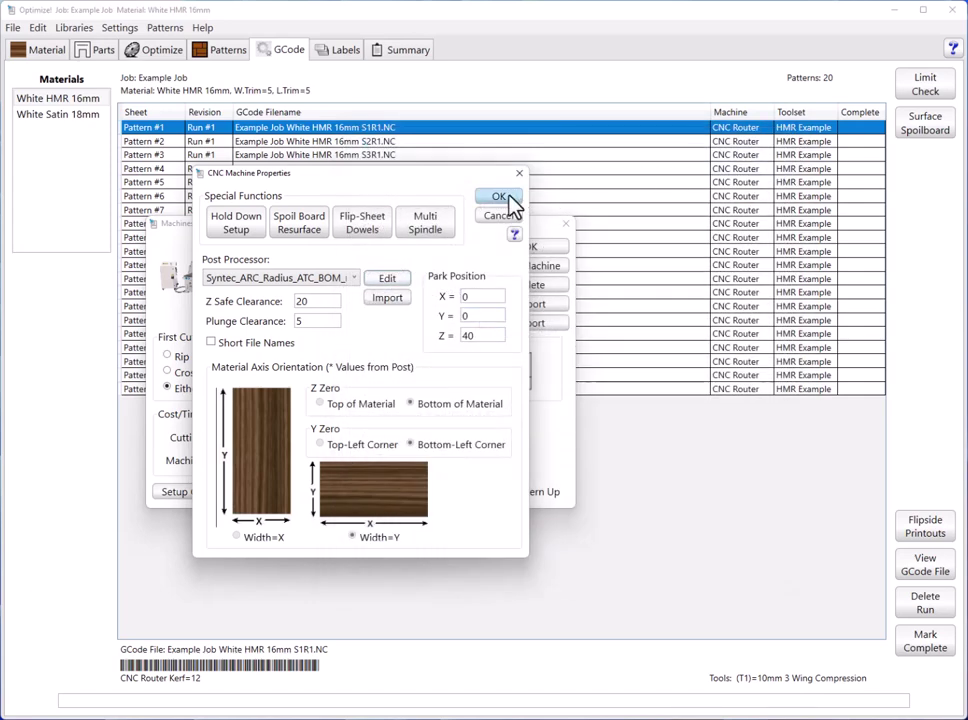
pyautogui.click(503, 198)
pyautogui.click(535, 249)
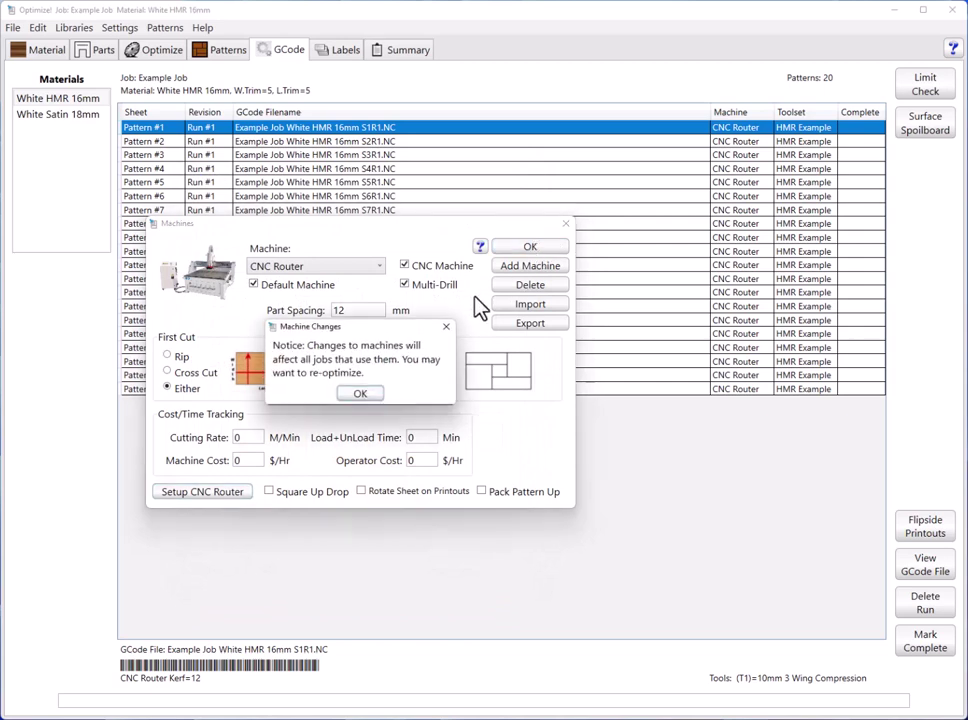
pyautogui.click(360, 393)
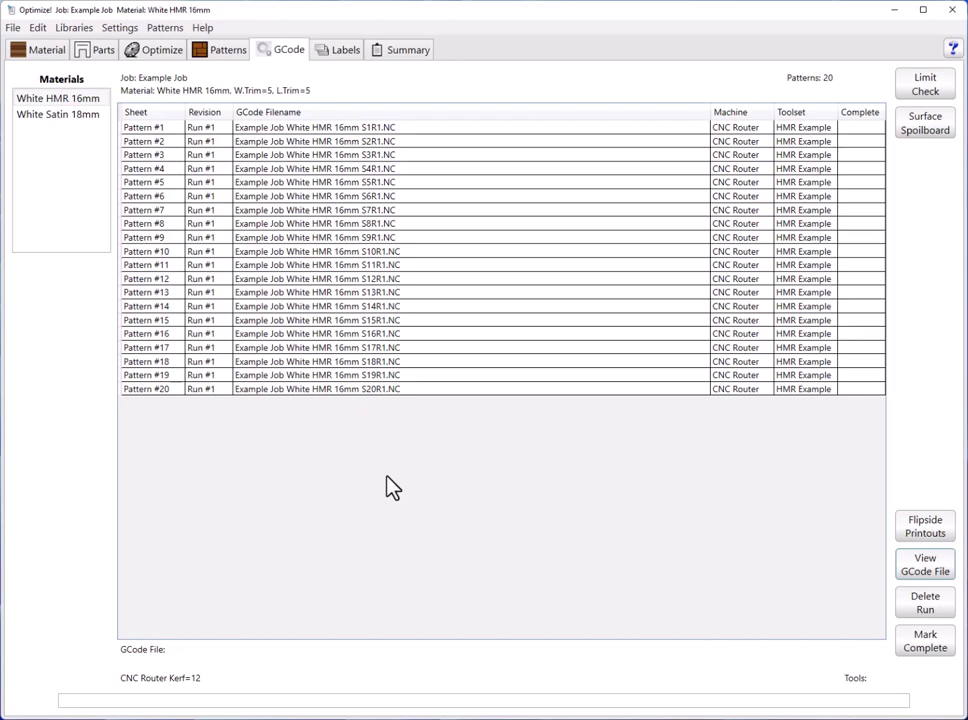
# - Sort the White HMR 16mm parts list by item number and select Adjustable Shelf item 57 of cabinet 2
pyautogui.click(218, 52)
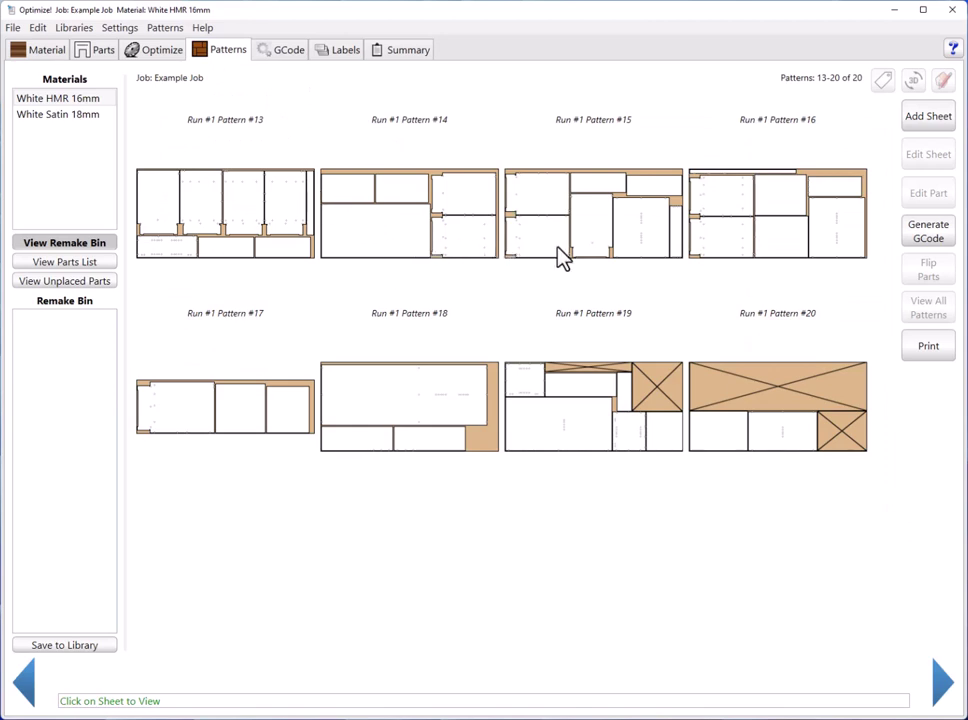
pyautogui.click(96, 49)
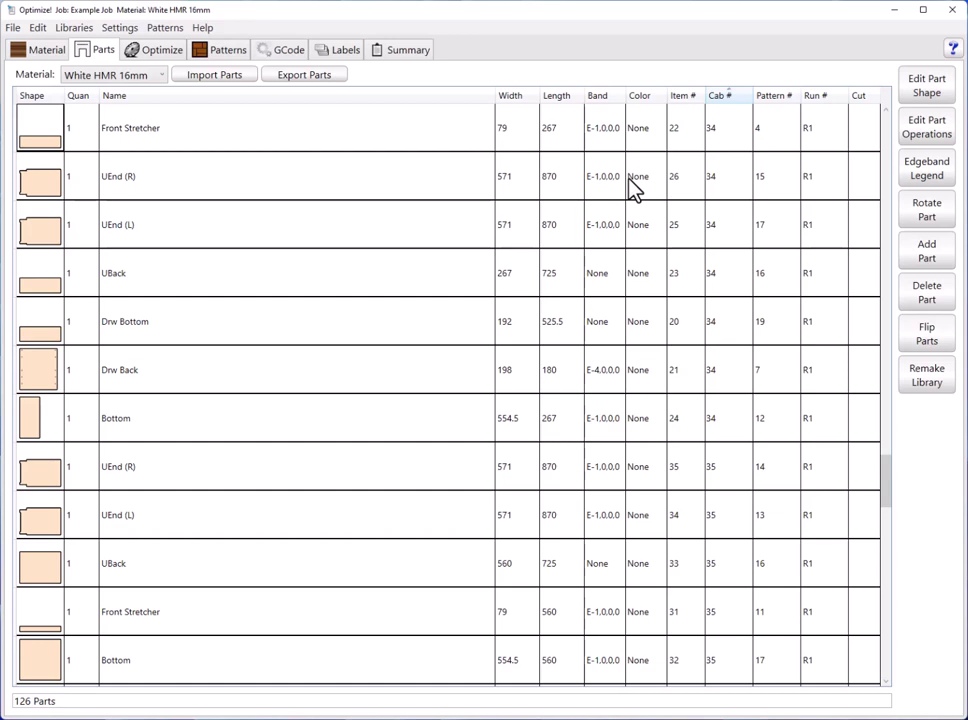
pyautogui.scroll(-8, 672, 210)
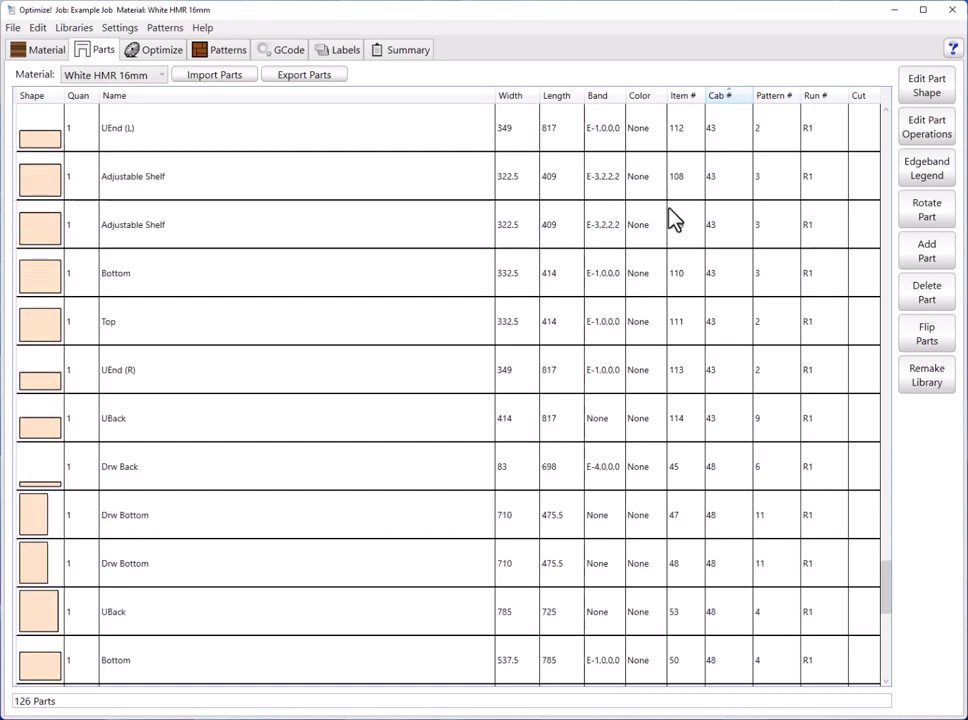
pyautogui.scroll(1, 672, 218)
pyautogui.scroll(1, 672, 218)
pyautogui.click(686, 96)
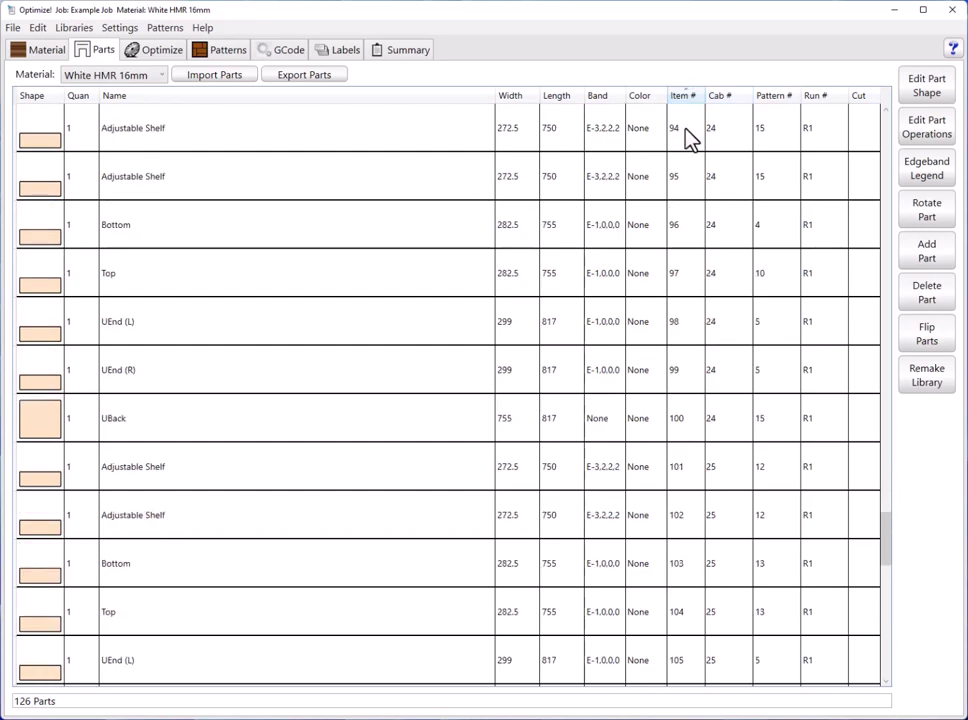
pyautogui.scroll(12, 686, 215)
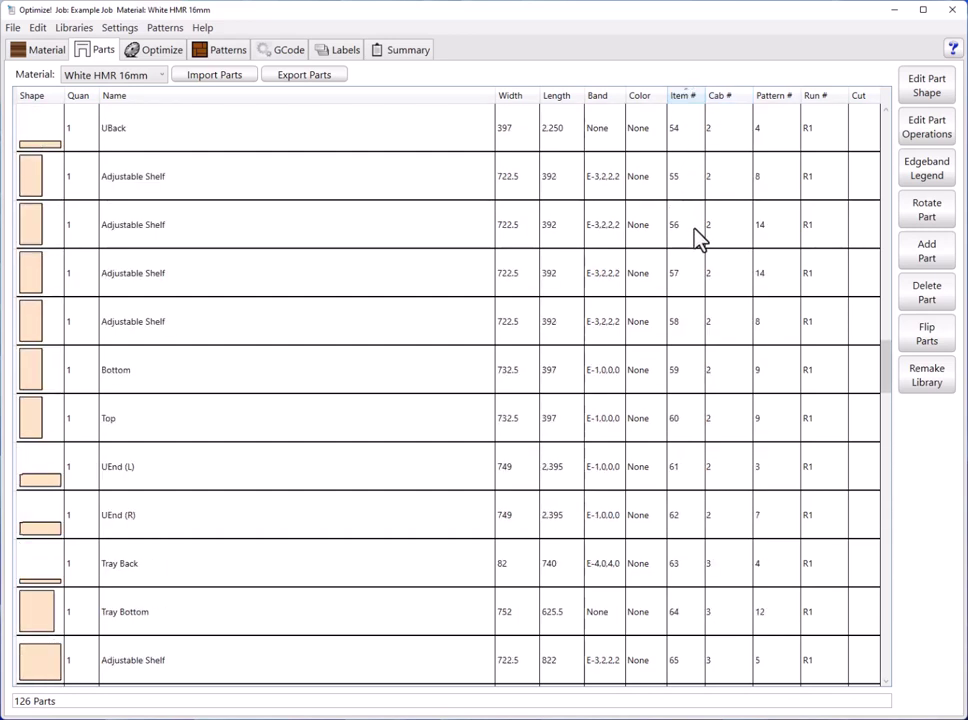
pyautogui.click(207, 294)
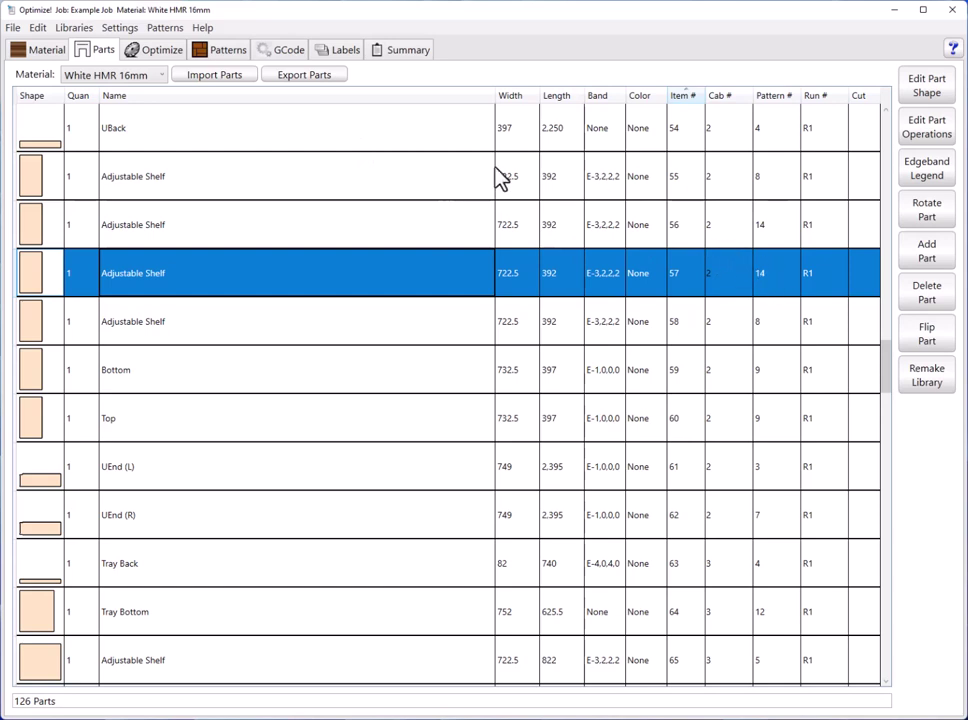
# - Locate Adjustable Shelf #57 on the Pattern #14 sheet and move it to the remake bin
pyautogui.click(228, 50)
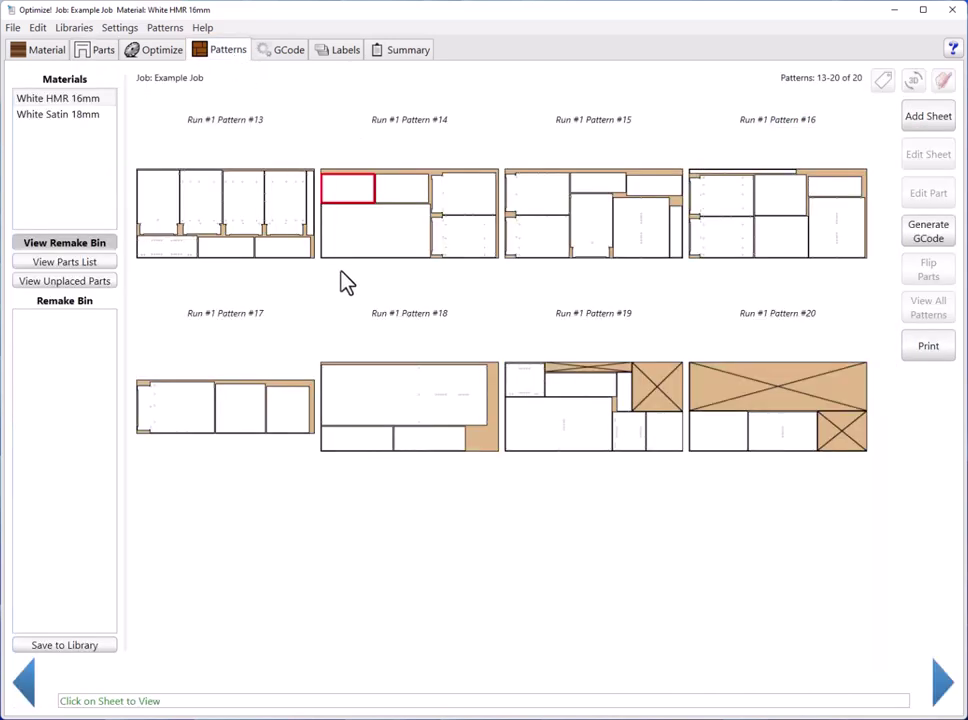
pyautogui.click(408, 220)
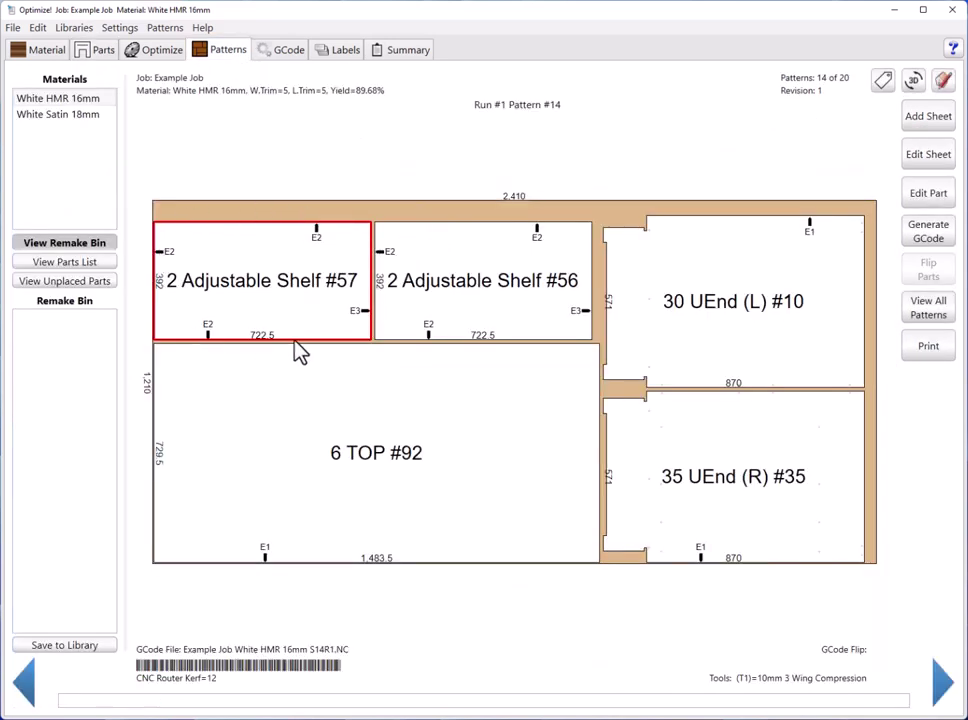
pyautogui.doubleClick(266, 270)
pyautogui.click(437, 387)
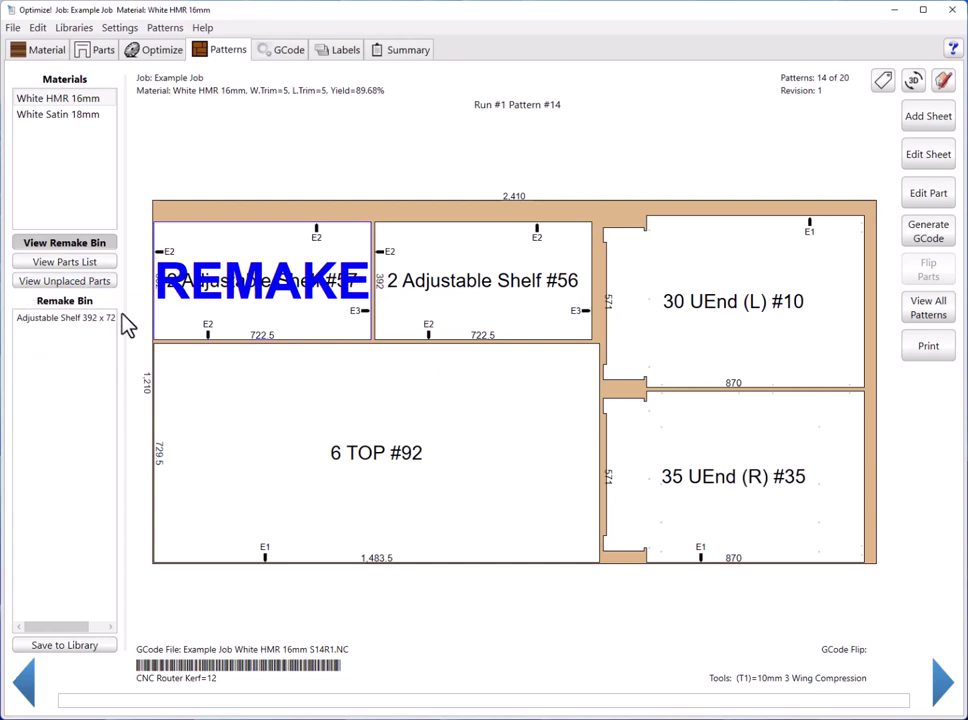
# - Add a new White HMR 16mm sheet and place the adjustable shelf from the remake bin on it
pyautogui.click(915, 310)
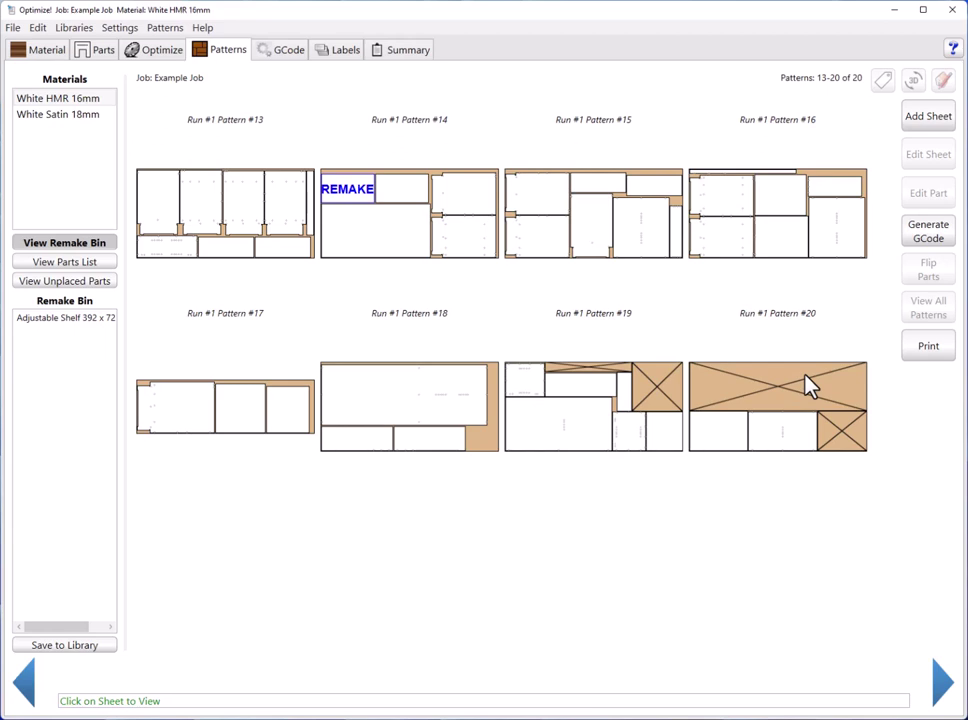
pyautogui.click(930, 122)
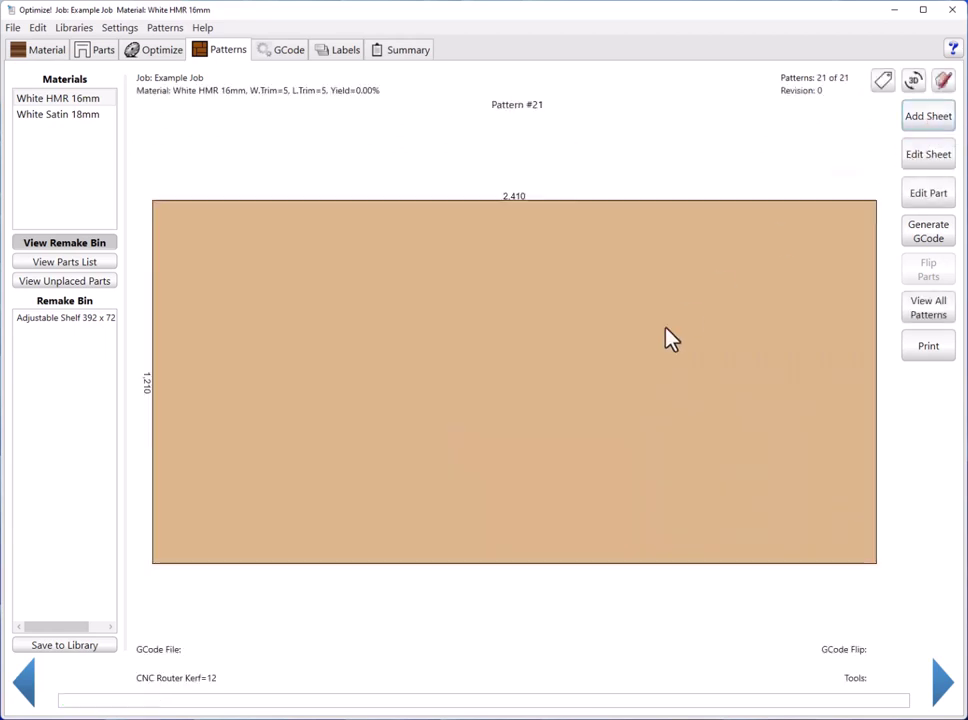
pyautogui.click(58, 320)
pyautogui.moveTo(48, 320); pyautogui.dragTo(302, 404)
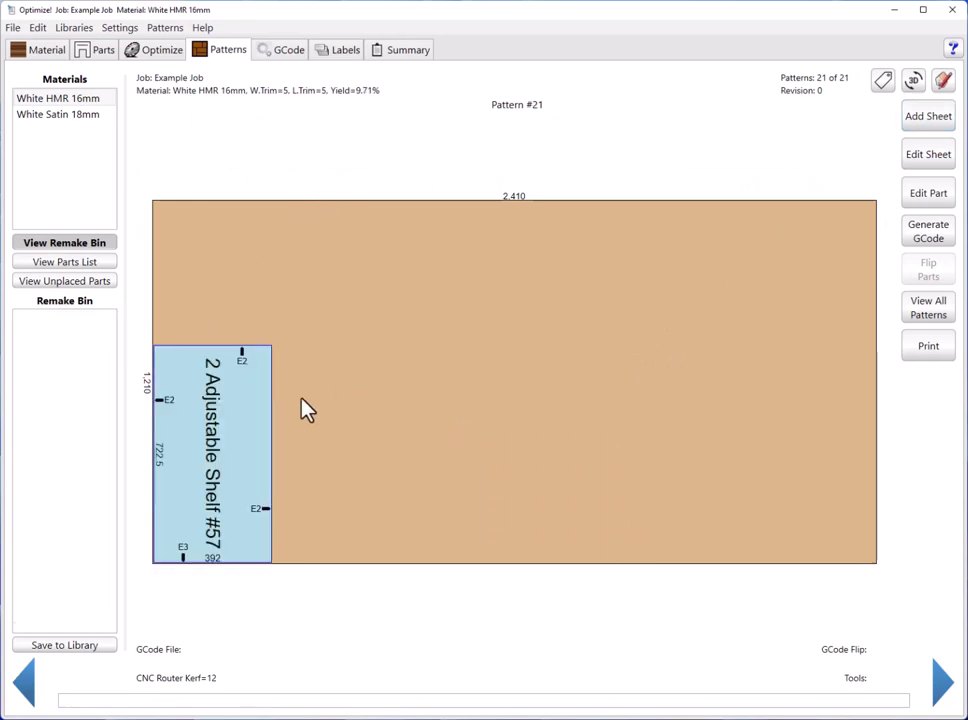
# - Rotate the shelf on the new sheet to 90 degrees, with Bump Left and Bump Down enabled
pyautogui.doubleClick(229, 432)
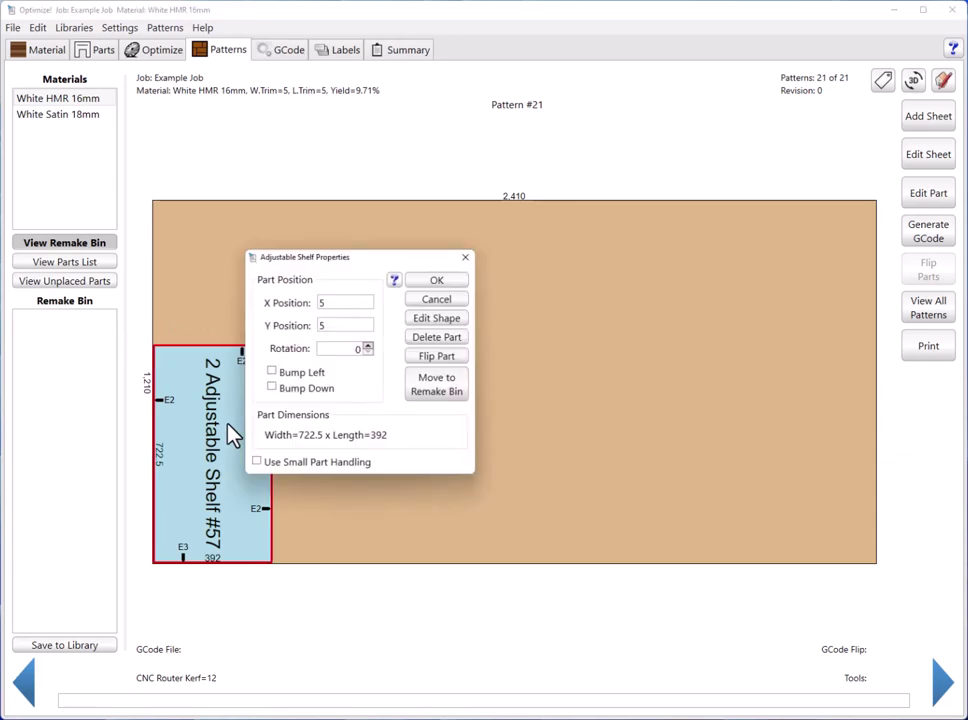
pyautogui.click(368, 344)
pyautogui.click(298, 372)
pyautogui.click(296, 388)
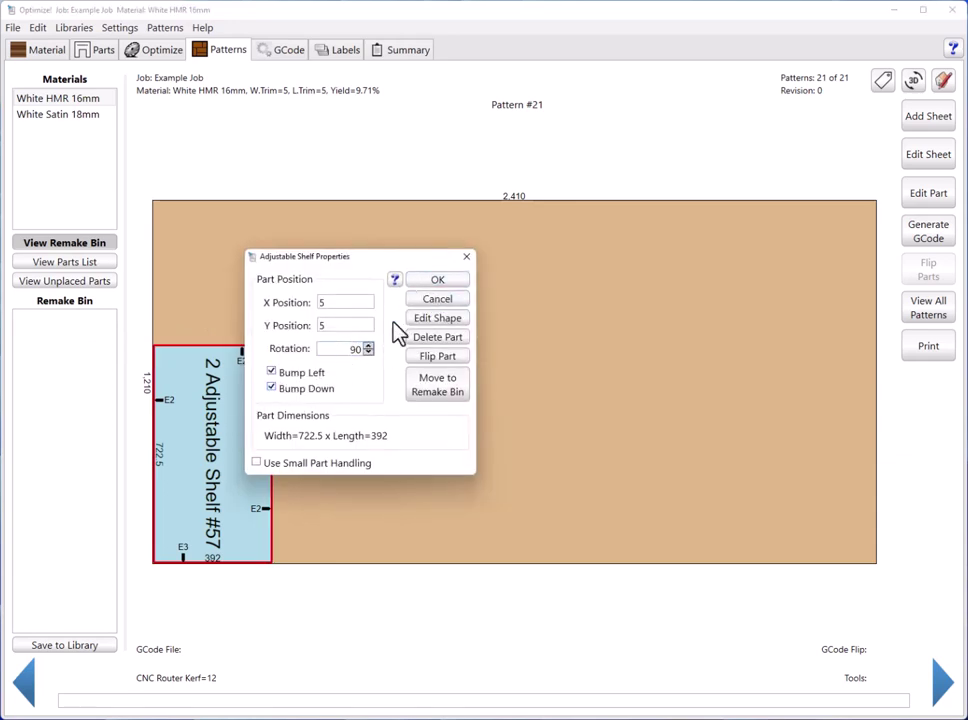
pyautogui.click(439, 282)
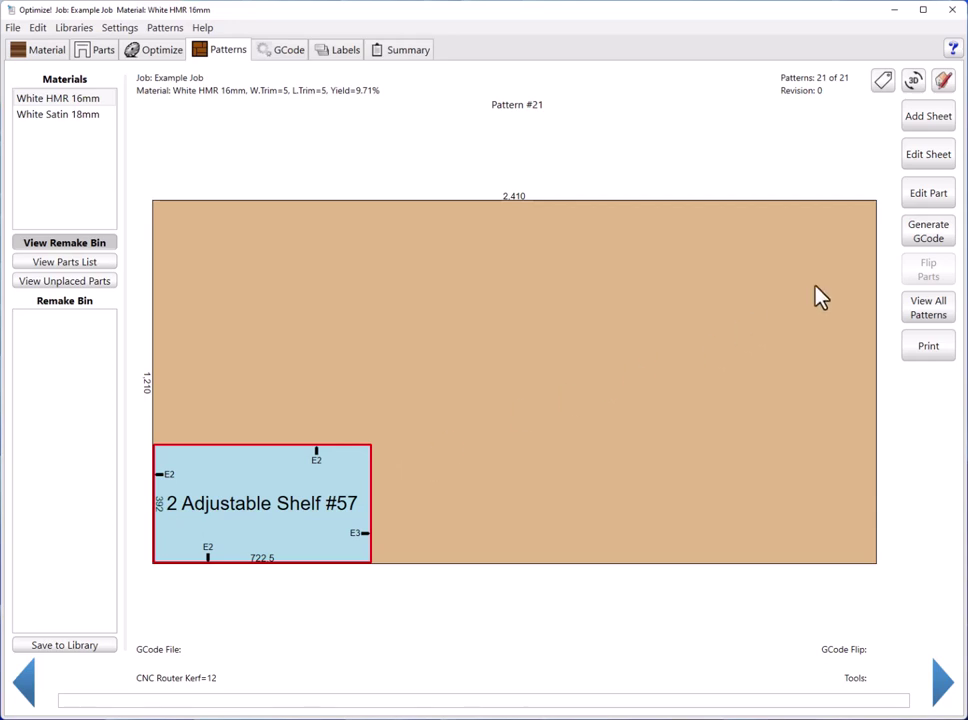
# - Shrink the Pattern #21 sheet to its minimum size, 404 wide by 734.5 long, and reoptimize it
pyautogui.click(927, 160)
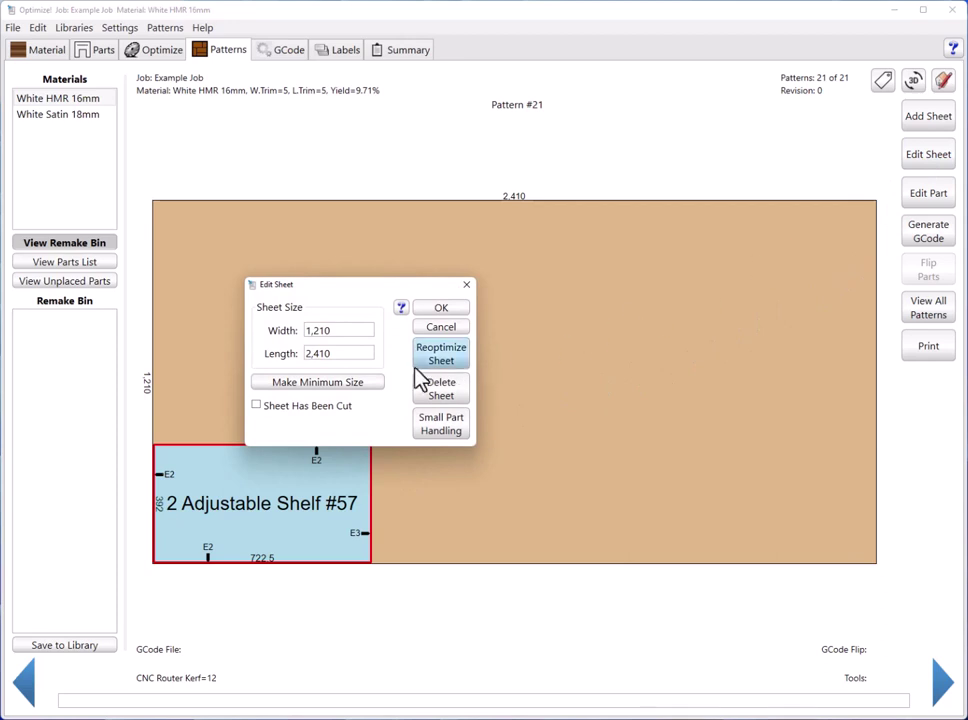
pyautogui.click(345, 384)
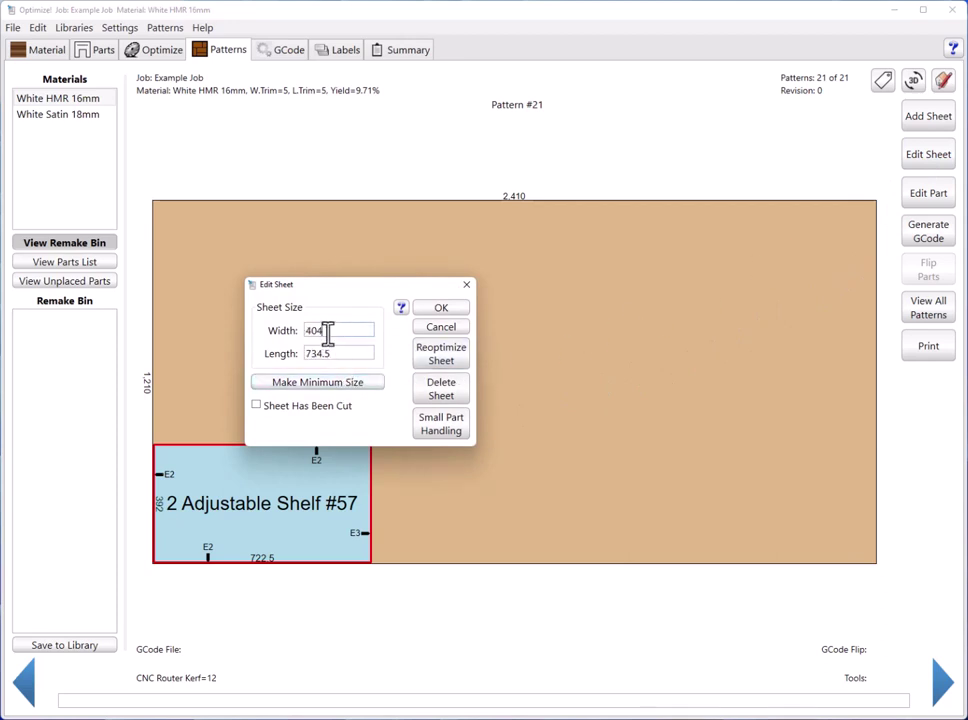
pyautogui.doubleClick(328, 335)
pyautogui.moveTo(337, 356); pyautogui.dragTo(302, 358)
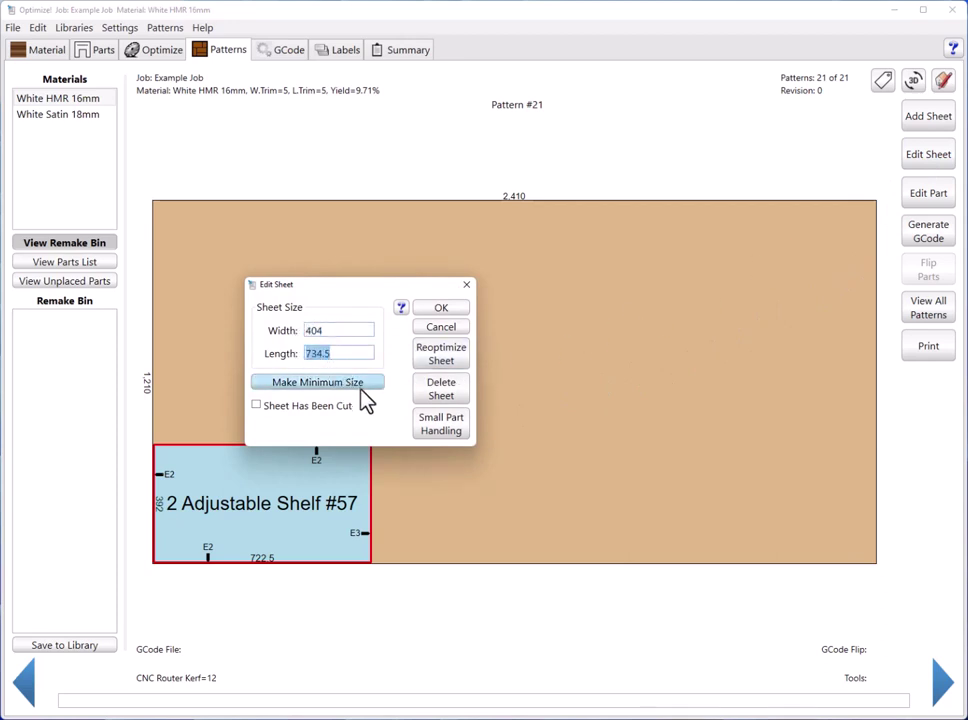
pyautogui.click(436, 350)
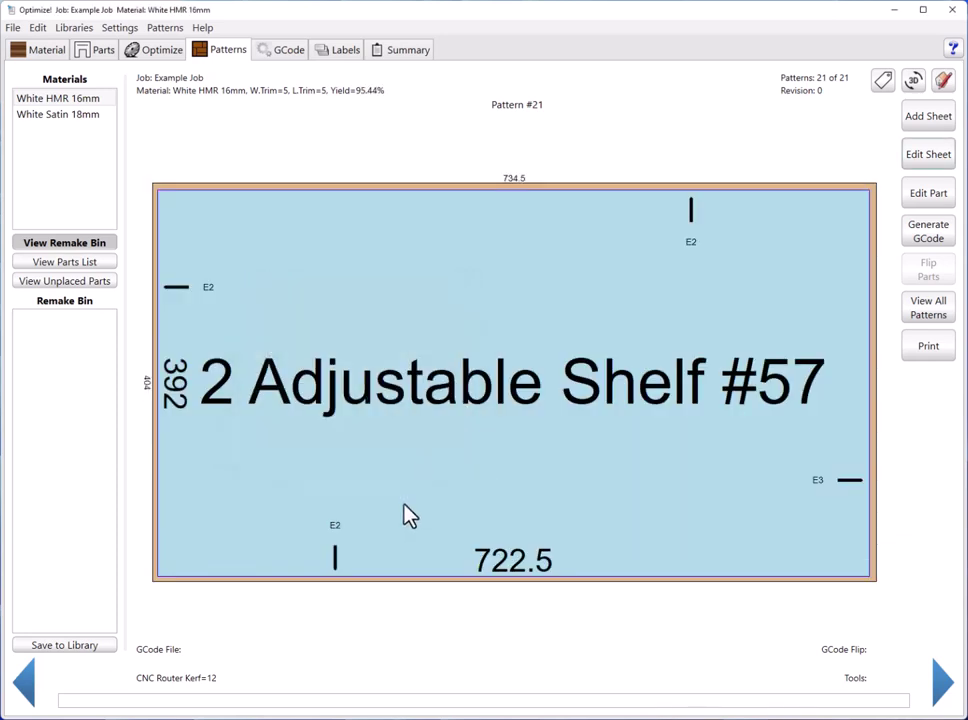
# - Move Adjustable Shelf #95 and Dba #37 on Pattern #15 to the remake bin and save the bin to the library
pyautogui.click(929, 312)
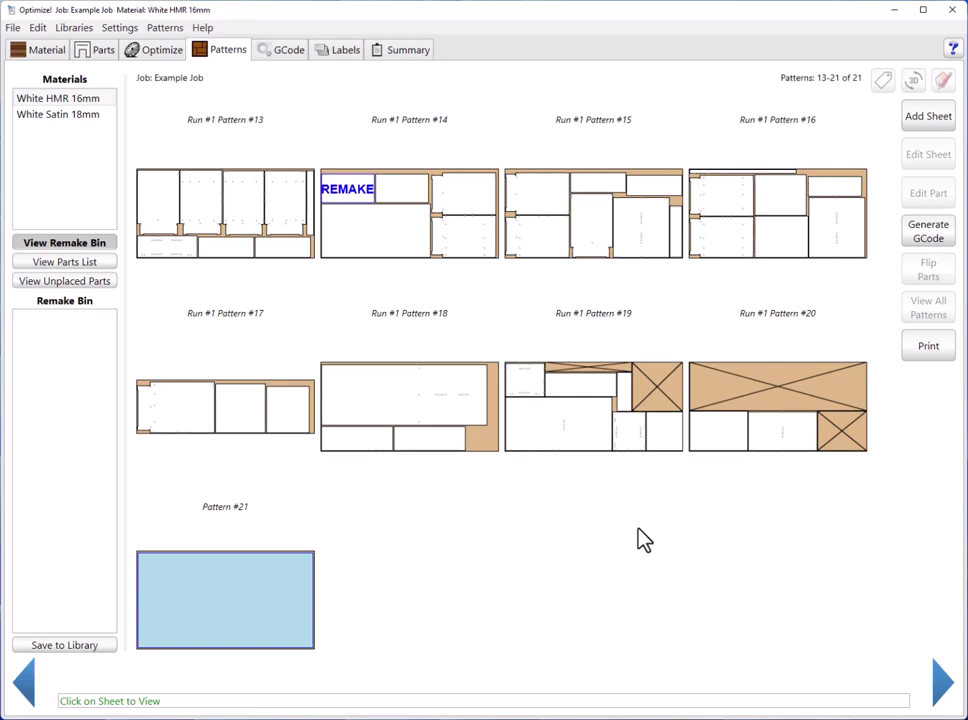
pyautogui.click(623, 249)
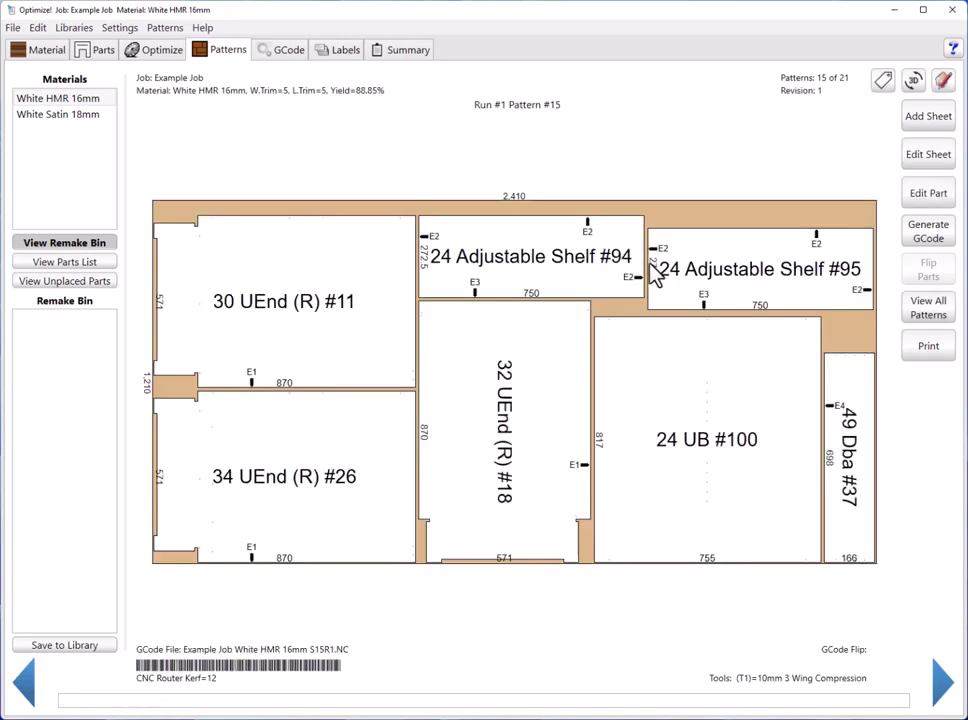
pyautogui.click(742, 269)
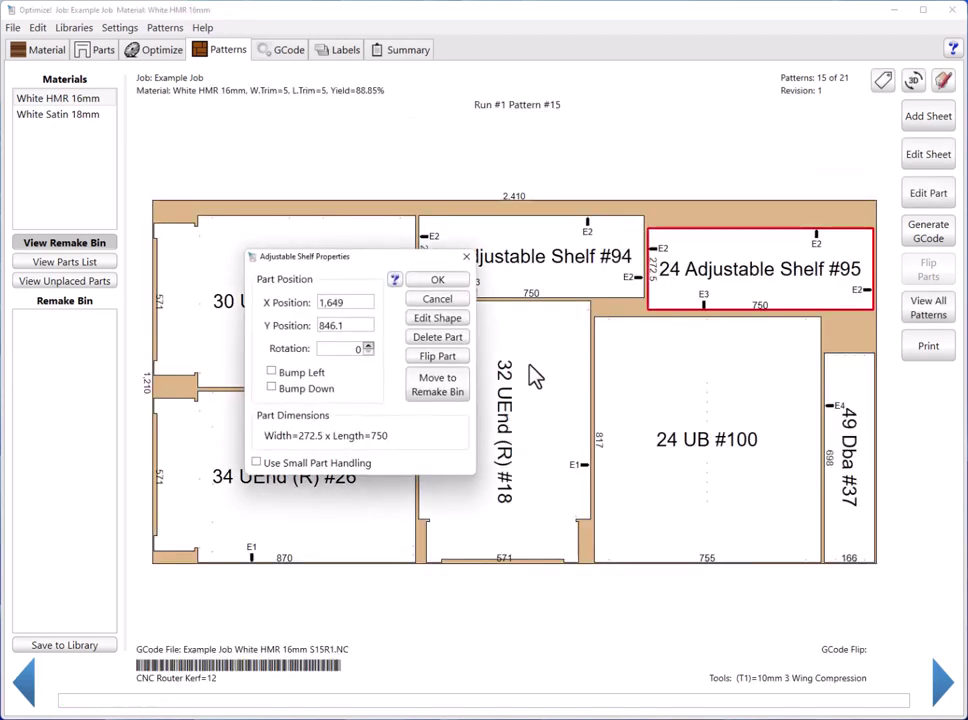
pyautogui.click(447, 388)
pyautogui.click(845, 462)
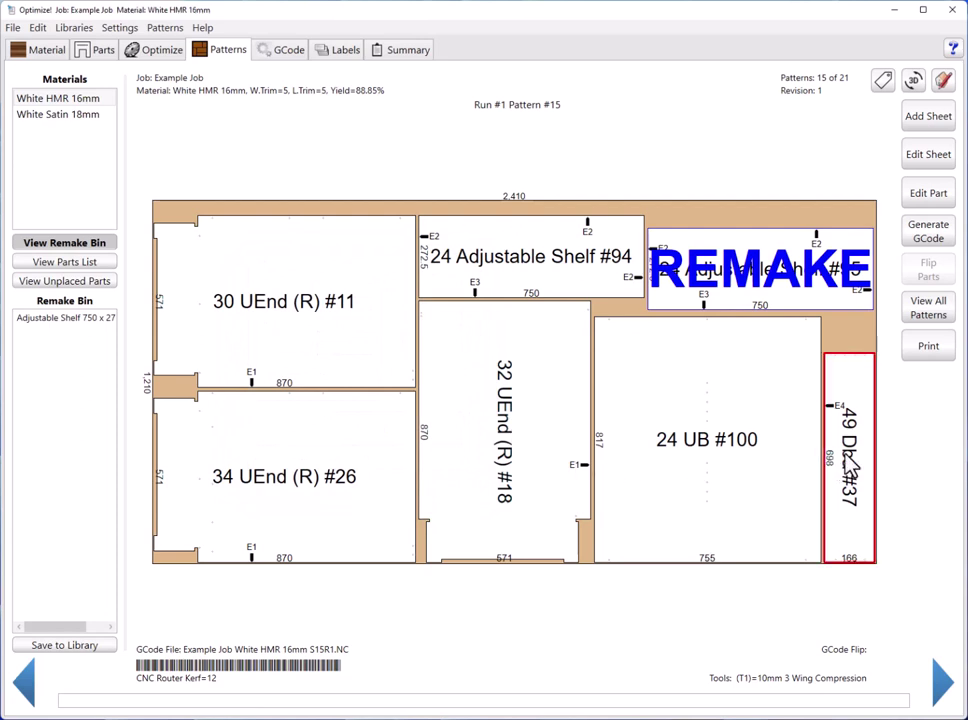
pyautogui.click(441, 390)
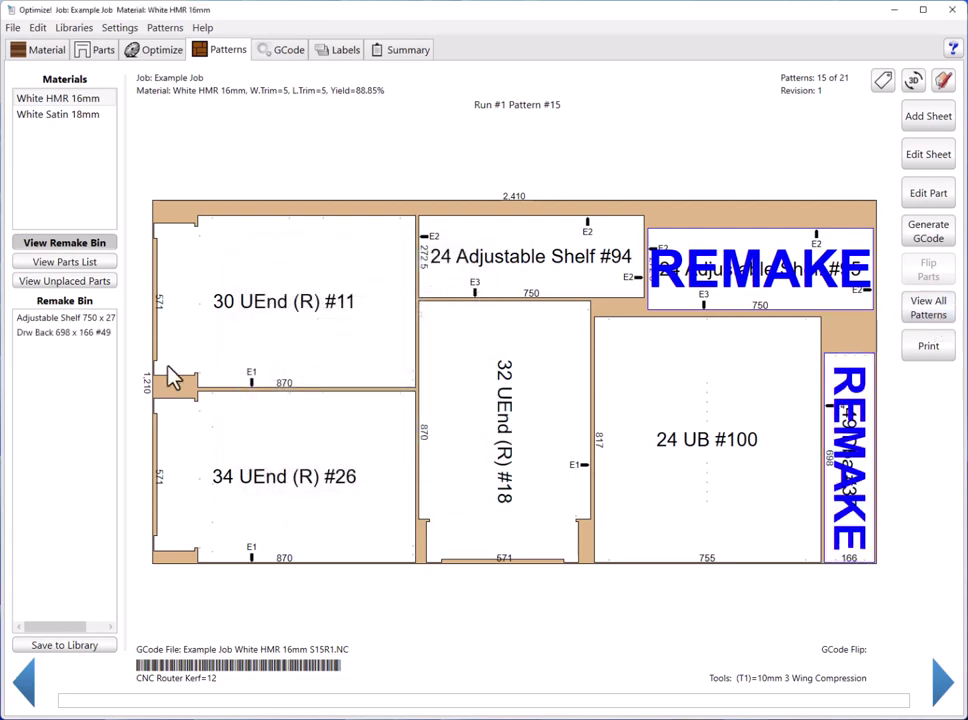
pyautogui.click(96, 648)
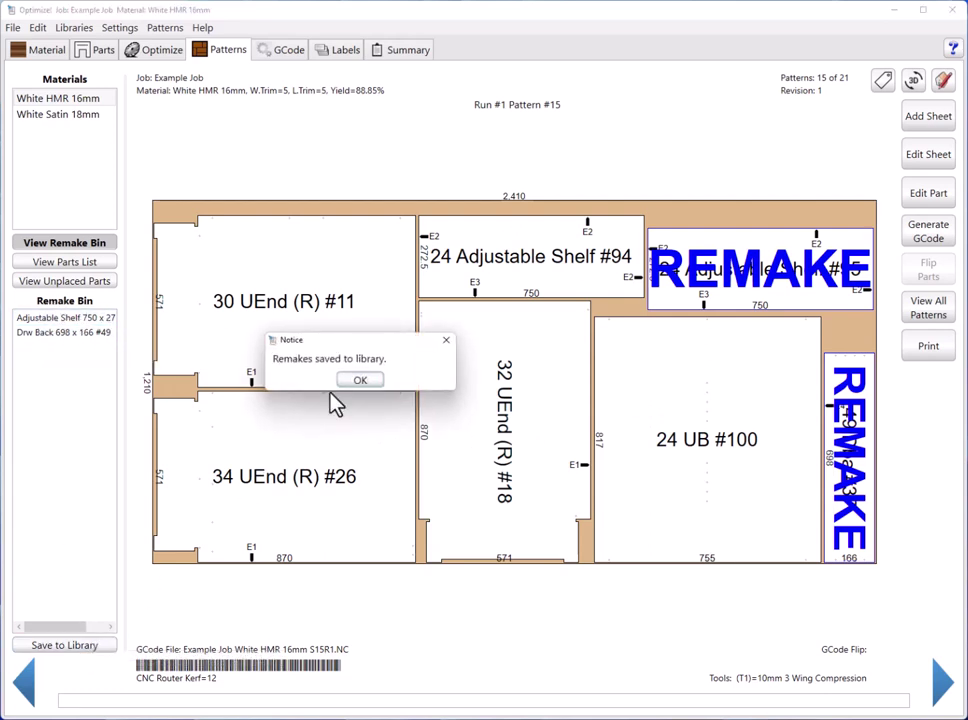
pyautogui.click(362, 381)
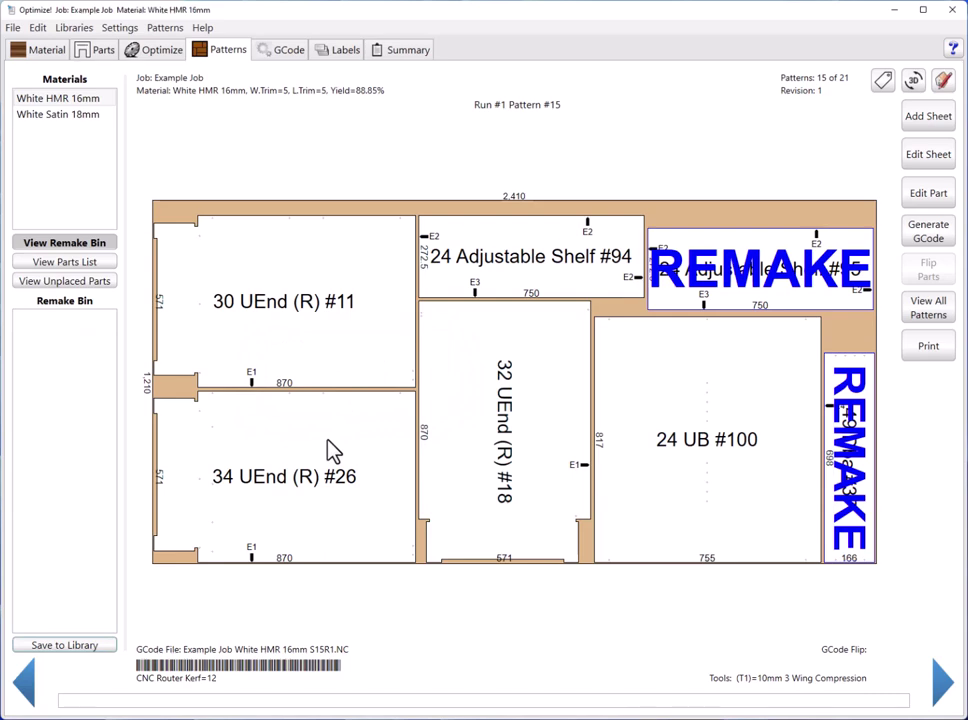
# - Review the Adjustable Shelf and Drw Back entries in the Remake Library, then close it
pyautogui.click(42, 49)
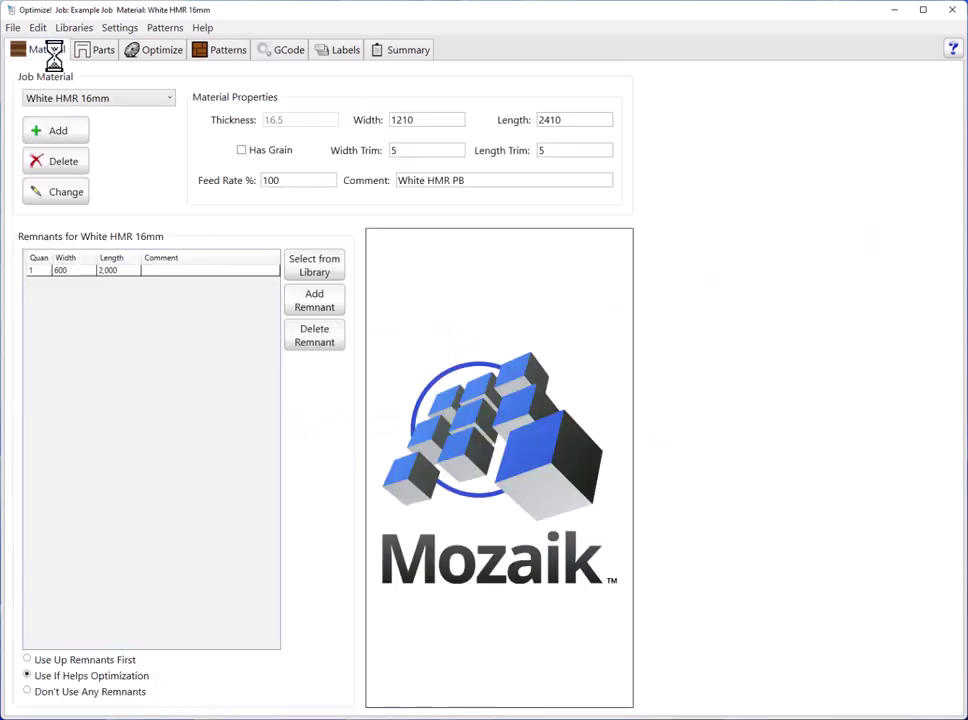
pyautogui.click(85, 53)
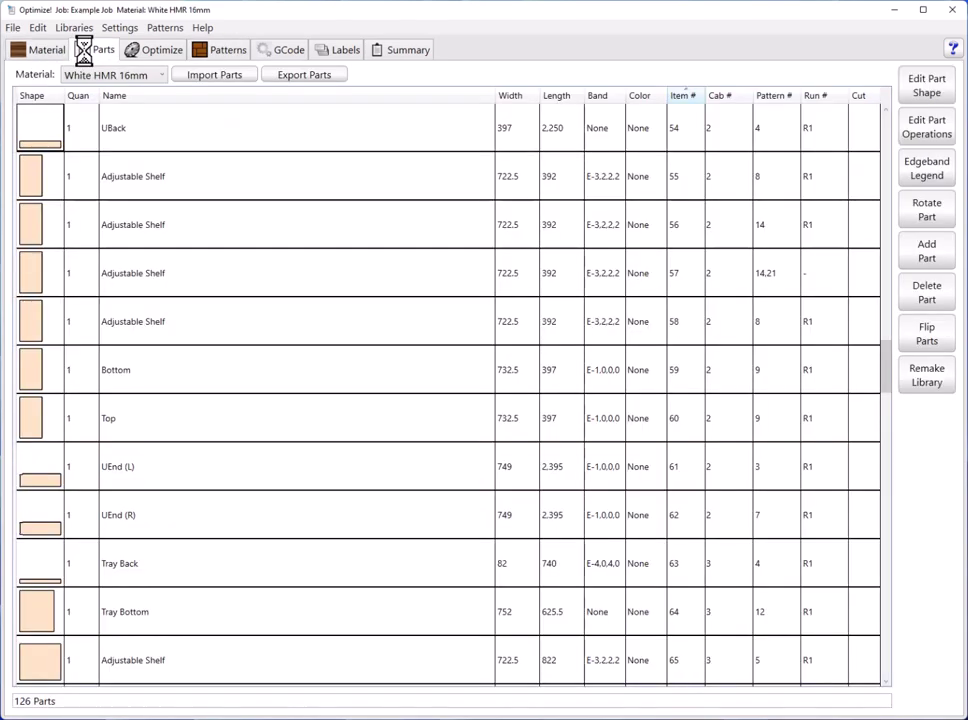
pyautogui.click(938, 388)
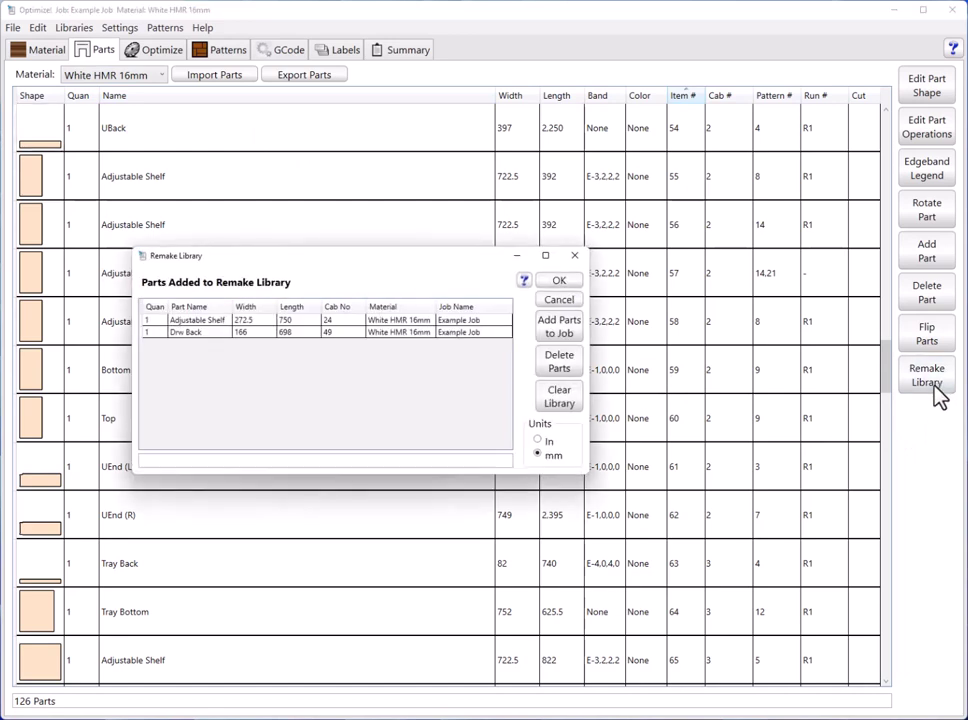
pyautogui.moveTo(209, 320); pyautogui.dragTo(203, 339)
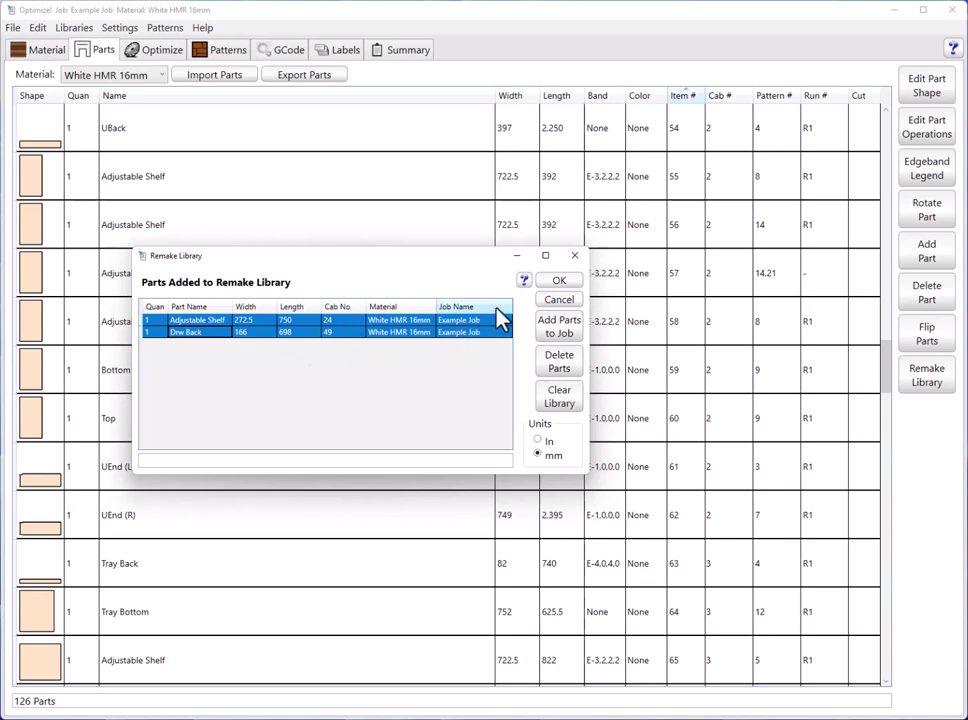
pyautogui.click(558, 283)
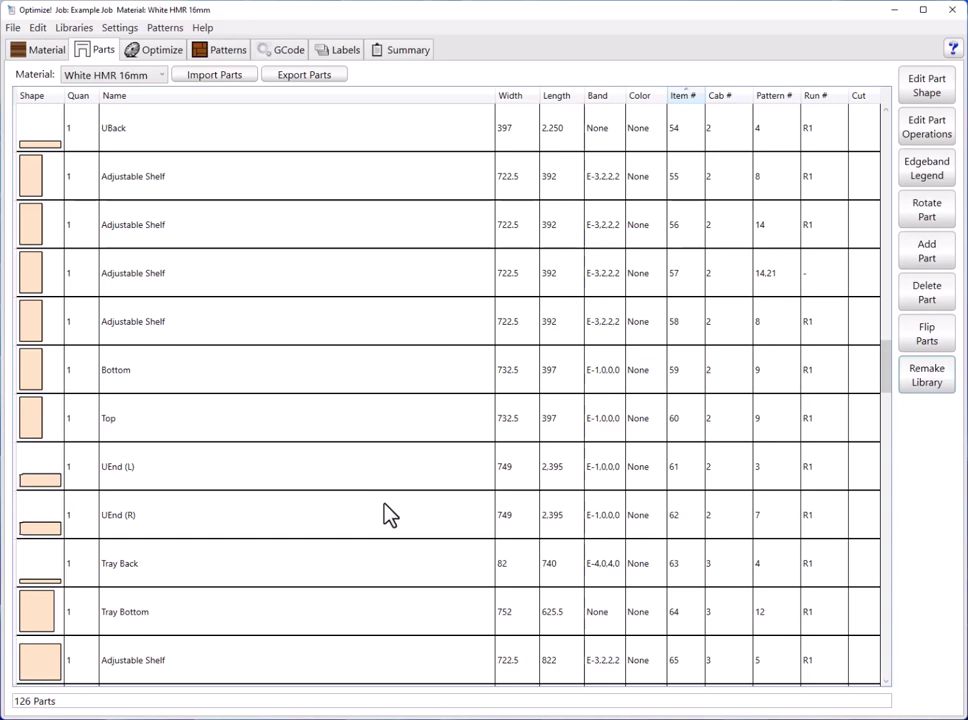
# - Print the White HMR 16mm patterns with primary sheet printouts, using Microsoft Print to PDF
pyautogui.click(224, 50)
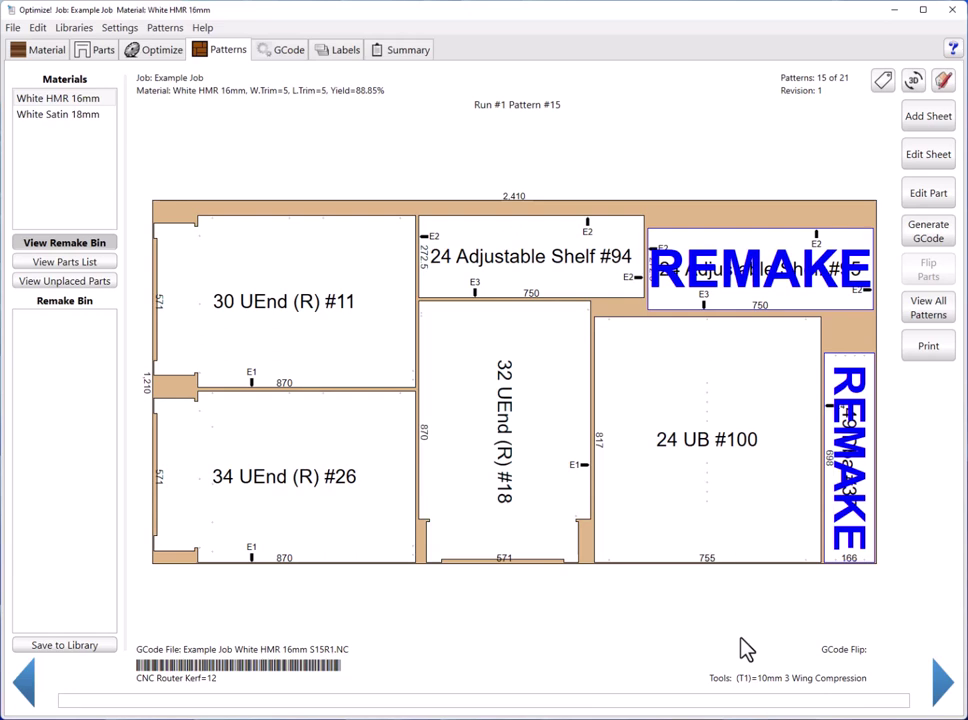
pyautogui.click(928, 312)
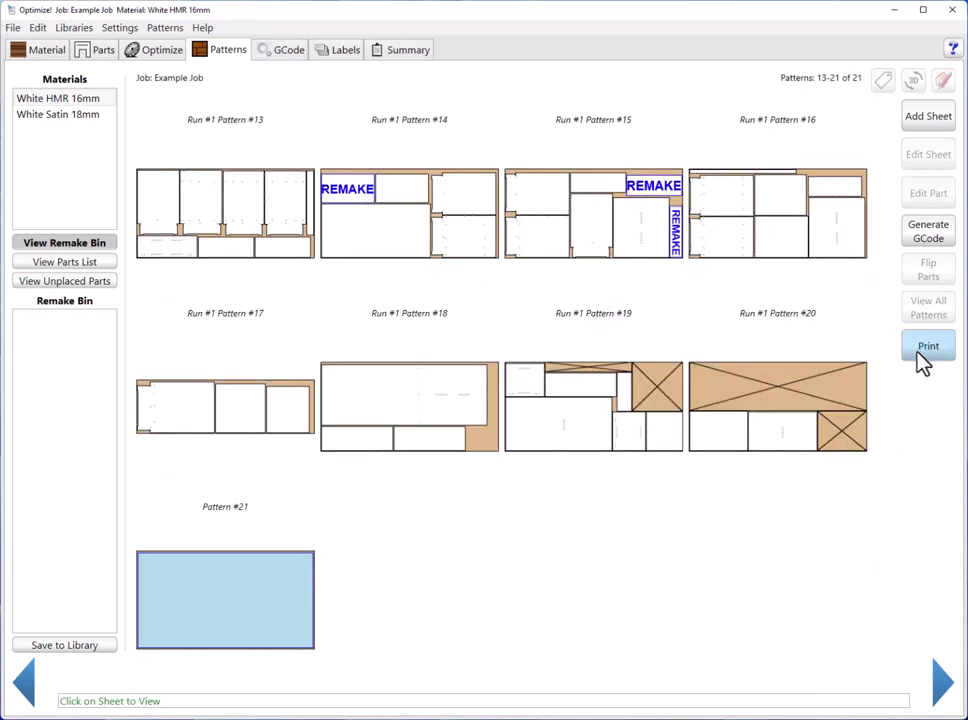
pyautogui.click(928, 345)
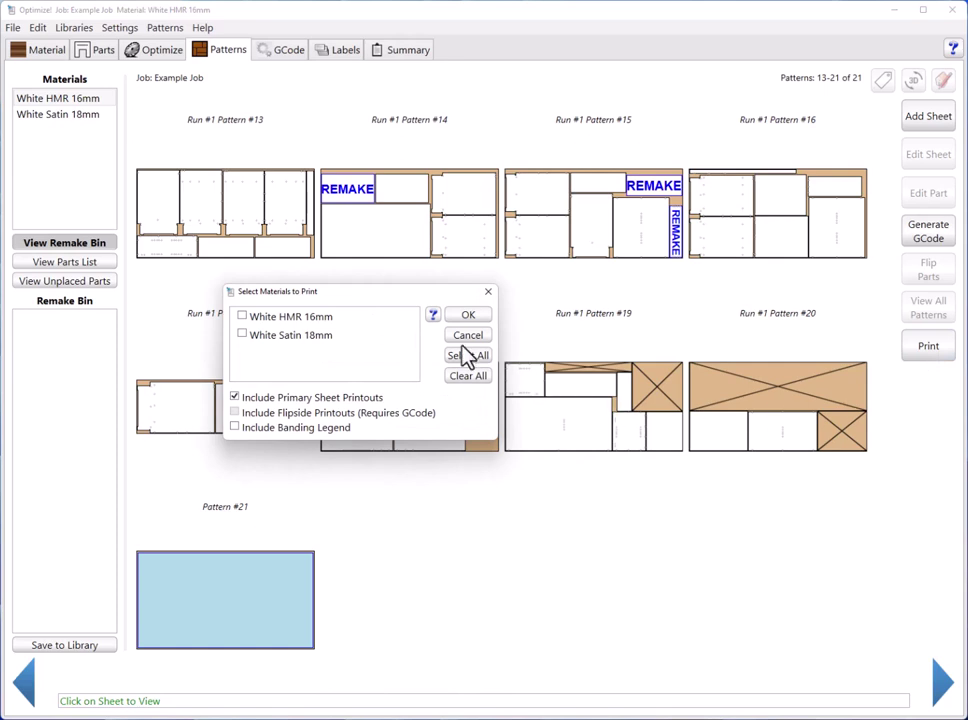
pyautogui.click(258, 338)
pyautogui.click(242, 316)
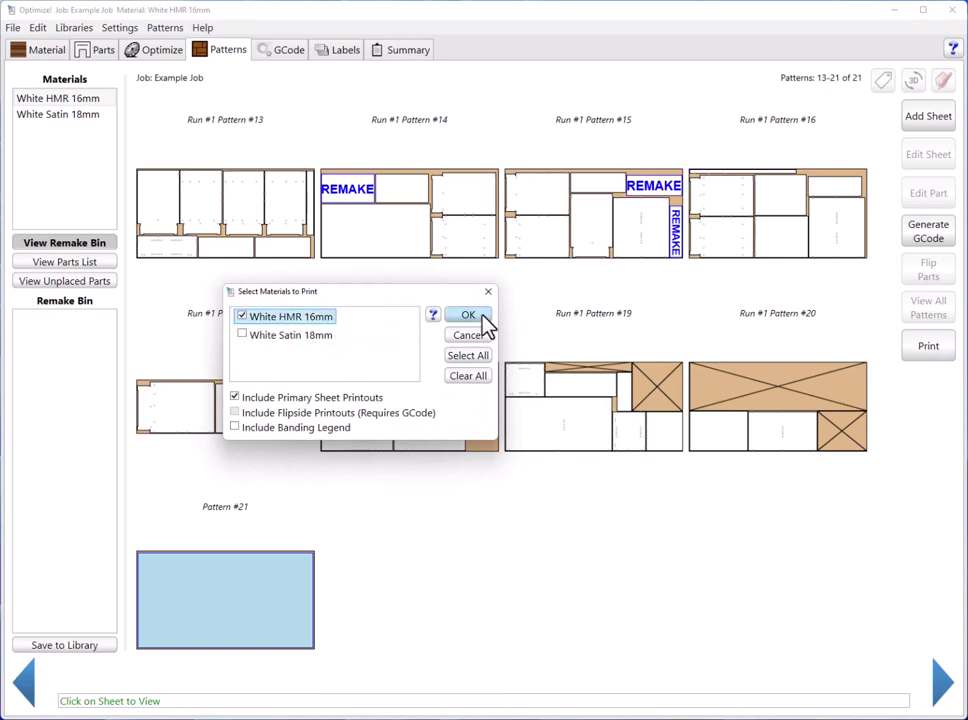
pyautogui.click(482, 316)
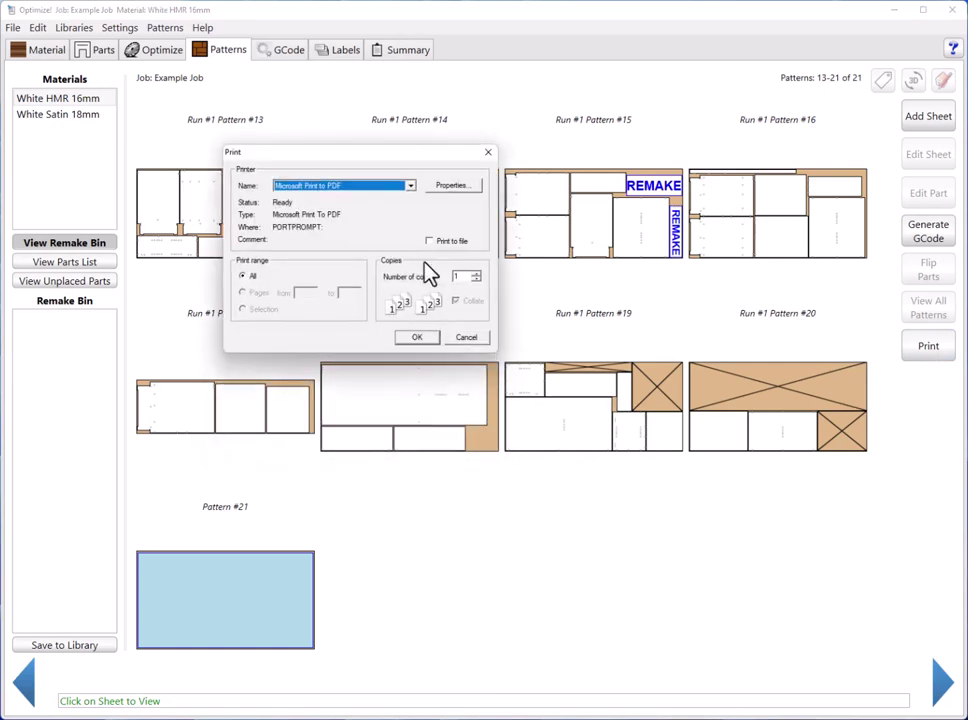
pyautogui.click(432, 339)
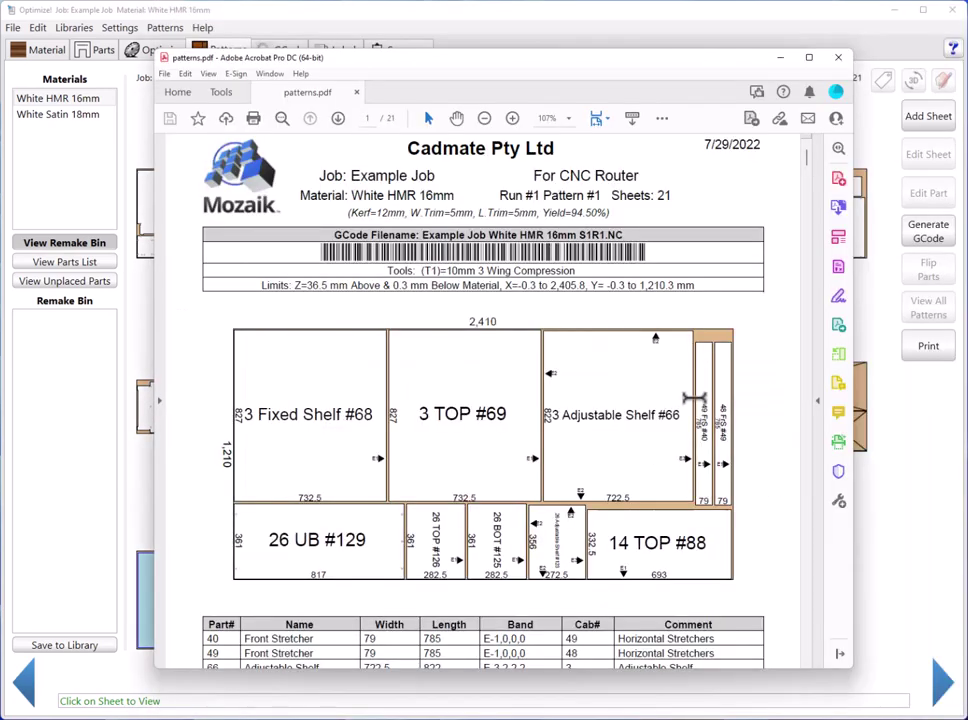
# - Fit one full page of patterns.pdf in view and examine the GCode filename and the Z, X and Y limits
pyautogui.click(600, 118)
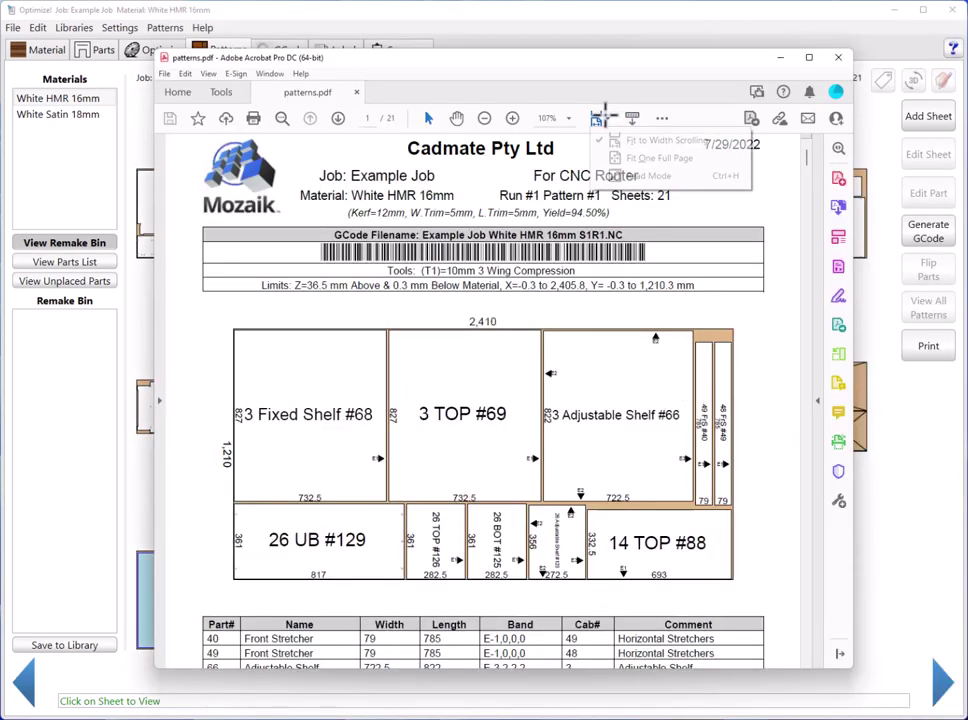
pyautogui.click(648, 158)
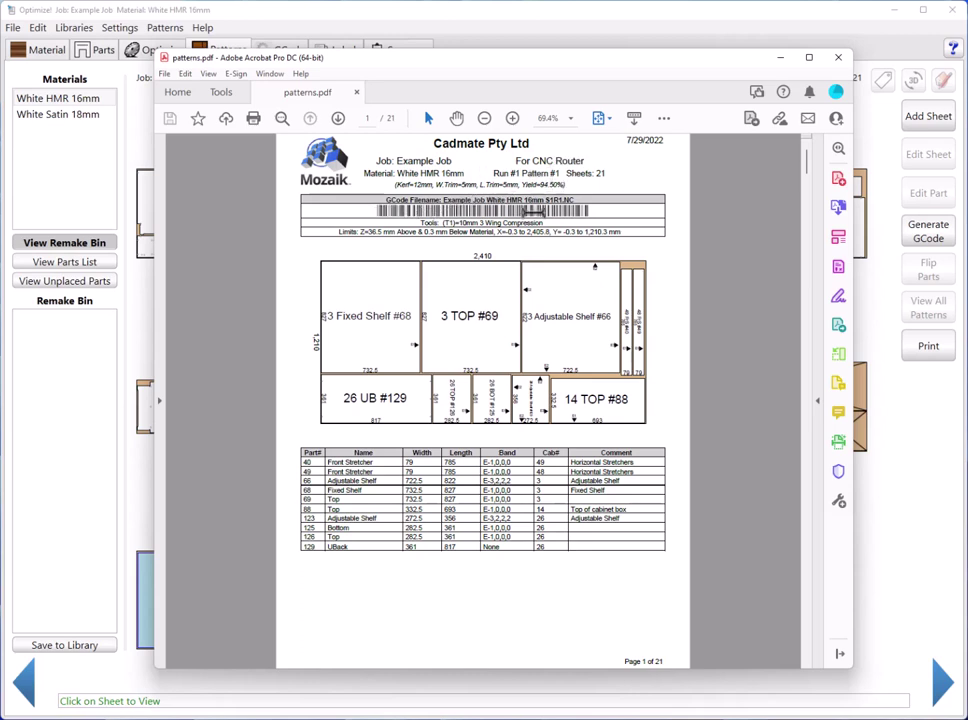
pyautogui.moveTo(572, 199); pyautogui.dragTo(565, 235)
pyautogui.click(560, 235)
pyautogui.moveTo(369, 232); pyautogui.dragTo(381, 232)
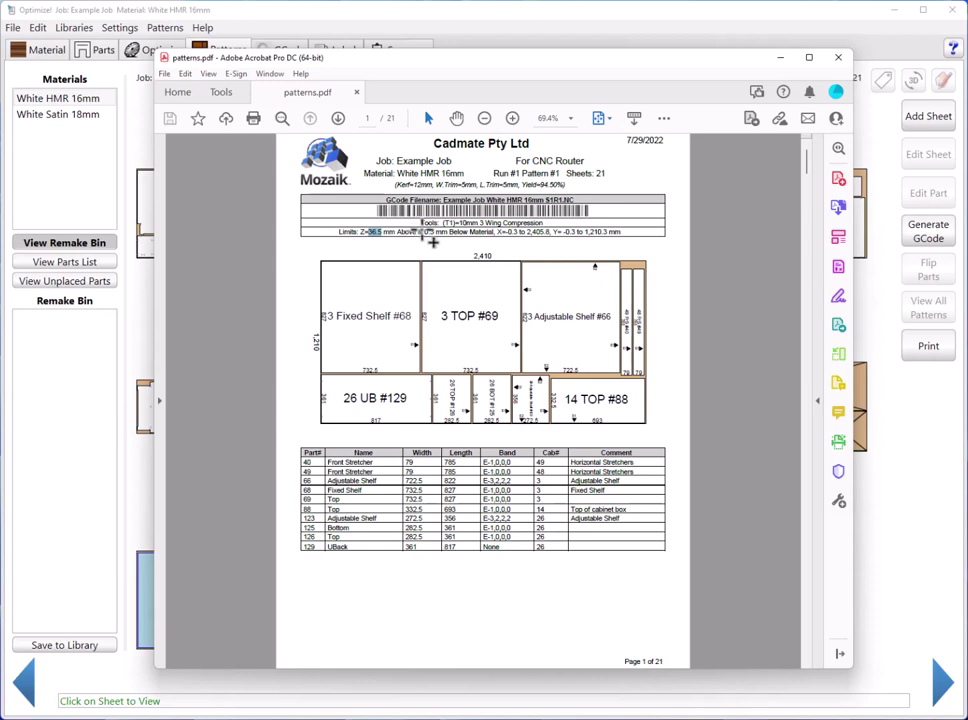
pyautogui.doubleClick(437, 243)
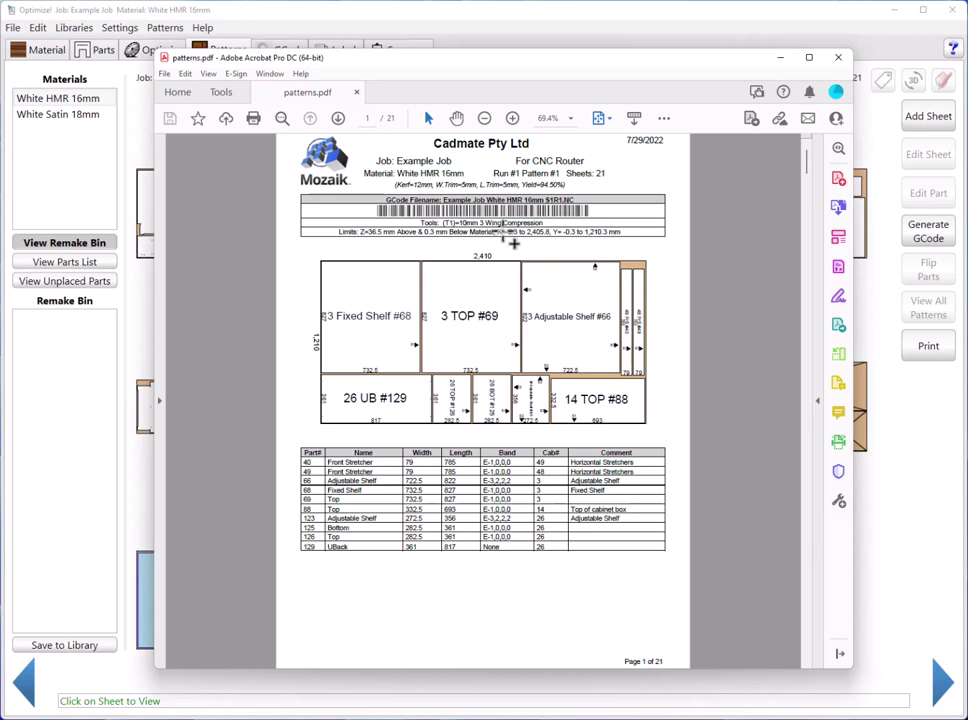
pyautogui.moveTo(527, 232); pyautogui.dragTo(572, 235)
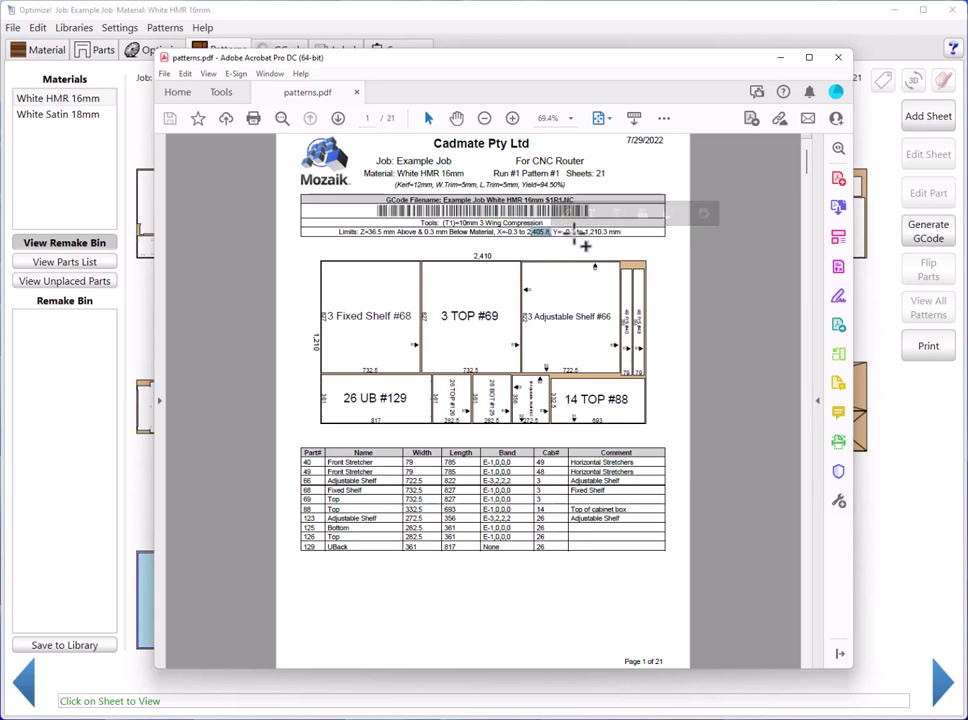
pyautogui.click(626, 232)
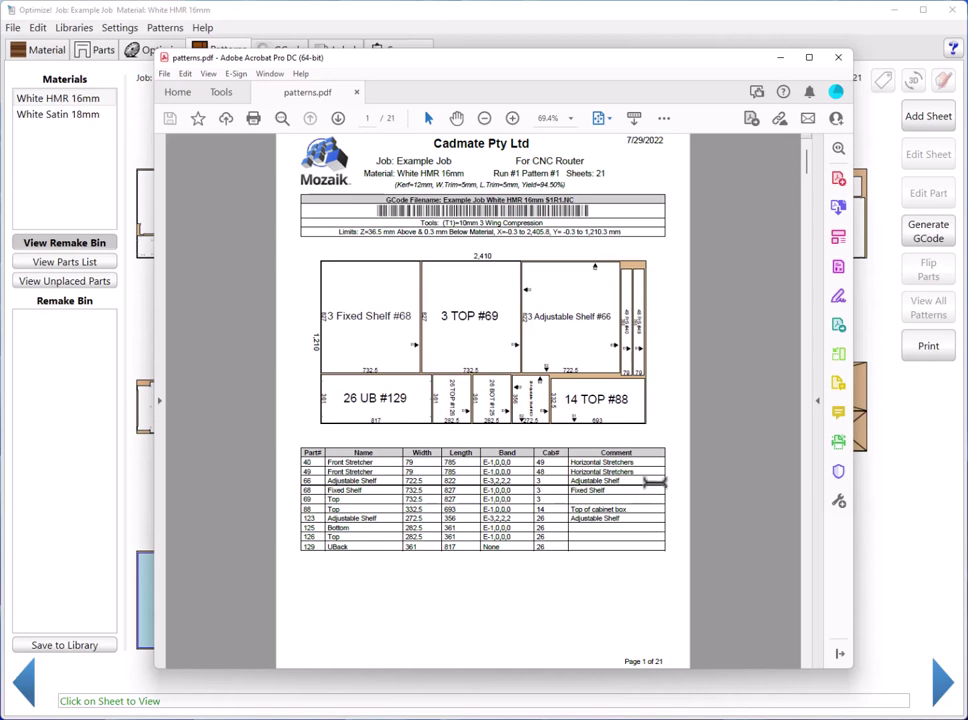
# - Look through the remaining pattern pages up to the Adjustable Shelf #57 sheet and close the PDF
pyautogui.scroll(-7, 648, 484)
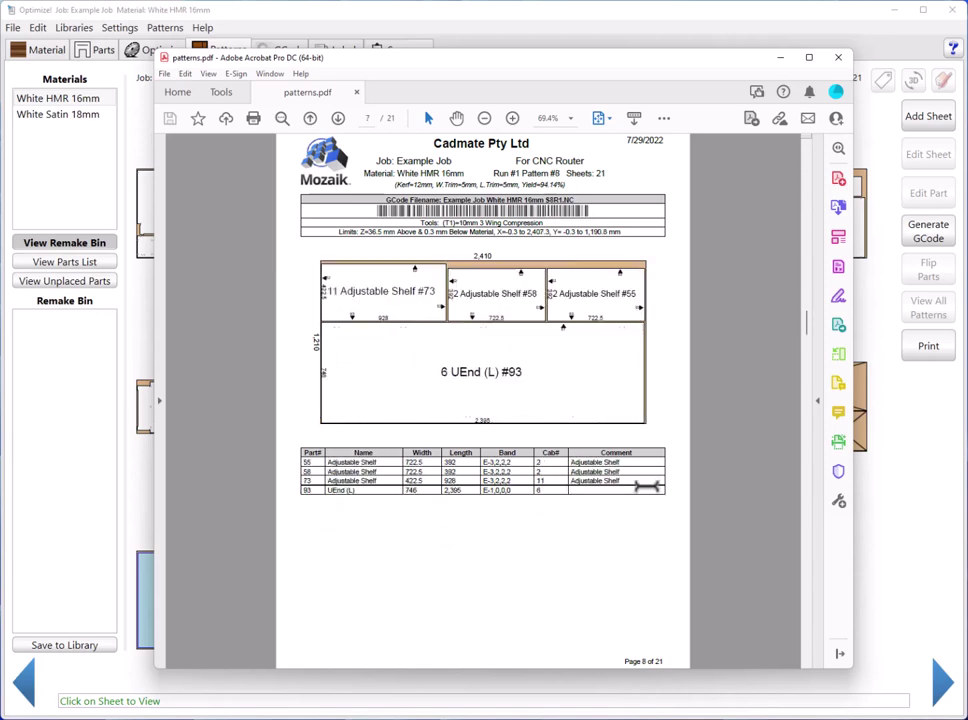
pyautogui.scroll(-14, 648, 484)
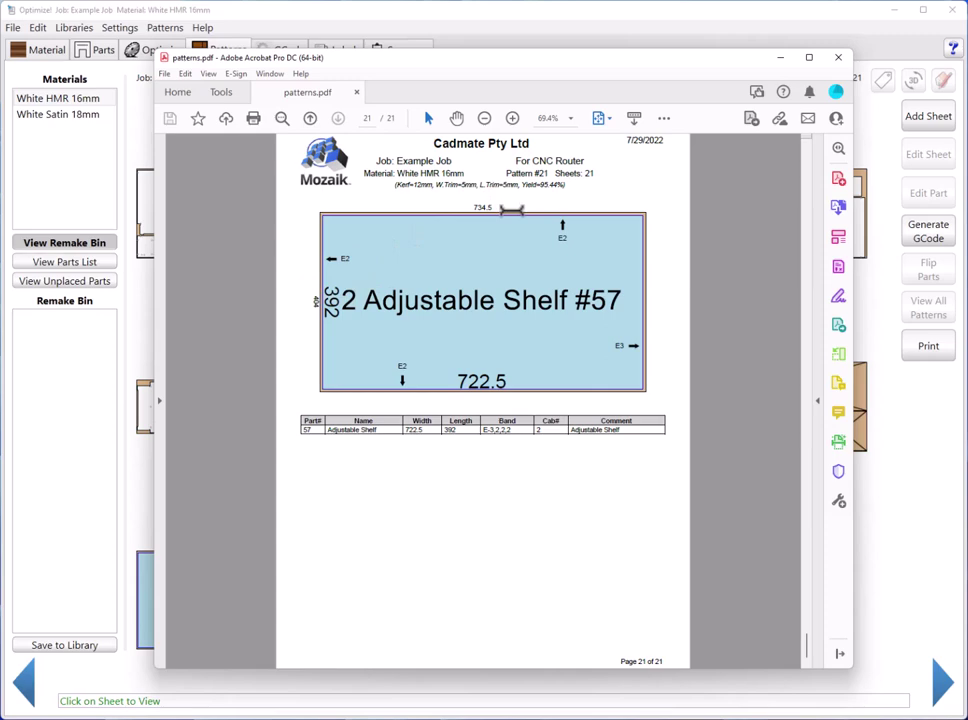
pyautogui.click(840, 58)
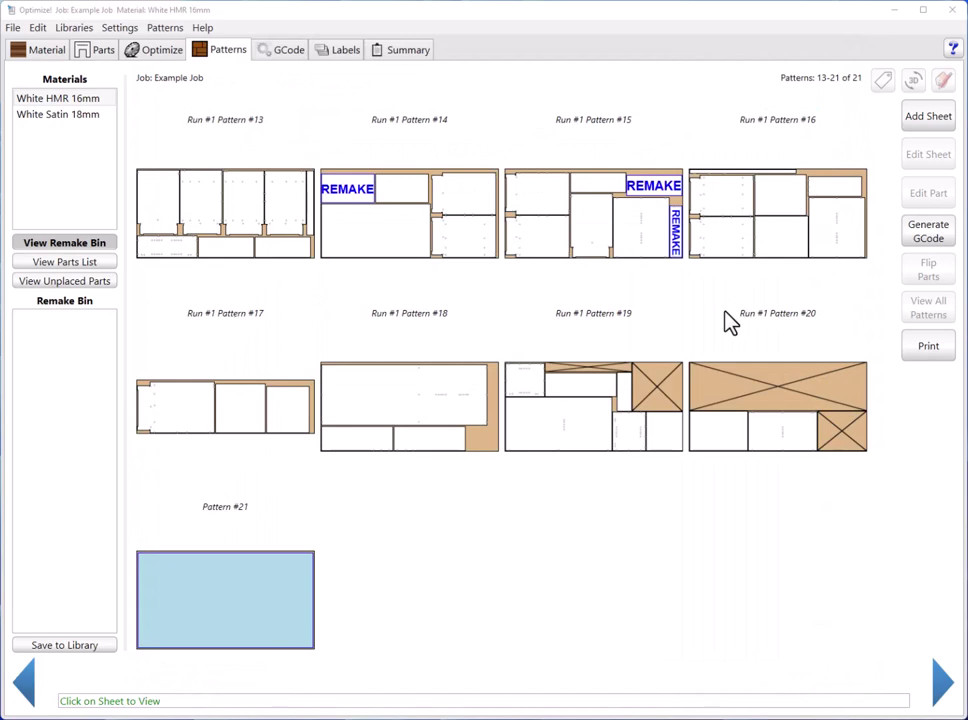
# - Reoptimize White HMR 16mm with Sequence By Cab # enabled and review all the resulting patterns
pyautogui.click(155, 49)
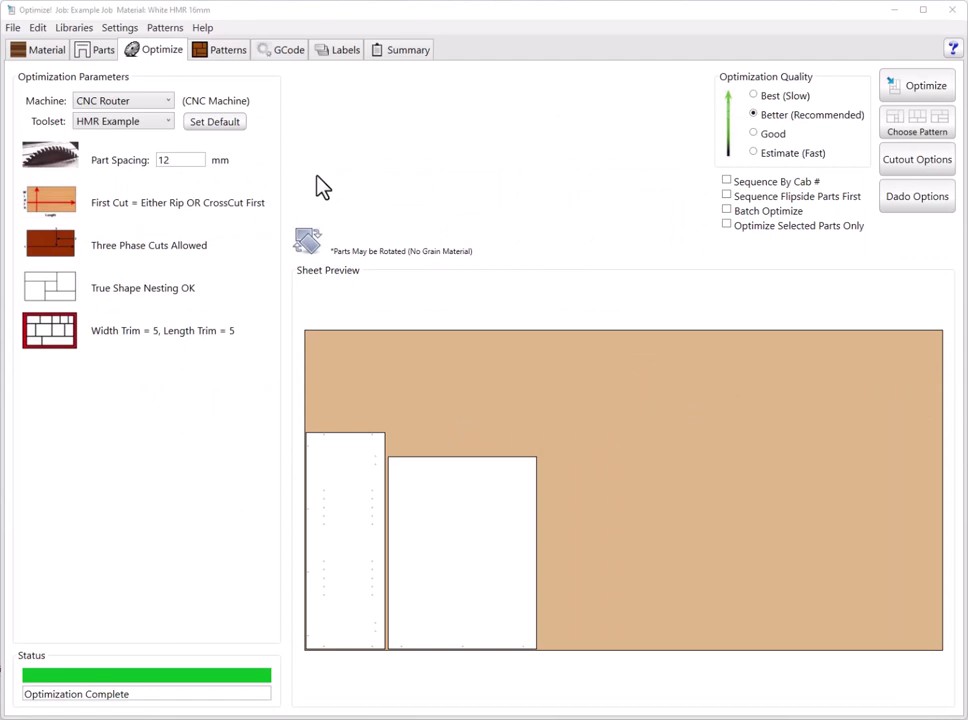
pyautogui.click(727, 182)
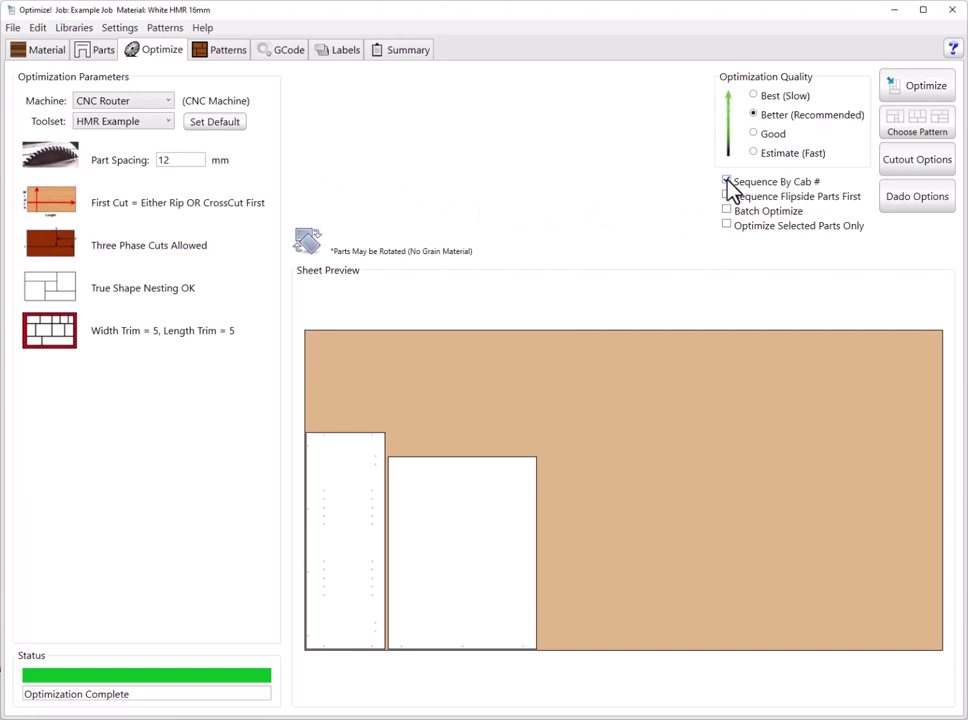
pyautogui.click(921, 90)
pyautogui.click(335, 387)
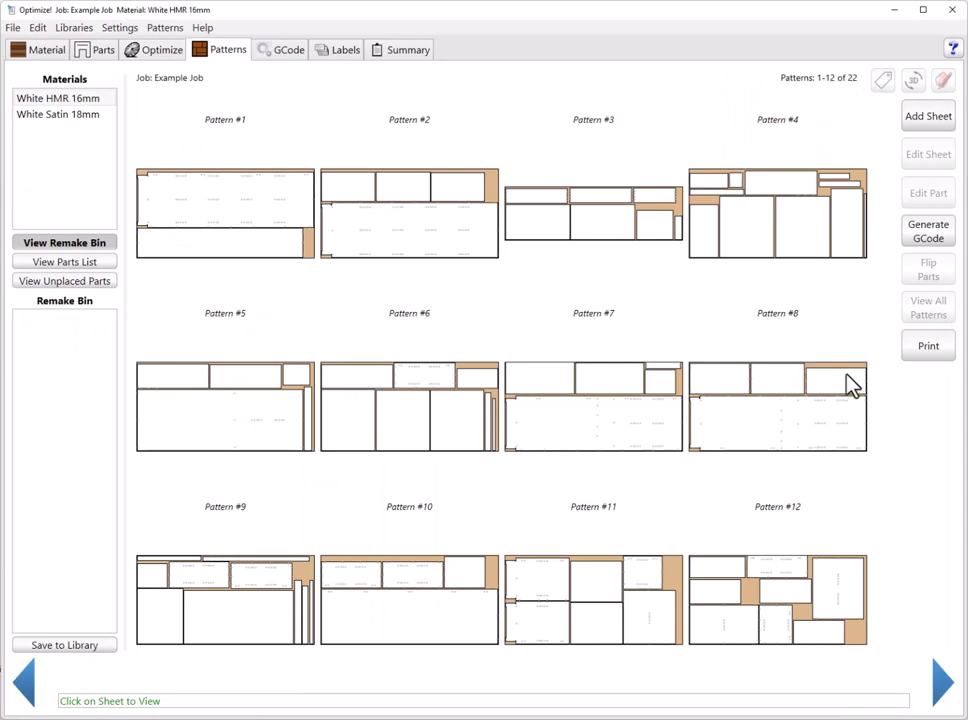
pyautogui.click(936, 684)
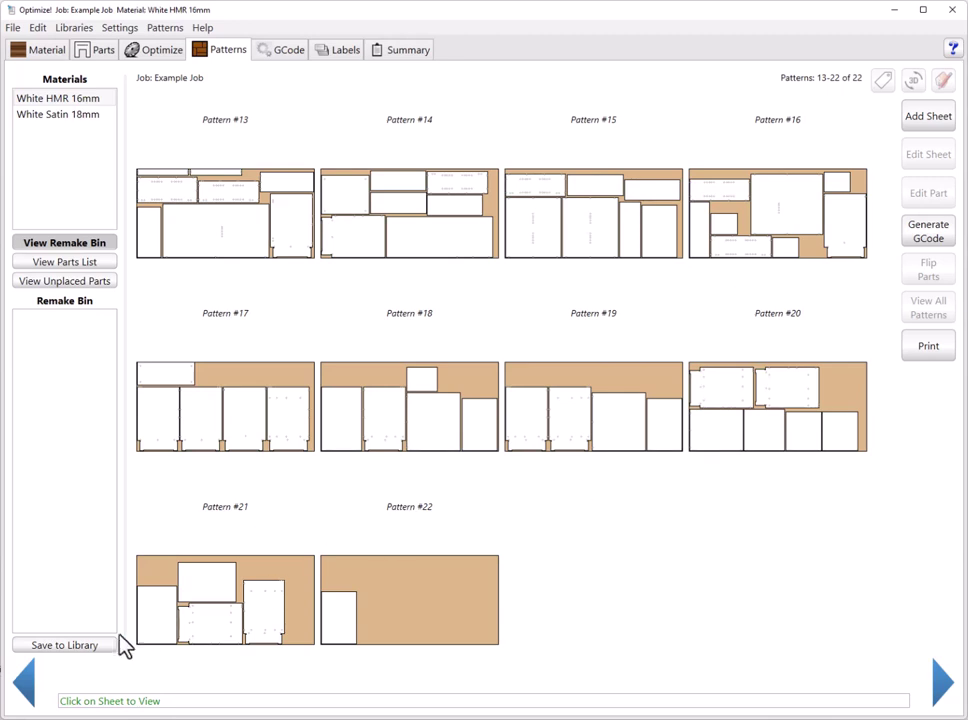
# - Examine the cabinet numbers on the parts in Patterns #1 to #3 and return to the overview of all patterns
pyautogui.click(22, 688)
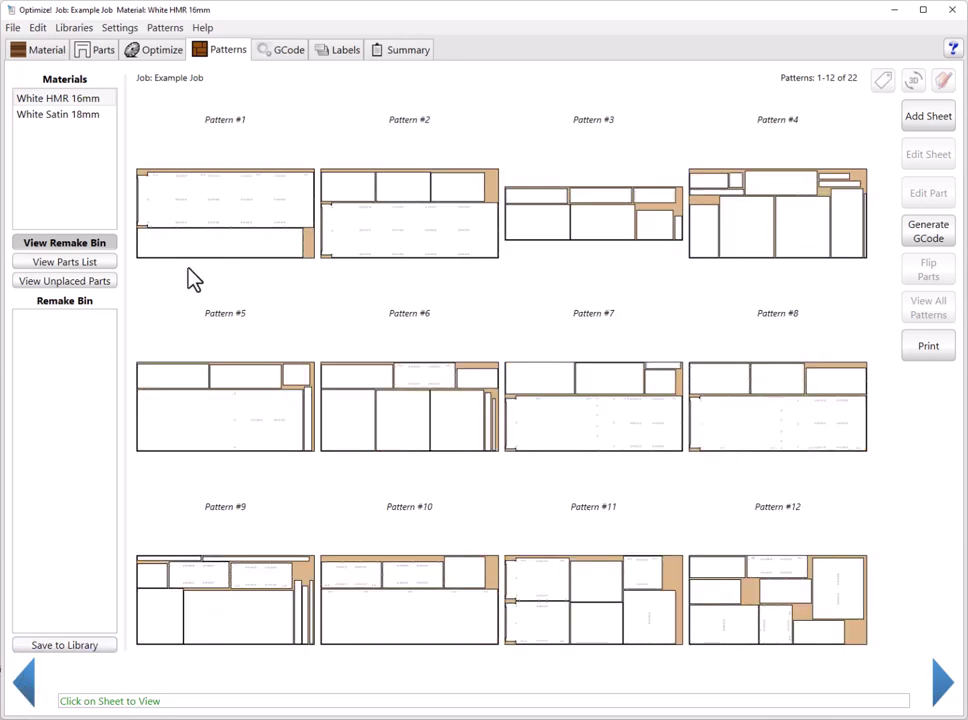
pyautogui.click(236, 246)
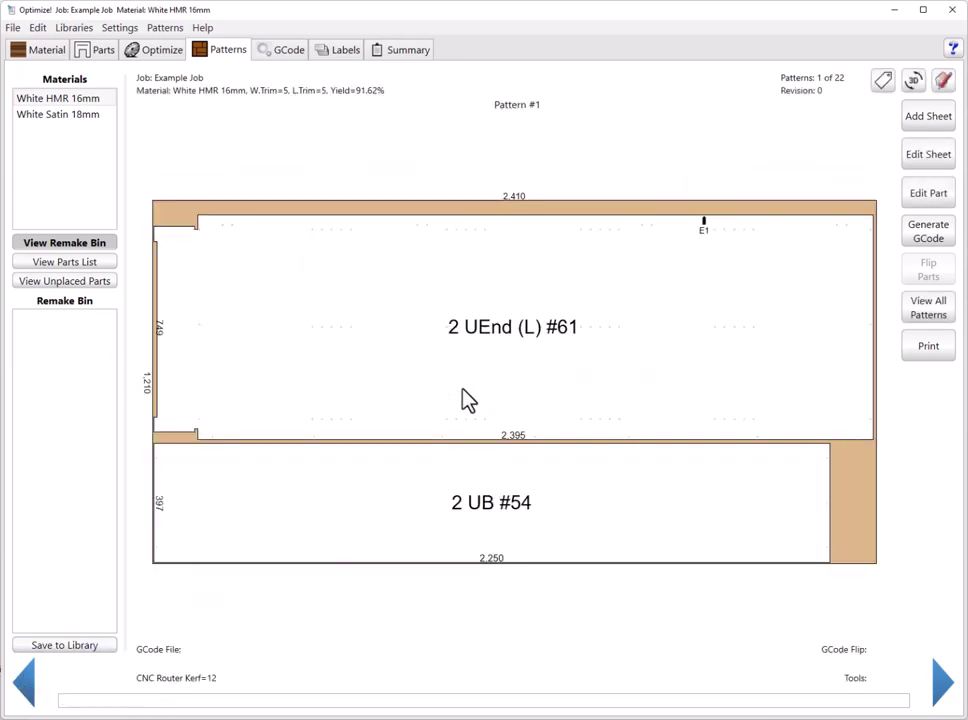
pyautogui.click(380, 359)
pyautogui.click(376, 480)
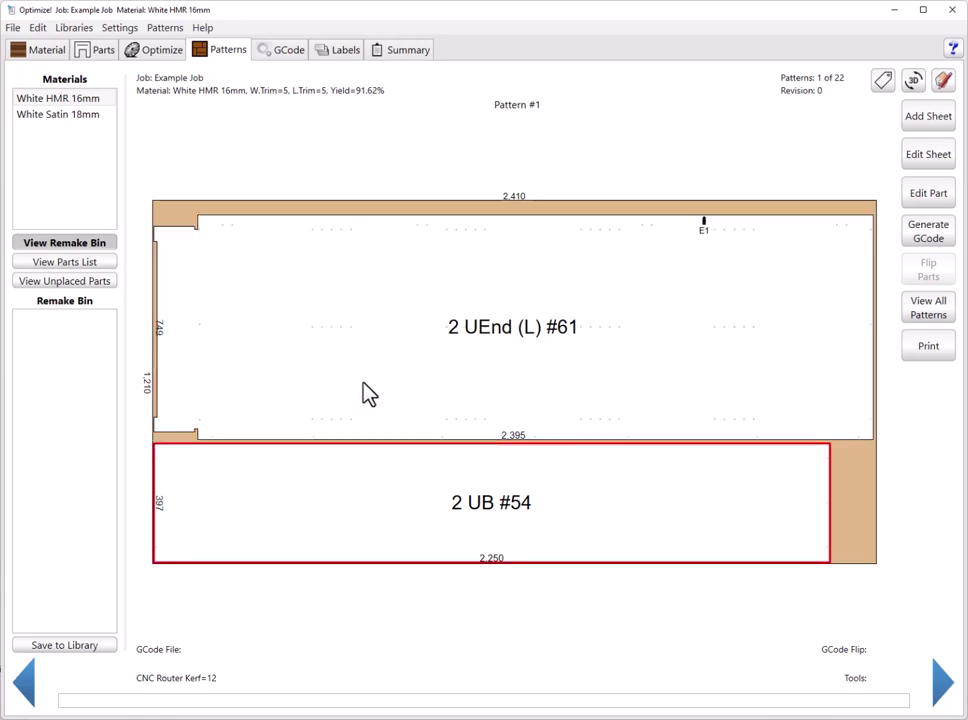
pyautogui.click(368, 392)
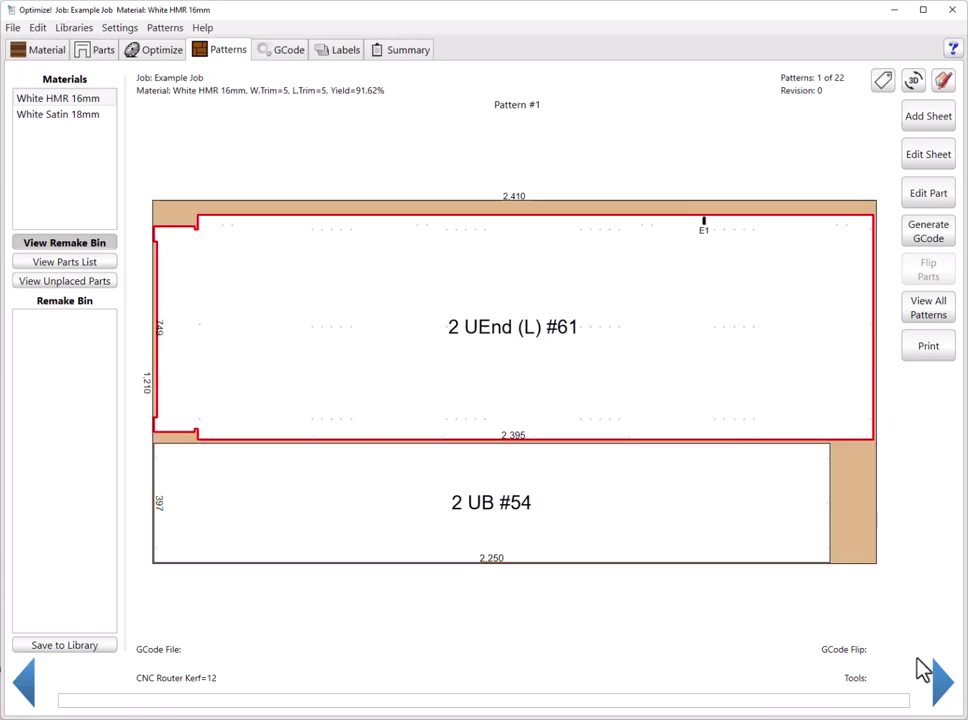
pyautogui.click(941, 682)
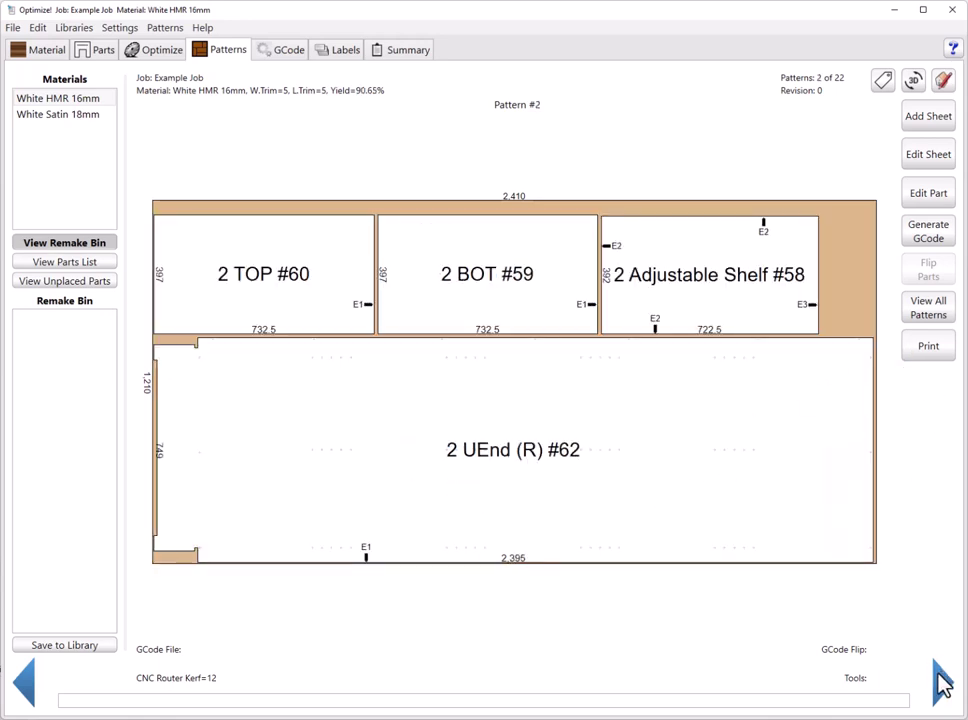
pyautogui.click(941, 682)
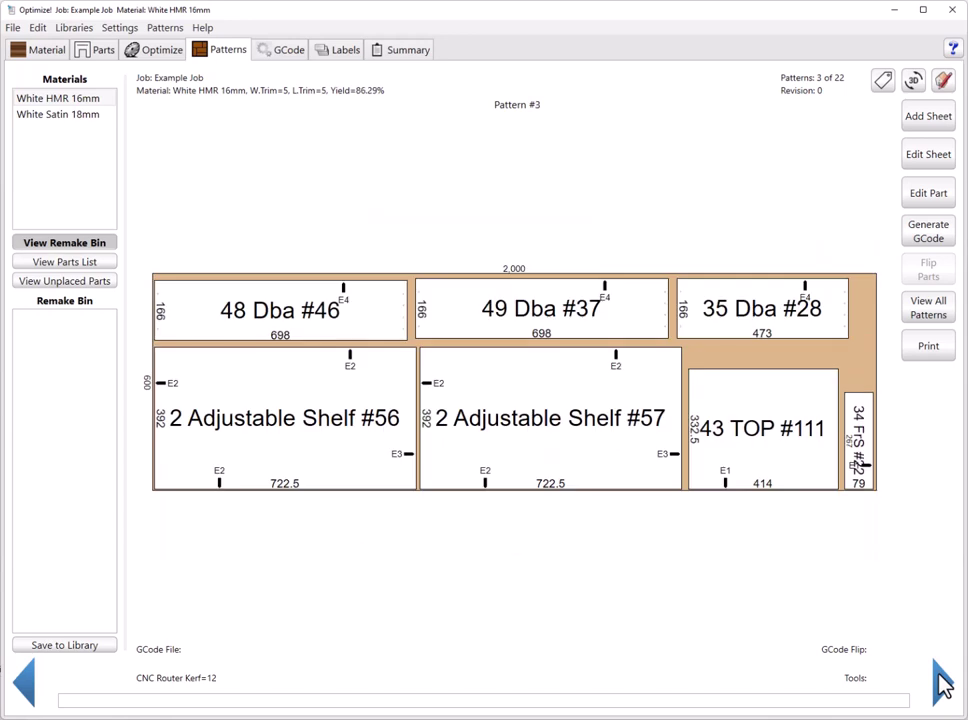
pyautogui.click(940, 315)
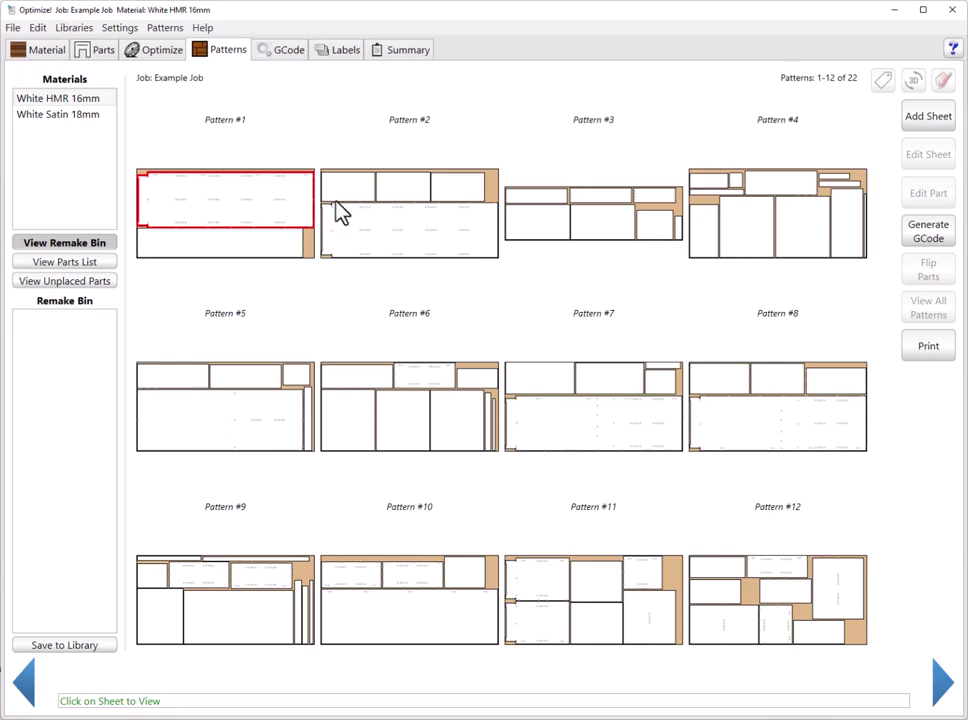
# - Reoptimize White HMR 16mm with Sequence By Cab # disabled, deleting all uncut patterns
pyautogui.click(158, 52)
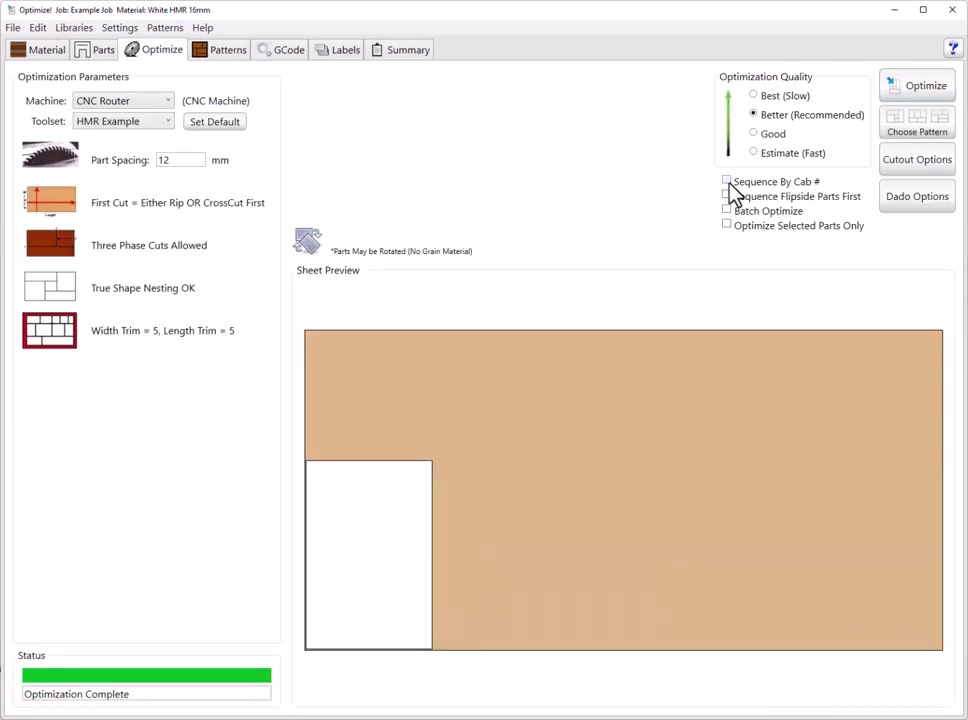
pyautogui.click(912, 95)
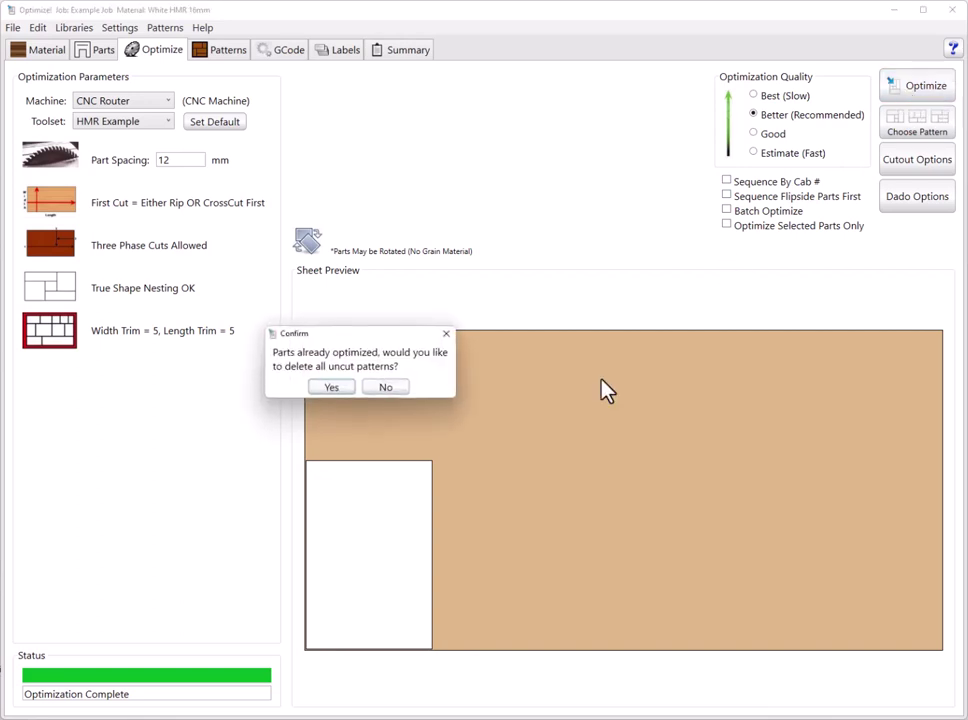
pyautogui.click(335, 386)
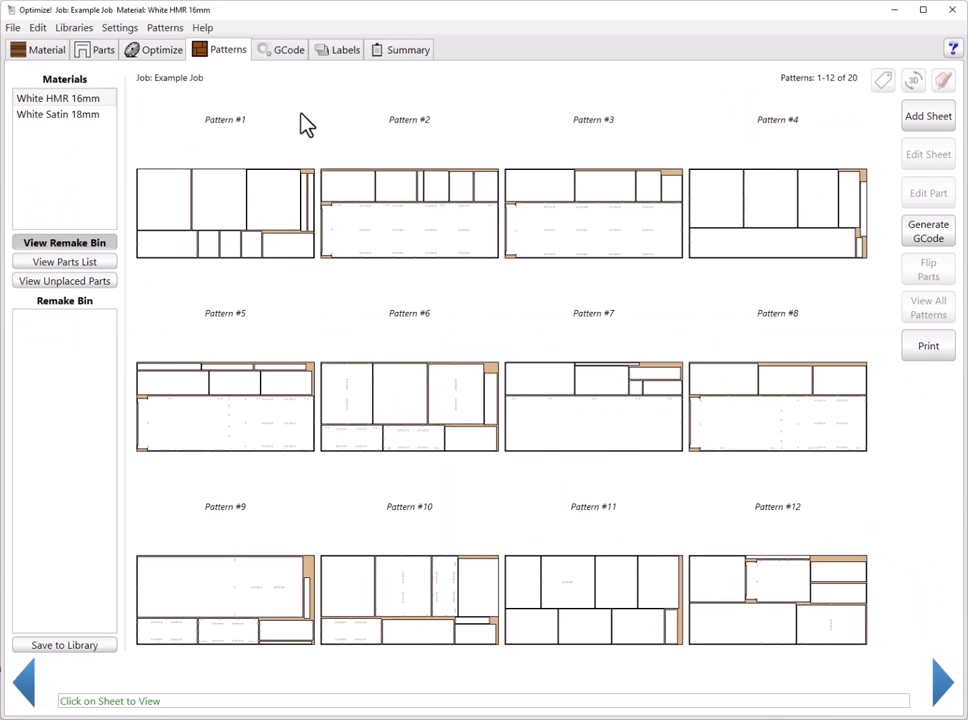
# - Open Pattern #9 in the labels view and select the cabinet 43 part UEnd (L) #112
pyautogui.click(345, 55)
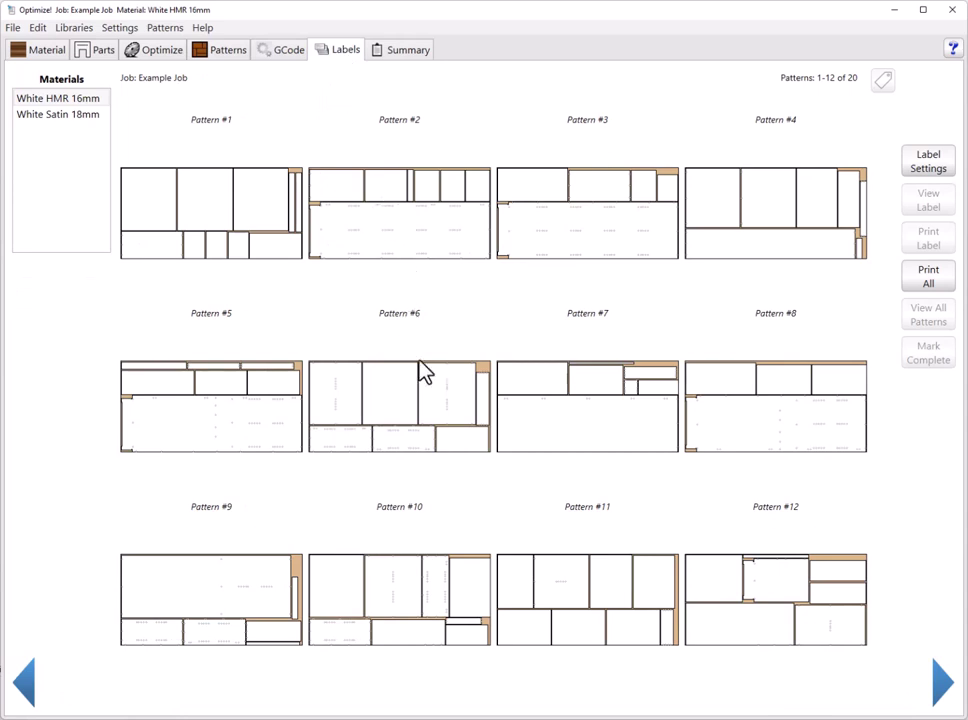
pyautogui.click(251, 627)
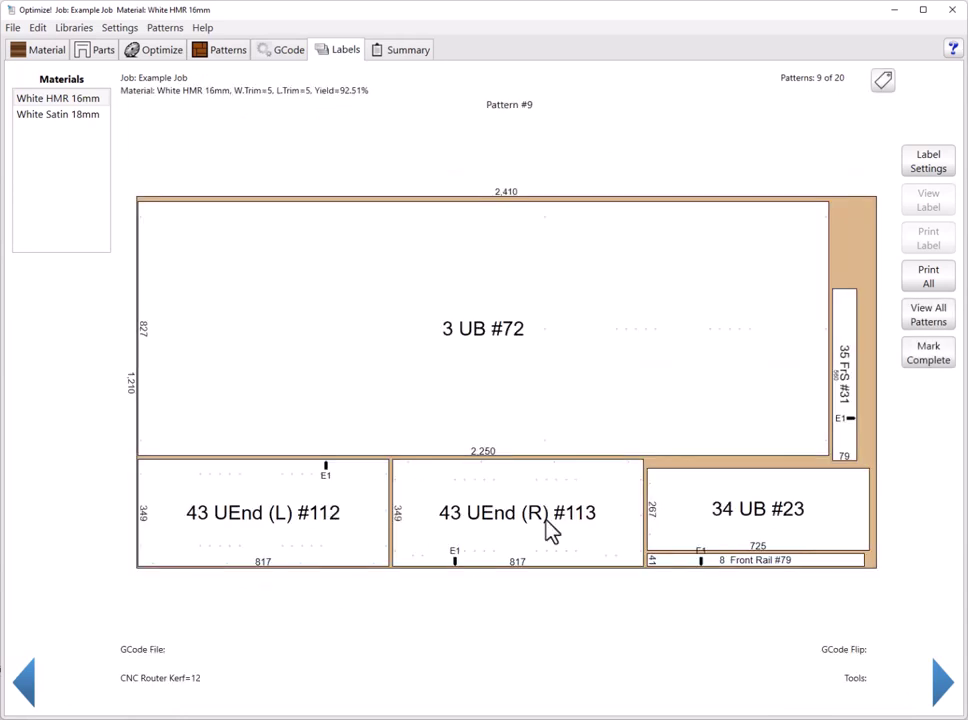
pyautogui.click(309, 510)
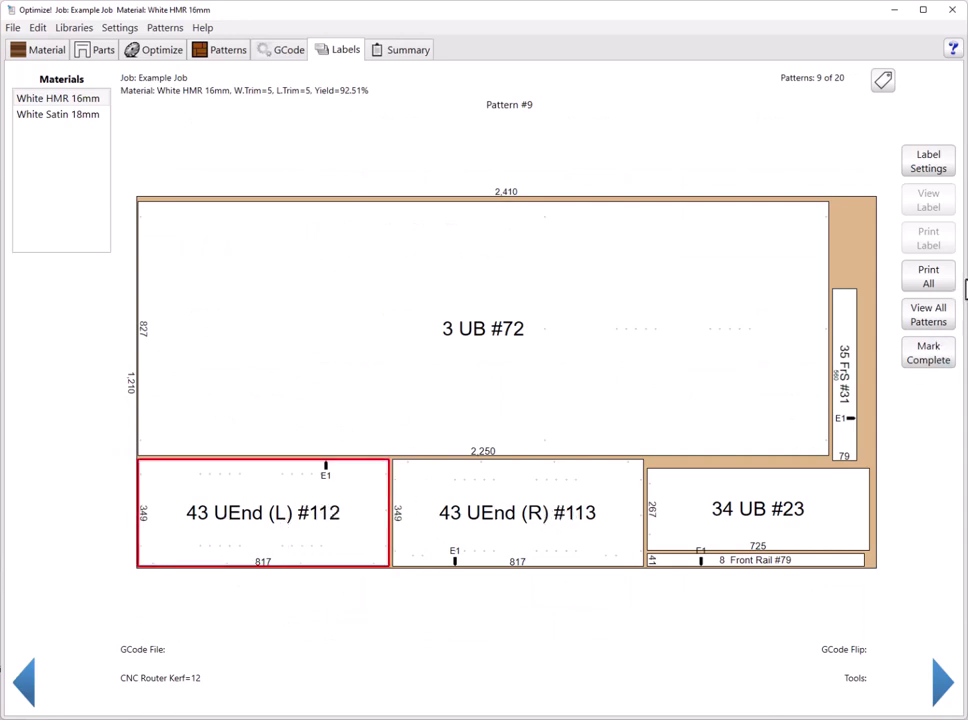
# - Set the label printer to ZDesigner ZT410-203dpi ZPL with the Roll layout and preview the label of part #112
pyautogui.click(930, 164)
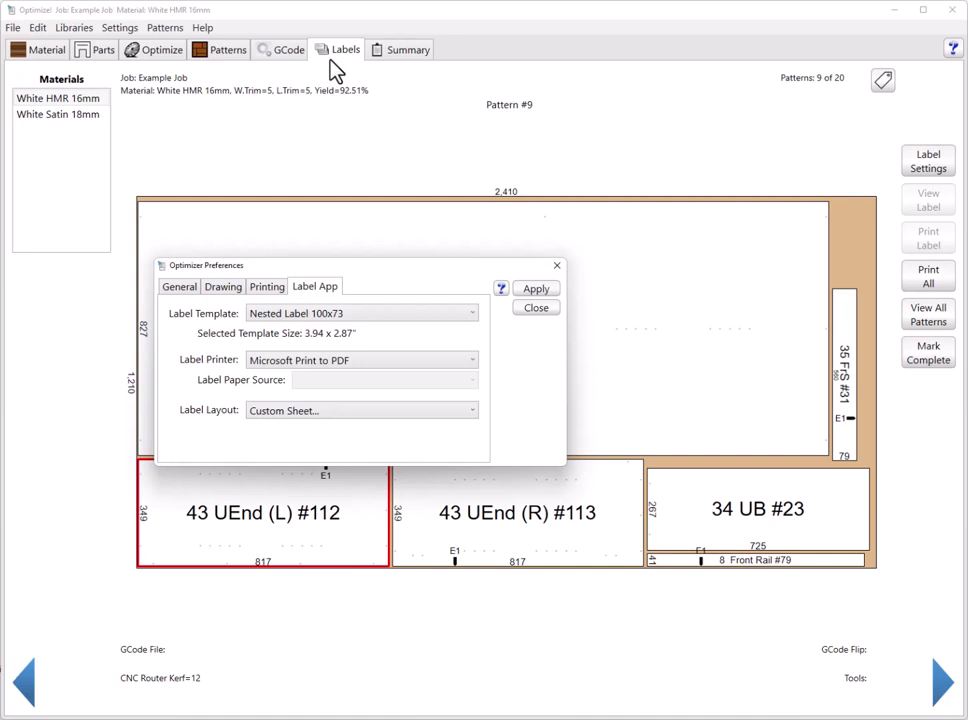
pyautogui.click(333, 314)
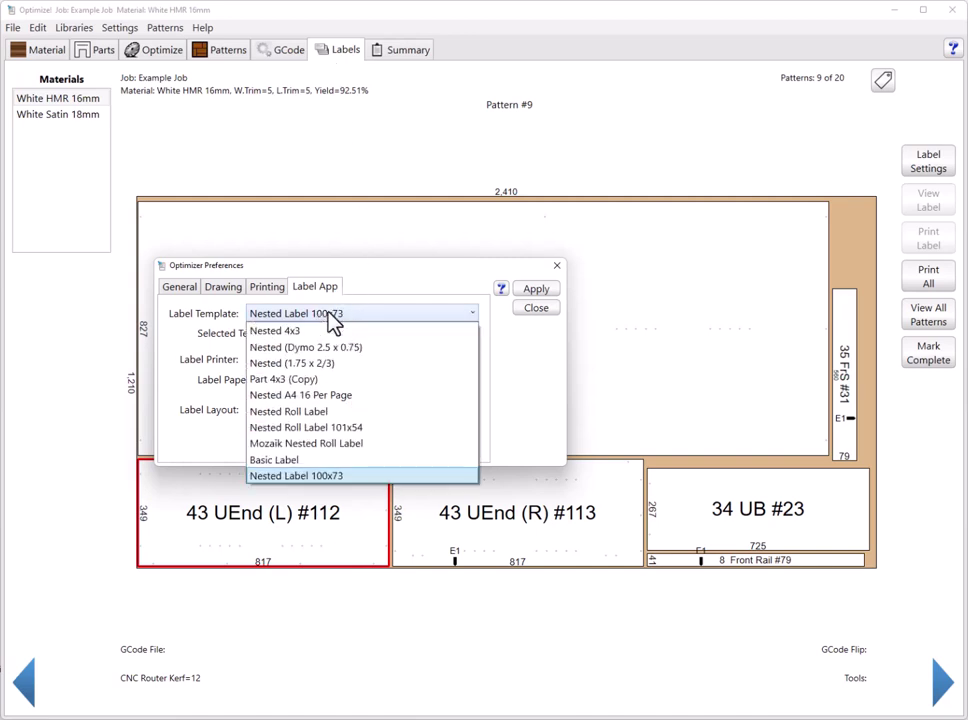
pyautogui.click(375, 314)
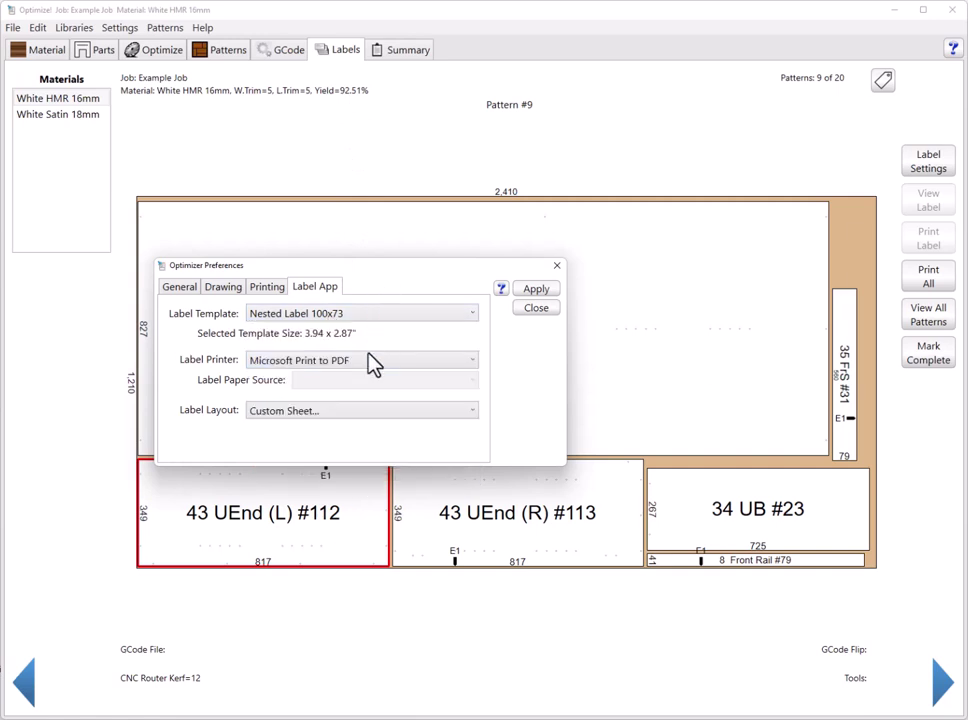
pyautogui.click(365, 362)
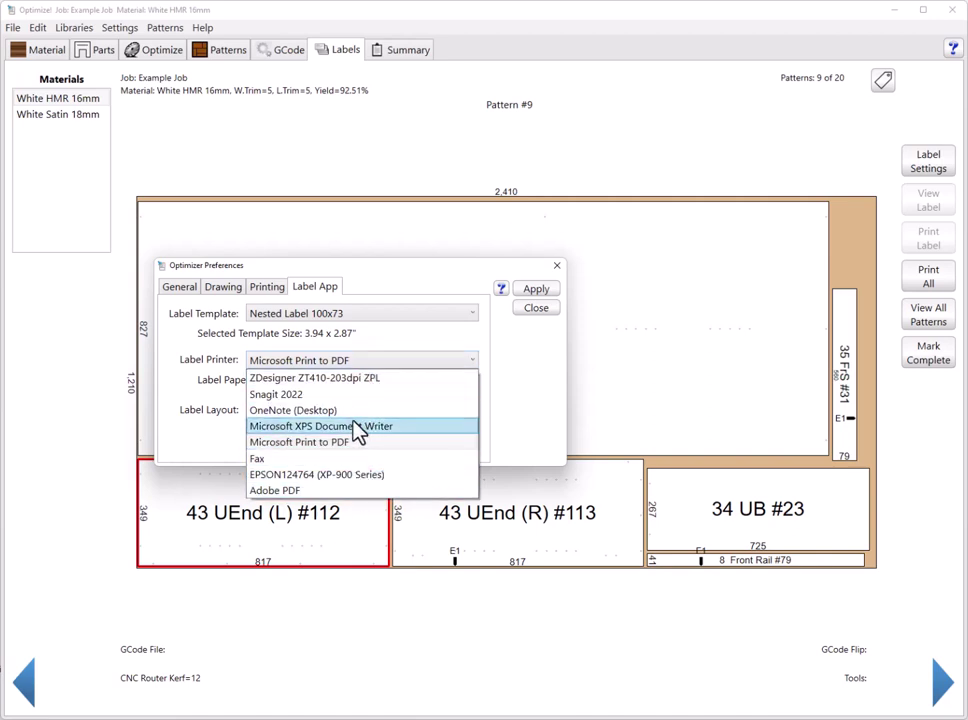
pyautogui.click(359, 379)
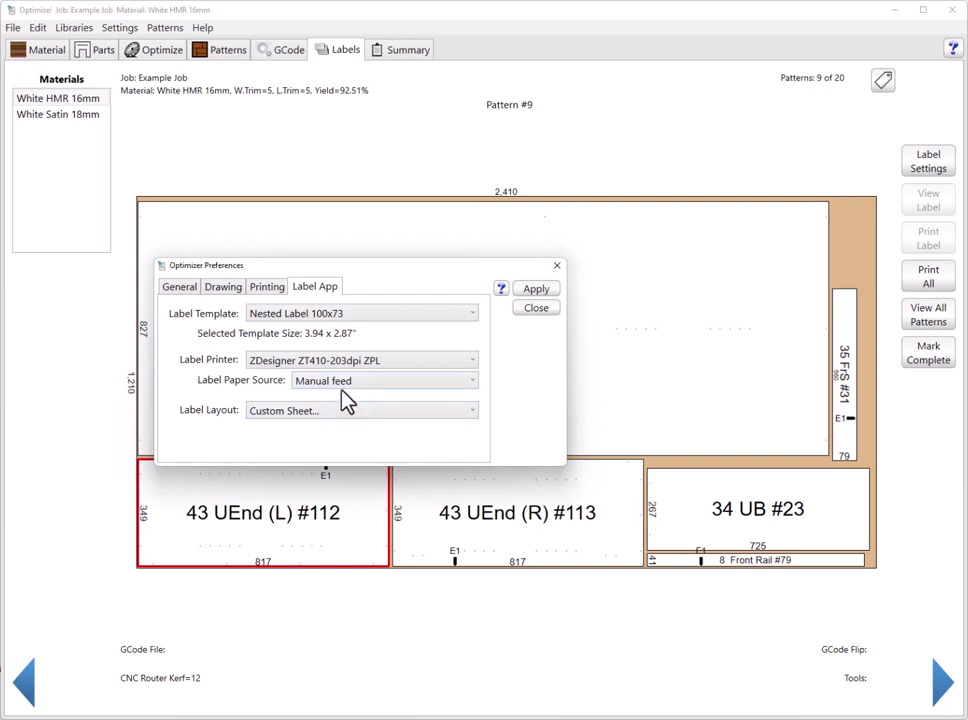
pyautogui.click(343, 418)
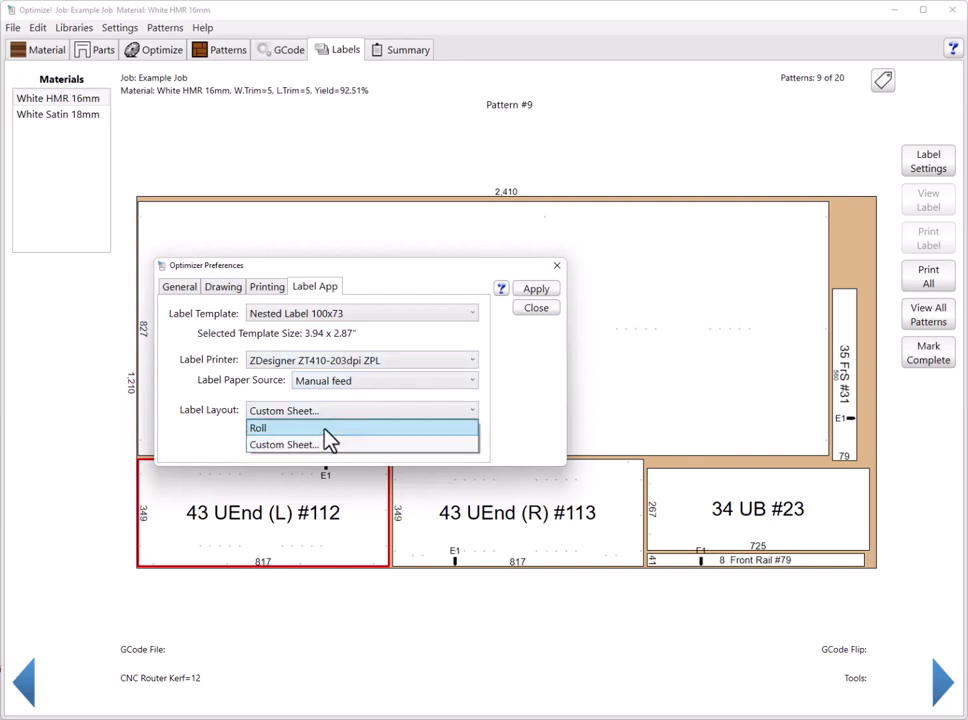
pyautogui.click(324, 428)
pyautogui.click(536, 289)
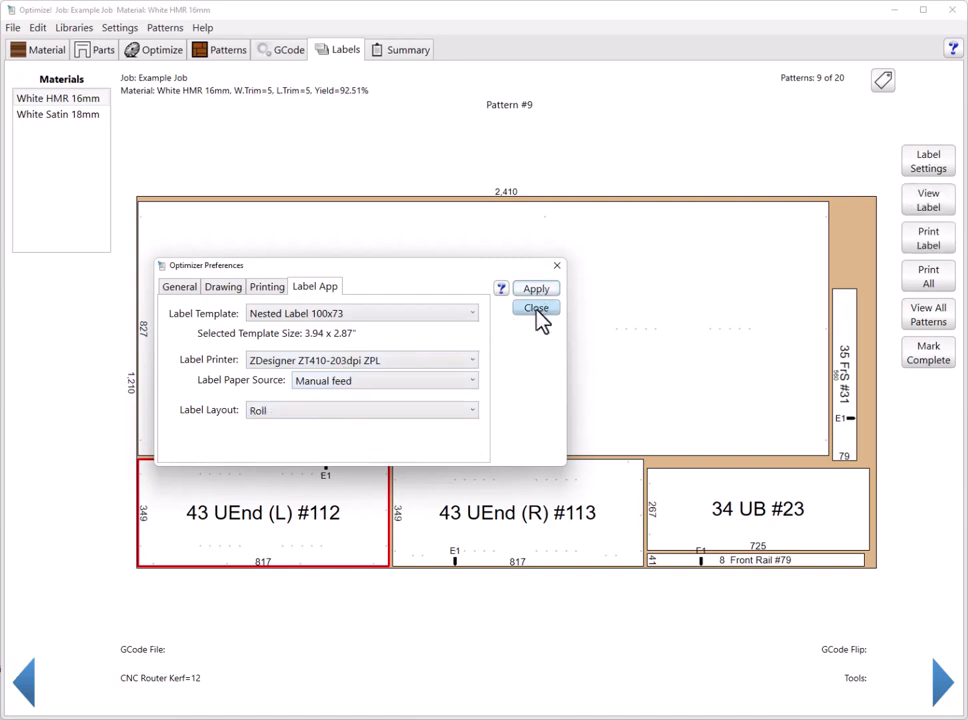
pyautogui.click(536, 308)
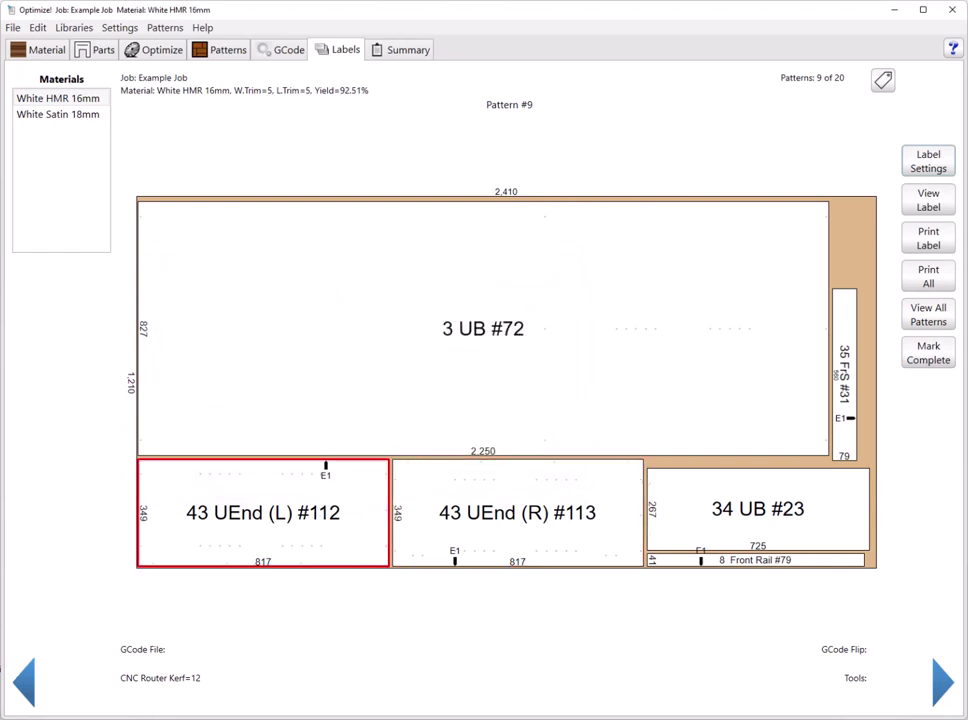
pyautogui.click(930, 205)
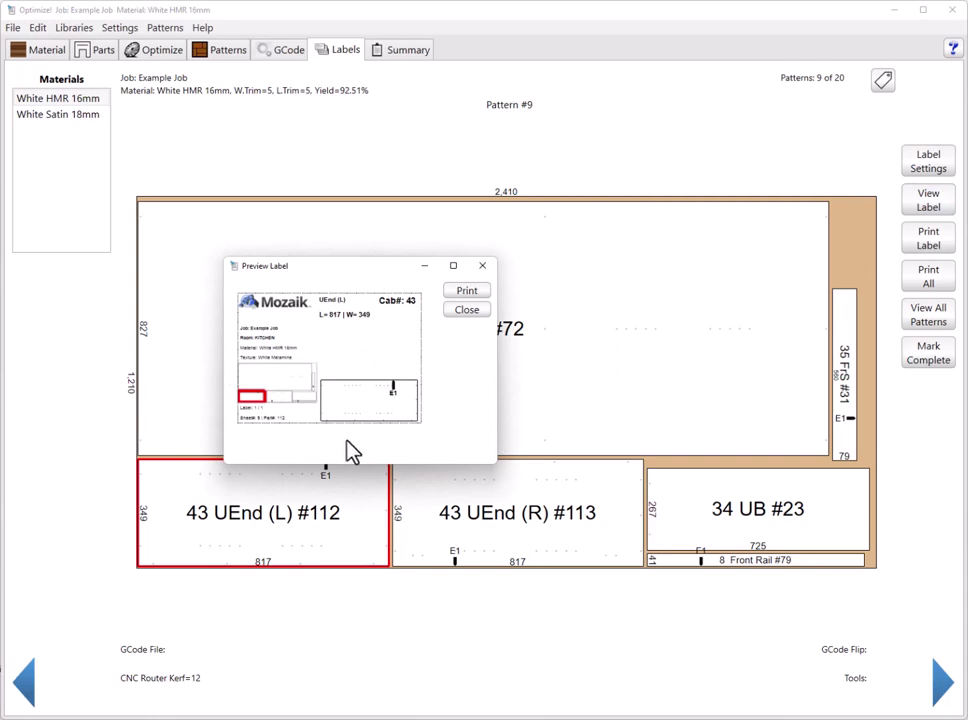
pyautogui.click(466, 311)
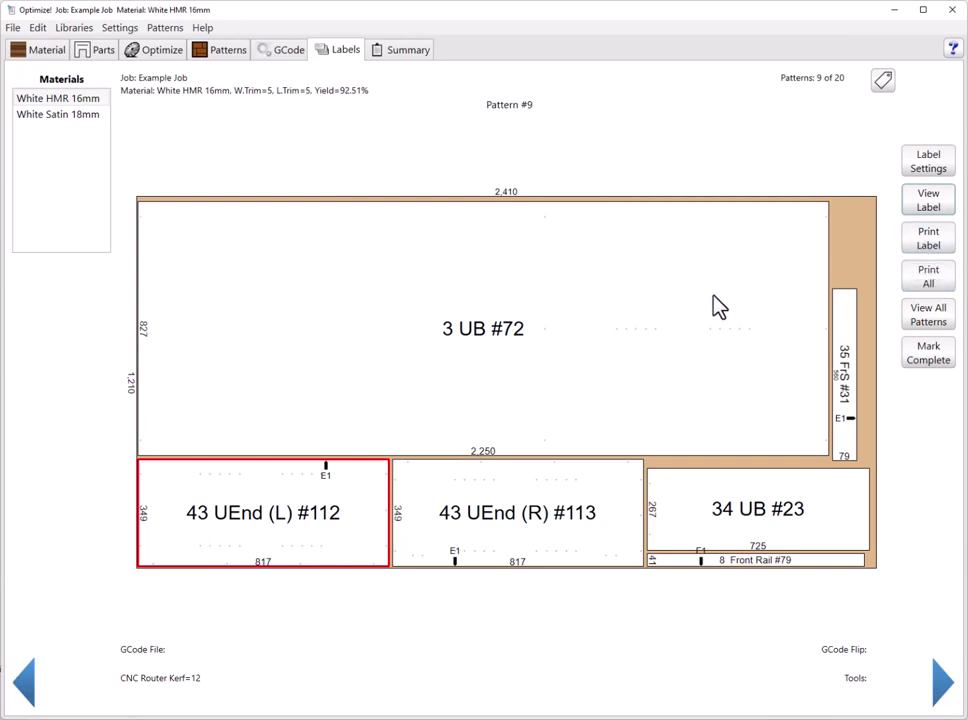
# - Set the label printer to Microsoft Print to PDF and choose a custom sheet layout with A4 paper
pyautogui.click(932, 175)
pyautogui.click(381, 362)
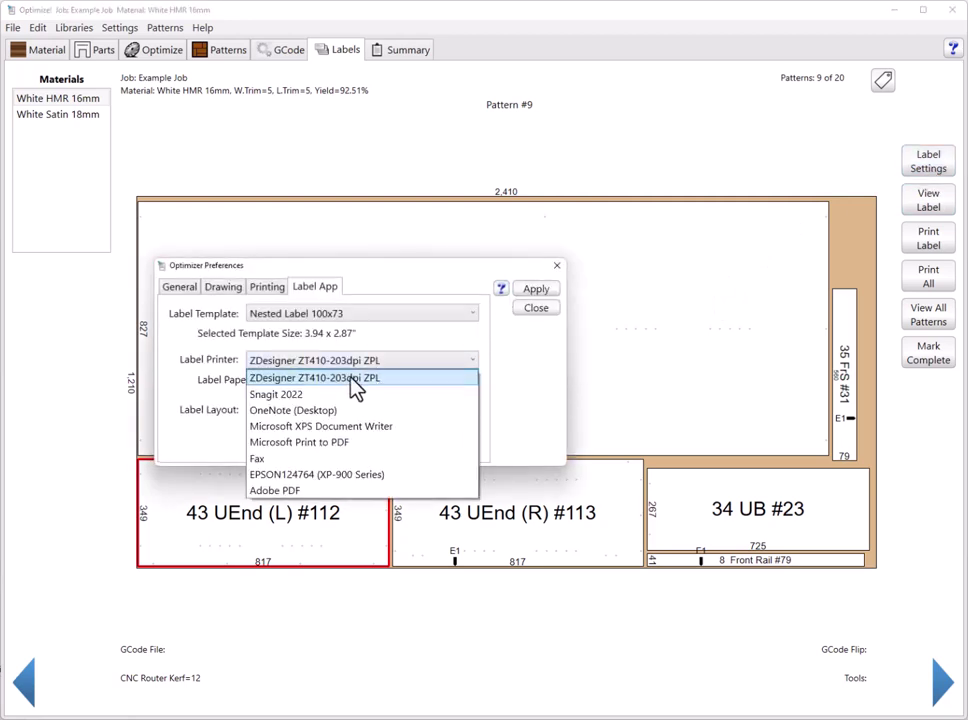
pyautogui.click(310, 442)
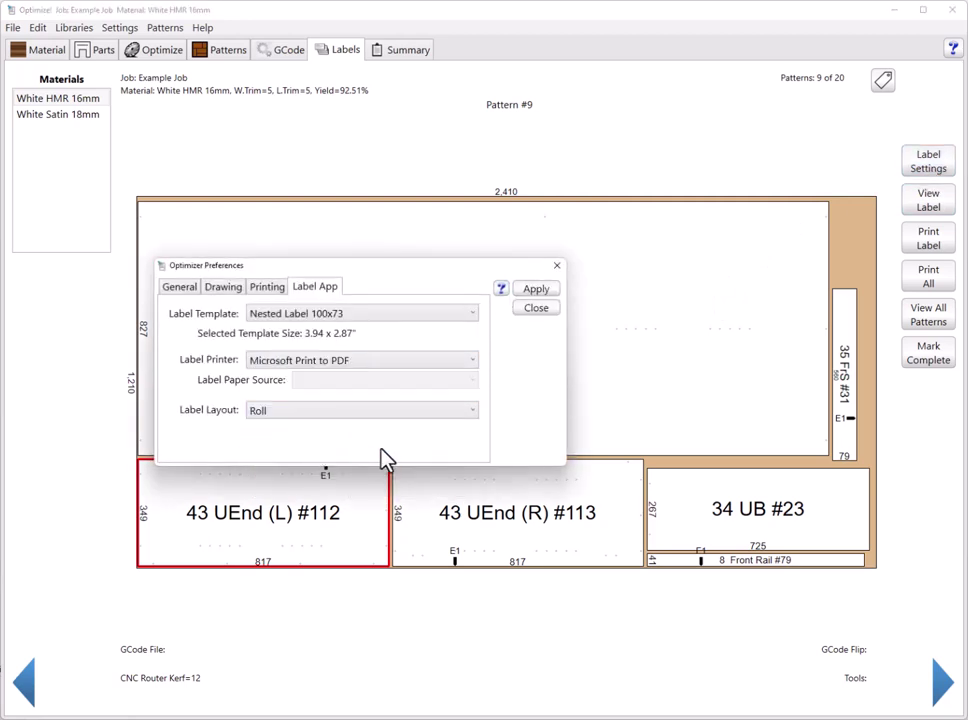
pyautogui.click(325, 418)
pyautogui.click(316, 443)
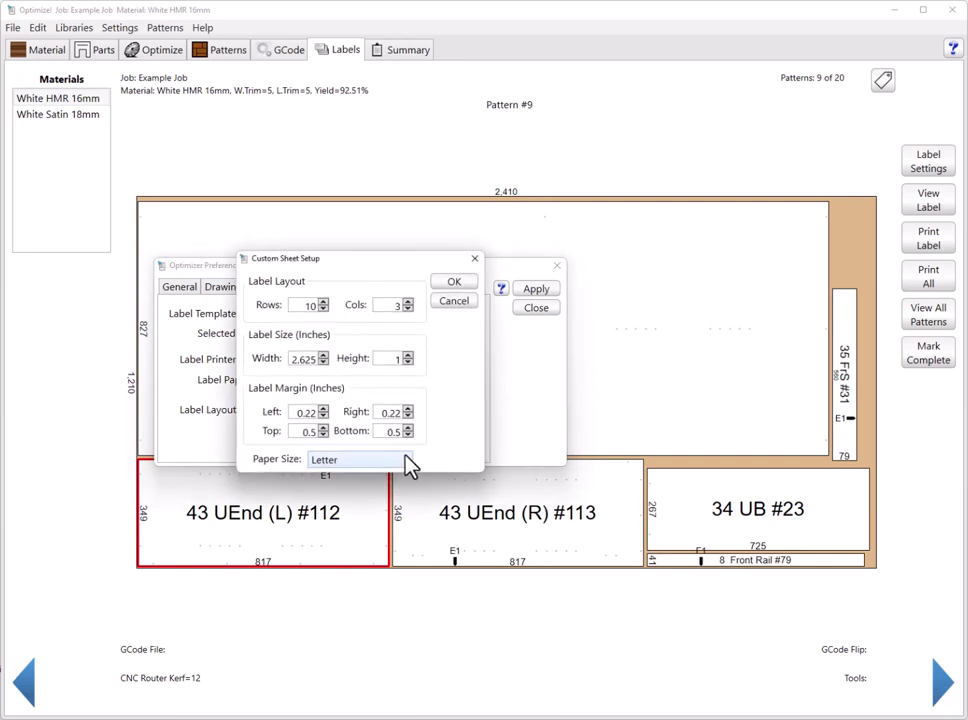
pyautogui.click(384, 461)
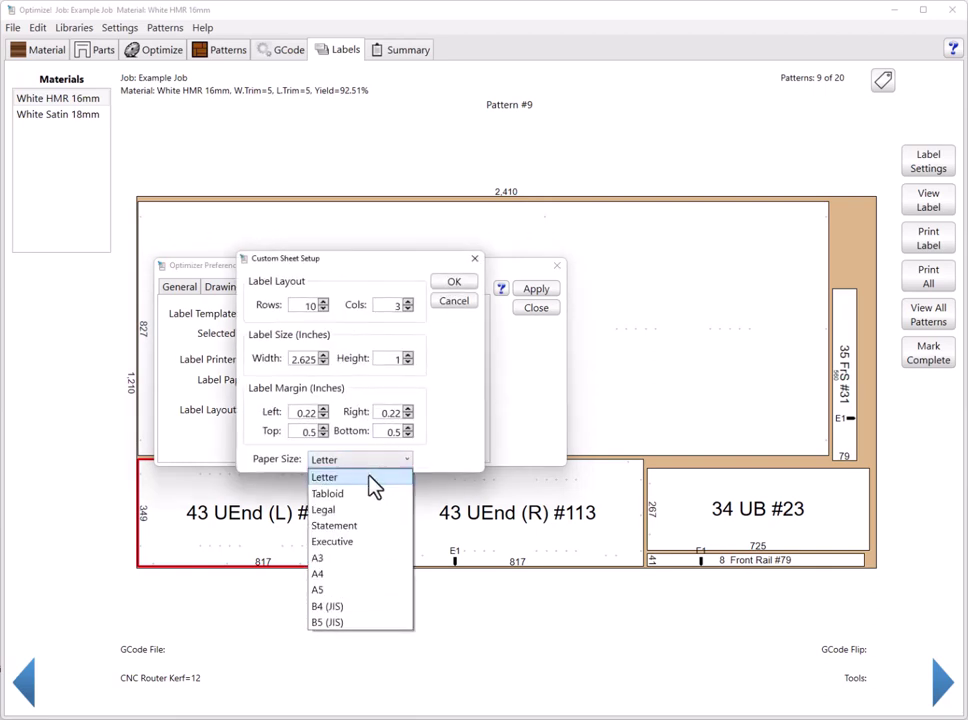
pyautogui.click(333, 575)
# - Lay out the custom label sheet in 4 rows and 2 columns with labels 4 inches wide and 2.8 inches high
pyautogui.doubleClick(304, 305)
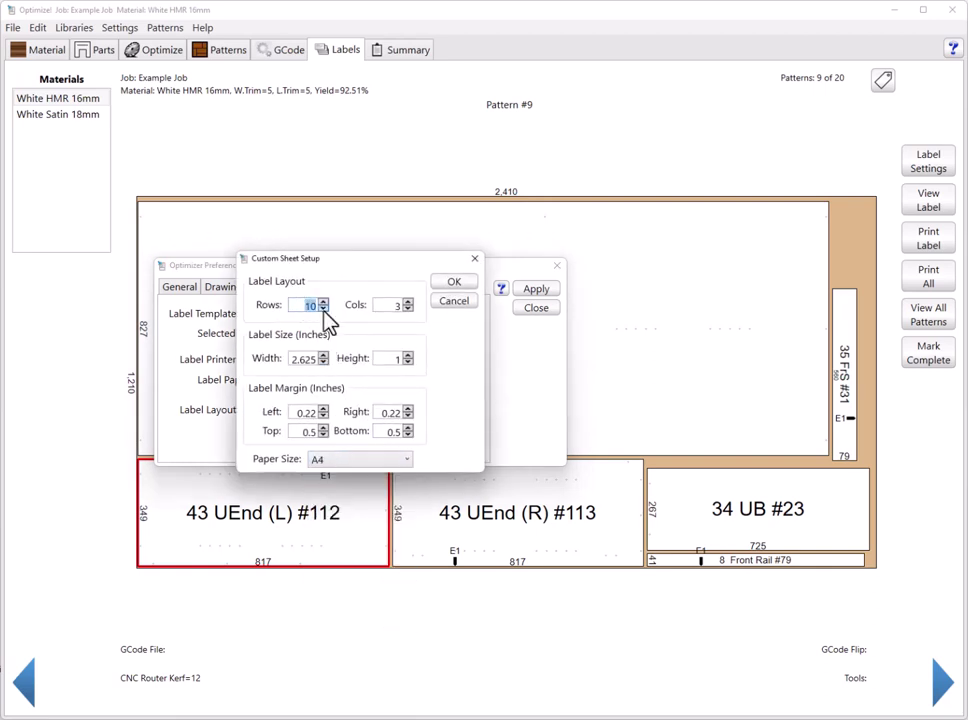
pyautogui.write('4')
pyautogui.doubleClick(394, 305)
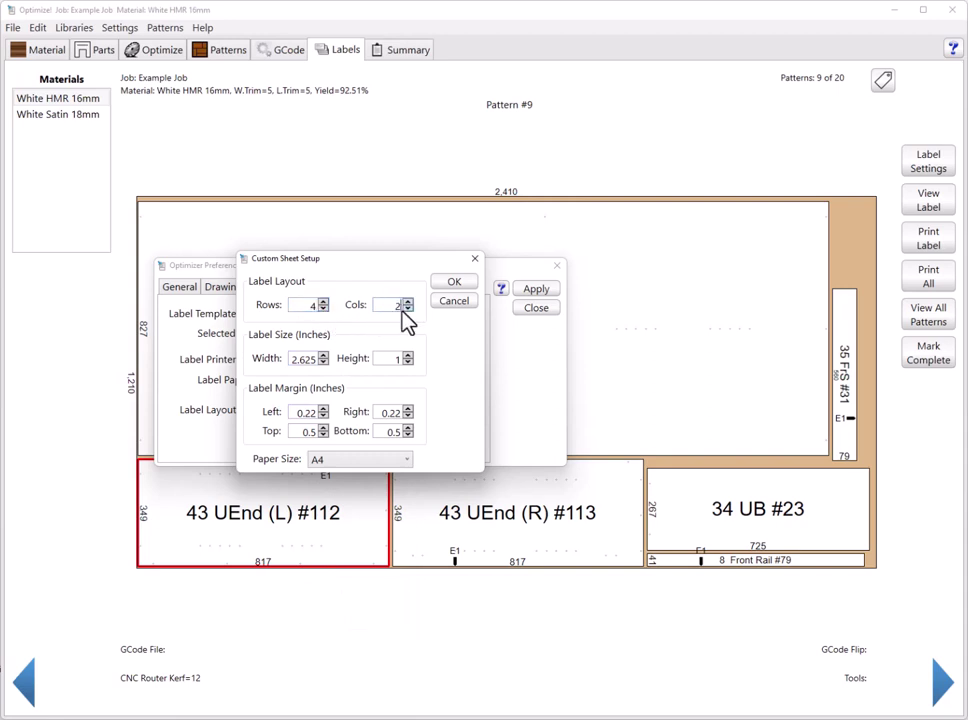
pyautogui.write('2')
pyautogui.doubleClick(301, 359)
pyautogui.write('4')
pyautogui.press('Tab')
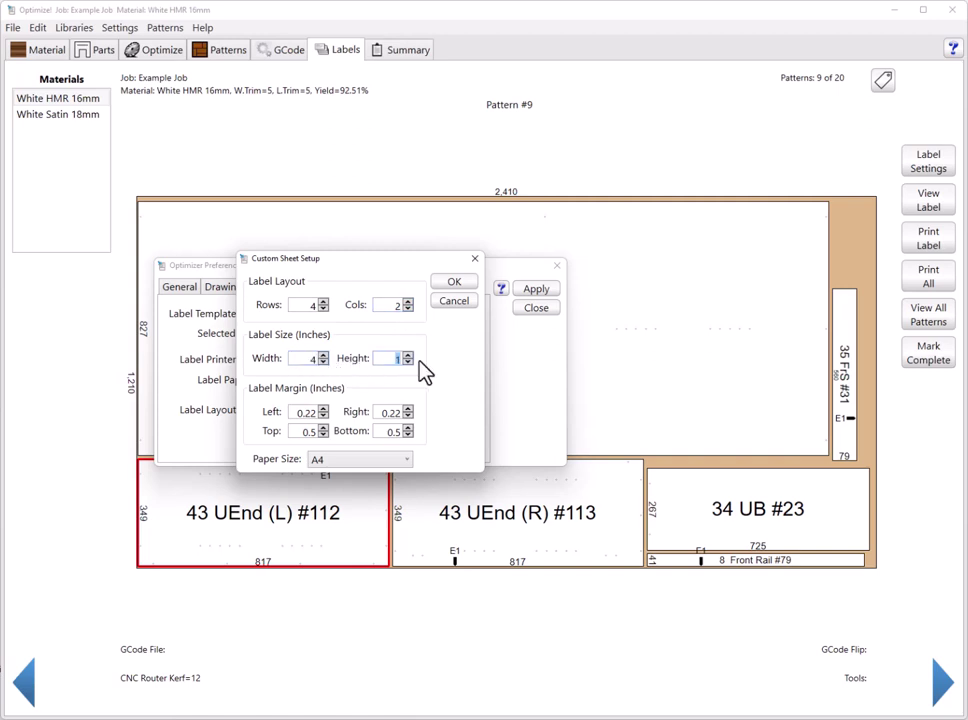
pyautogui.write('2.8')
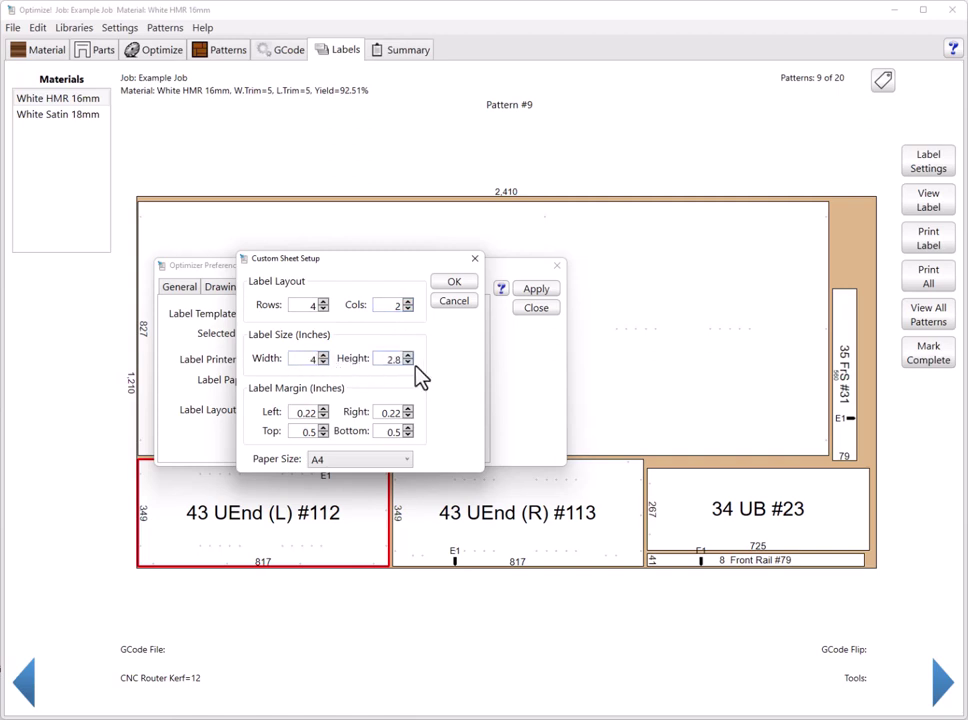
# - Set all four margins of the custom label sheet to 0.2 inches and apply the label settings
pyautogui.doubleClick(305, 411)
pyautogui.write('0.2')
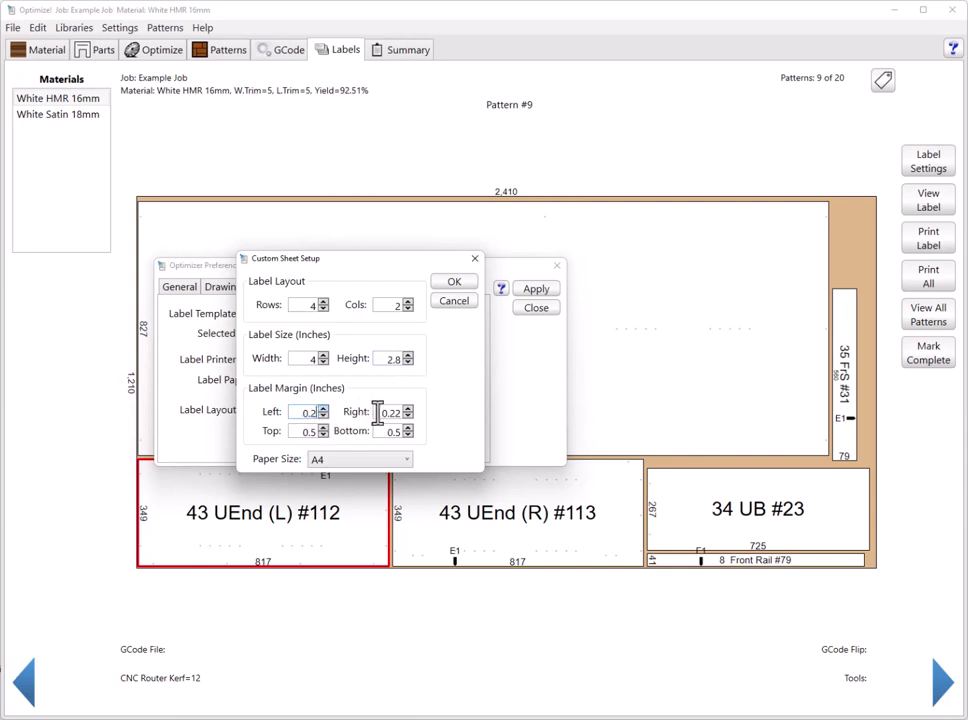
pyautogui.doubleClick(390, 411)
pyautogui.write('0.2')
pyautogui.doubleClick(392, 431)
pyautogui.write('0.2')
pyautogui.doubleClick(316, 432)
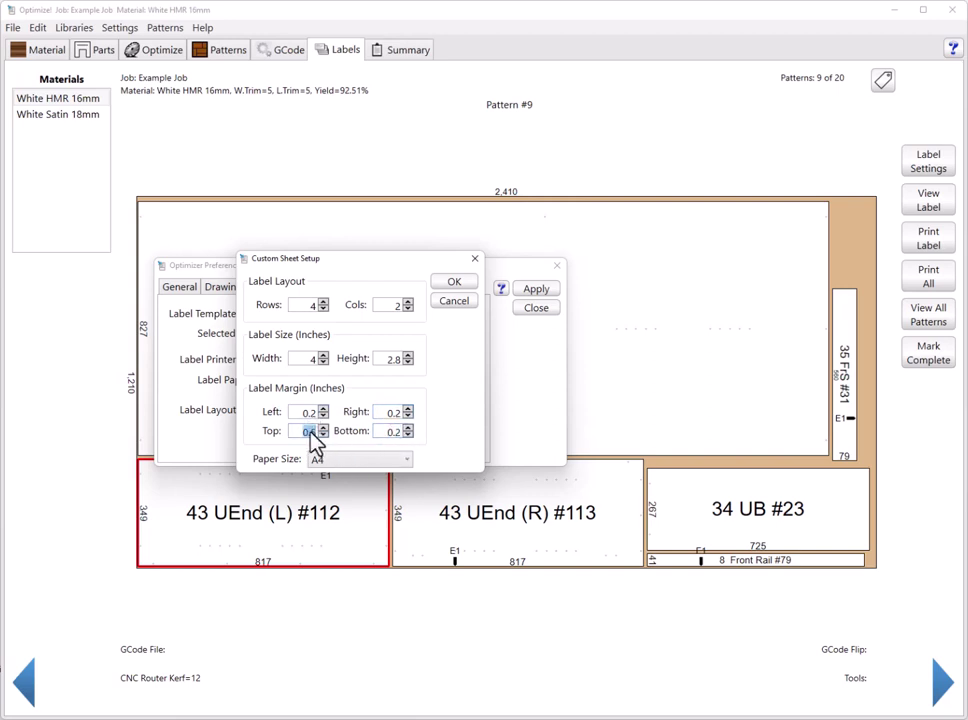
pyautogui.write('0.2')
pyautogui.click(454, 283)
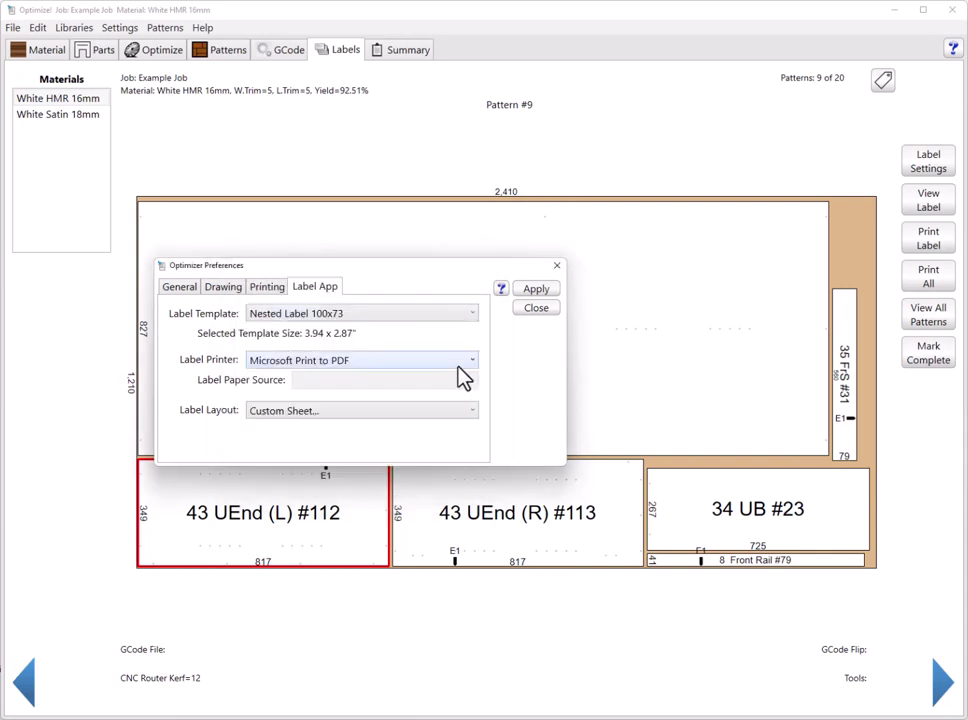
pyautogui.click(549, 294)
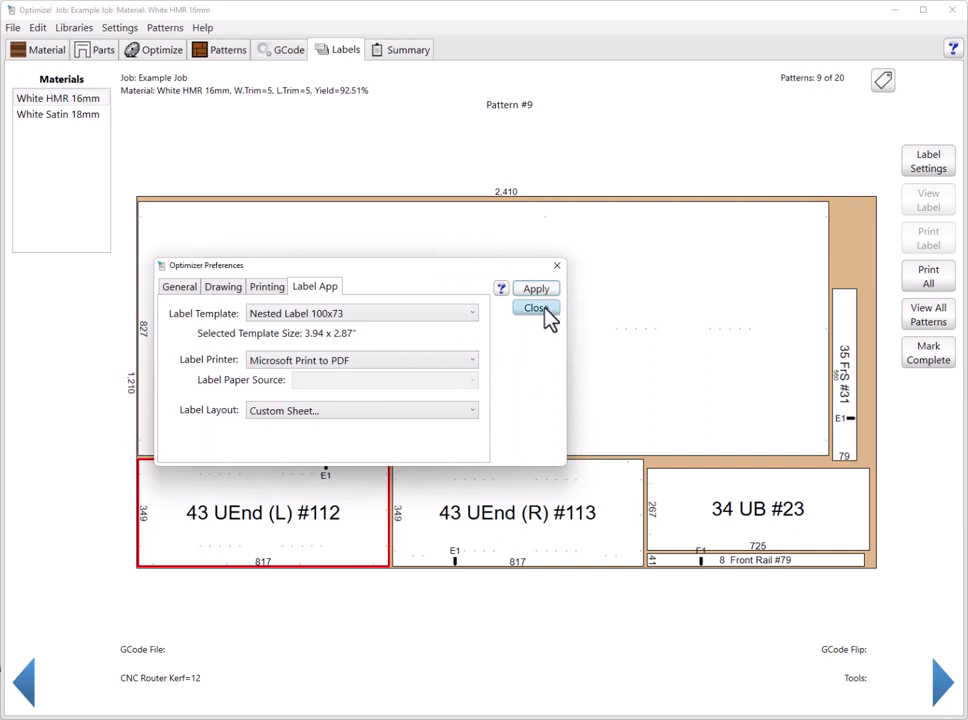
# - Close the label preferences and print the labels of all White HMR 16mm patterns to Labels.pdf
pyautogui.click(540, 308)
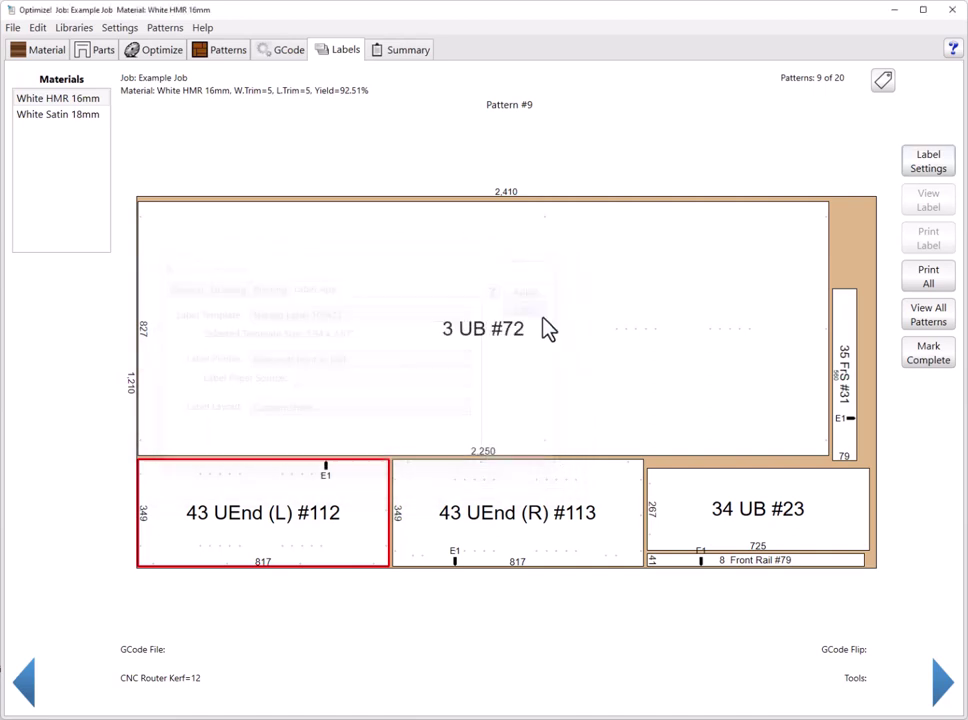
pyautogui.click(932, 320)
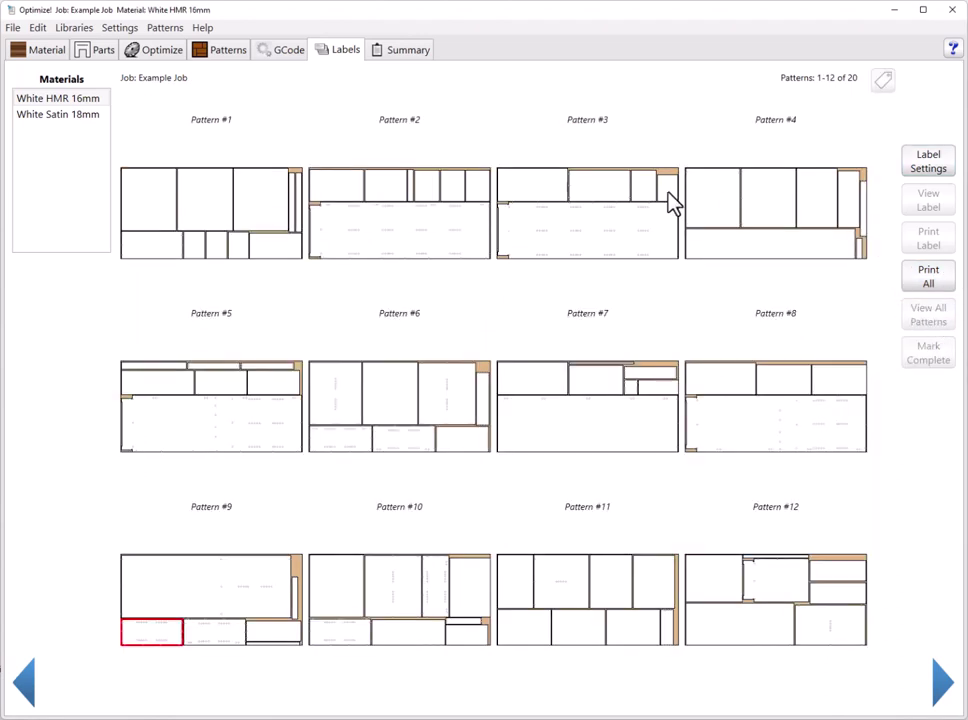
pyautogui.click(940, 282)
pyautogui.click(328, 395)
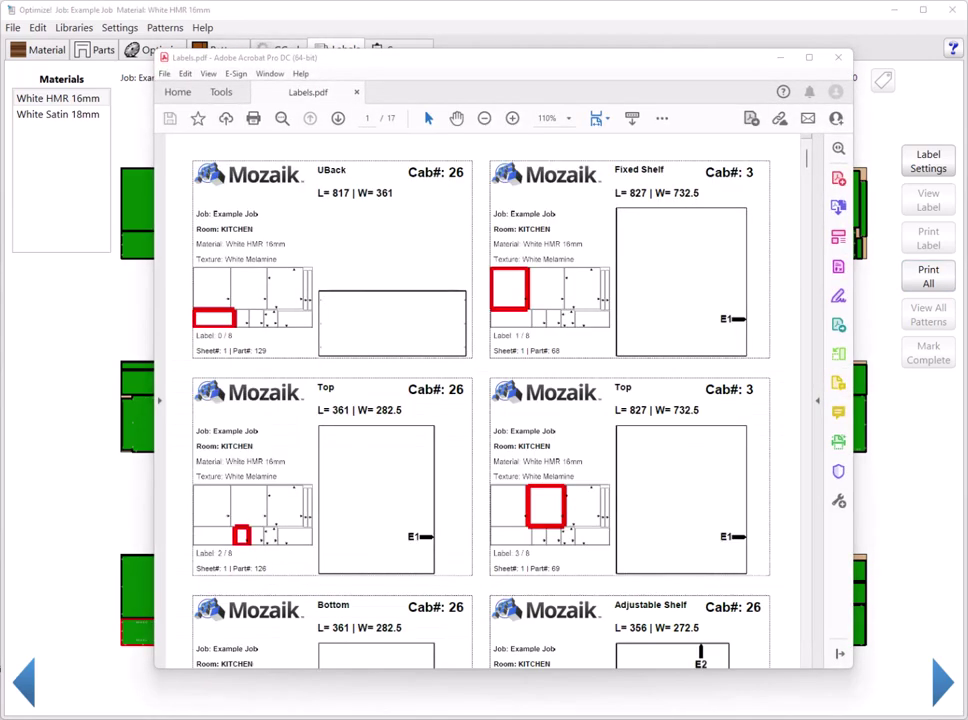
# - Examine the label sheet layout in Labels.pdf at full-page and page-width zoom, and close the PDF
pyautogui.click(603, 120)
pyautogui.click(644, 160)
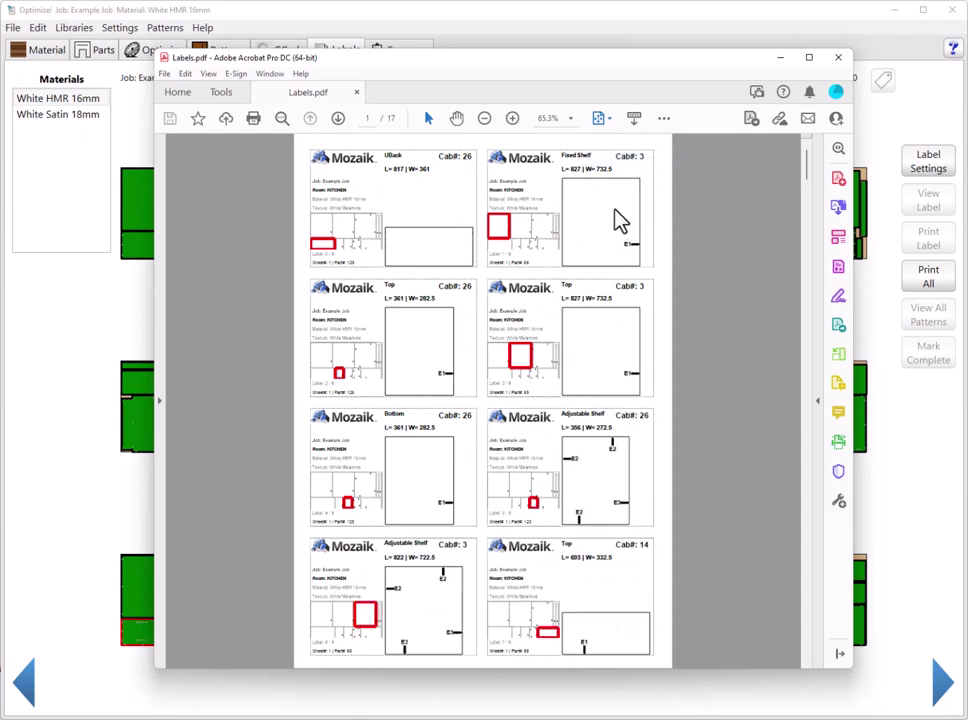
pyautogui.click(610, 121)
pyautogui.click(636, 141)
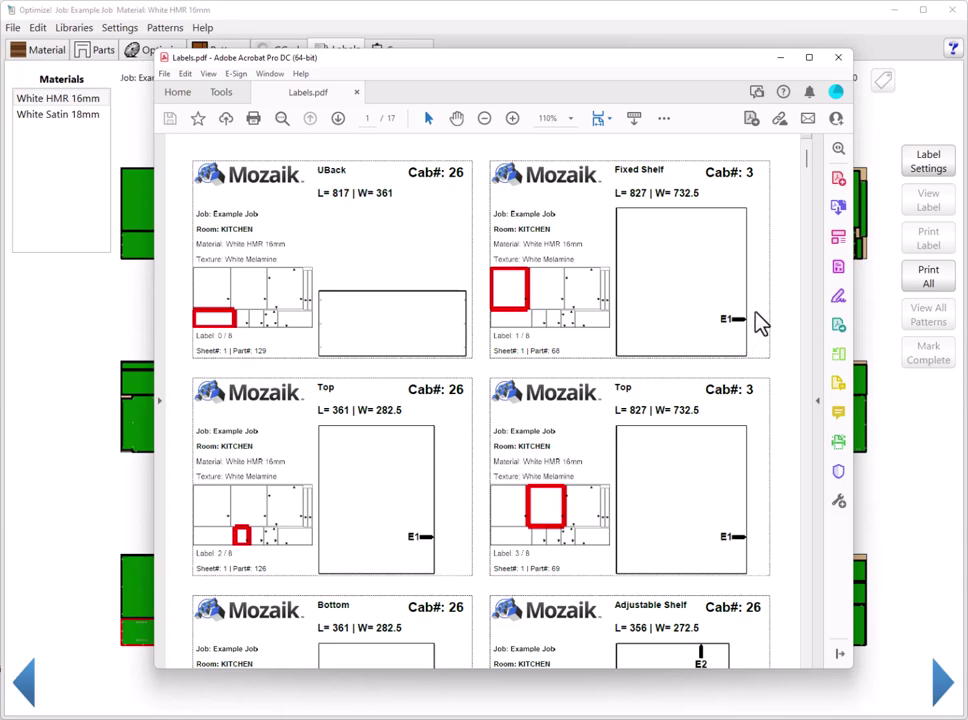
pyautogui.click(838, 60)
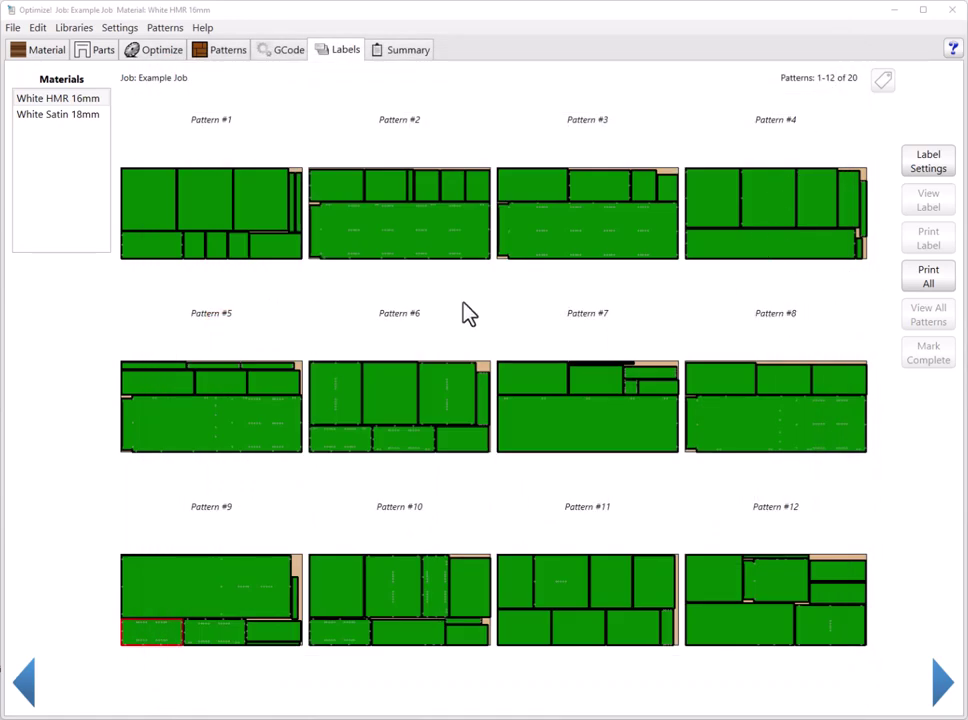
# - Generate GCode for all White HMR 16mm patterns from the overview of all patterns
pyautogui.doubleClick(262, 243)
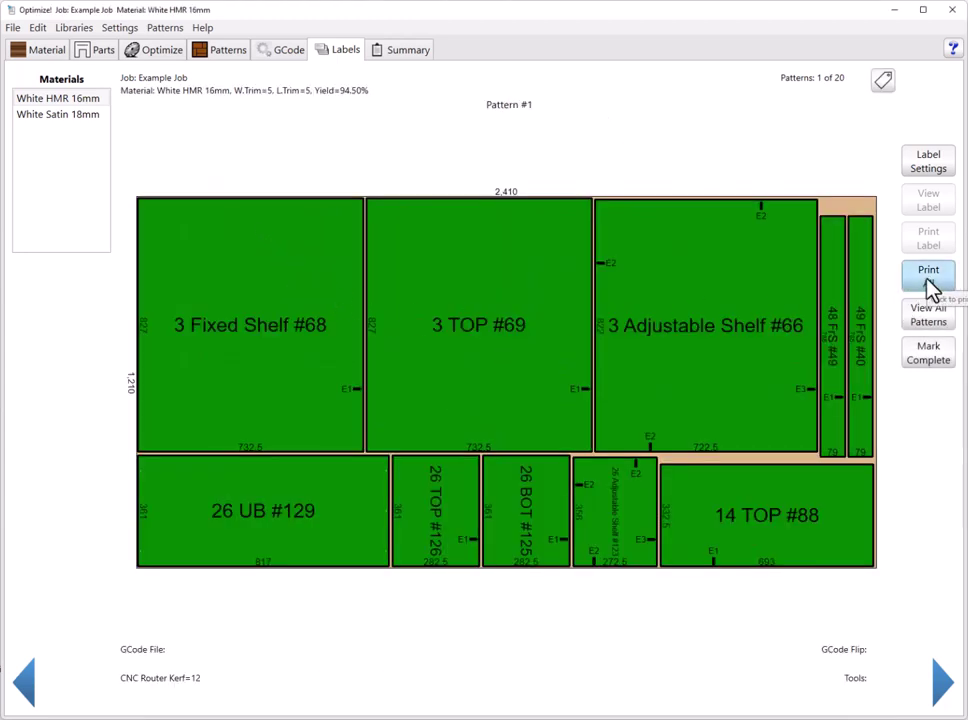
pyautogui.click(290, 52)
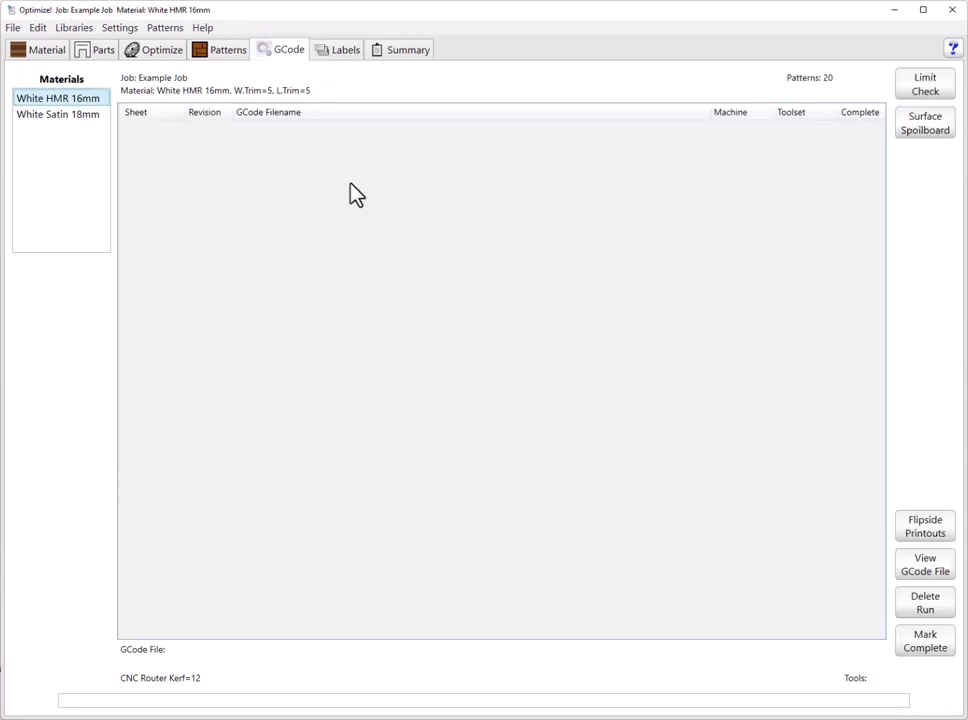
pyautogui.click(226, 58)
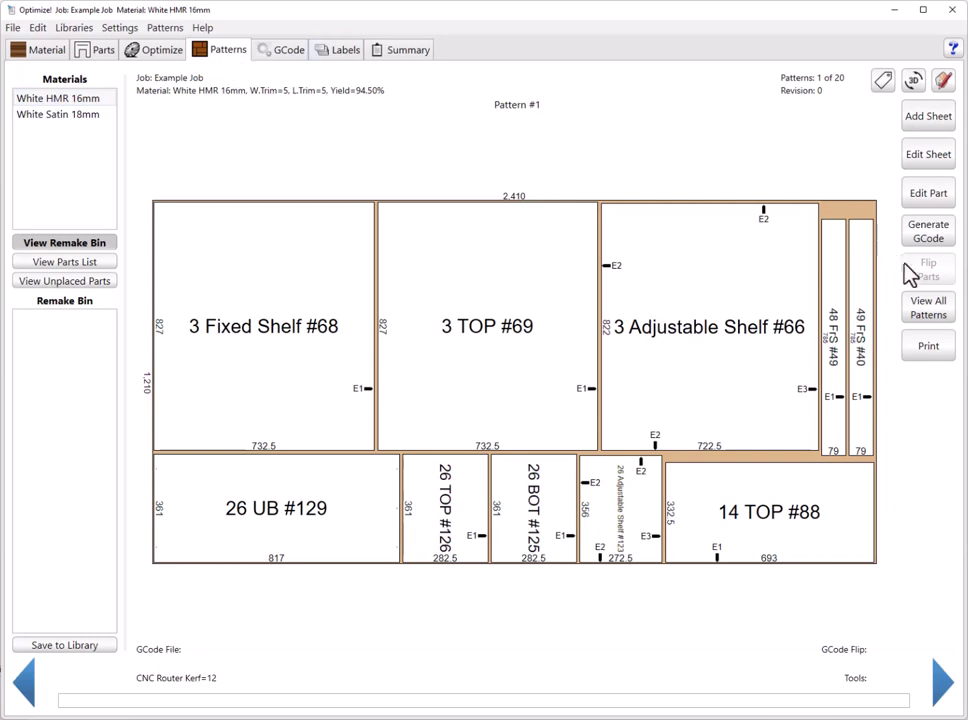
pyautogui.click(928, 305)
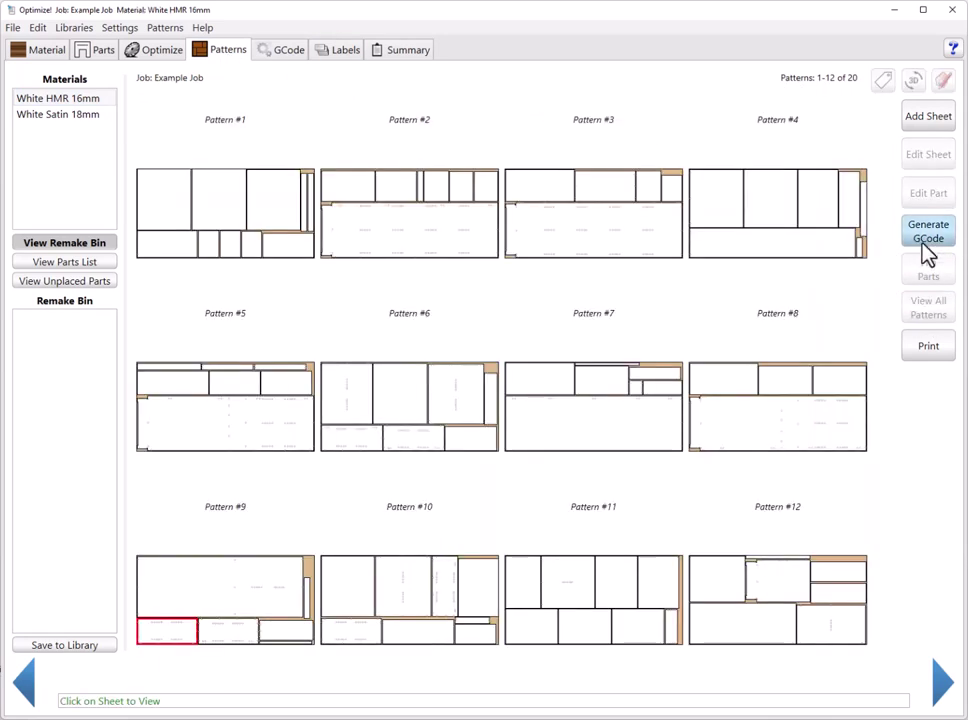
pyautogui.click(928, 238)
pyautogui.click(458, 250)
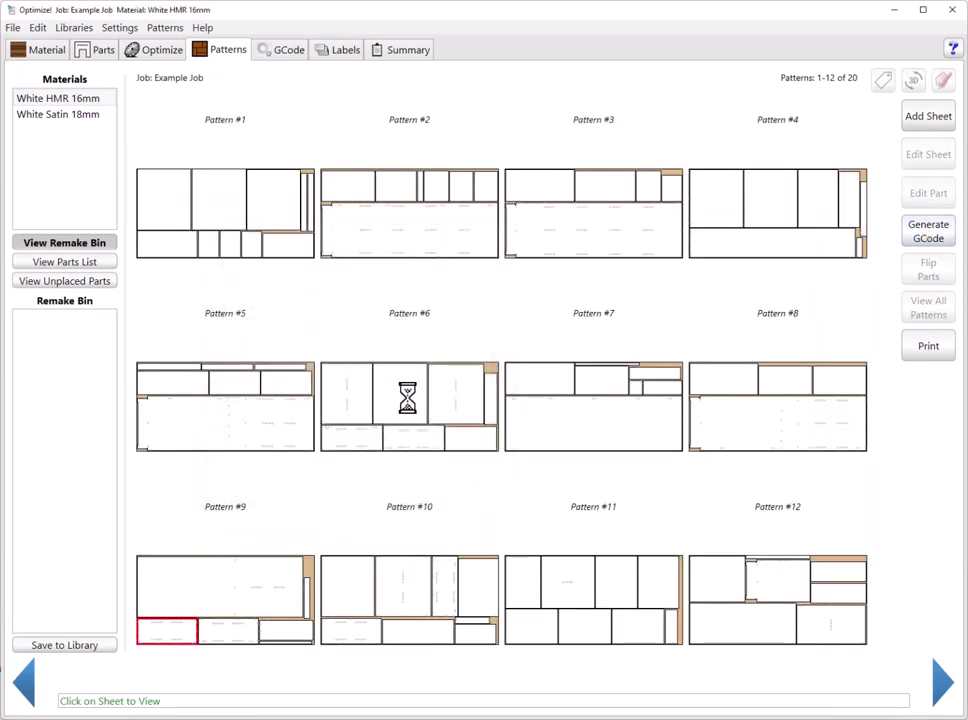
pyautogui.click(352, 389)
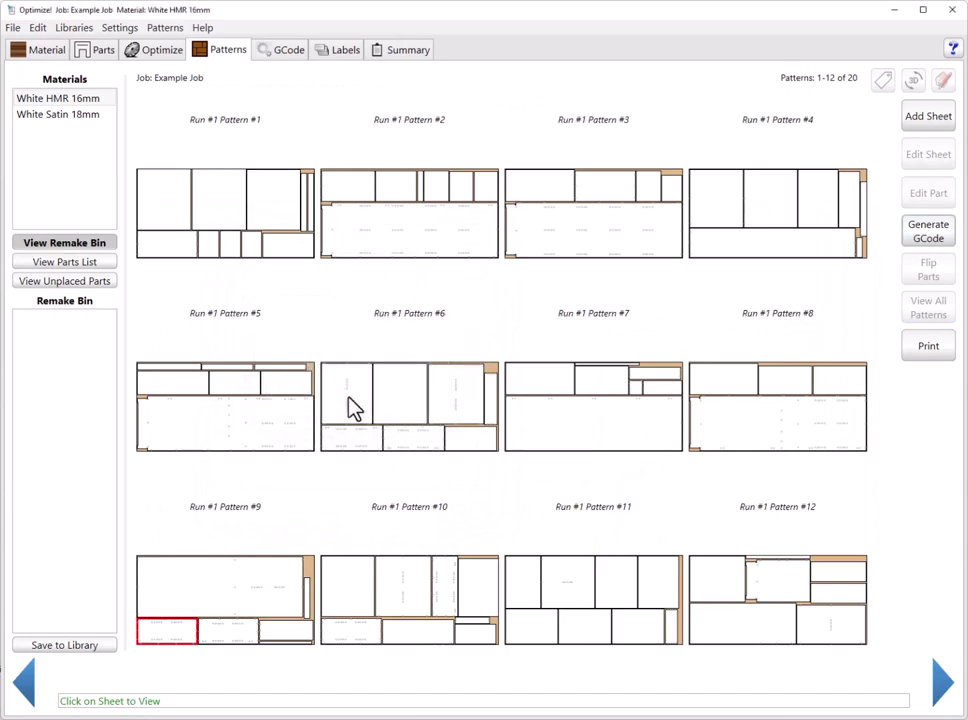
# - Mark the GCode file of Pattern #1 as complete and check its sheet in the pattern overview
pyautogui.click(283, 49)
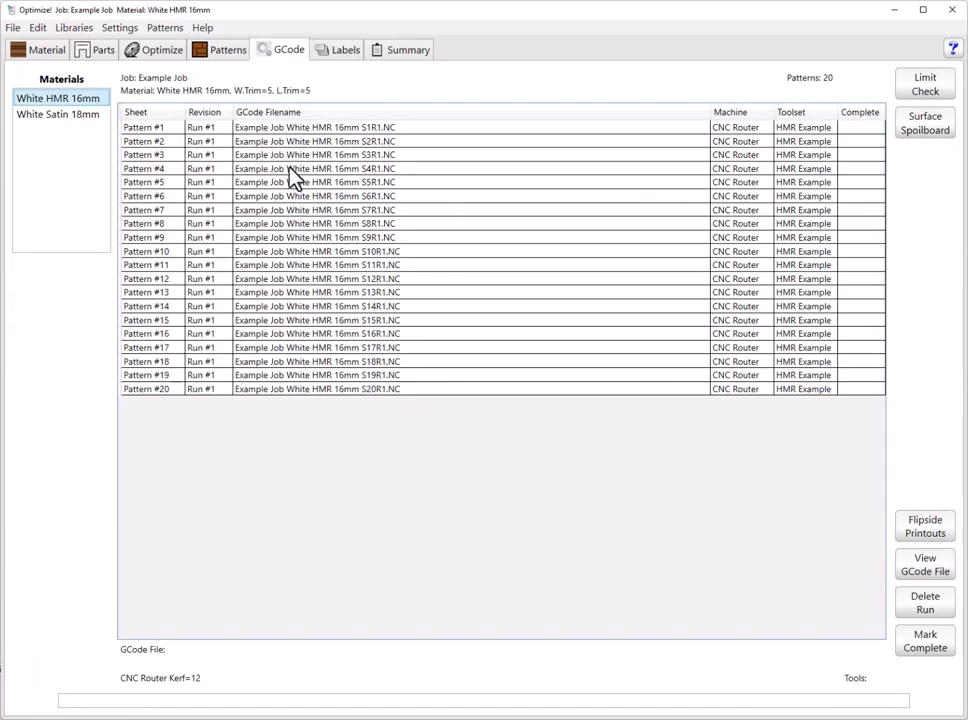
pyautogui.click(303, 129)
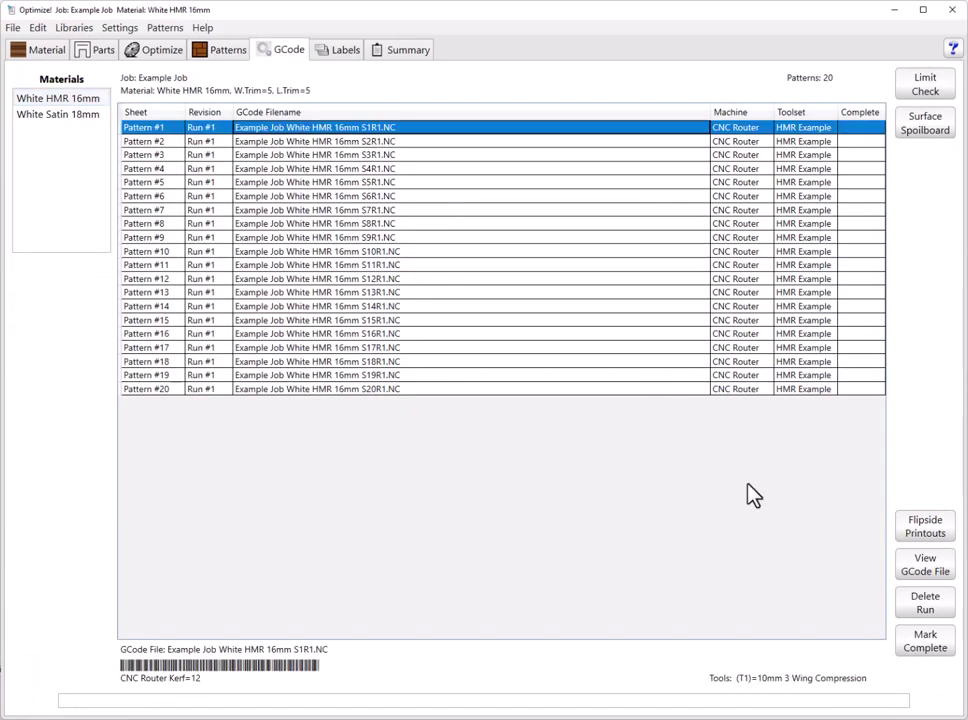
pyautogui.click(927, 647)
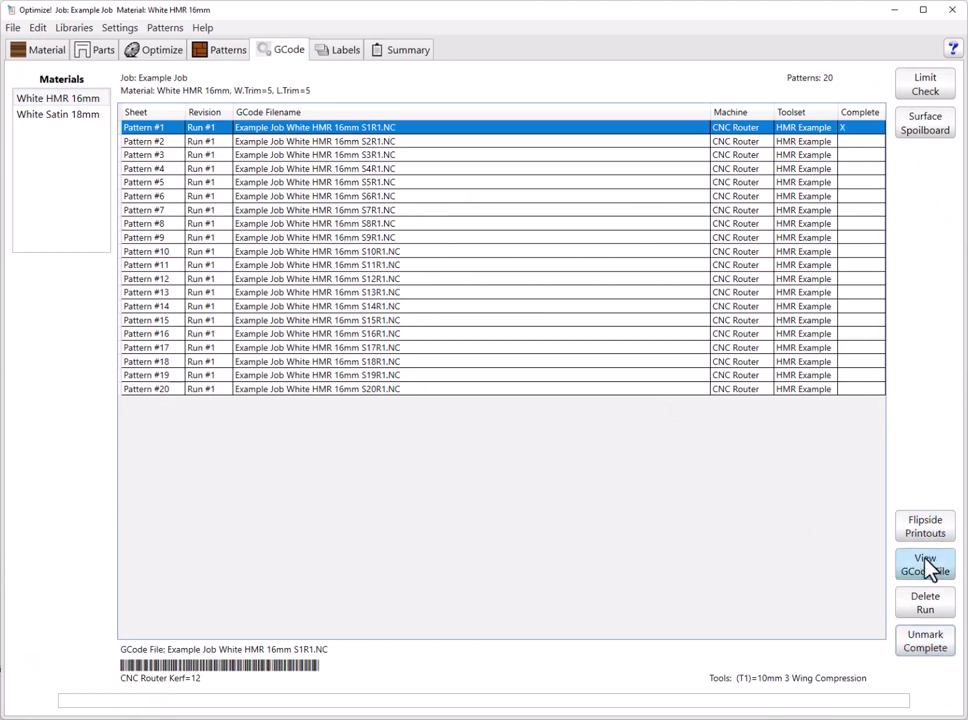
pyautogui.click(232, 53)
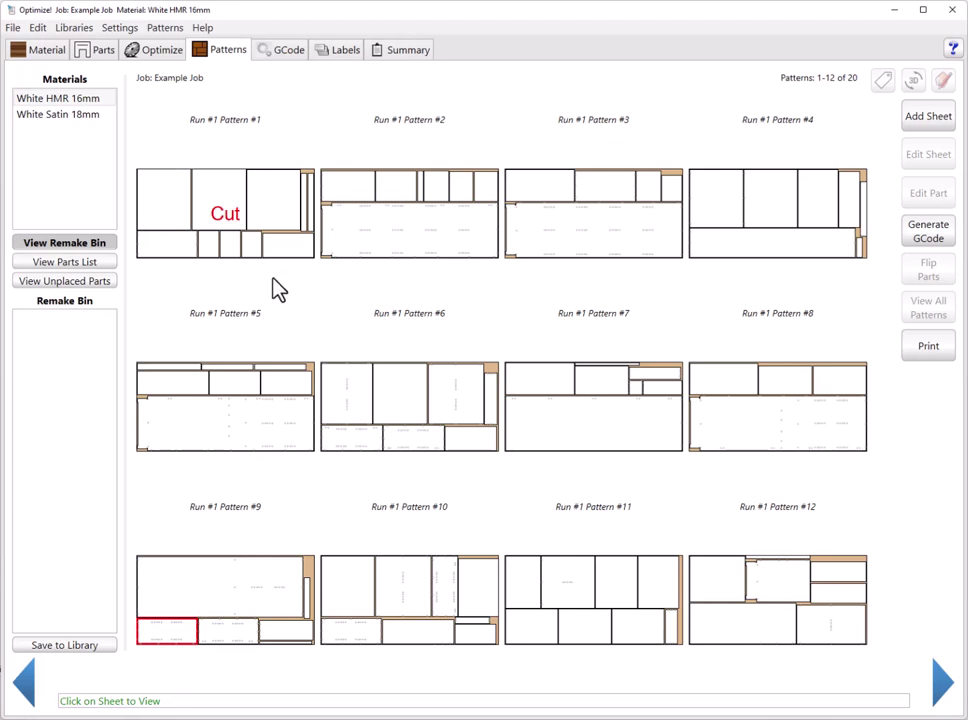
# - Run the limit check on Pattern #2's GCode and review its distances, plunges, total machine time and tools used
pyautogui.click(287, 52)
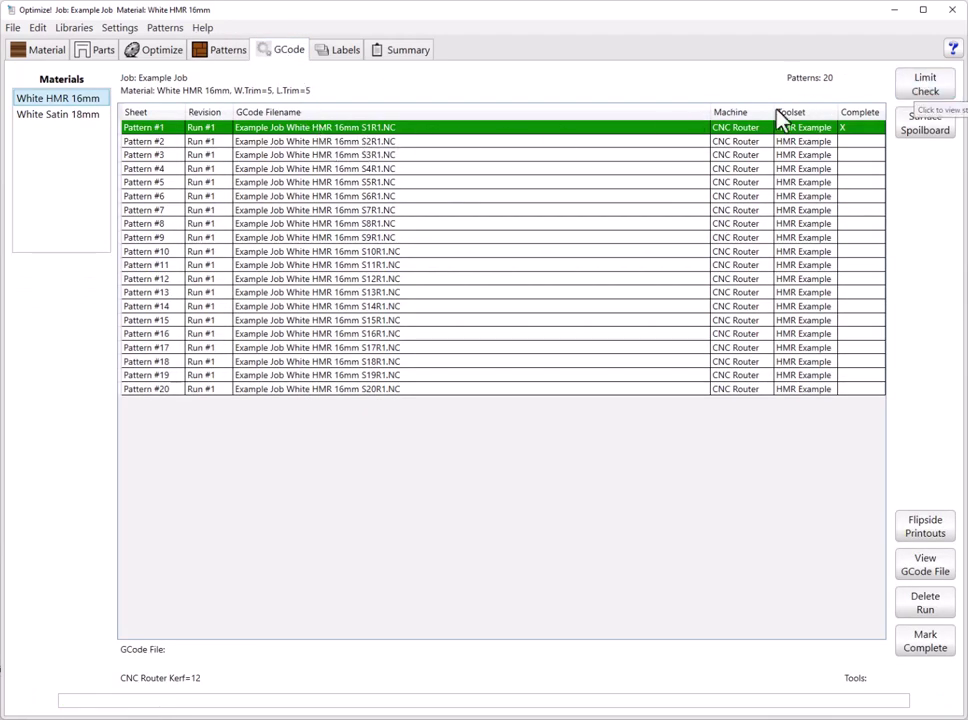
pyautogui.click(441, 143)
pyautogui.click(915, 92)
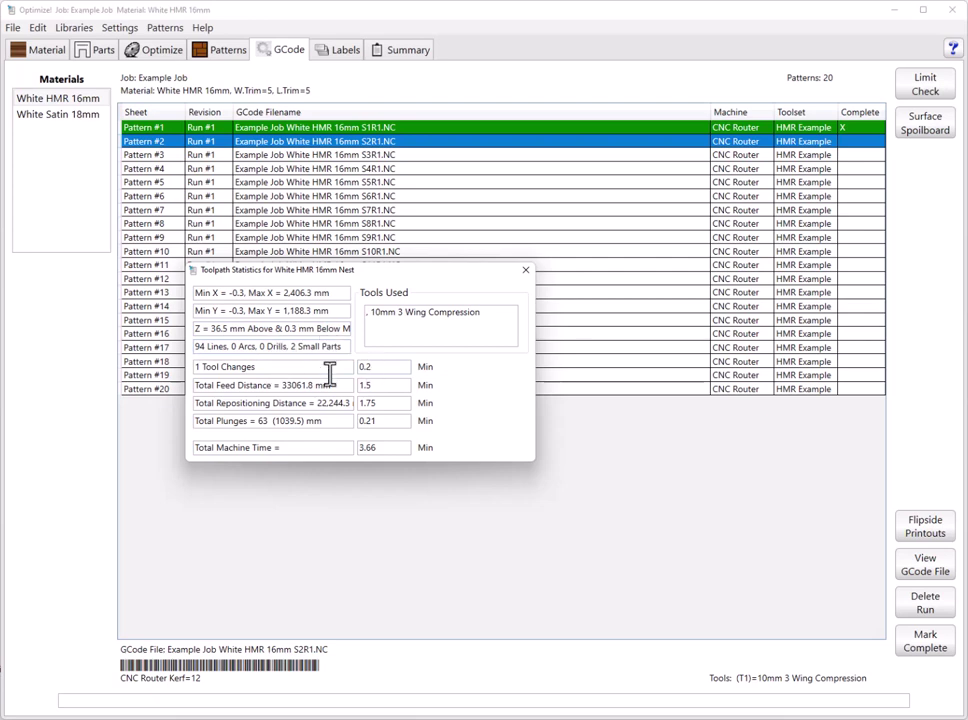
pyautogui.moveTo(283, 387); pyautogui.dragTo(273, 420)
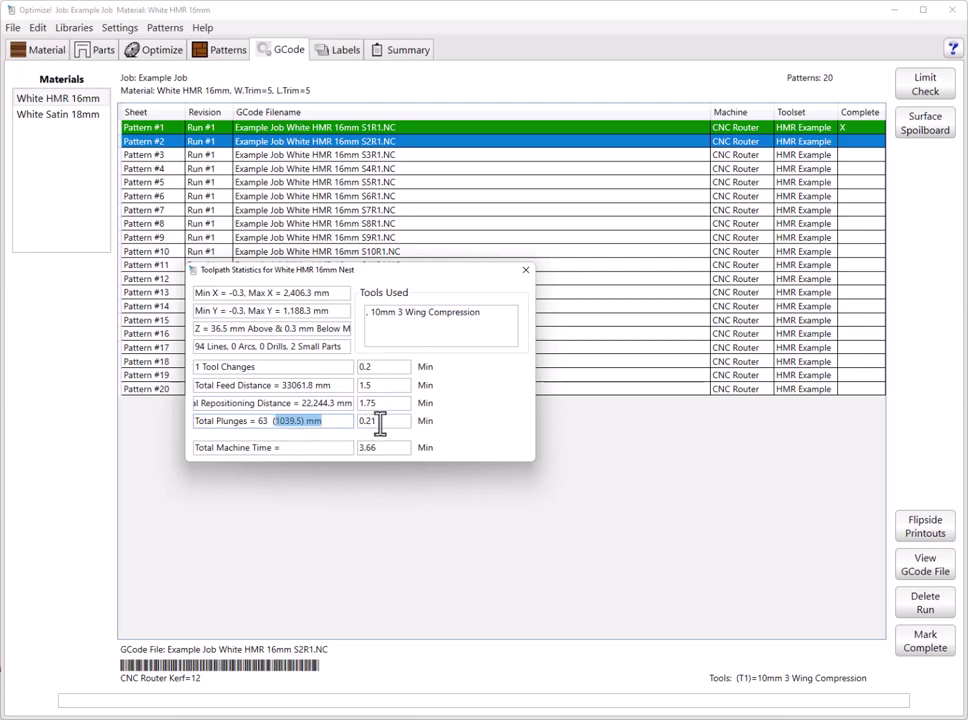
pyautogui.moveTo(391, 450); pyautogui.dragTo(348, 447)
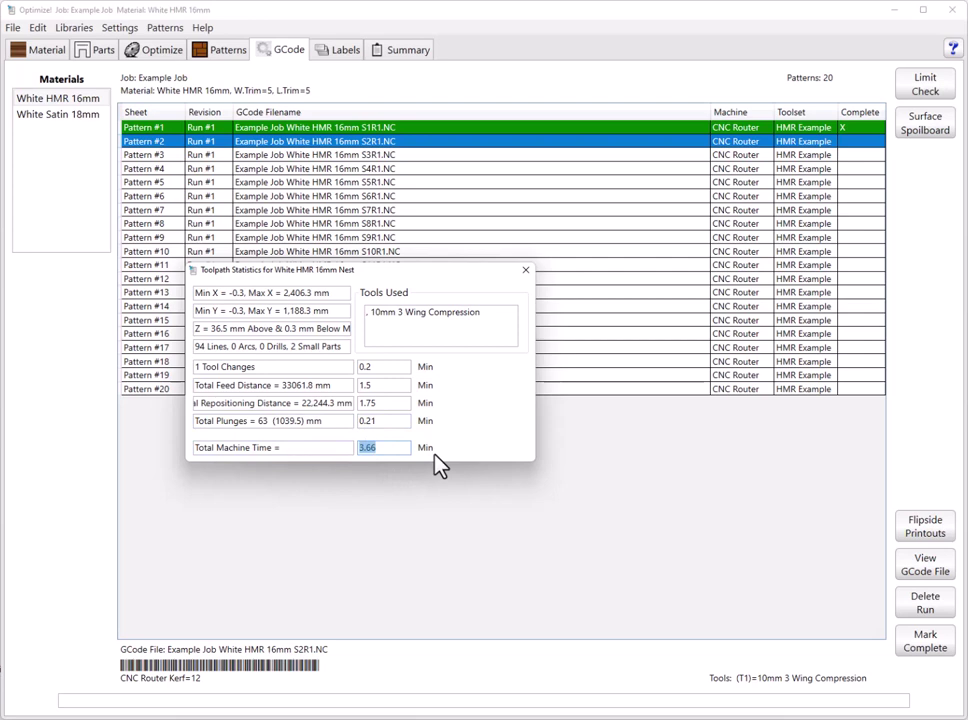
pyautogui.moveTo(499, 311); pyautogui.dragTo(350, 305)
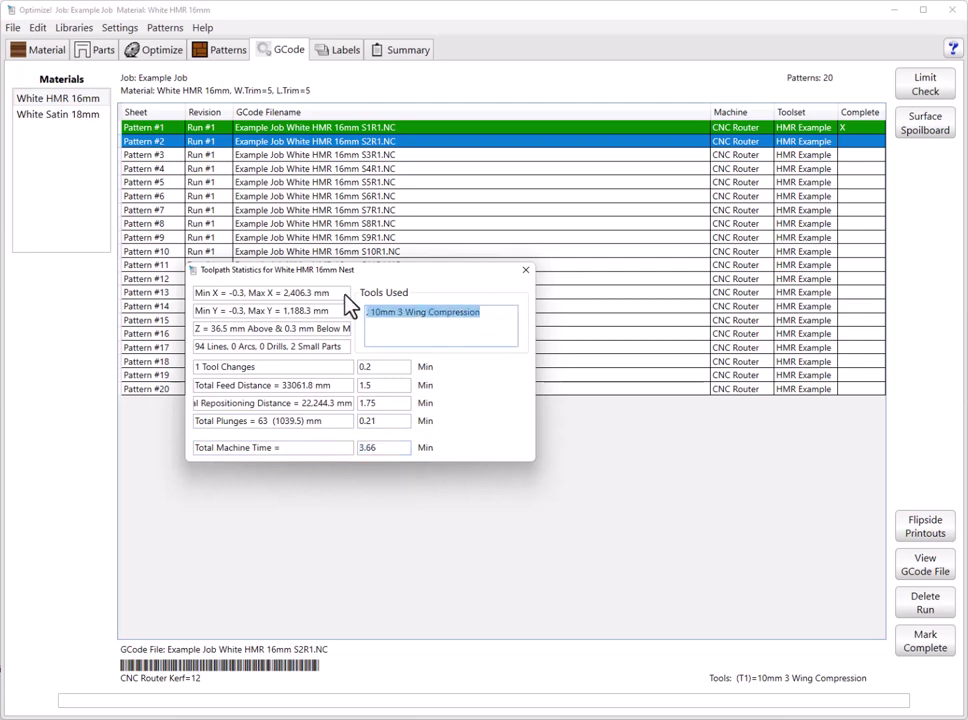
pyautogui.click(527, 273)
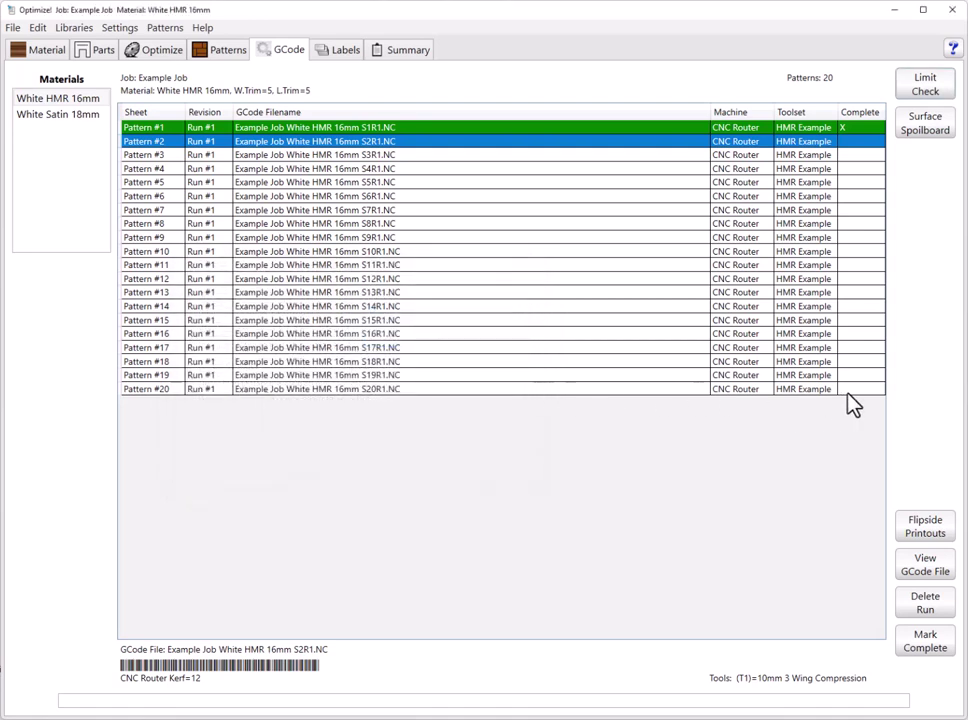
# - Review the spoilboard surfacing tool, depth and board size, and close the dialog without creating a GCode program
pyautogui.click(921, 133)
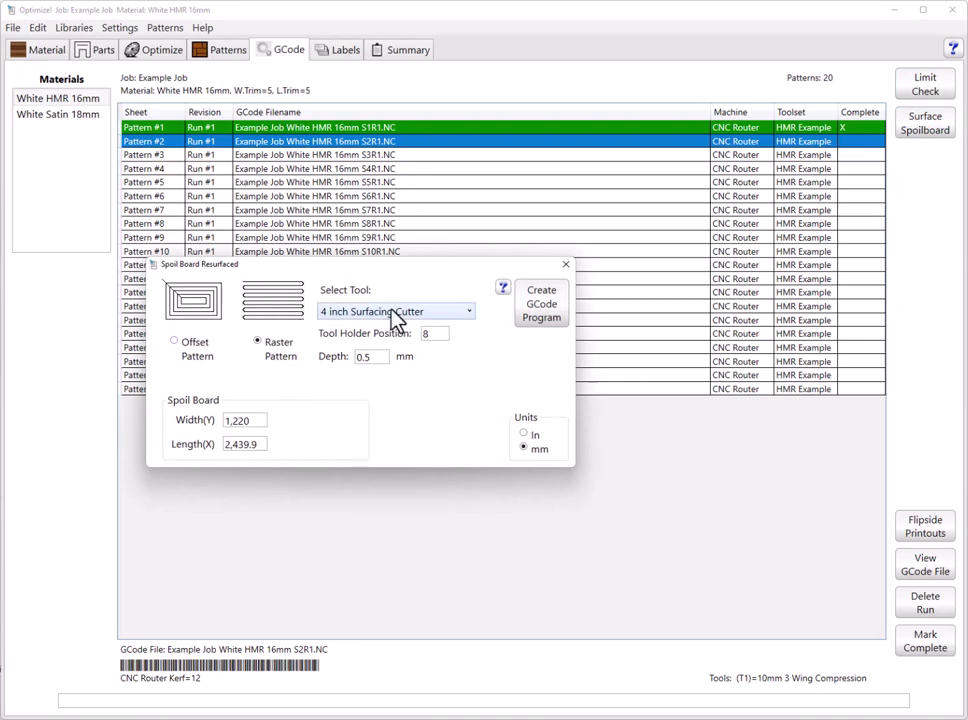
pyautogui.doubleClick(382, 357)
pyautogui.click(248, 443)
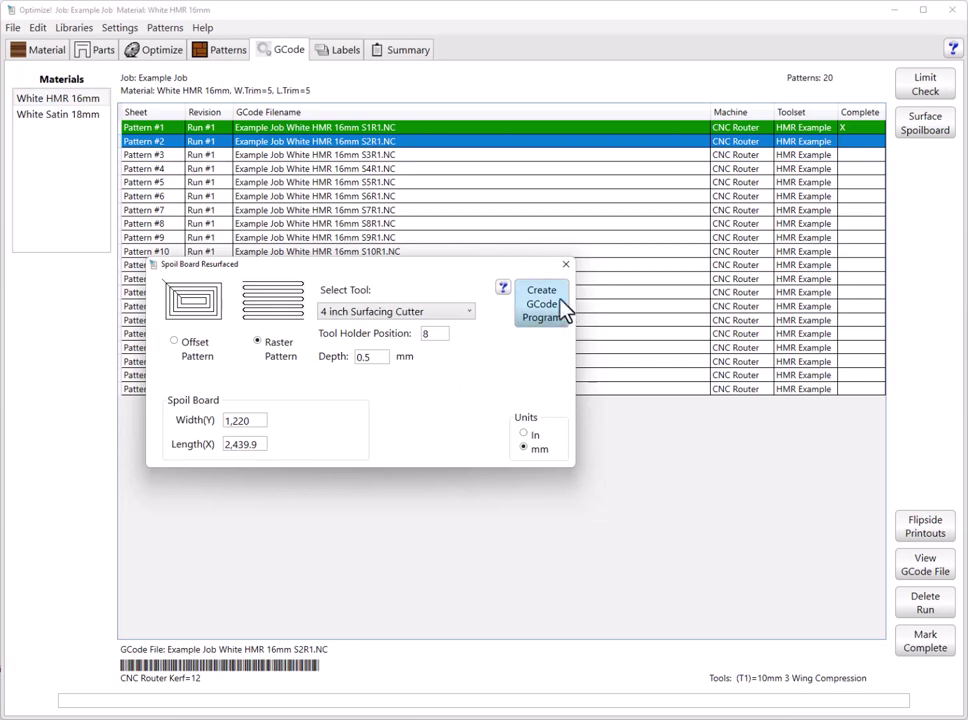
pyautogui.click(566, 264)
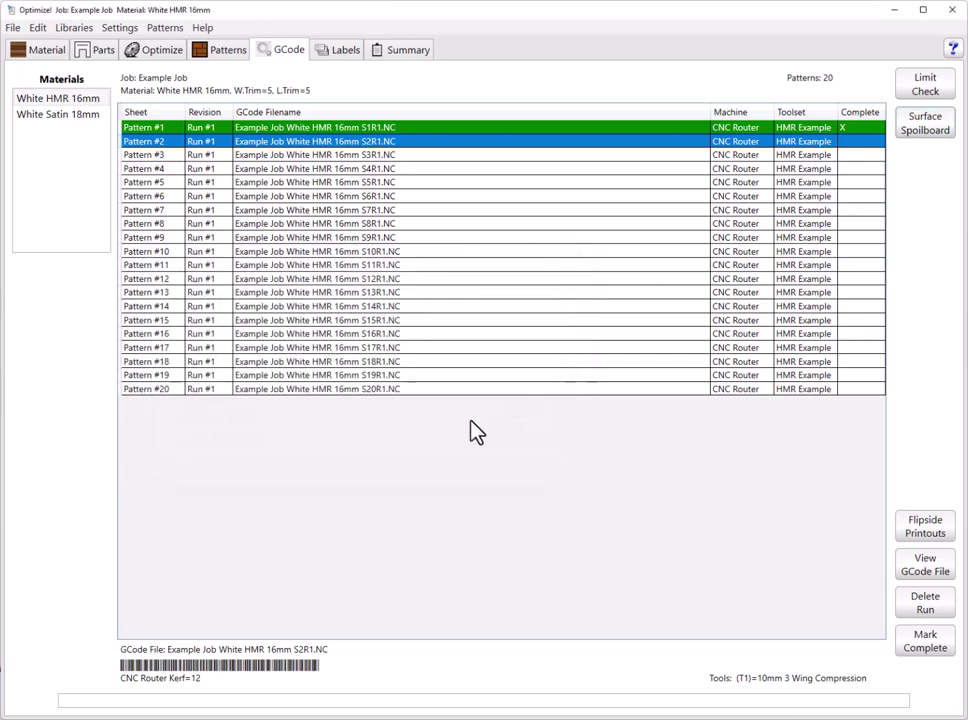
# - Check the GCode output directory in the general optimizer preferences
pyautogui.click(119, 28)
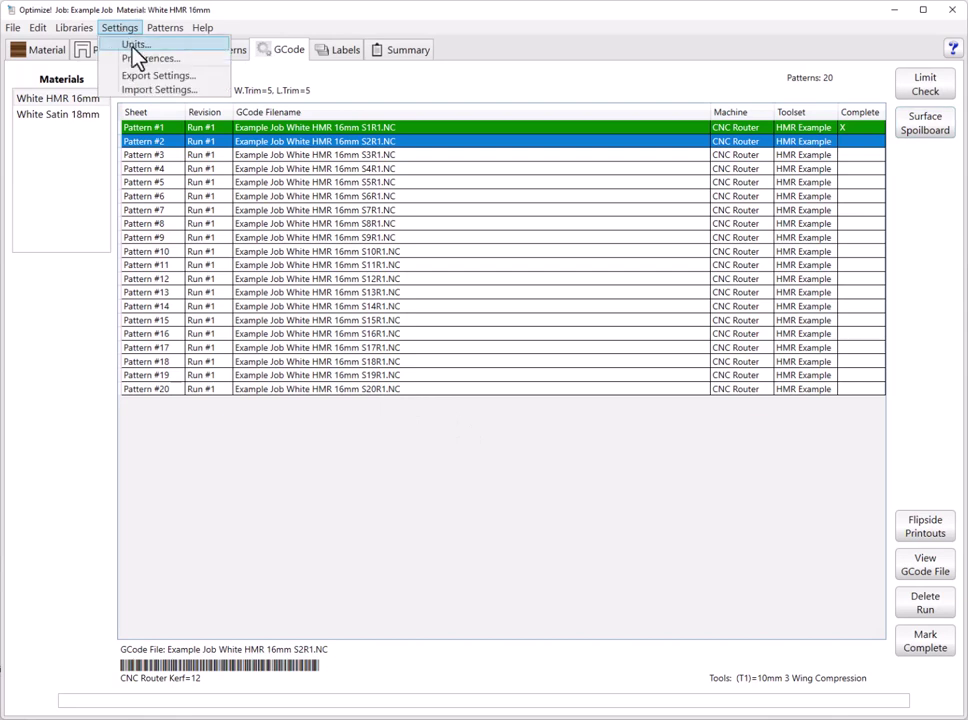
pyautogui.click(140, 58)
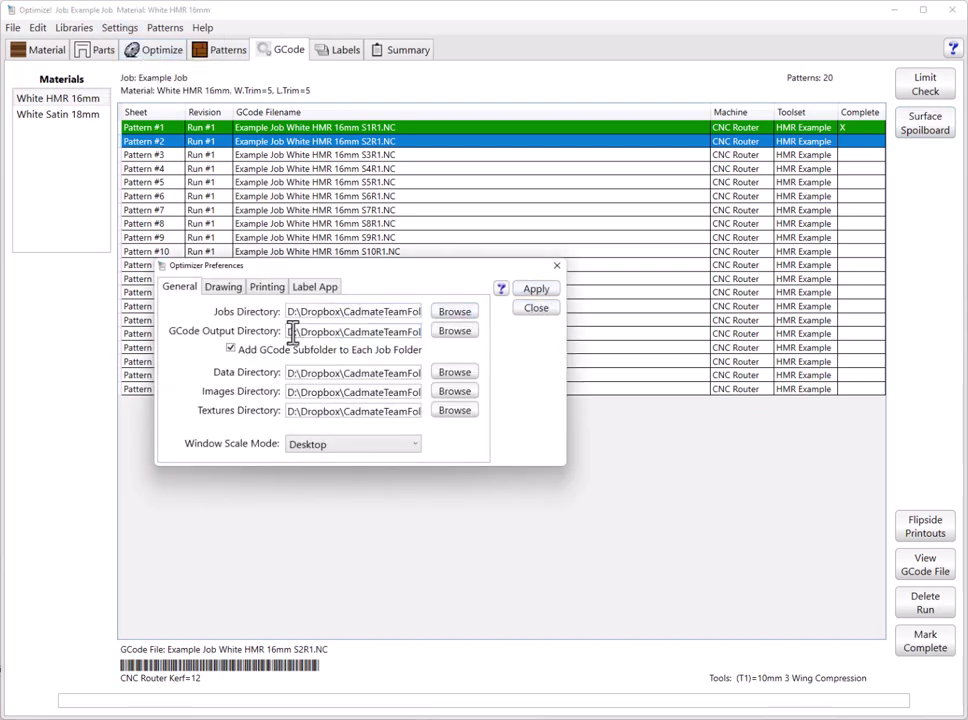
pyautogui.moveTo(292, 333); pyautogui.dragTo(460, 337)
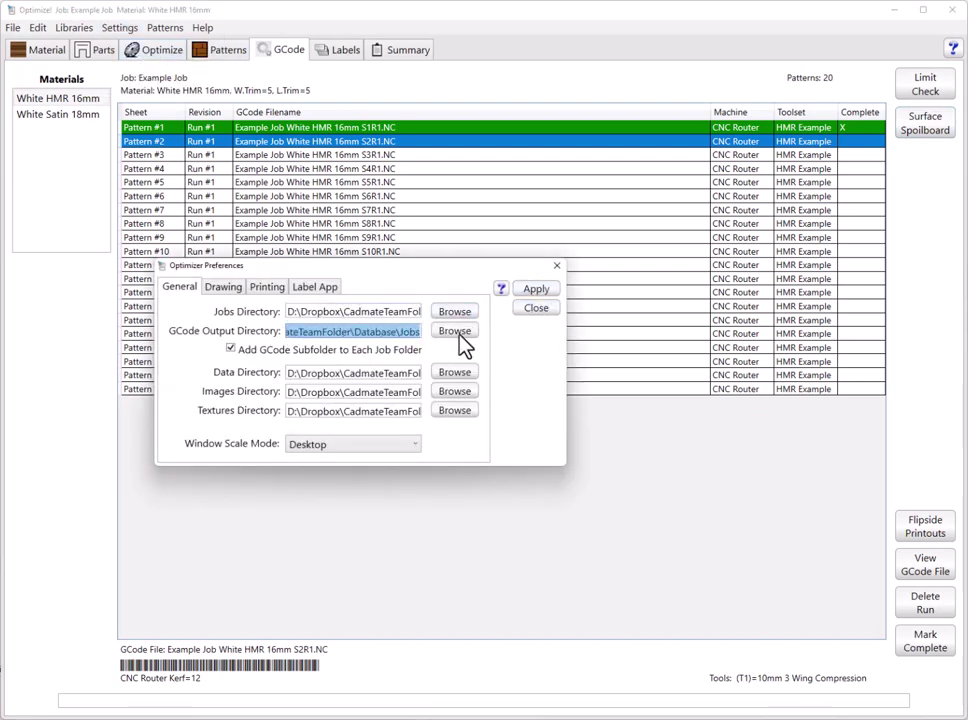
pyautogui.click(538, 318)
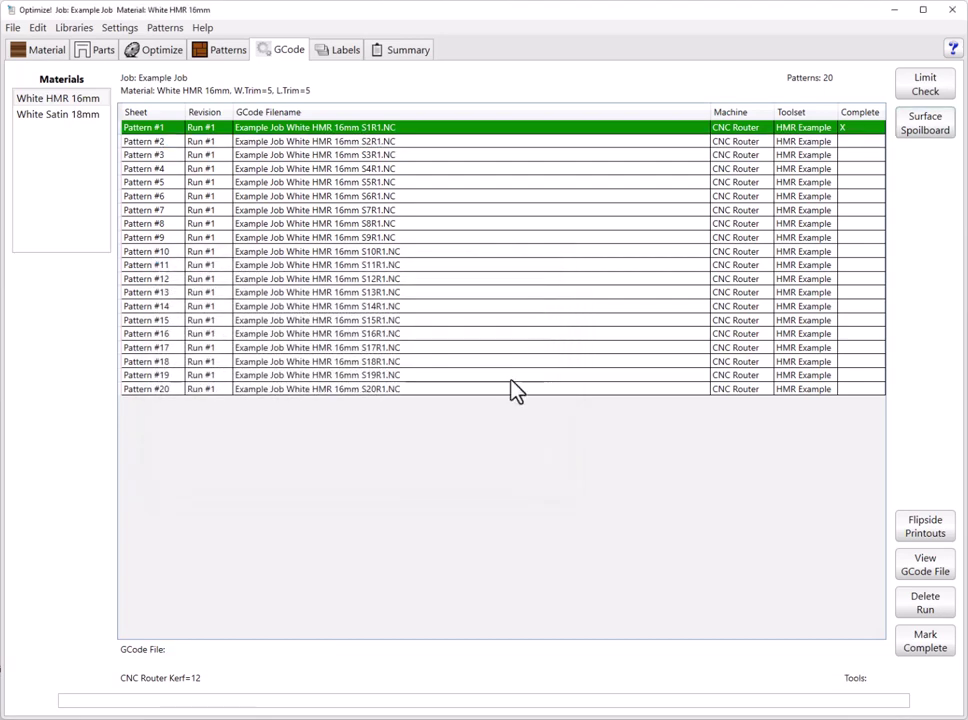
# - Review the part count, yield and material cost of each White HMR 16mm sheet in the job summary
pyautogui.click(392, 50)
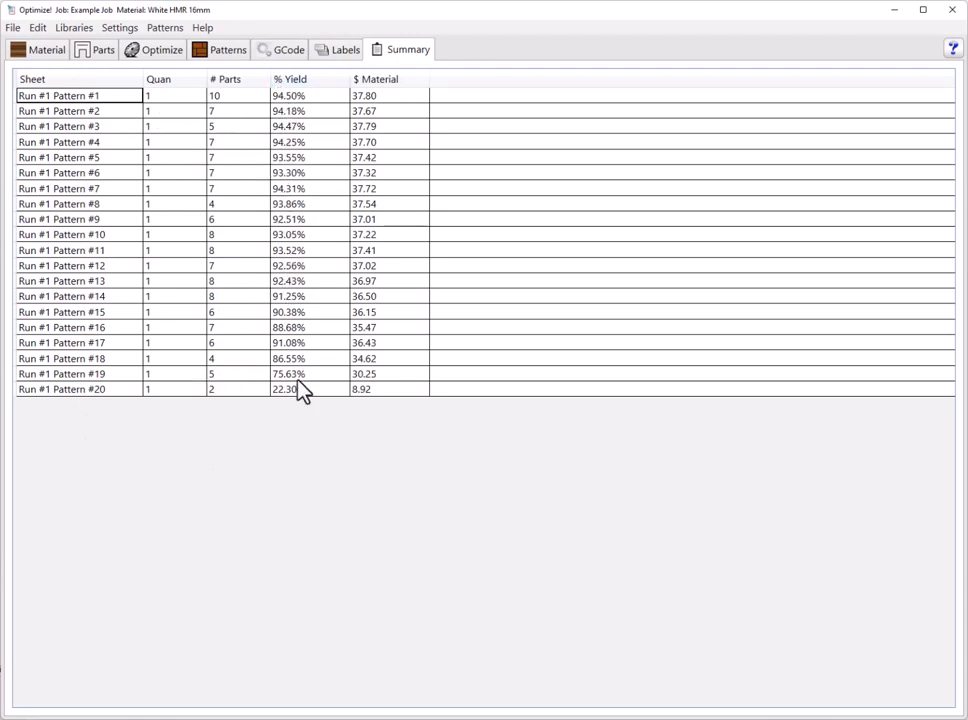
pyautogui.click(291, 100)
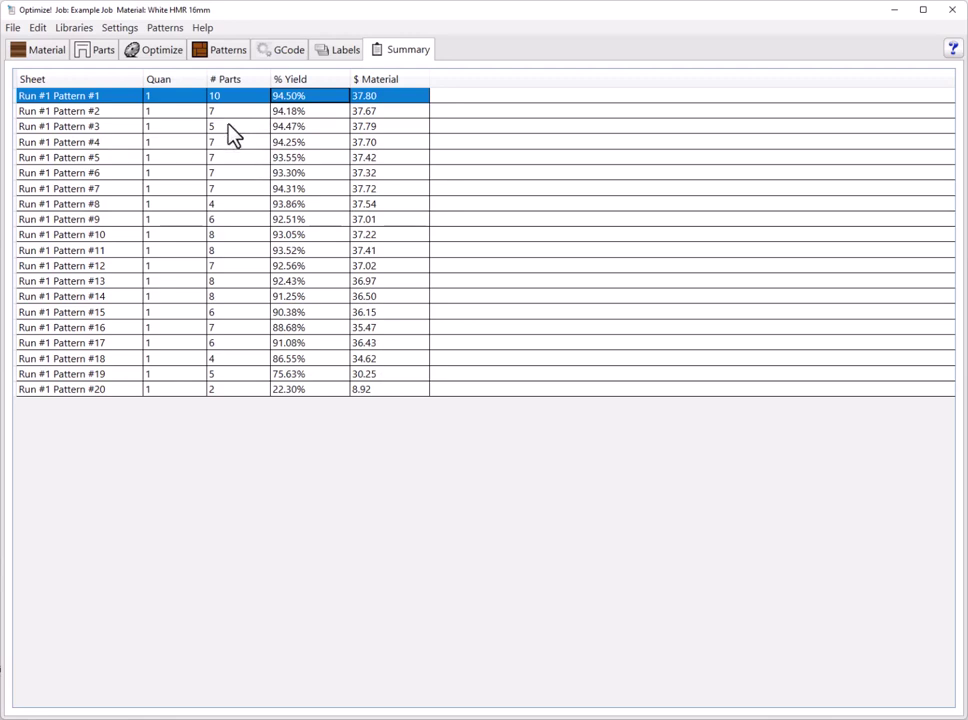
# - Switch the job material to White Satin 18mm and turn off Sequence Flipside Parts First in its optimization options
pyautogui.click(45, 52)
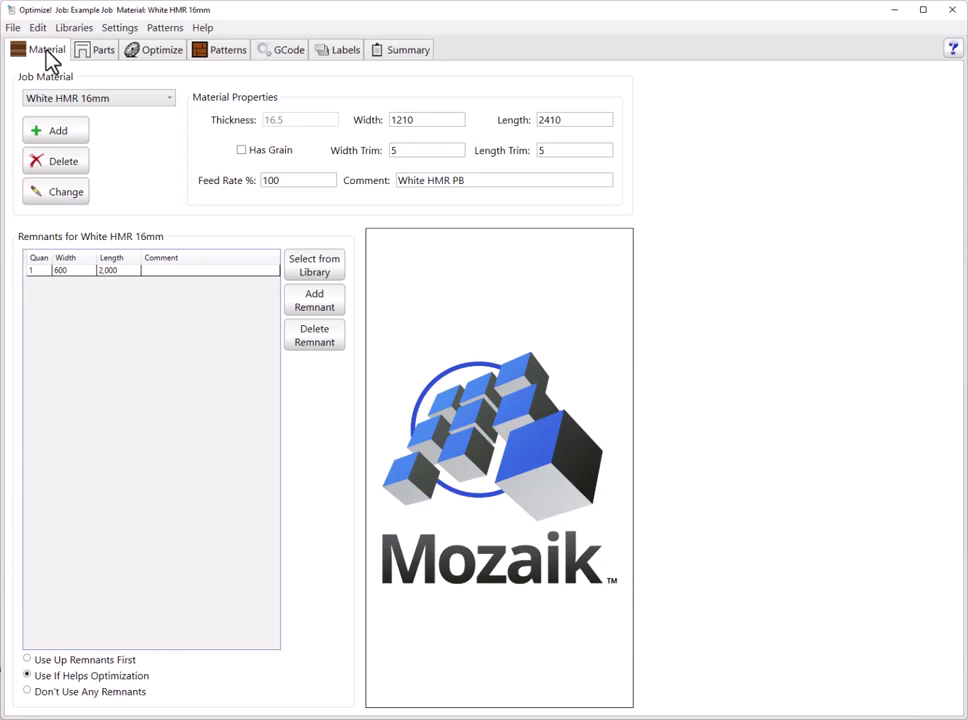
pyautogui.click(95, 98)
pyautogui.click(101, 133)
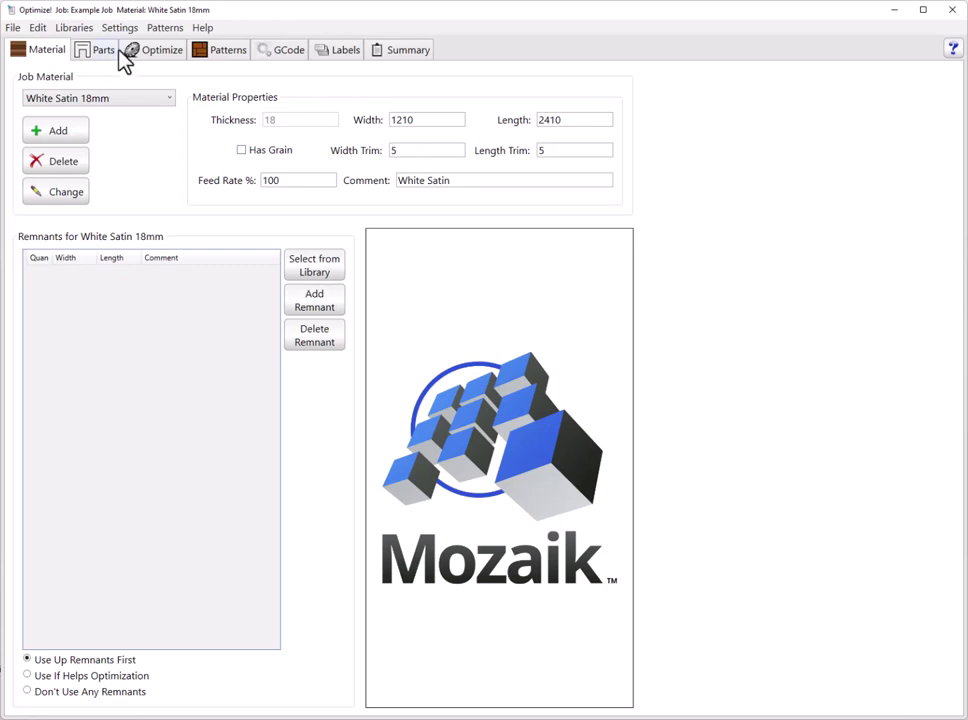
pyautogui.click(155, 51)
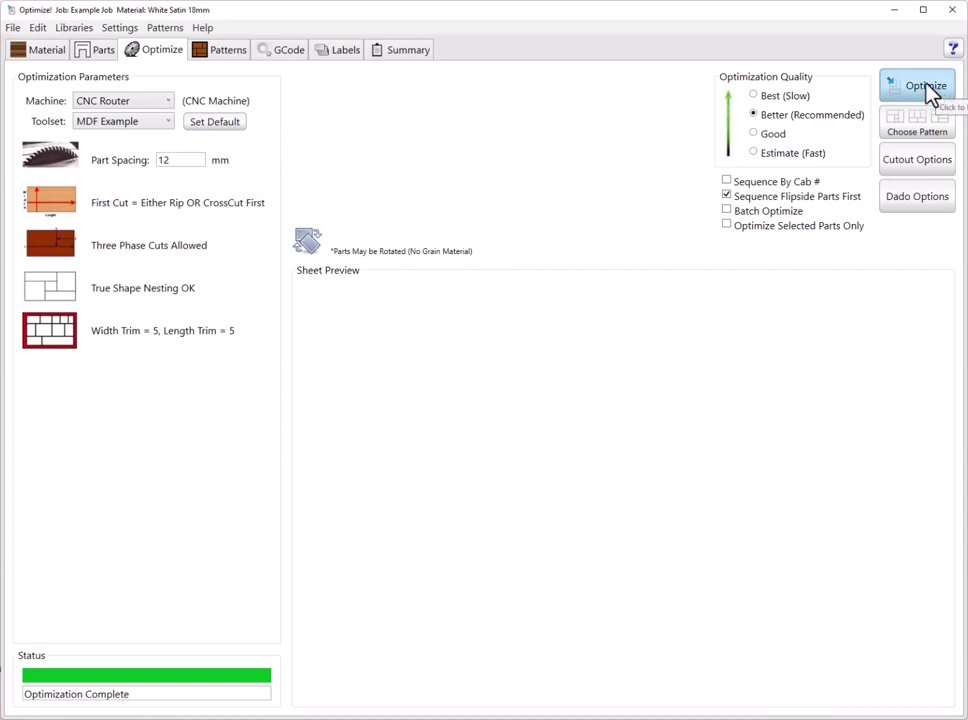
pyautogui.click(727, 195)
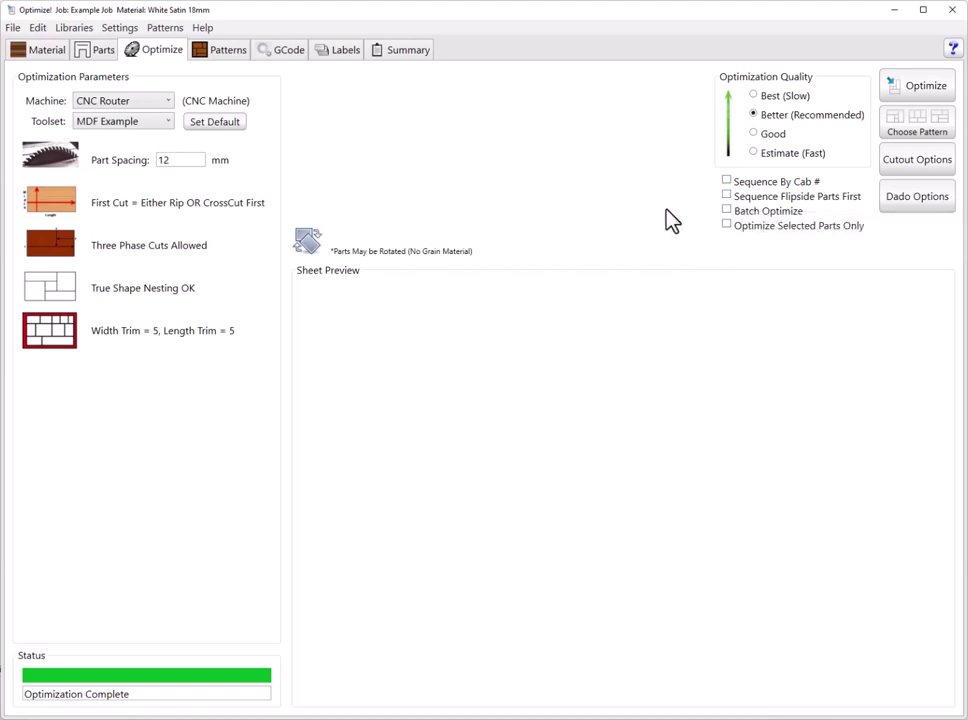
# - Optimize the White Satin 18mm sheets, turn on Sequence Flipside Parts First and optimize them again
pyautogui.click(925, 93)
pyautogui.click(331, 387)
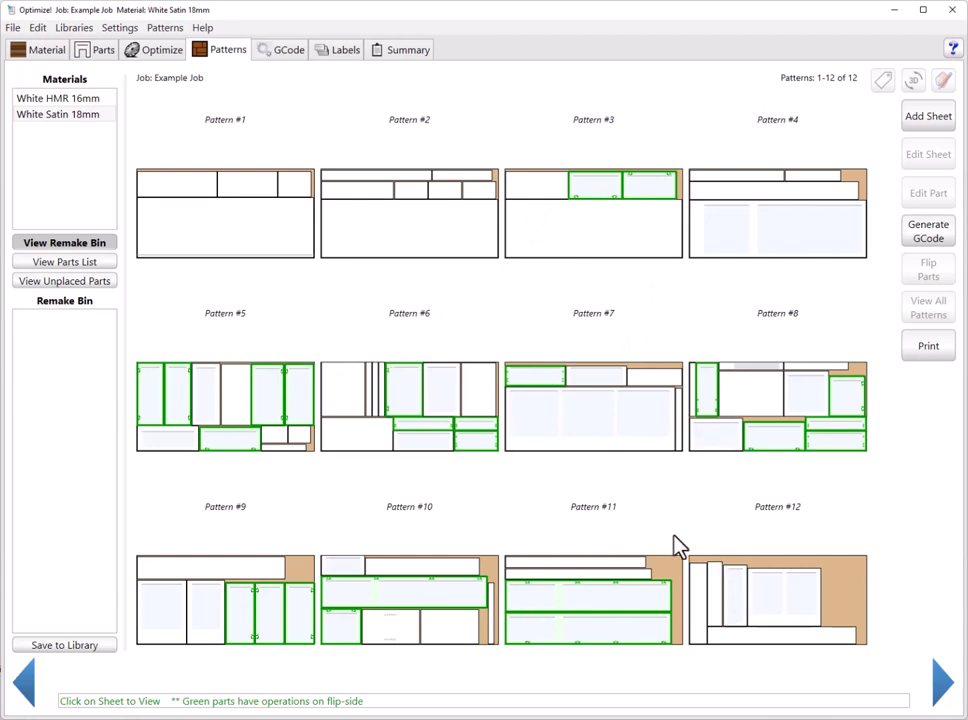
pyautogui.click(143, 50)
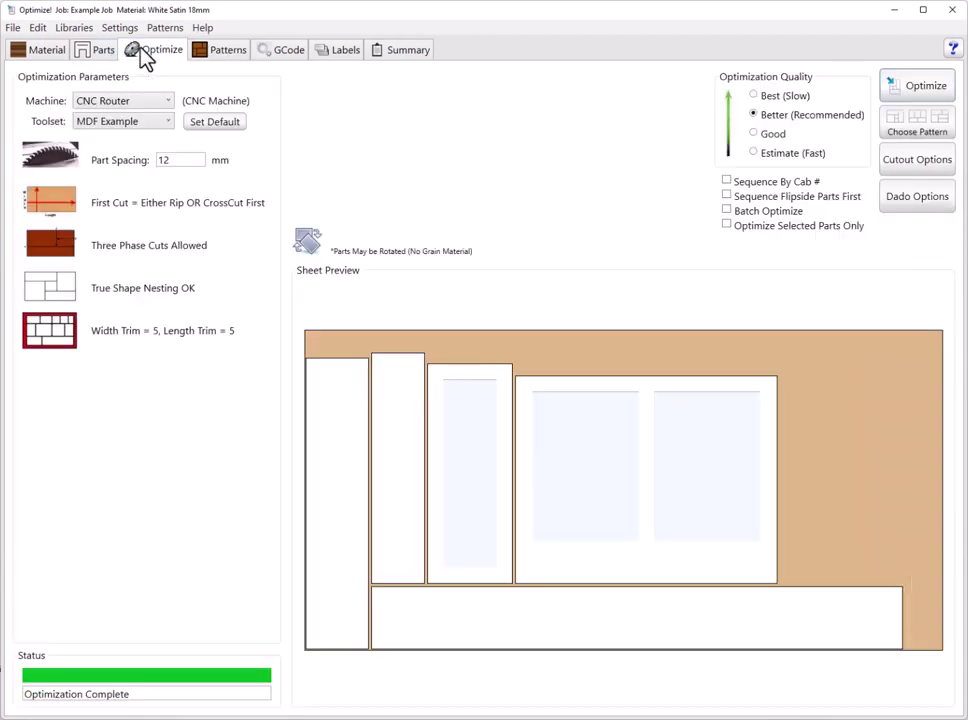
pyautogui.click(728, 196)
pyautogui.click(936, 92)
pyautogui.click(333, 389)
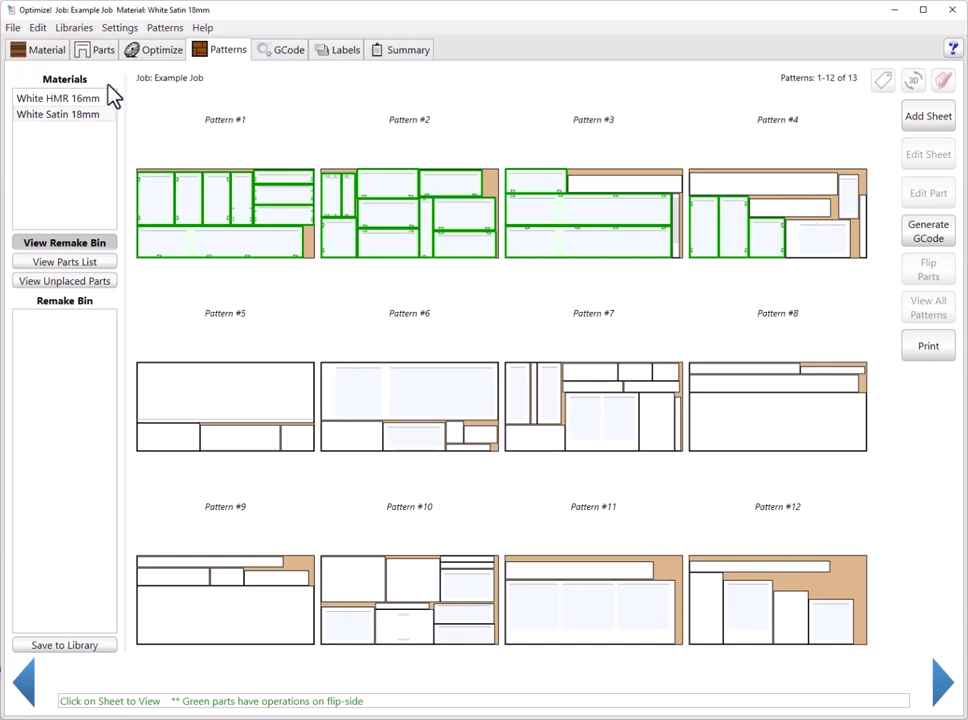
# - Check the White Satin 18mm trims and start batch GCode for all its sheets with Create Flipped Sheet Programs enabled
pyautogui.click(55, 58)
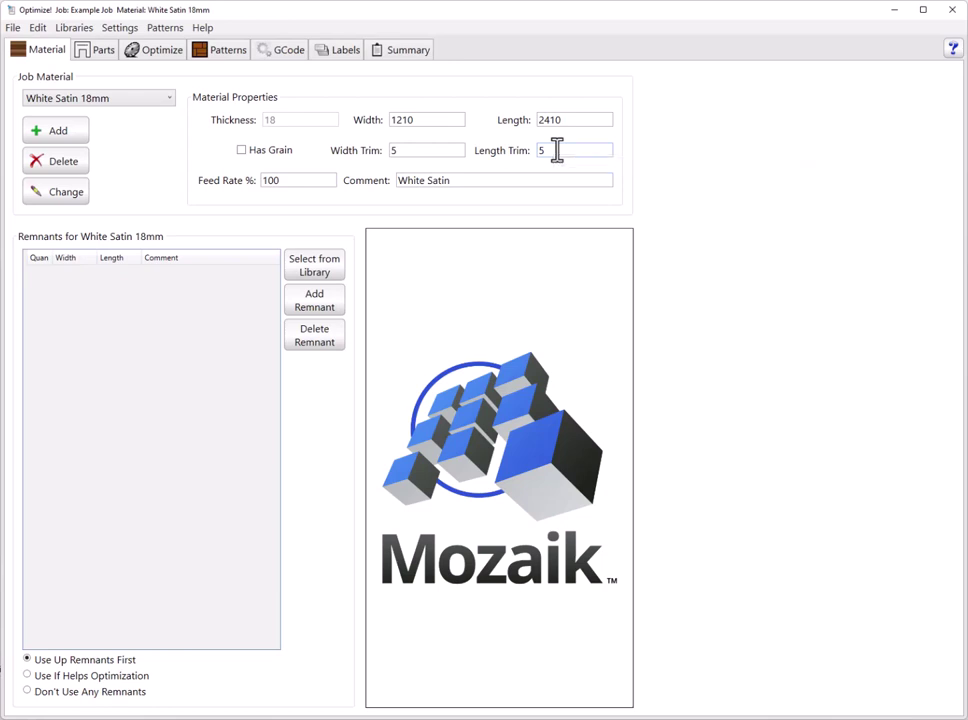
pyautogui.click(225, 55)
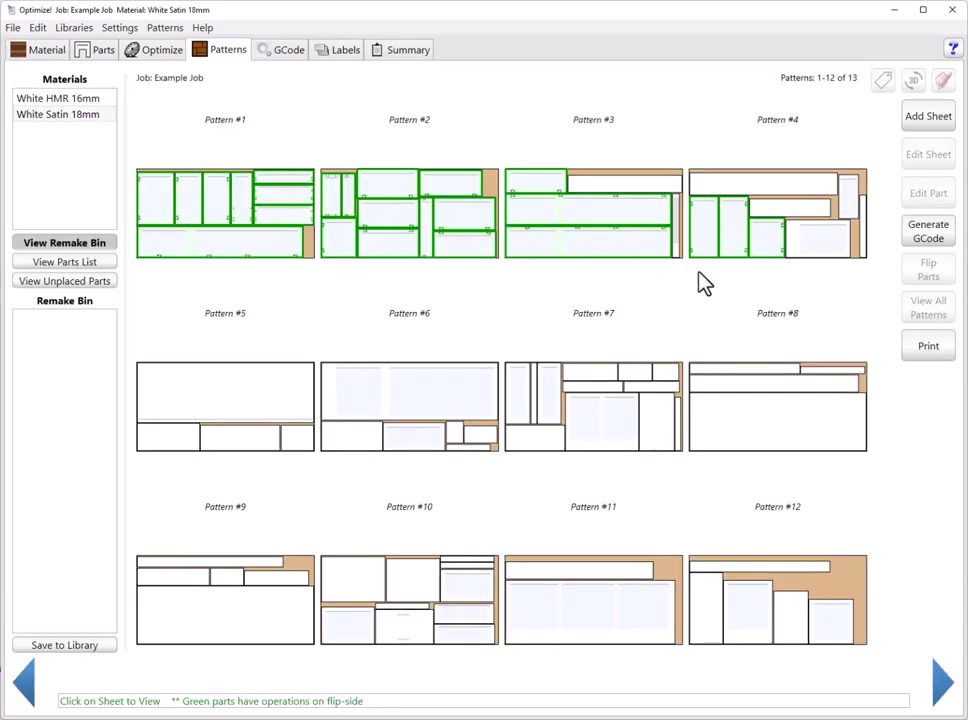
pyautogui.click(938, 240)
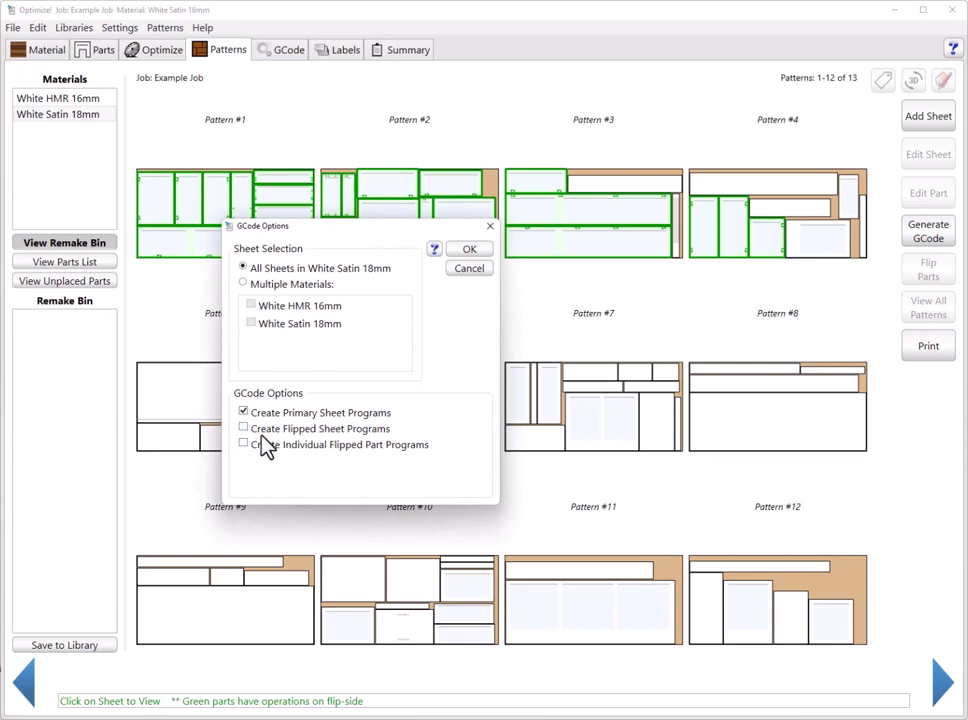
pyautogui.click(244, 429)
pyautogui.click(476, 252)
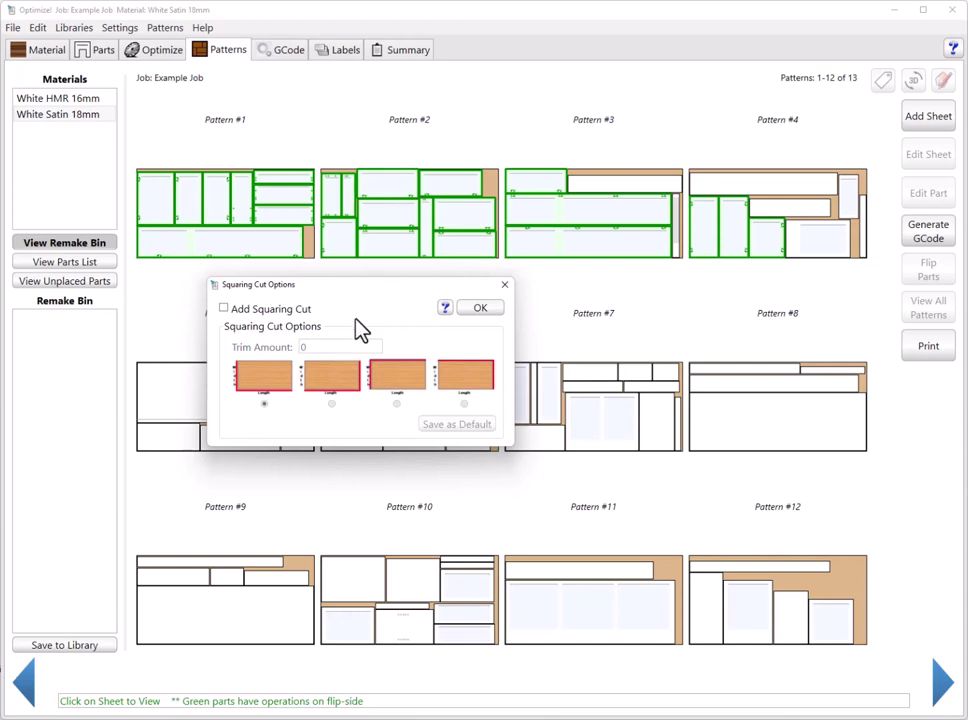
# - Add a 2.5 mm squaring cut along the sheet's left and bottom edges, save it as default and generate the GCode files
pyautogui.click(284, 316)
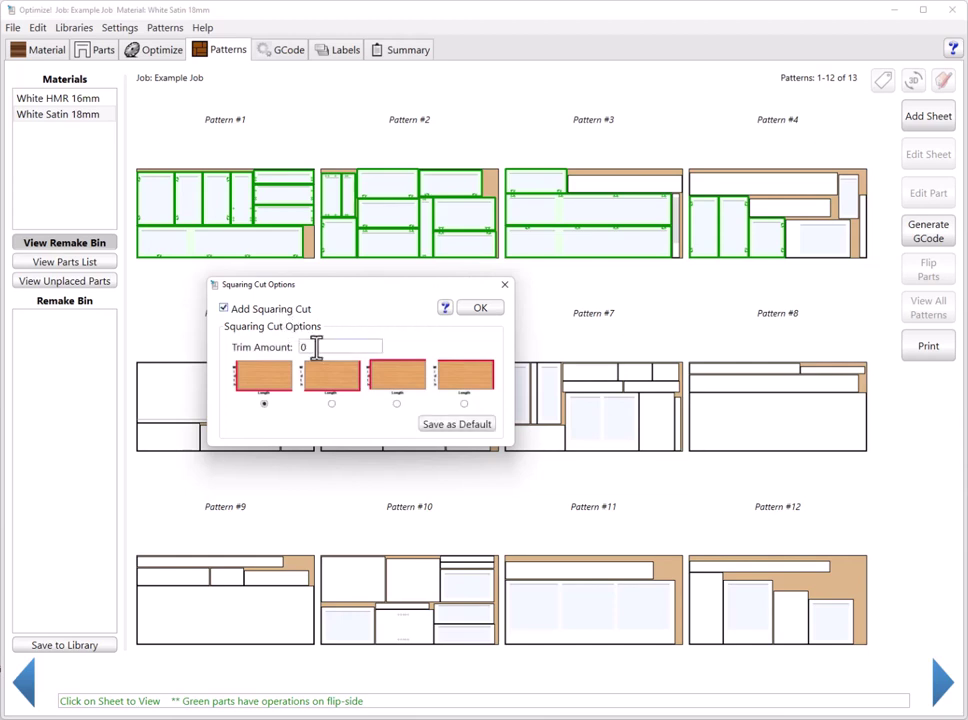
pyautogui.click(315, 342)
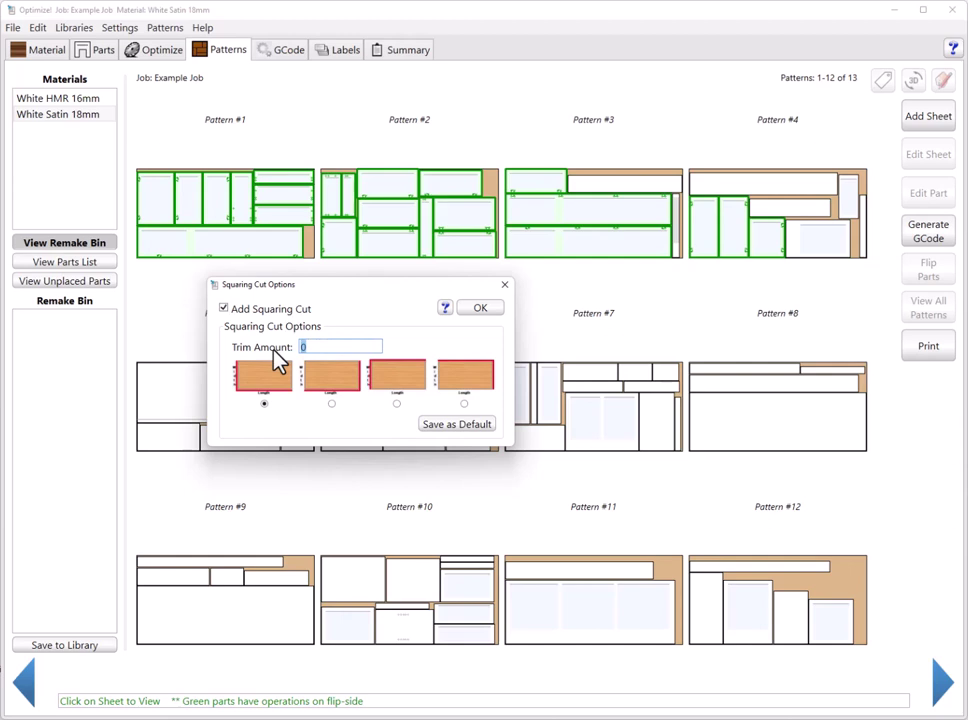
pyautogui.write('2.5')
pyautogui.click(385, 397)
pyautogui.click(266, 405)
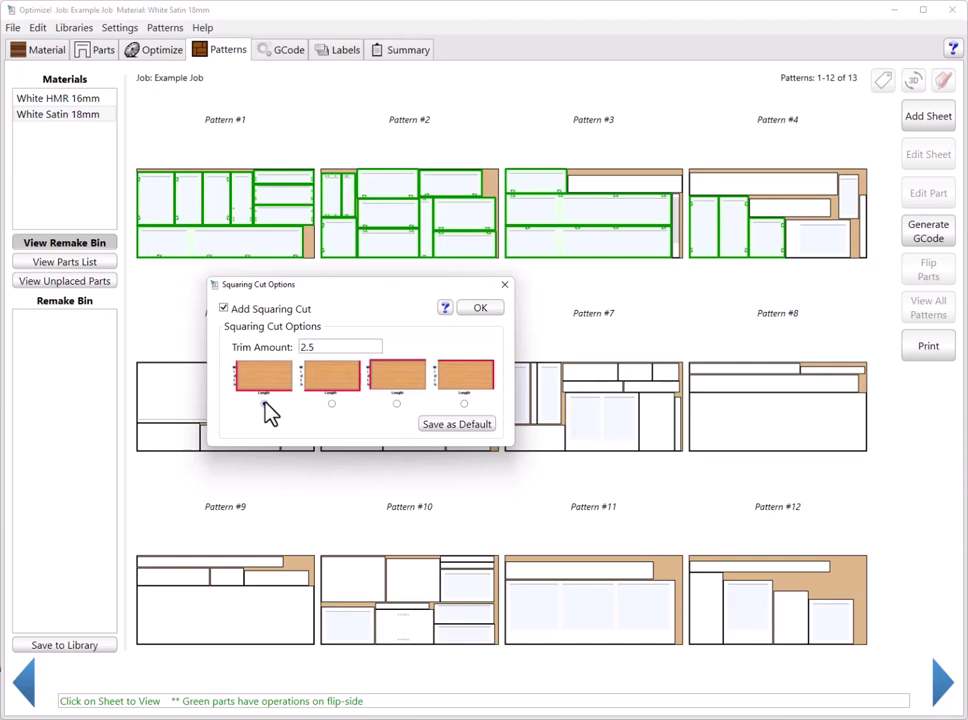
pyautogui.click(456, 430)
pyautogui.click(360, 380)
pyautogui.click(489, 309)
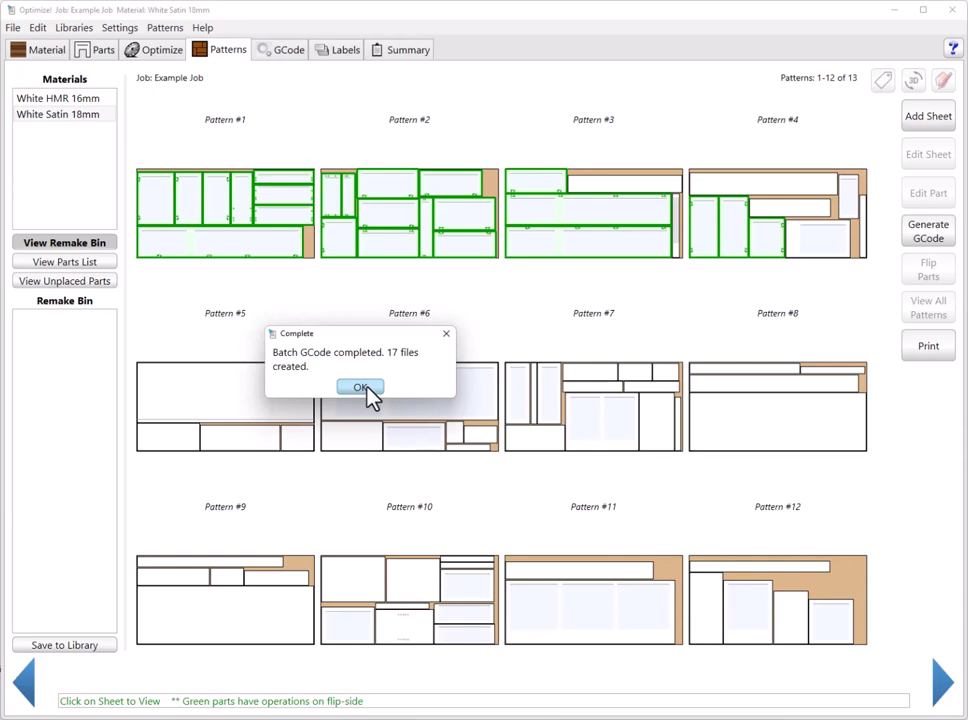
pyautogui.click(362, 388)
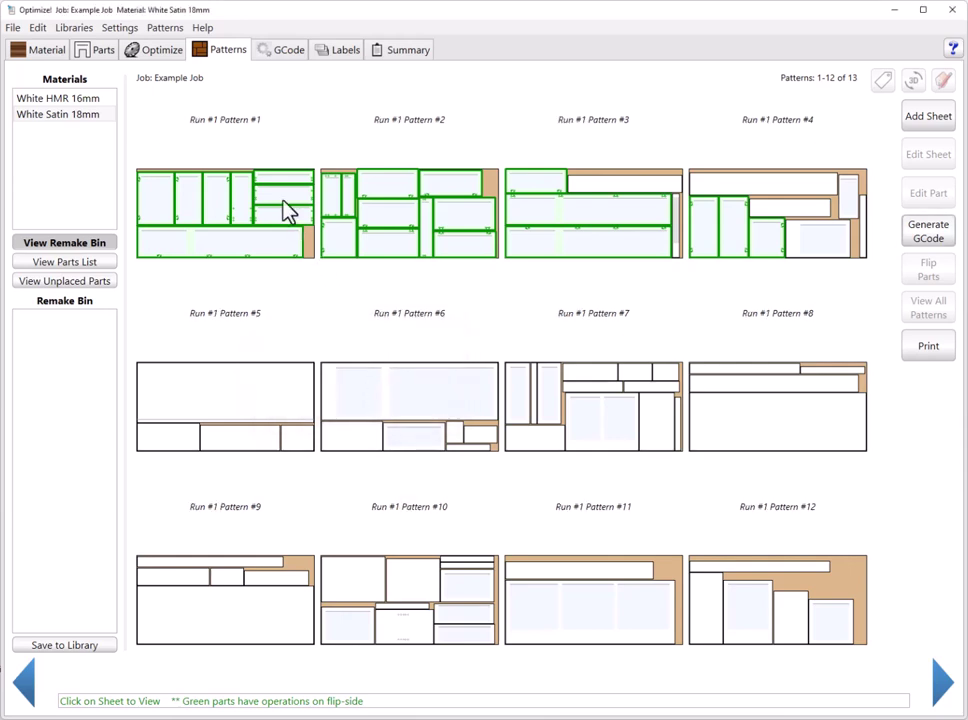
# - Compare the tools used by the flipped GCode files of patterns 1 to 4 with the primary file of pattern 1
pyautogui.click(284, 55)
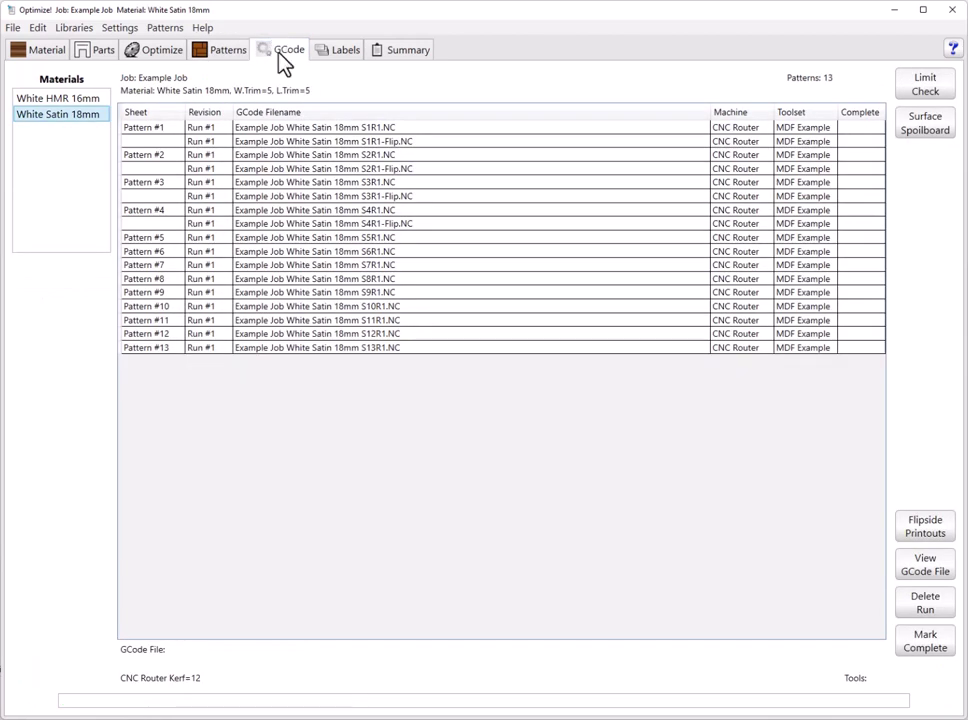
pyautogui.click(370, 143)
pyautogui.click(374, 168)
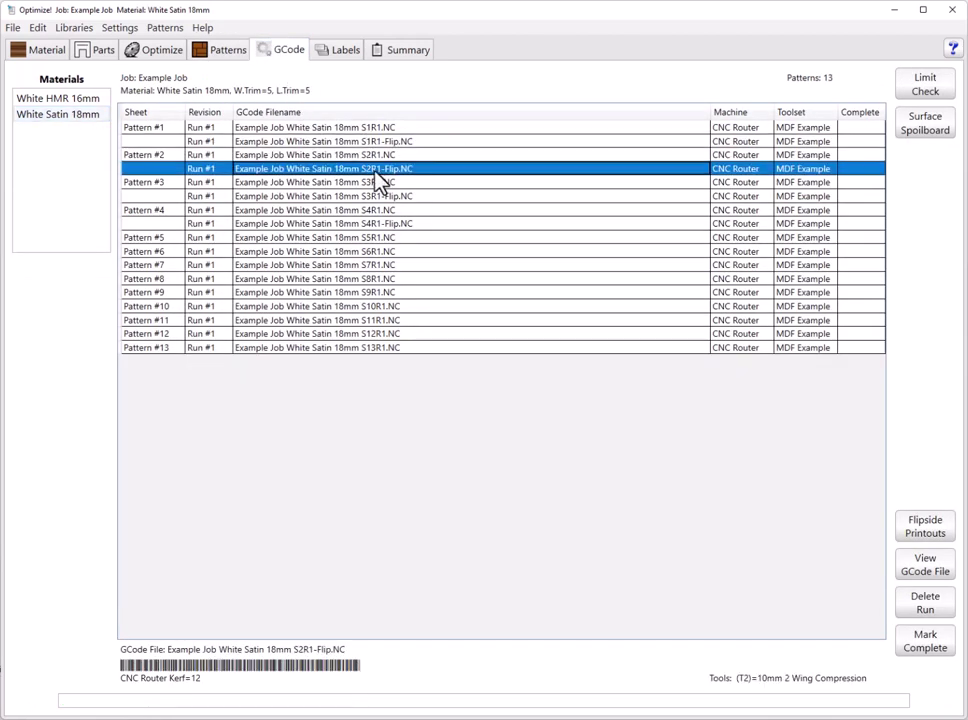
pyautogui.click(380, 196)
pyautogui.click(390, 223)
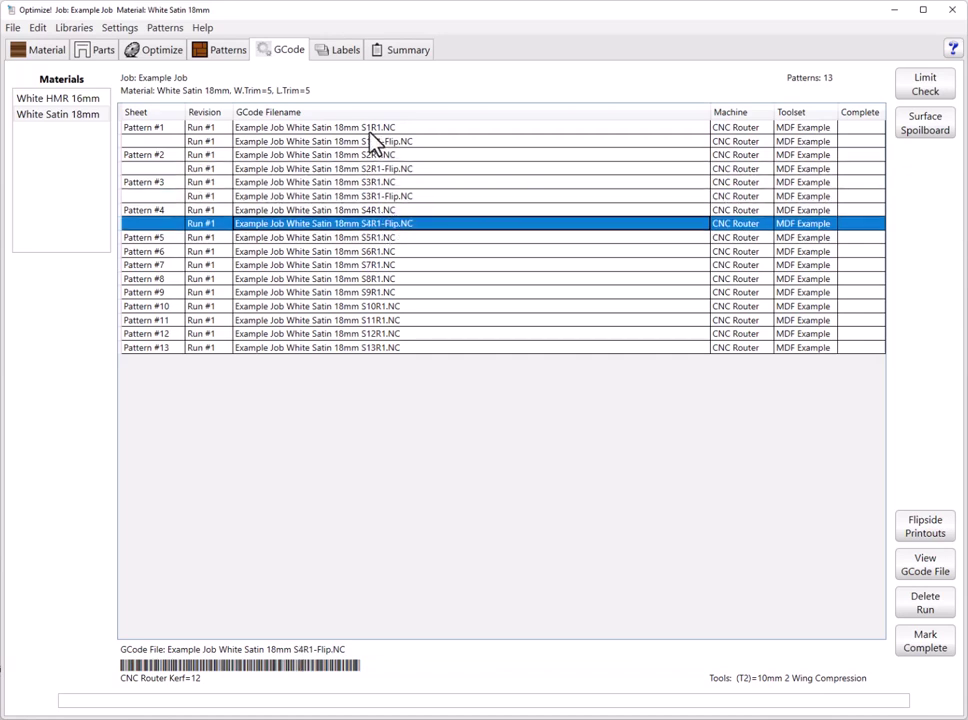
pyautogui.click(371, 129)
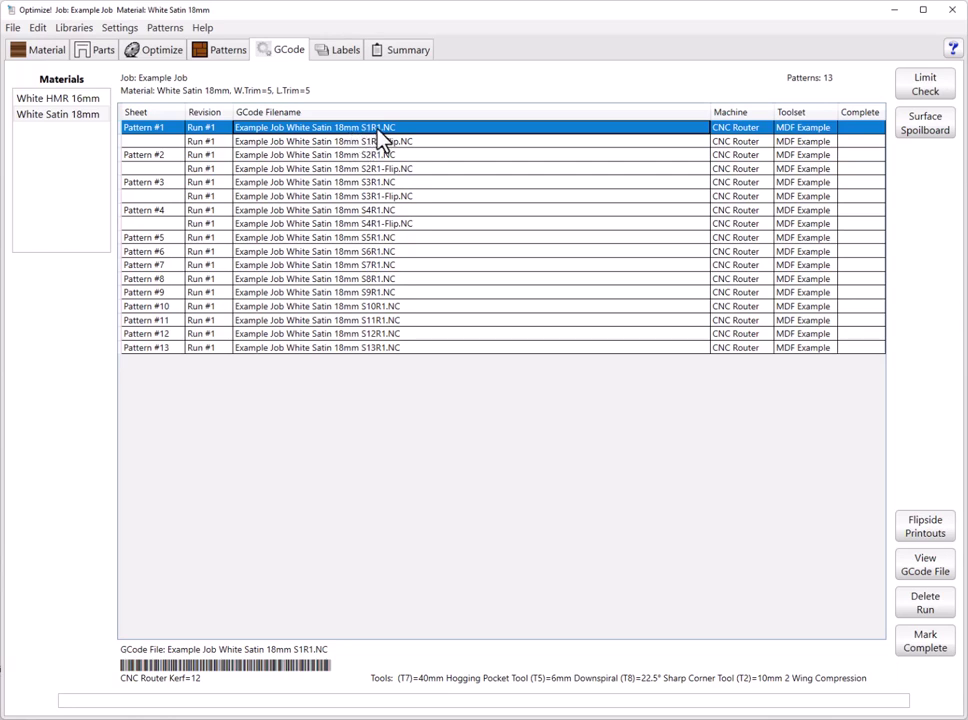
pyautogui.click(383, 143)
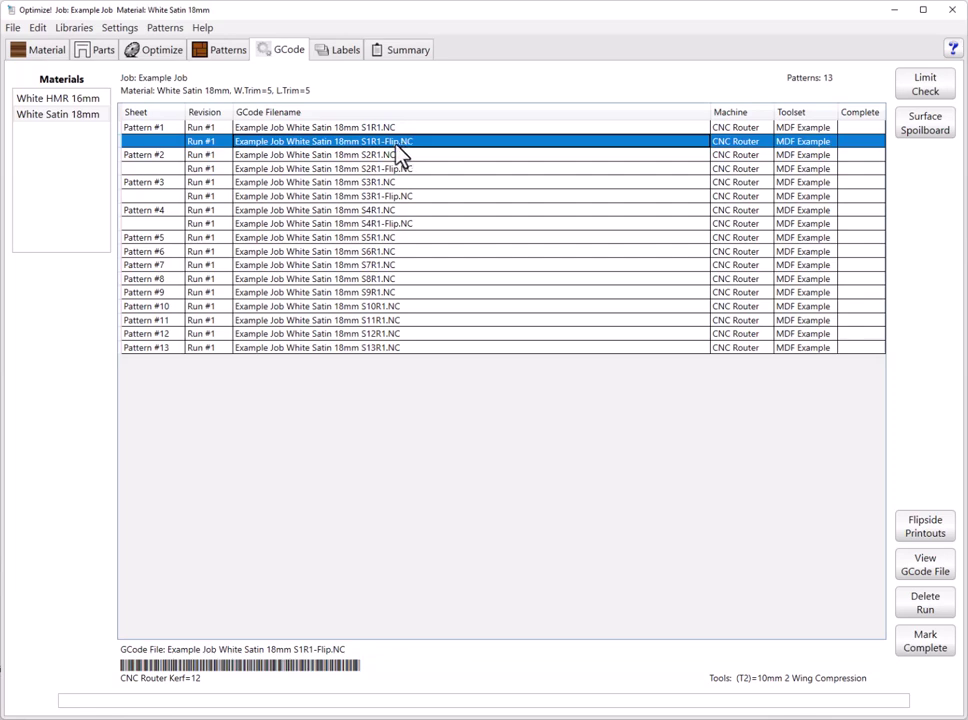
# - Open White Satin 18mm pattern #1, calculate its toolpaths and move the GCode dialog off most of the sheet
pyautogui.click(224, 52)
pyautogui.click(272, 222)
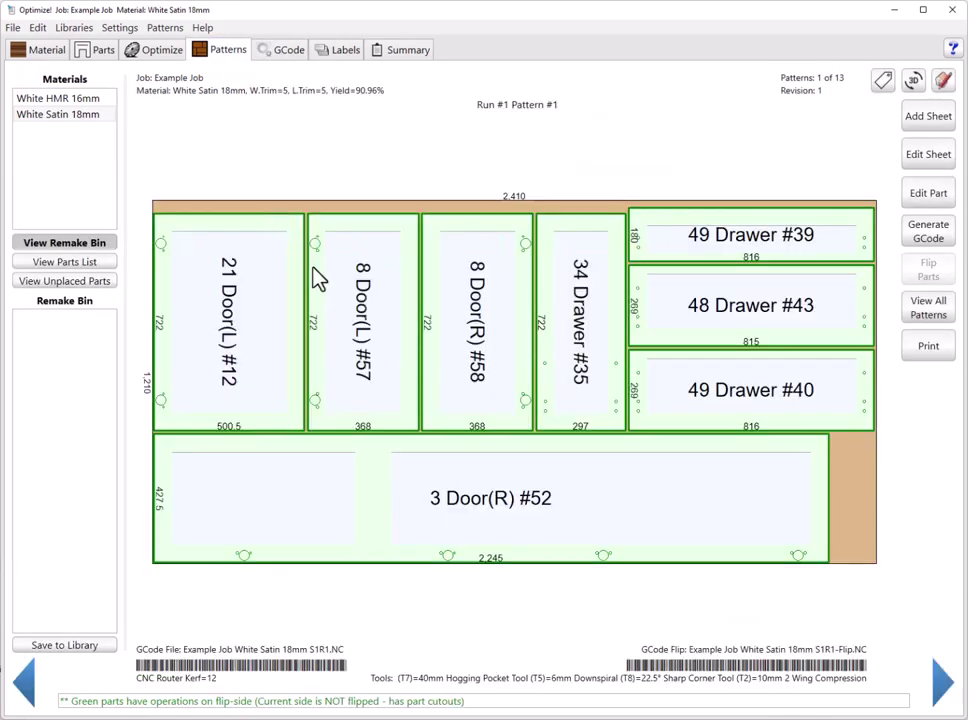
pyautogui.click(938, 236)
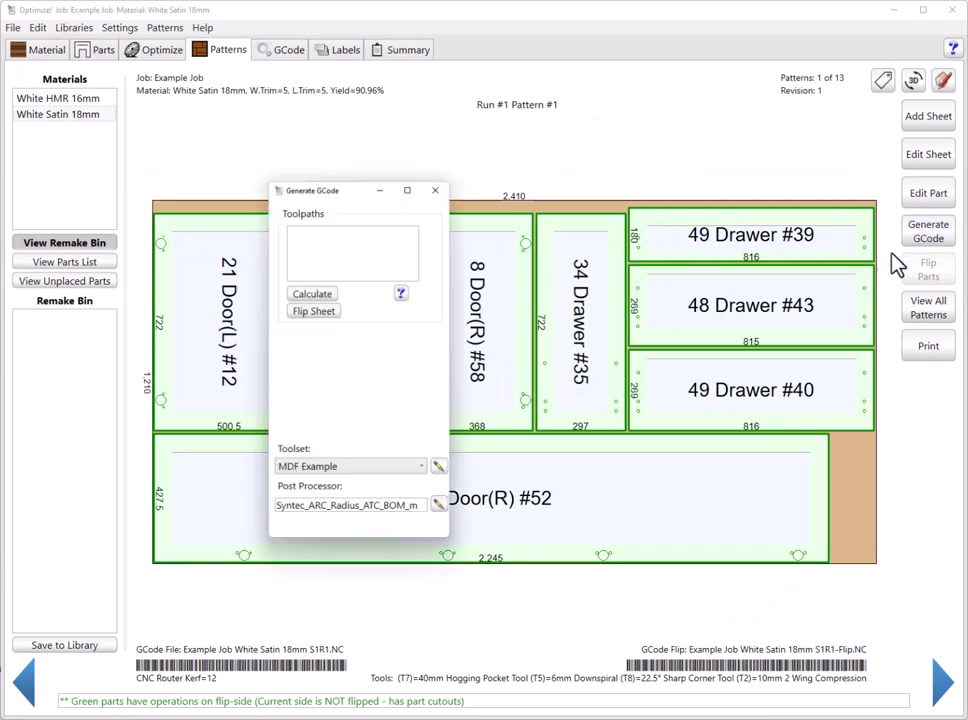
pyautogui.click(316, 294)
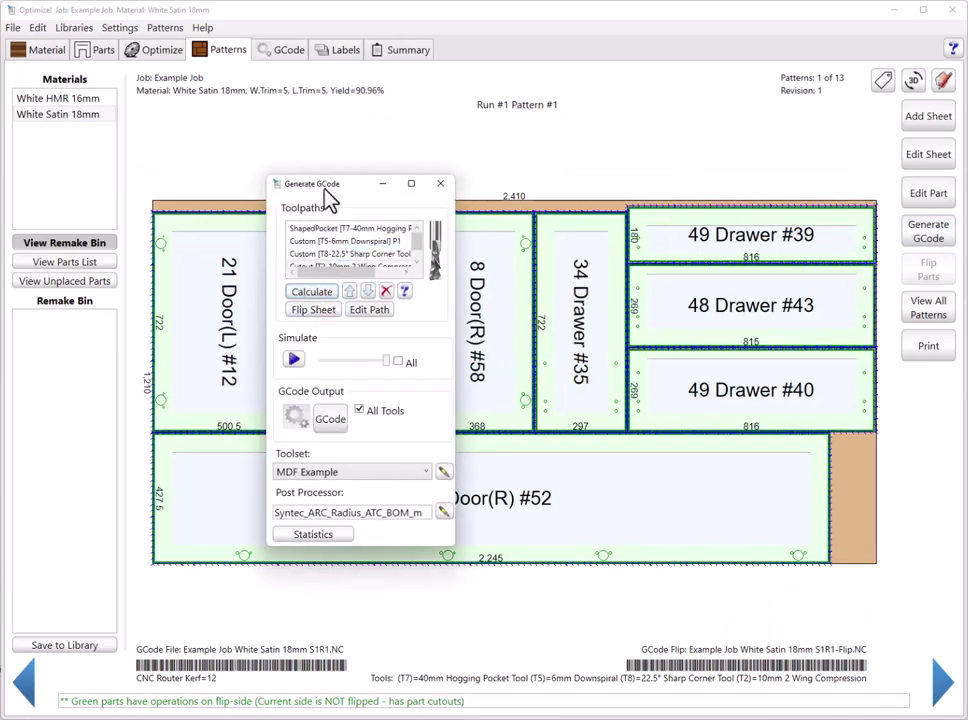
pyautogui.moveTo(324, 188); pyautogui.dragTo(920, 123)
pyautogui.moveTo(934, 158); pyautogui.dragTo(800, 287)
# - Preview and simulate the ShapedPocket toolpath with the T7 40mm hogging tool, and stop the simulation
pyautogui.click(797, 331)
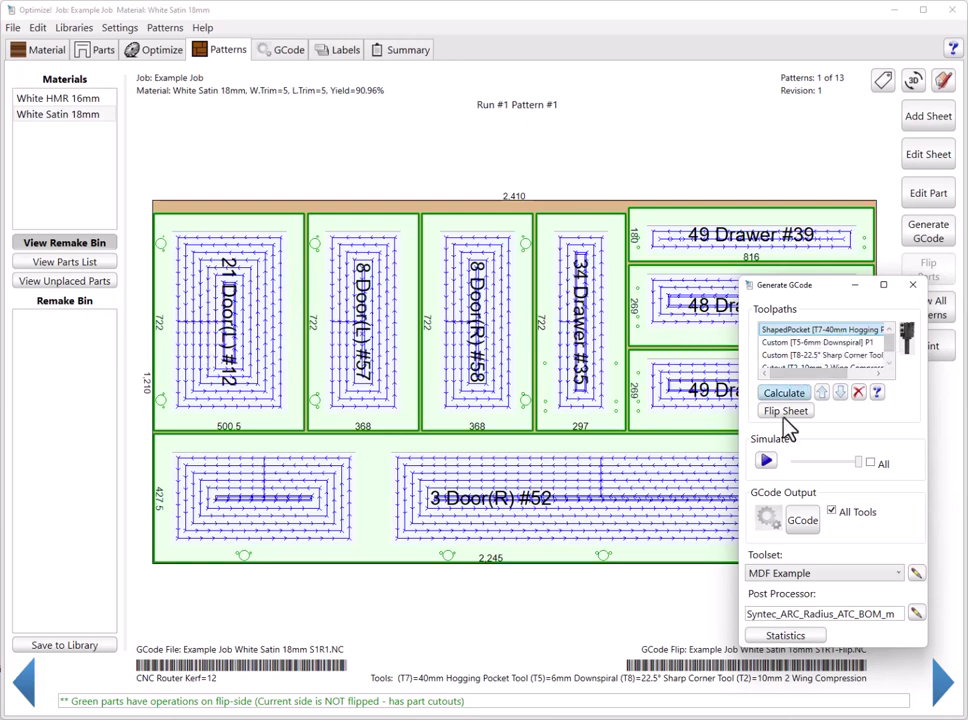
pyautogui.click(766, 461)
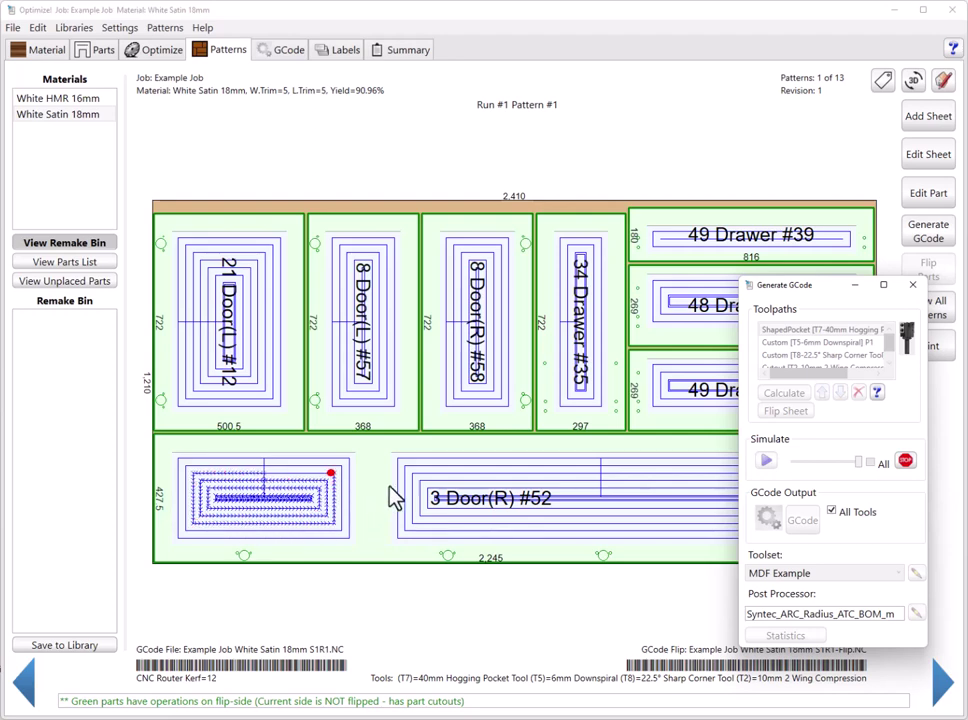
pyautogui.click(905, 461)
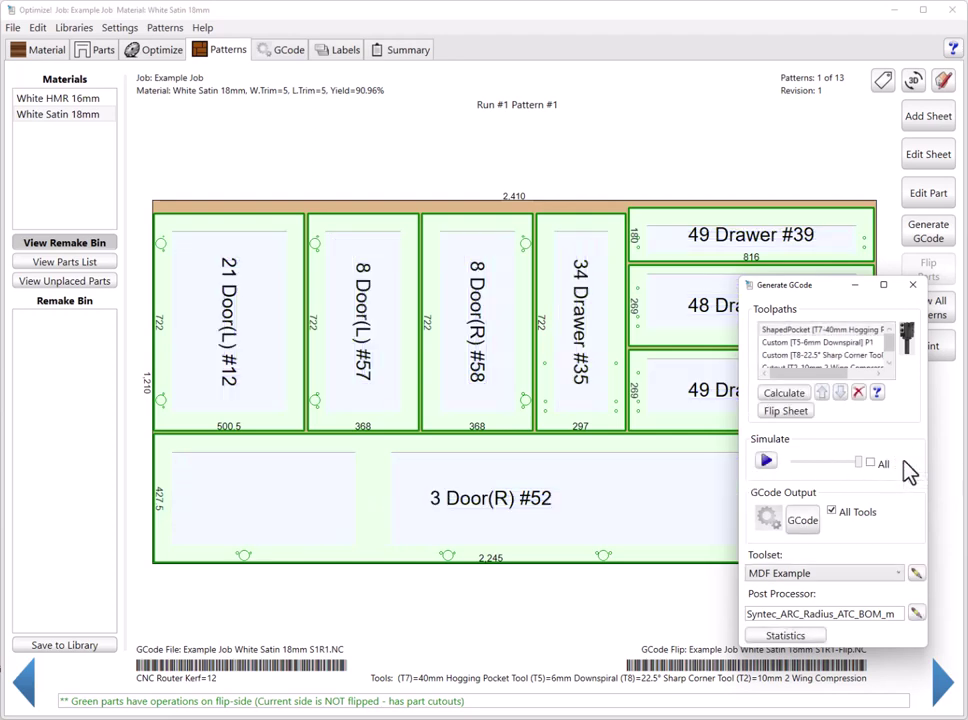
# - Preview the T5 6mm Downspiral toolpath, and simulate the T8 22.5° Sharp Corner Tool toolpath before stopping it
pyautogui.click(830, 343)
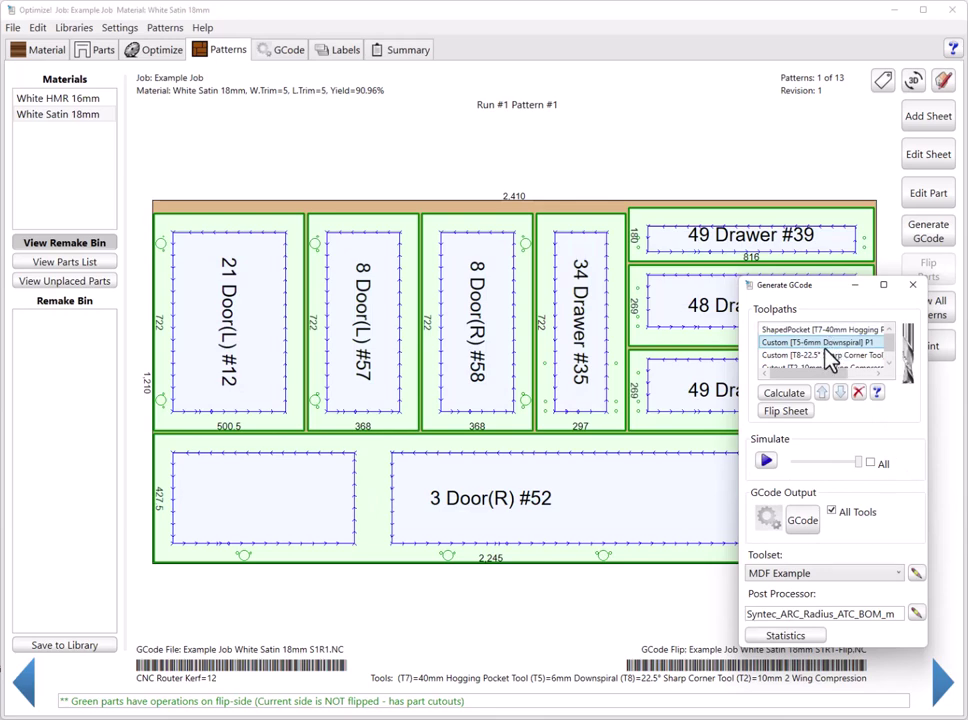
pyautogui.click(828, 356)
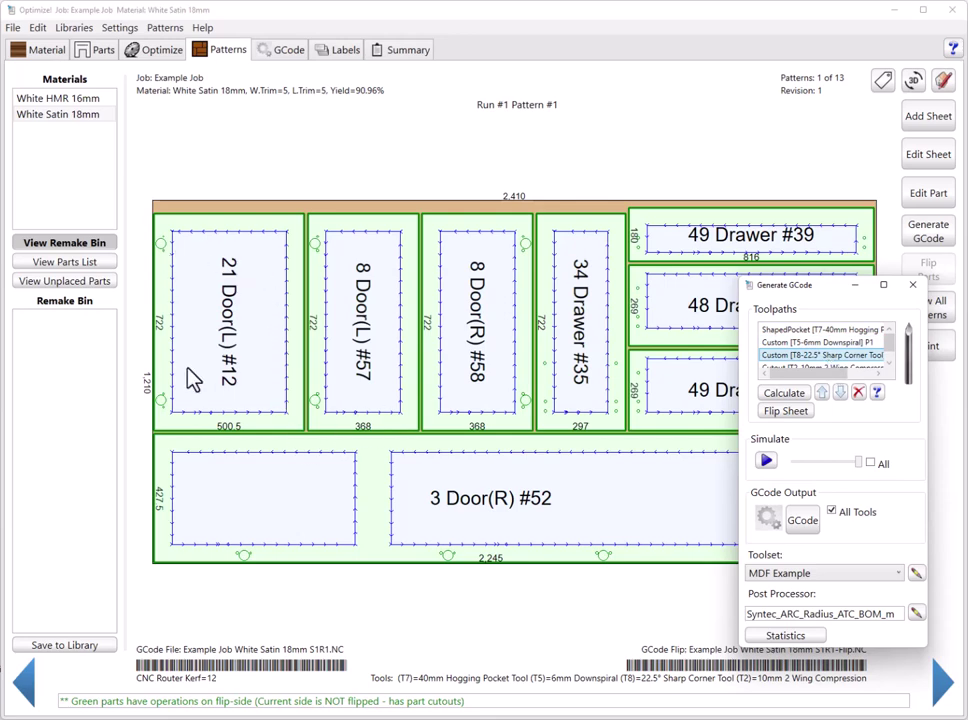
pyautogui.click(767, 462)
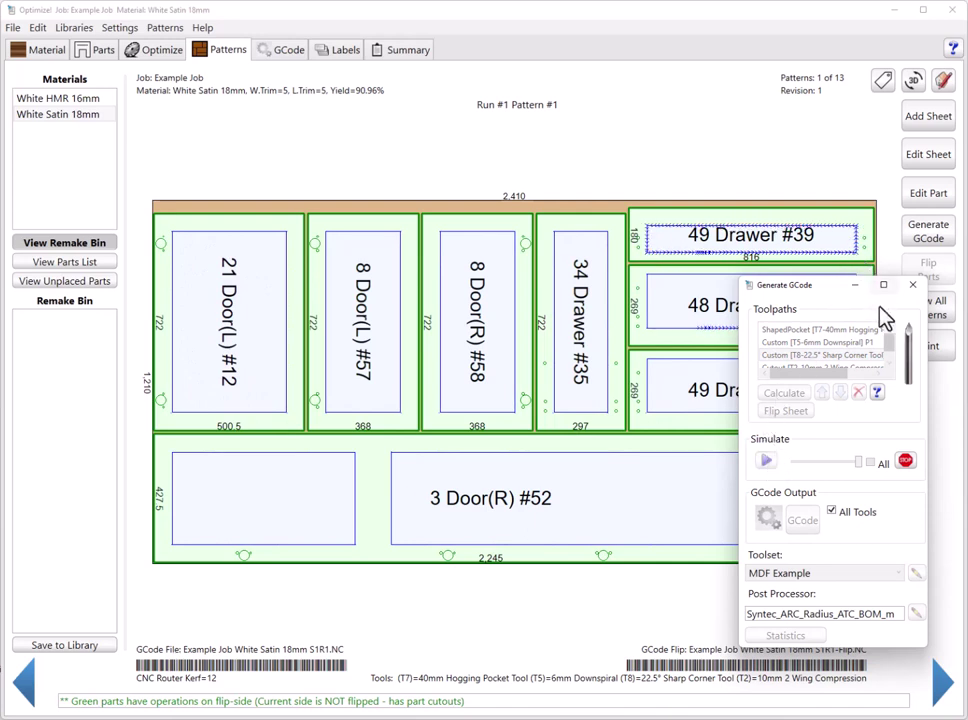
pyautogui.click(905, 463)
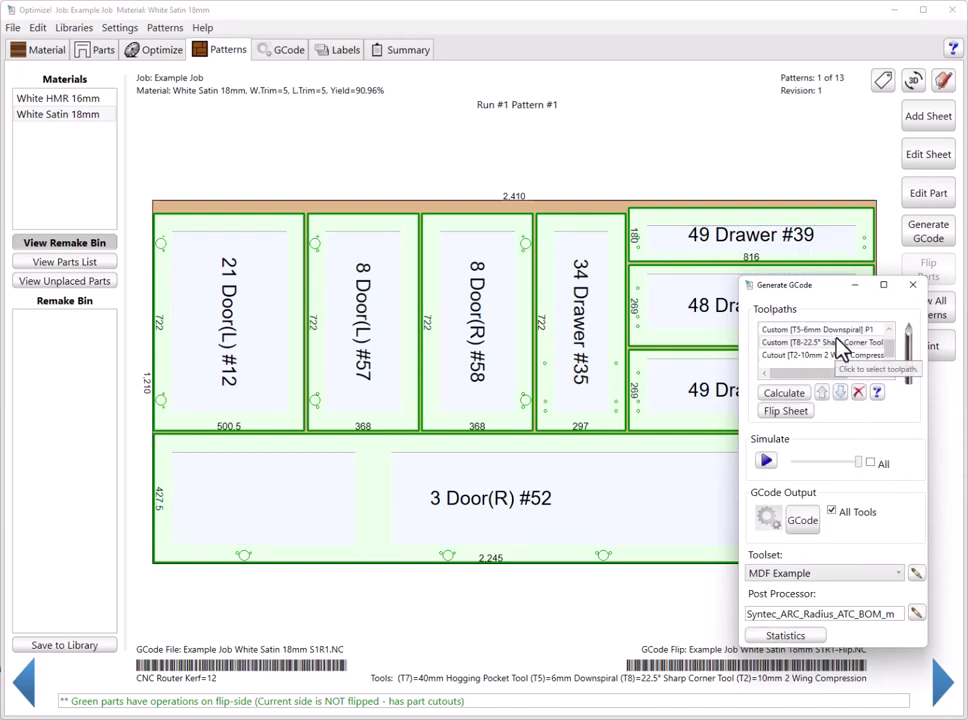
# - Review the T2 10mm 2 Wing Compression cutout toolpath and close the dialog without outputting GCode
pyautogui.scroll(1, 835, 342)
pyautogui.click(836, 356)
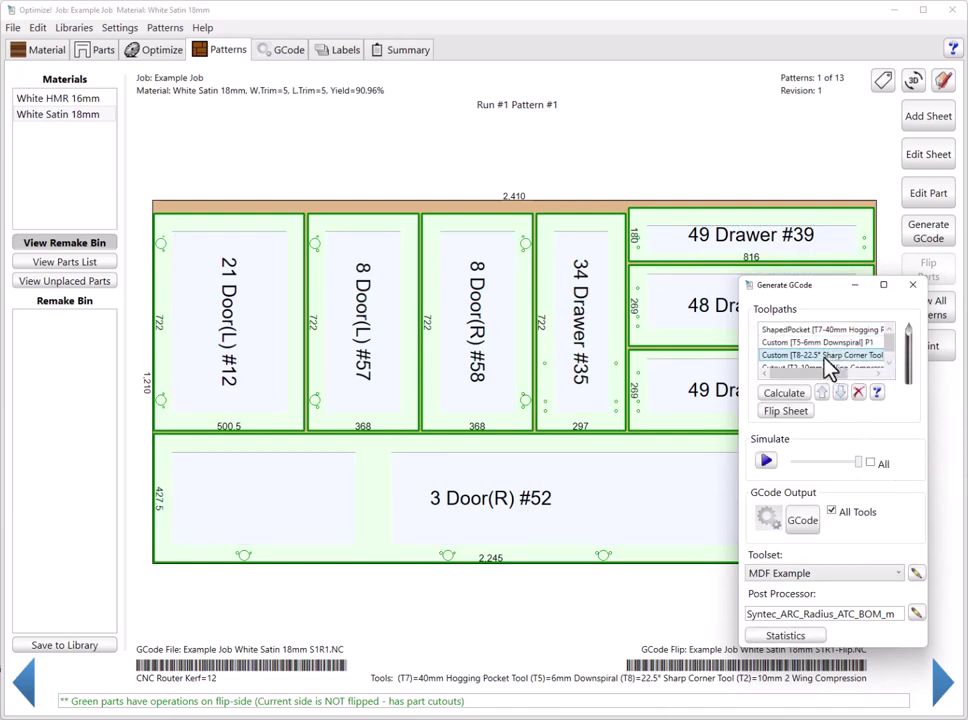
pyautogui.scroll(-1, 829, 352)
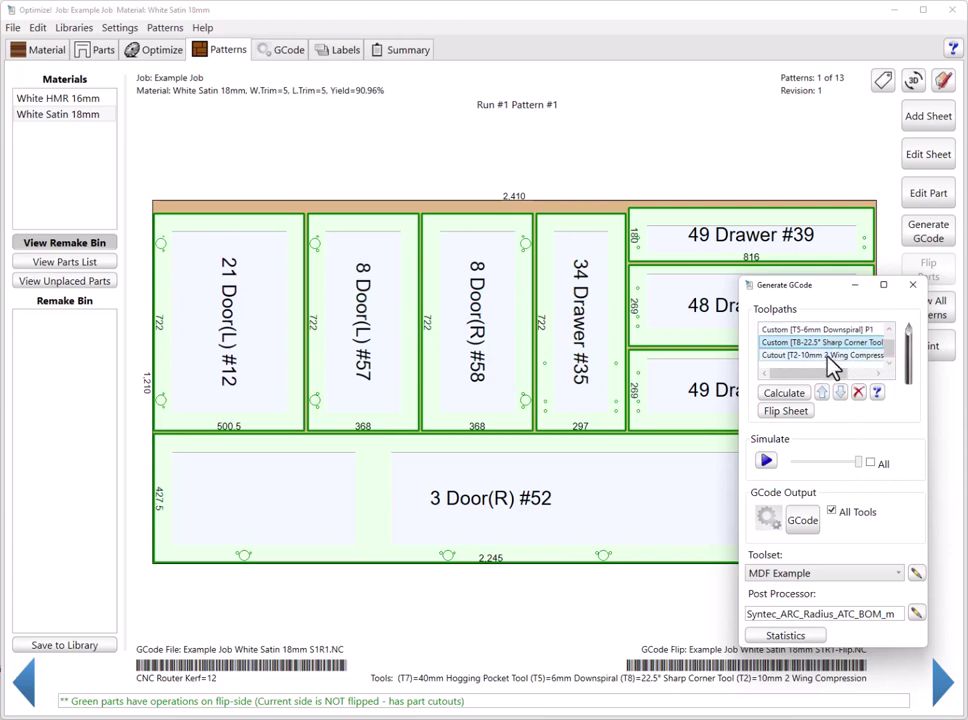
pyautogui.click(828, 356)
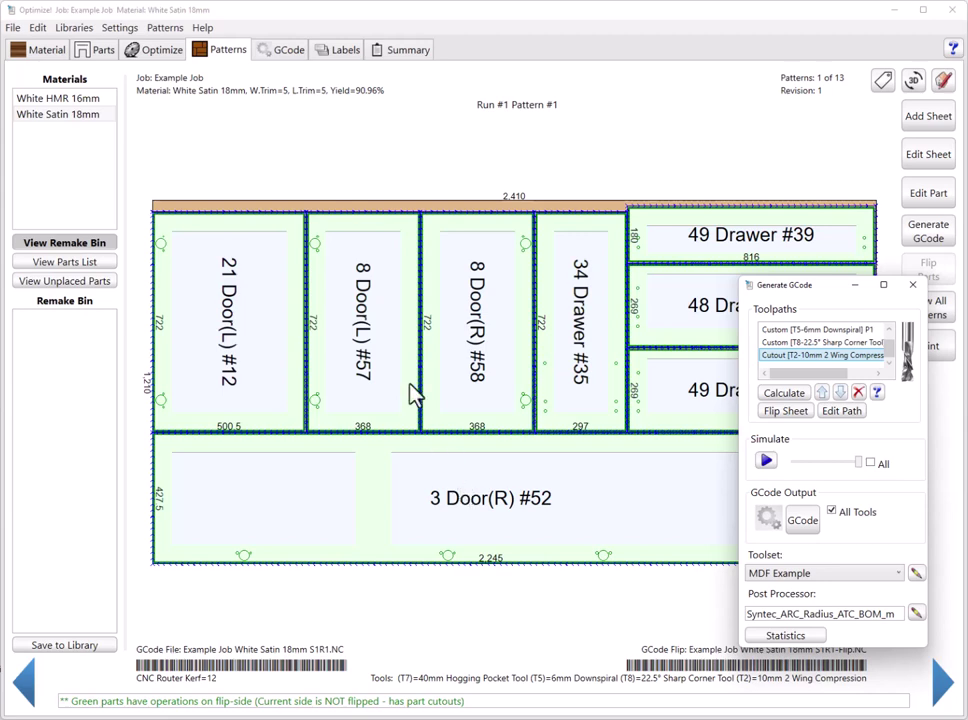
pyautogui.click(912, 285)
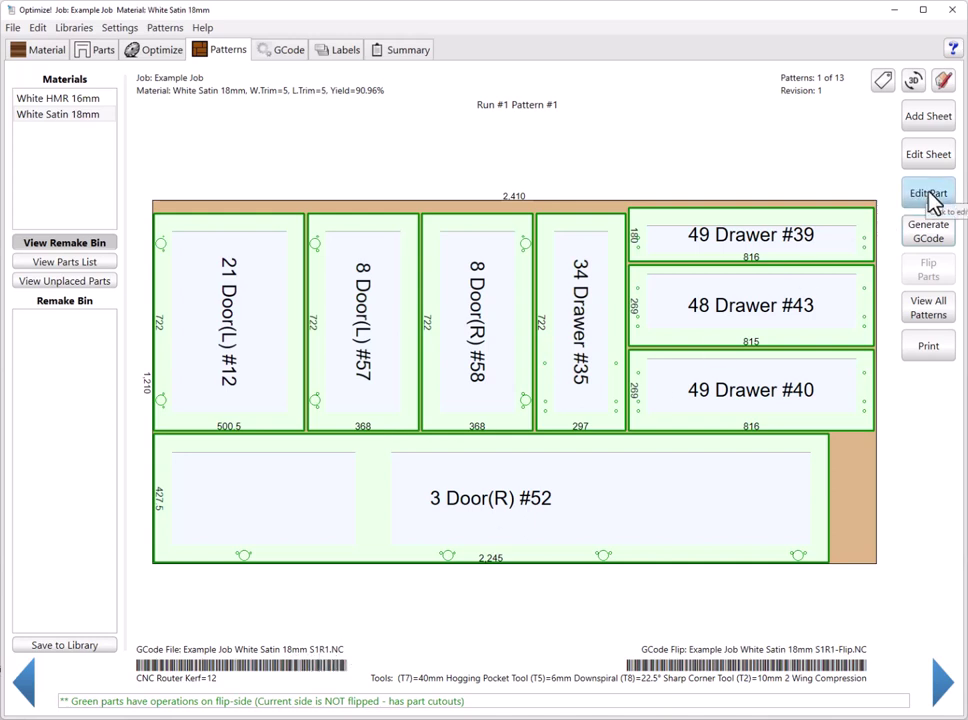
# - Check the S1R1-Flip.NC file in the White Satin 18mm GCode list and return to pattern #1
pyautogui.click(283, 50)
pyautogui.click(453, 145)
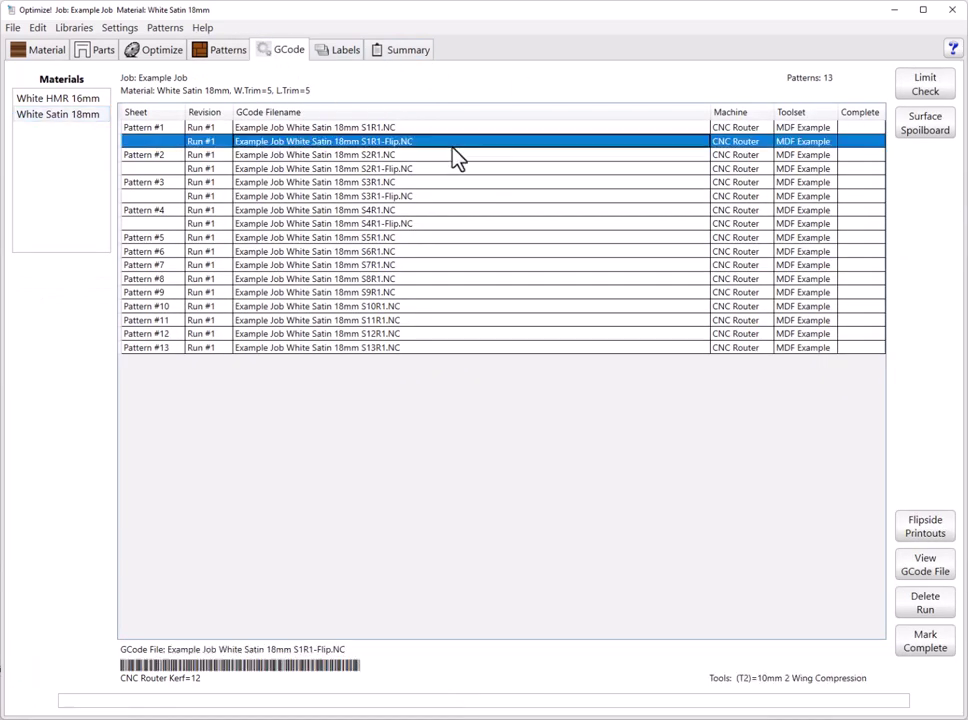
pyautogui.click(236, 52)
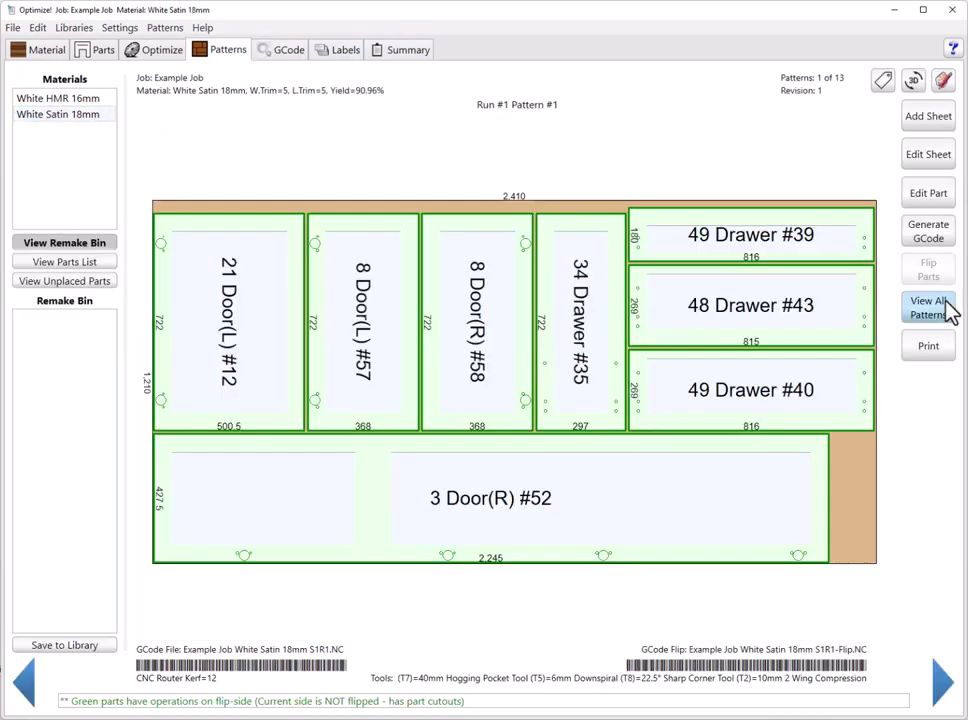
# - Calculate pattern #1's flipped-sheet toolpaths with a squaring cut added, and move the Generate GCode dialog away from the sheet's middle
pyautogui.click(943, 243)
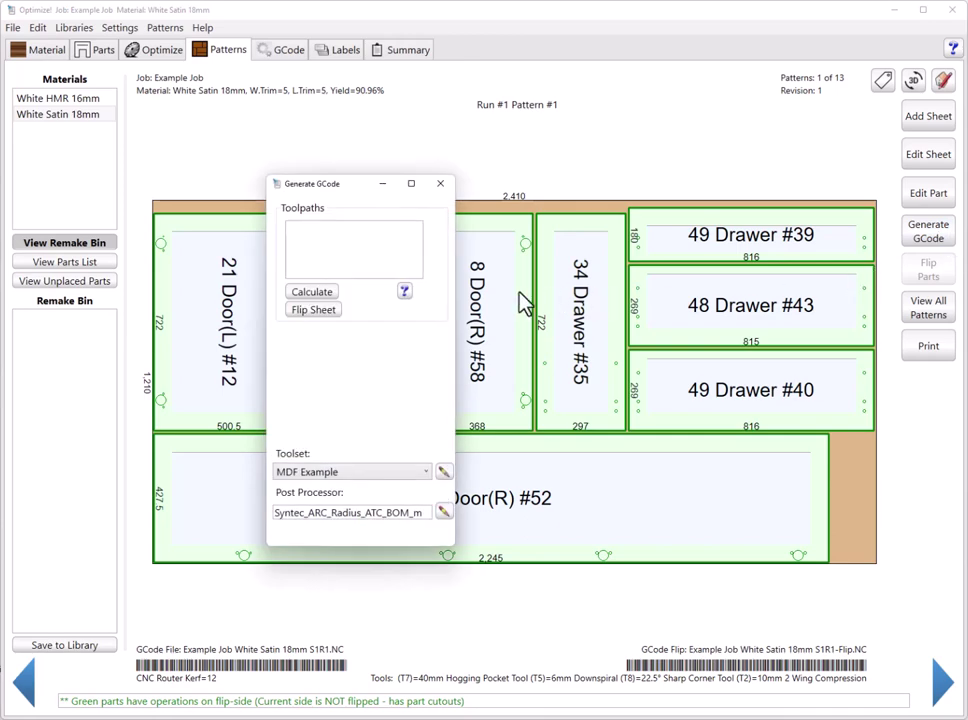
pyautogui.click(330, 326)
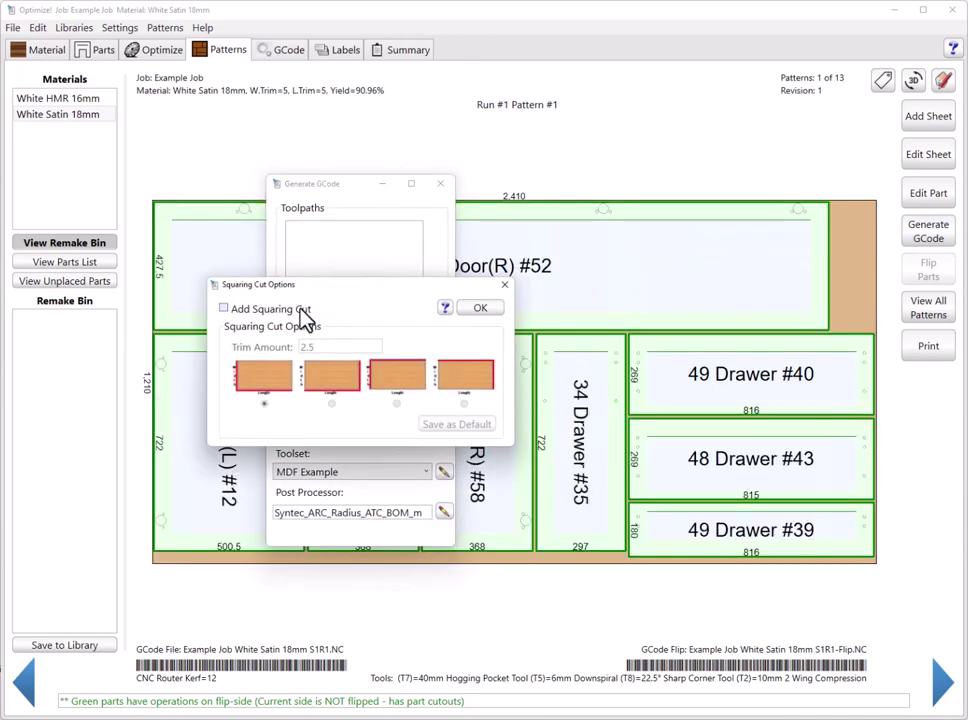
pyautogui.click(298, 309)
pyautogui.click(480, 306)
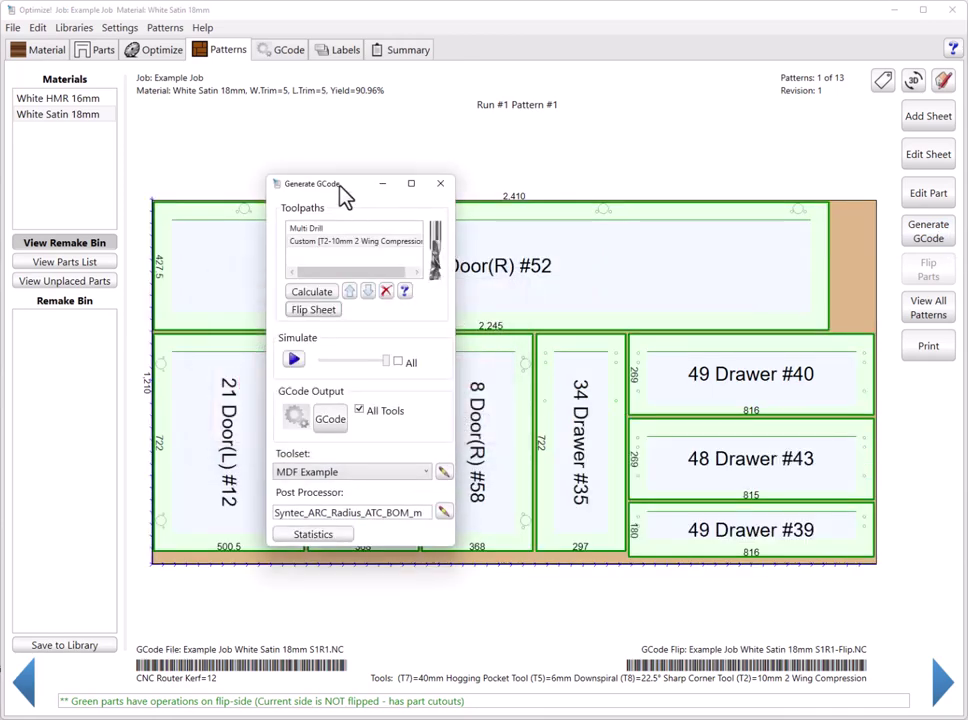
pyautogui.moveTo(339, 184); pyautogui.dragTo(740, 148)
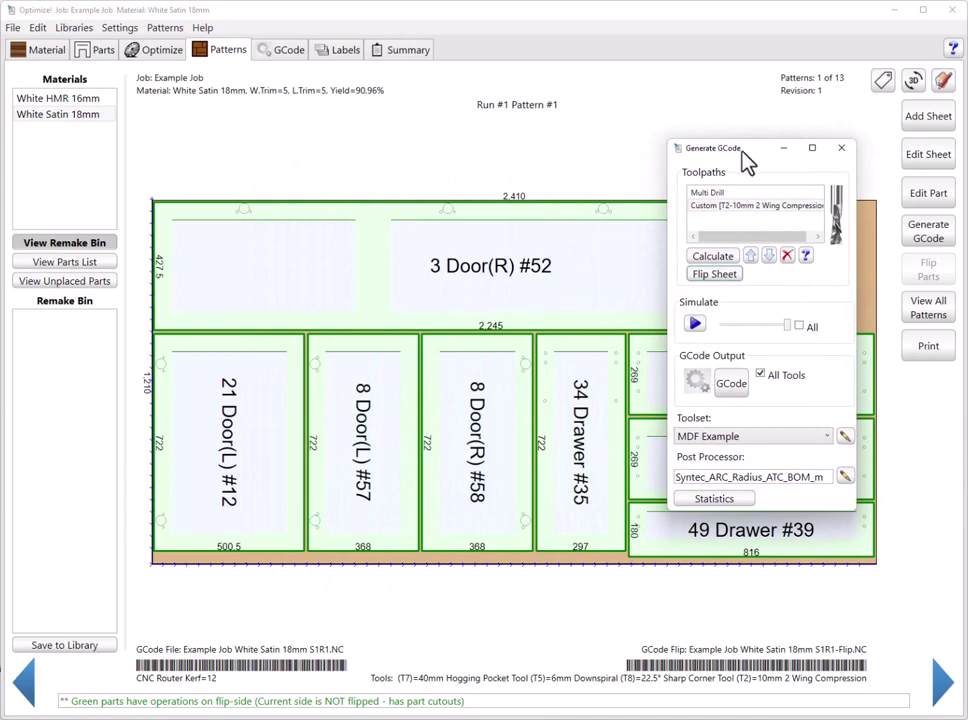
# - Preview the flipped sheet's Multi Drill toolpath, simulate the T2 10mm 2 Wing Compression squaring cut, and close the dialog without outputting GCode
pyautogui.click(714, 195)
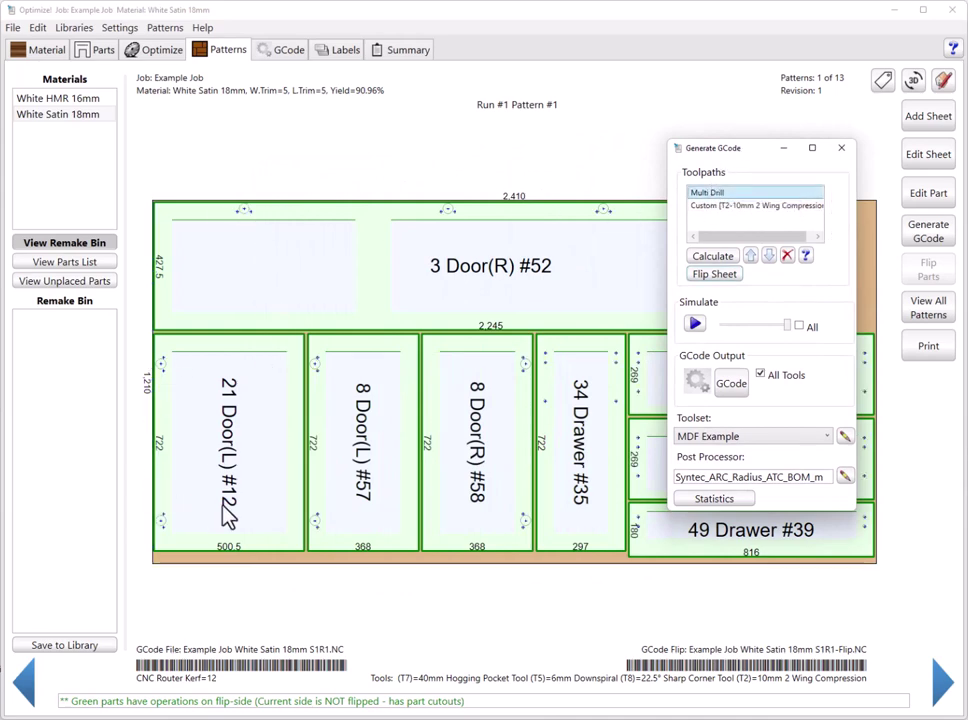
pyautogui.click(742, 207)
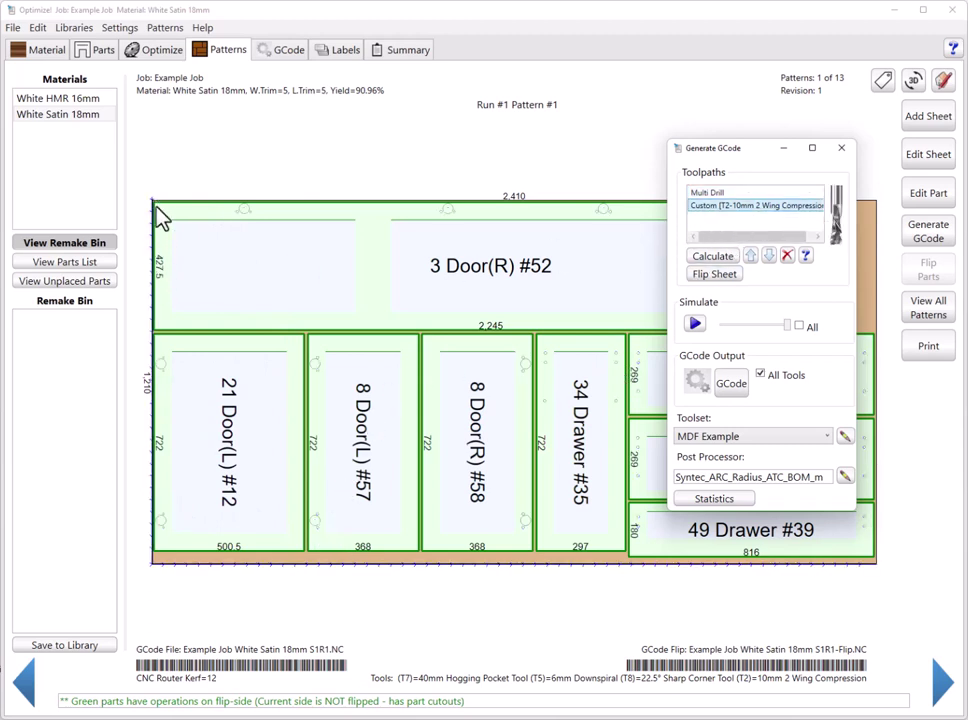
pyautogui.click(695, 323)
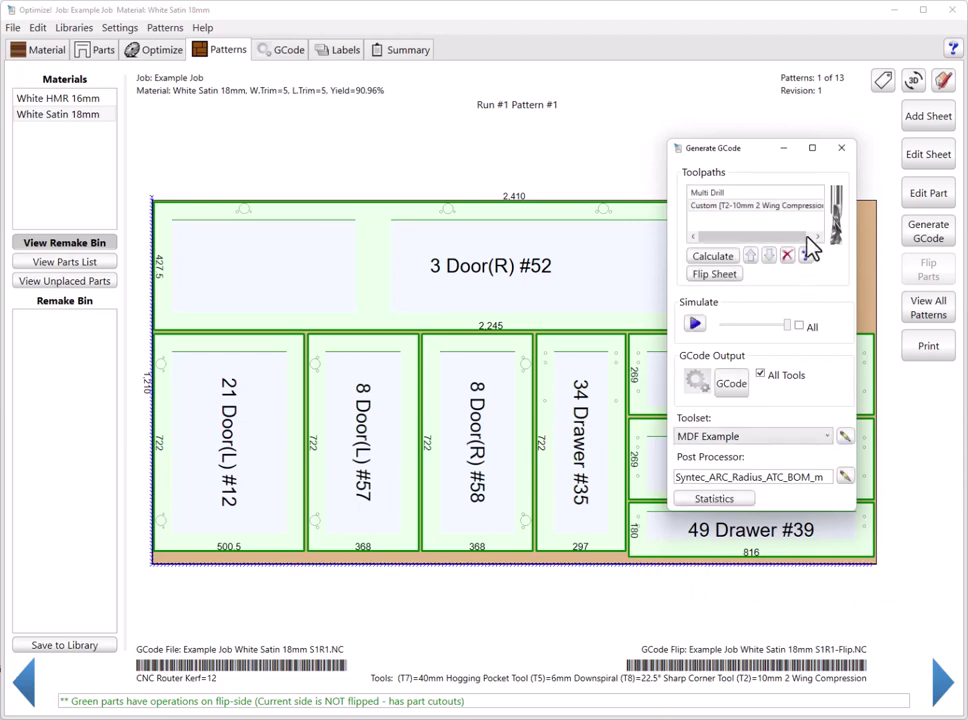
pyautogui.click(841, 148)
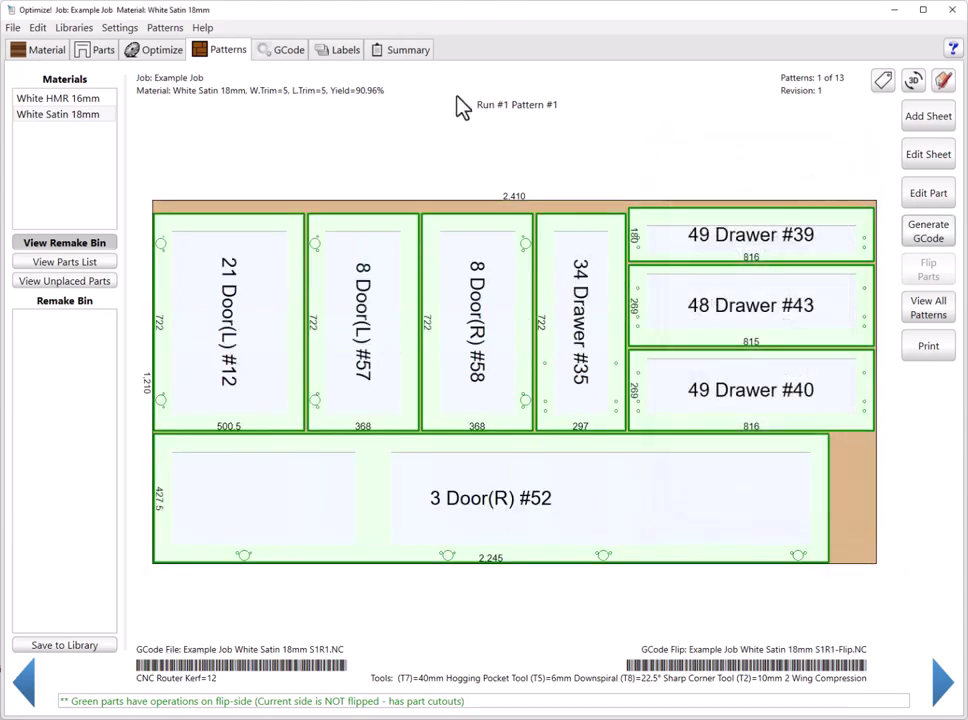
# - Compare pattern #1's primary and flip GCode files, and print all Flip Part and Flip Sheet runs with Microsoft Print to PDF
pyautogui.click(290, 52)
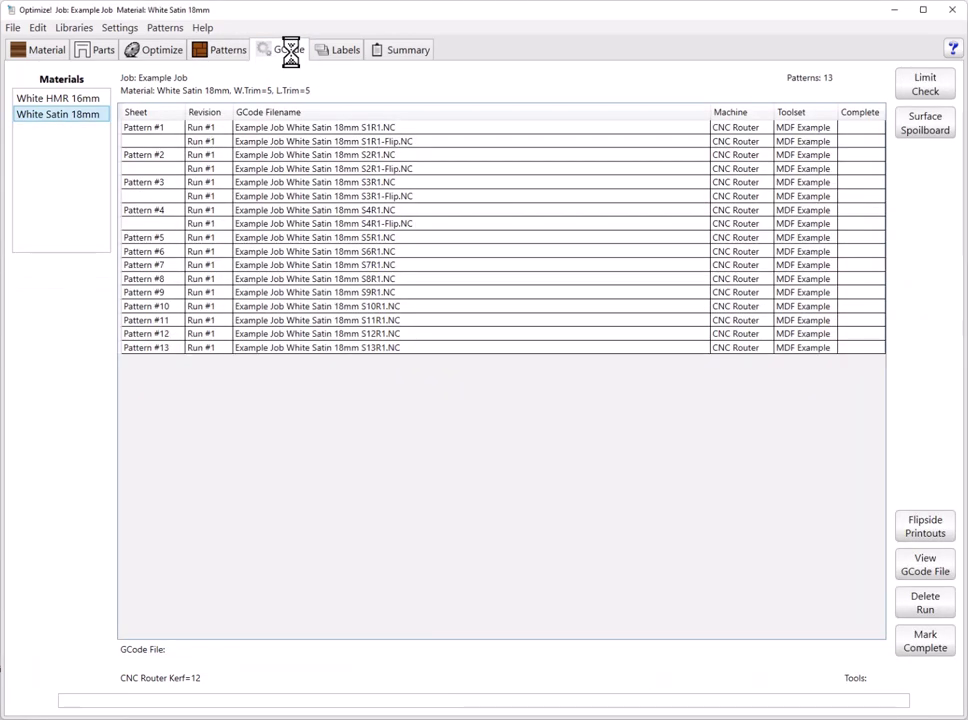
pyautogui.click(390, 142)
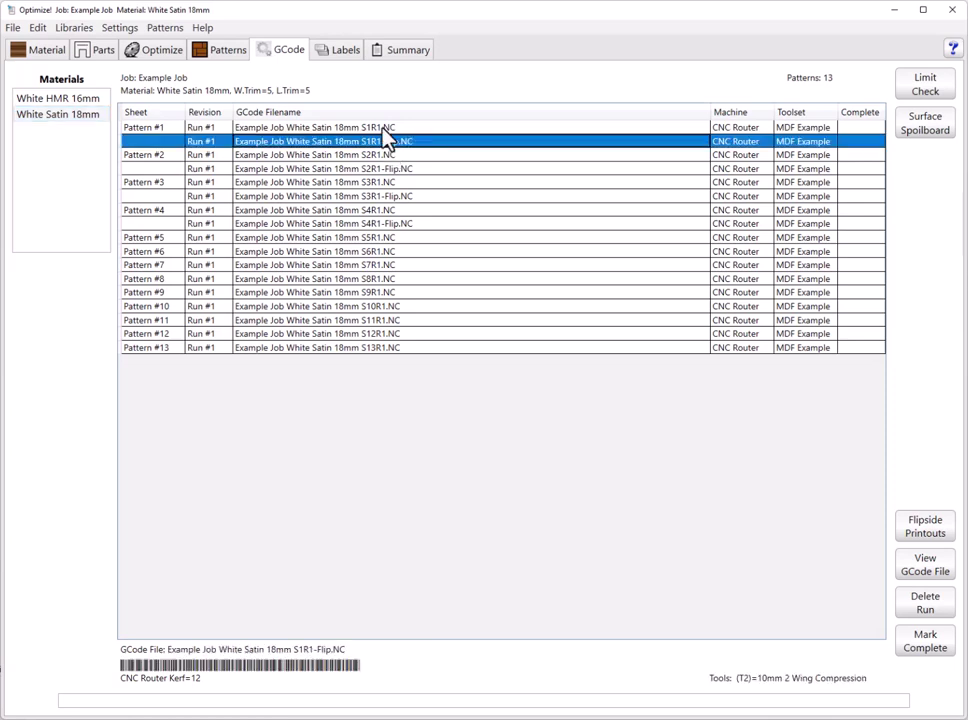
pyautogui.click(383, 128)
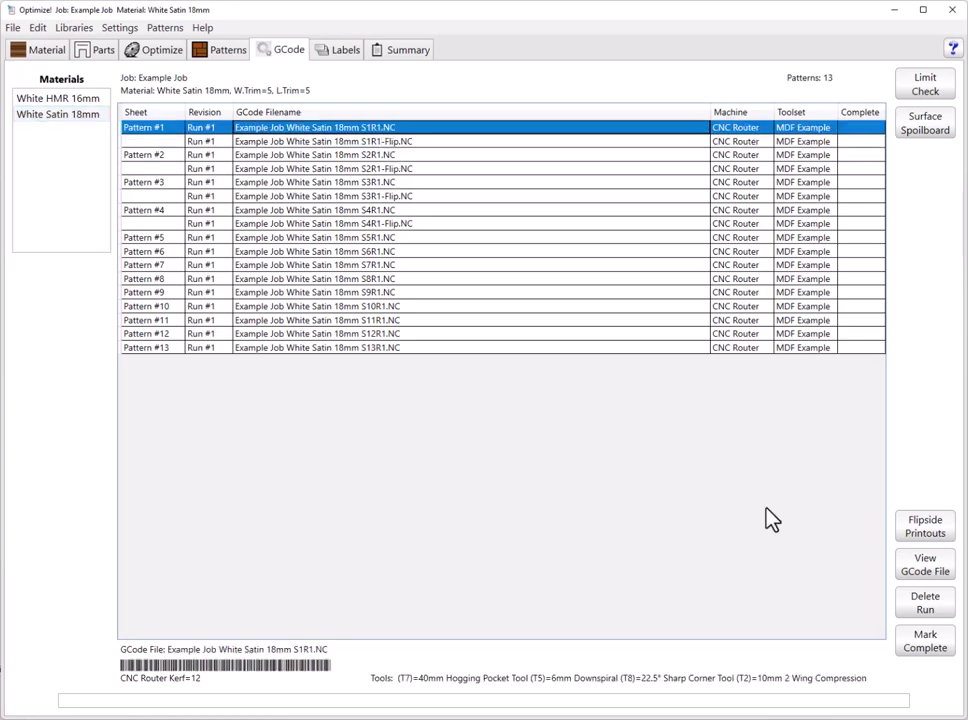
pyautogui.click(944, 532)
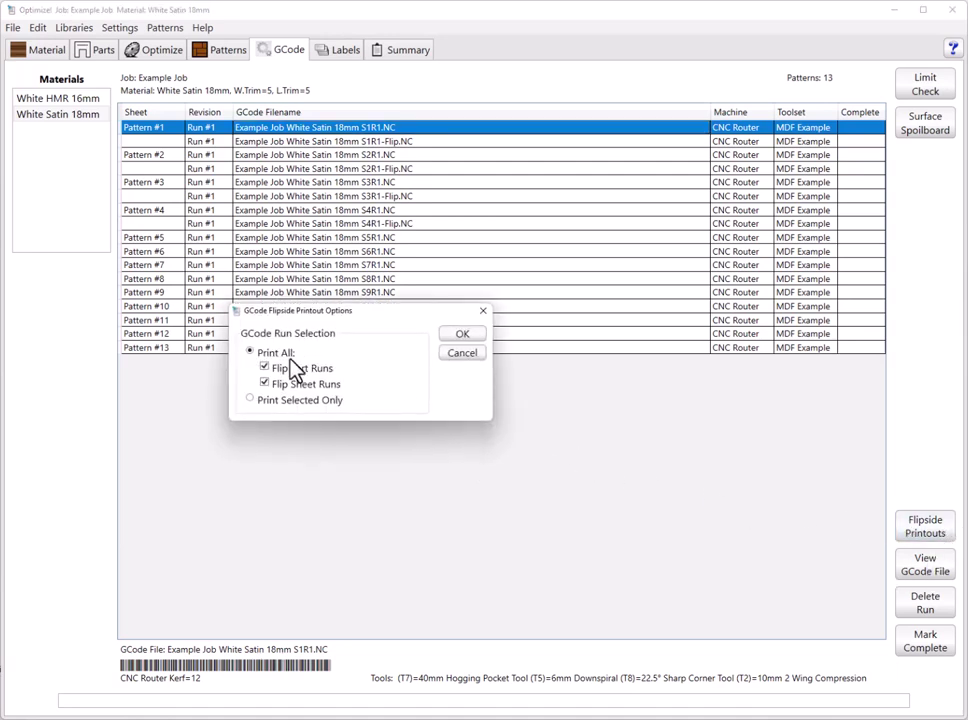
pyautogui.click(462, 334)
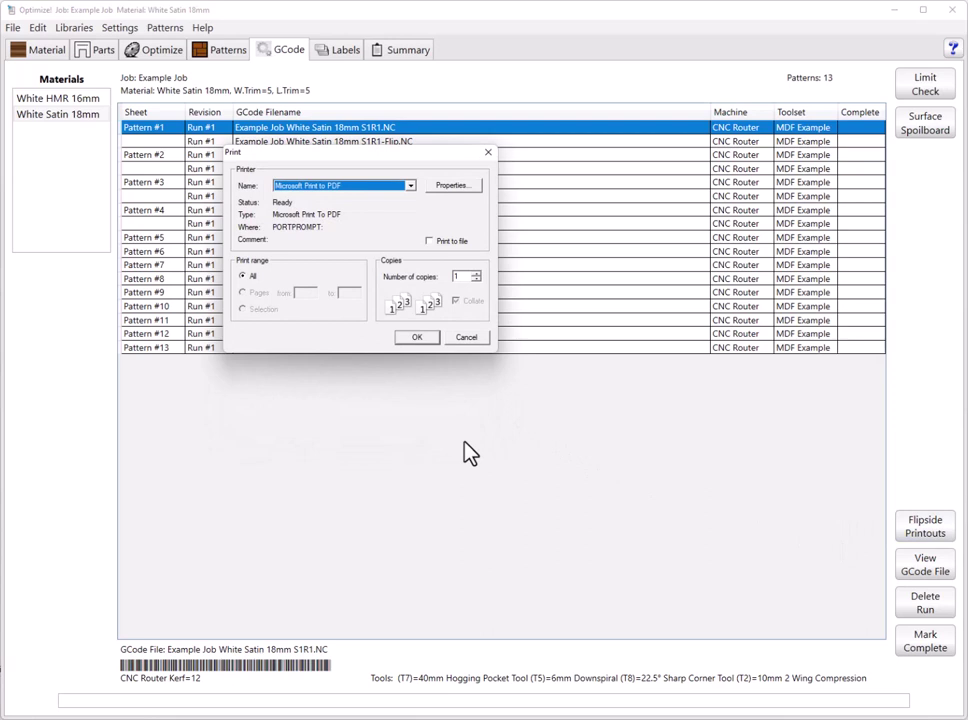
pyautogui.click(428, 336)
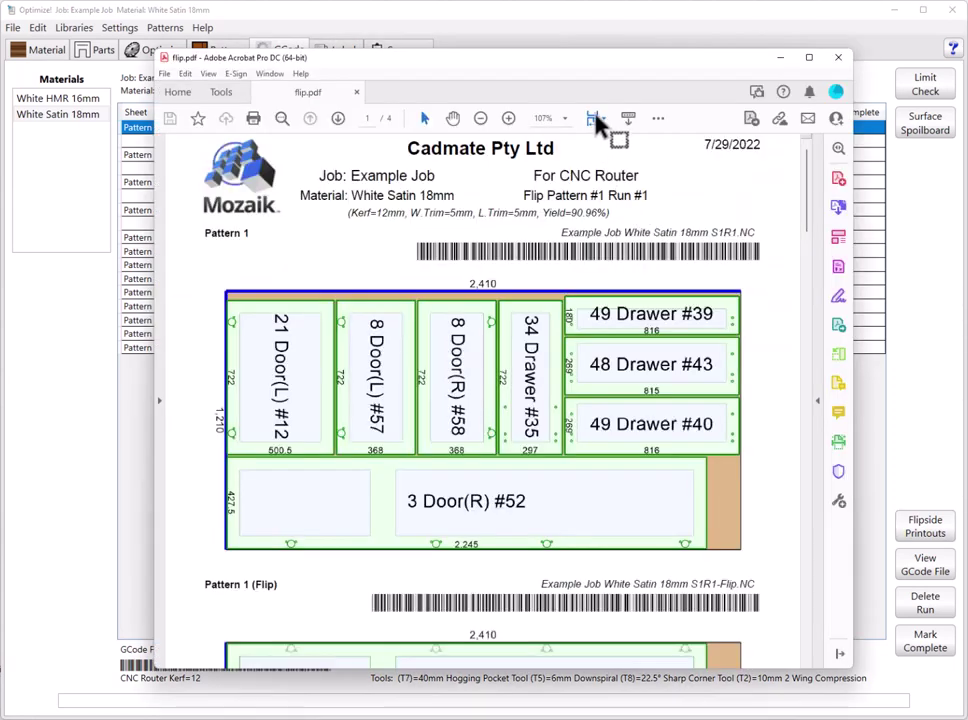
# - Review the flipside printouts in flip.pdf one full page at a time, through pattern 4, and close the PDF
pyautogui.click(598, 119)
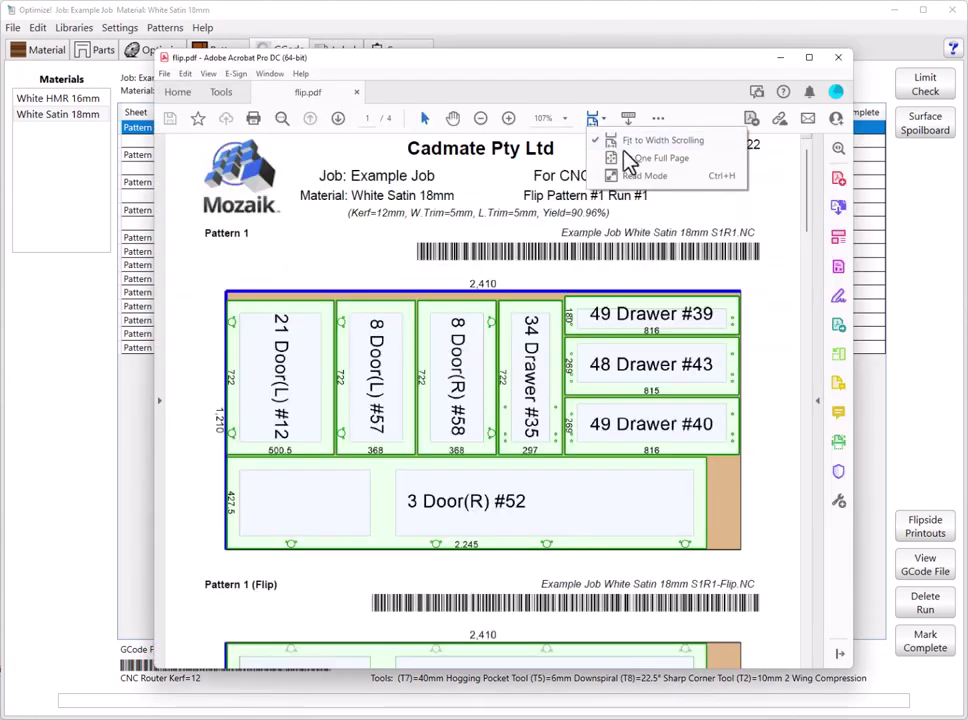
pyautogui.click(640, 160)
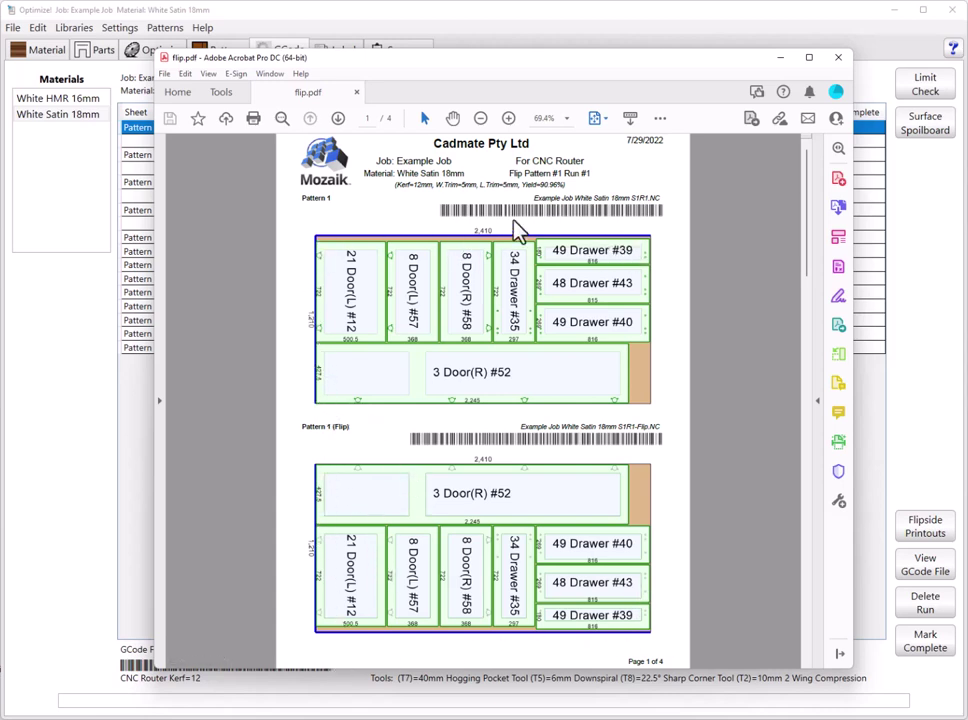
pyautogui.scroll(-1, 592, 418)
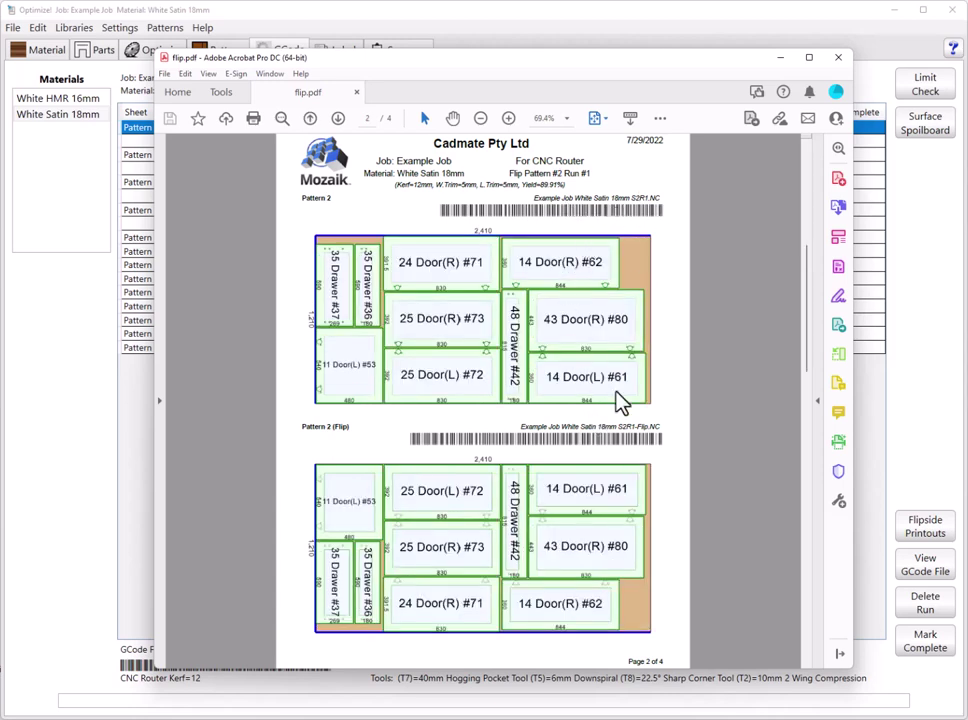
pyautogui.scroll(-1, 652, 448)
pyautogui.scroll(-1, 650, 455)
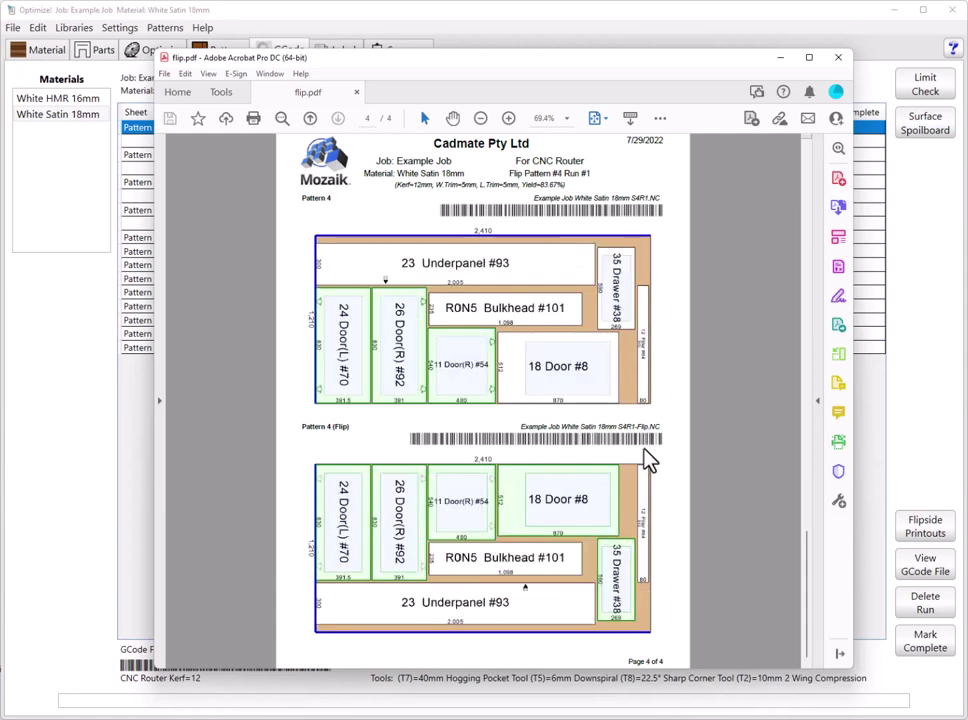
pyautogui.scroll(3, 646, 458)
pyautogui.scroll(-1, 648, 461)
pyautogui.scroll(-2, 648, 463)
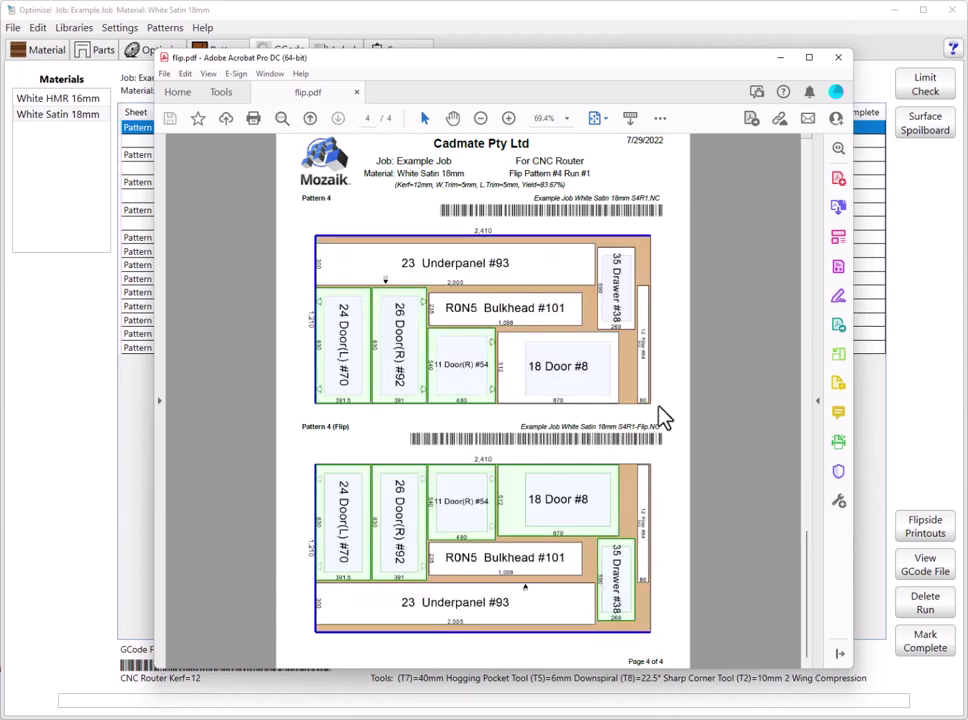
pyautogui.click(839, 58)
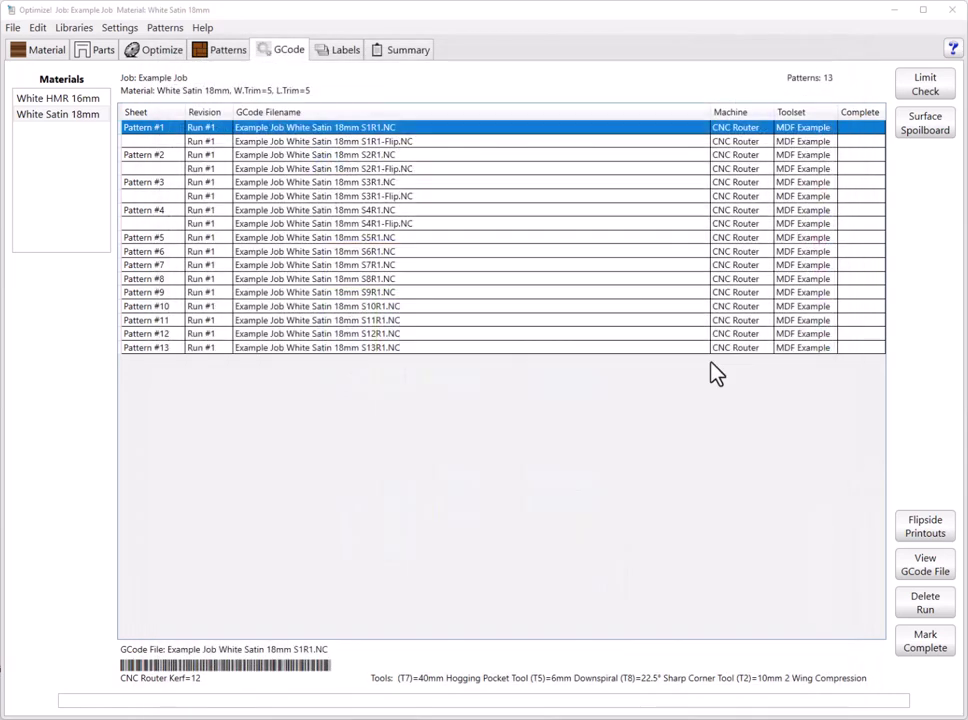
# - Open White Satin 18mm pattern #10 from the overview of all patterns
pyautogui.click(213, 57)
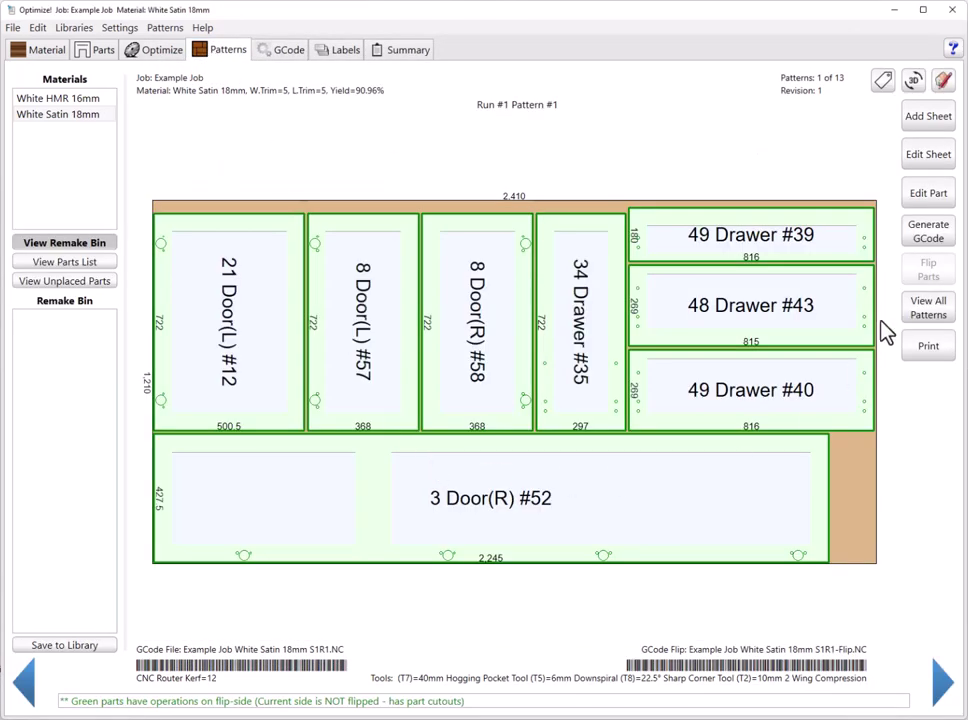
pyautogui.click(910, 308)
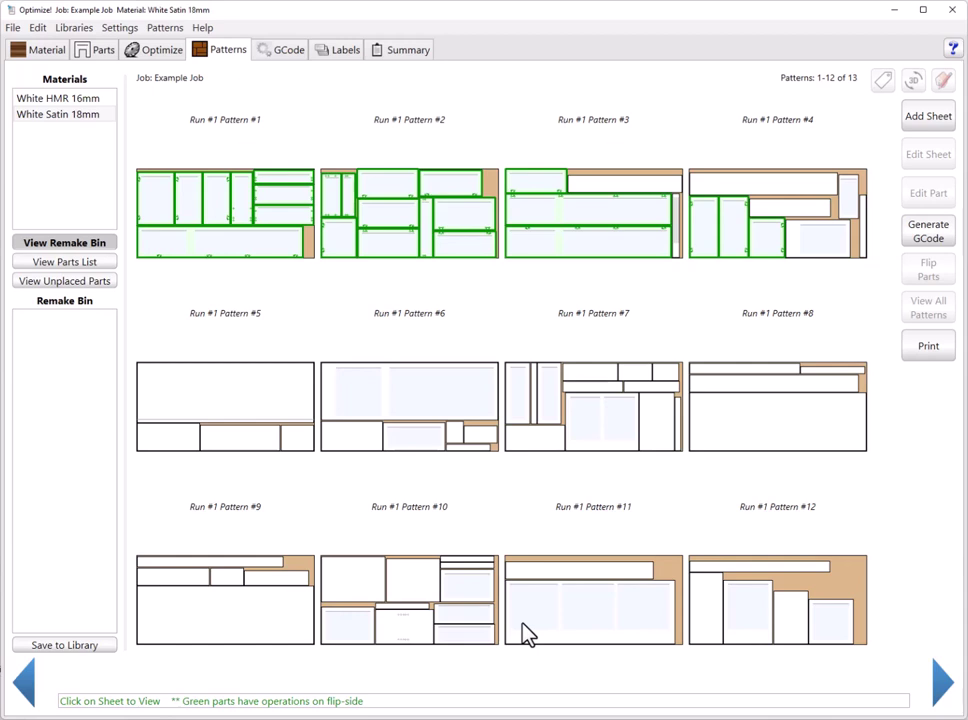
pyautogui.click(425, 617)
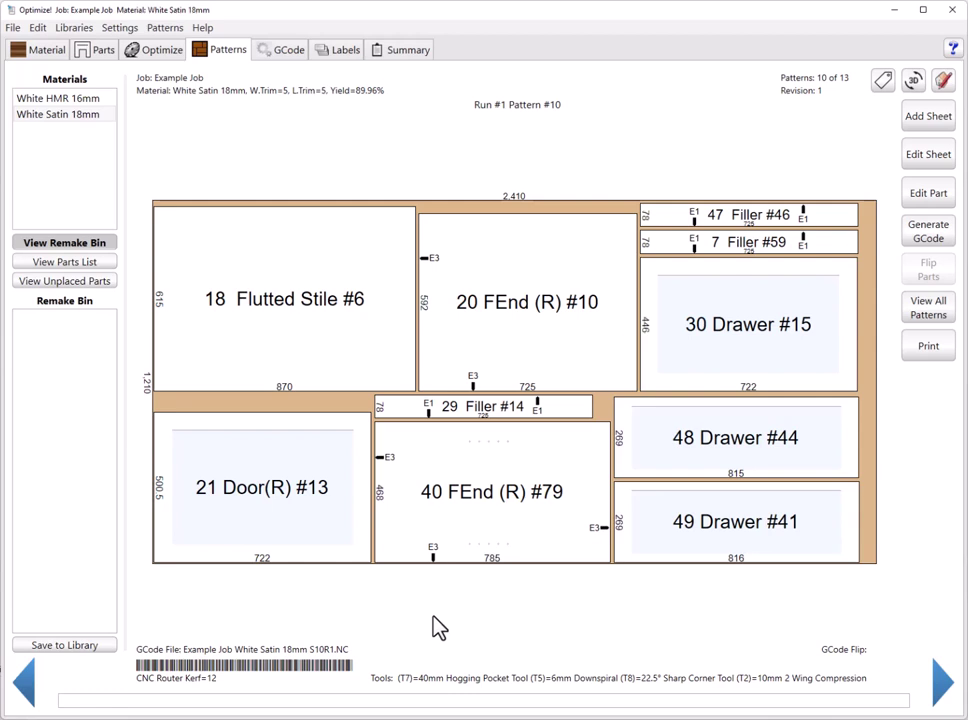
# - Delete drawers #41, #44 and #15 from pattern #10 without saving them to the paste buffer
pyautogui.click(684, 525)
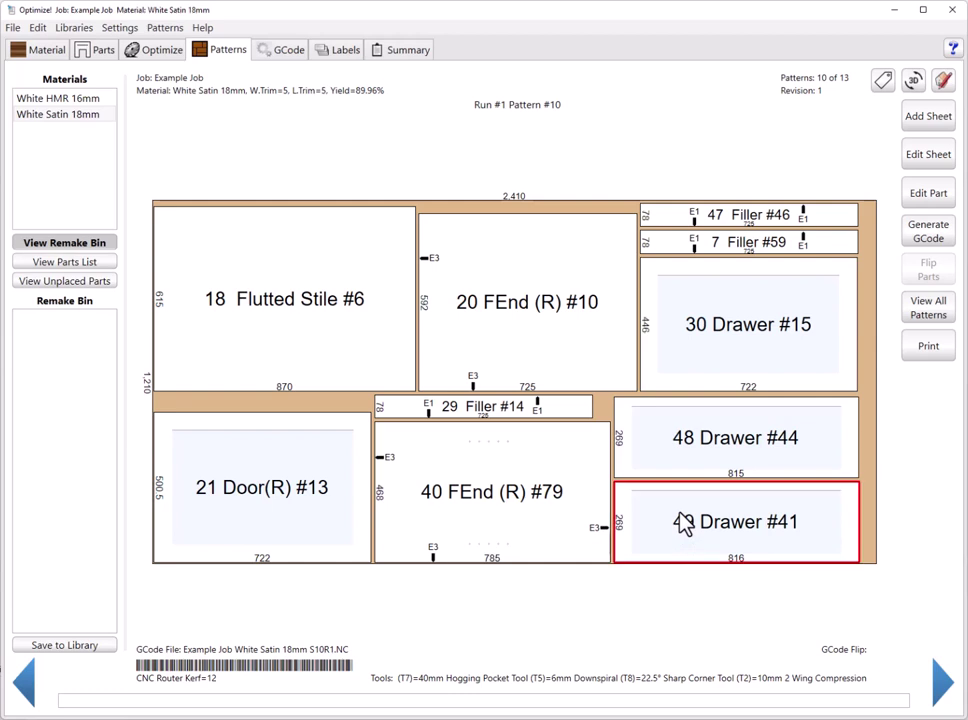
pyautogui.press('Delete')
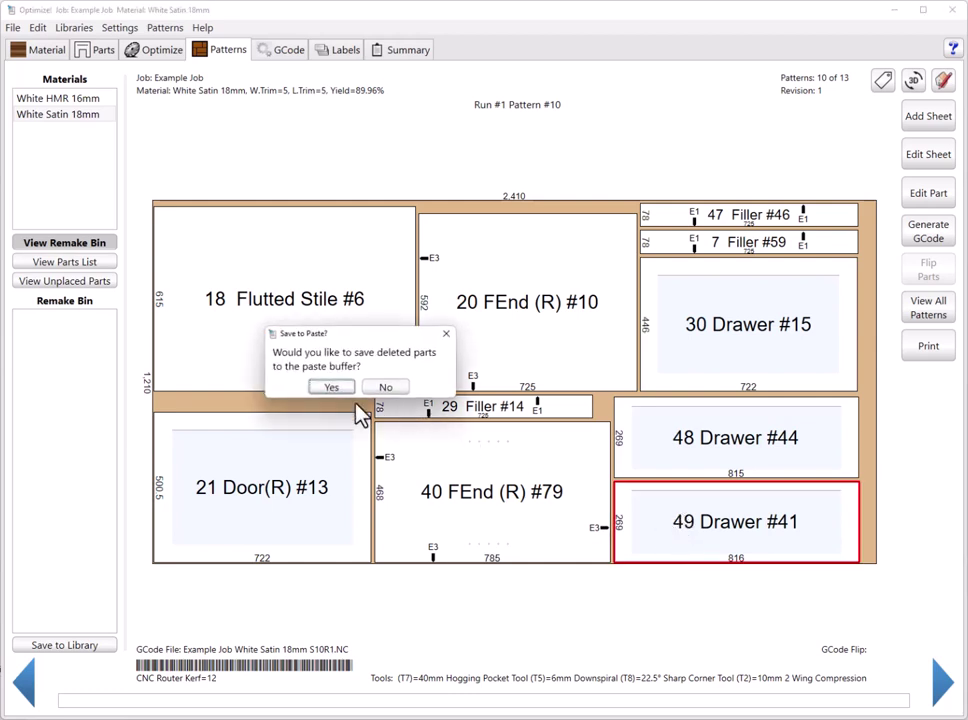
pyautogui.click(385, 388)
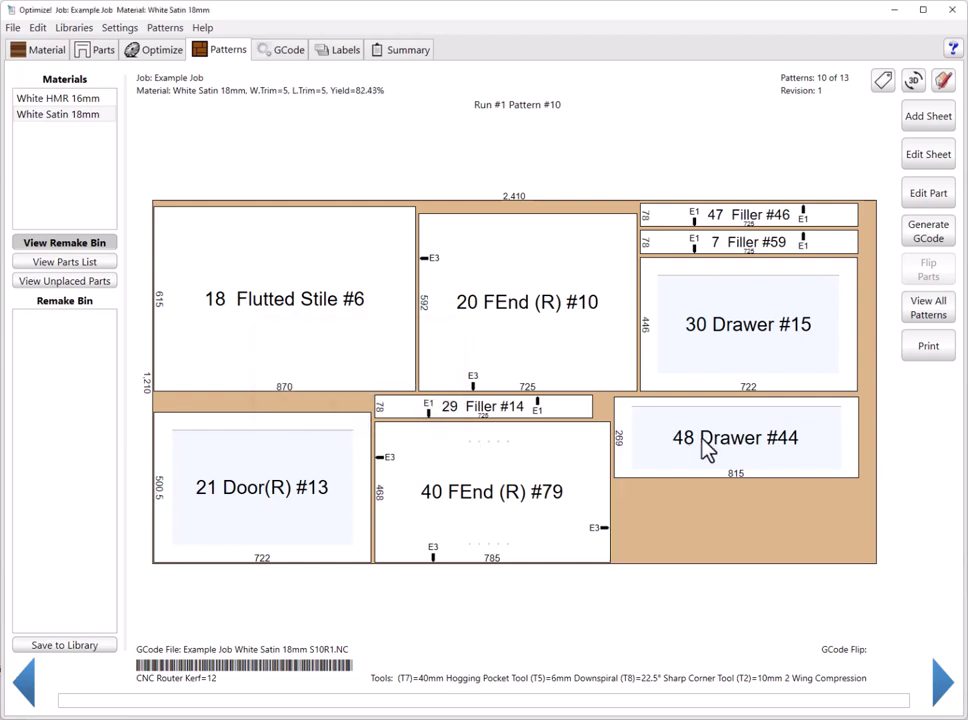
pyautogui.click(702, 450)
pyautogui.press('Delete')
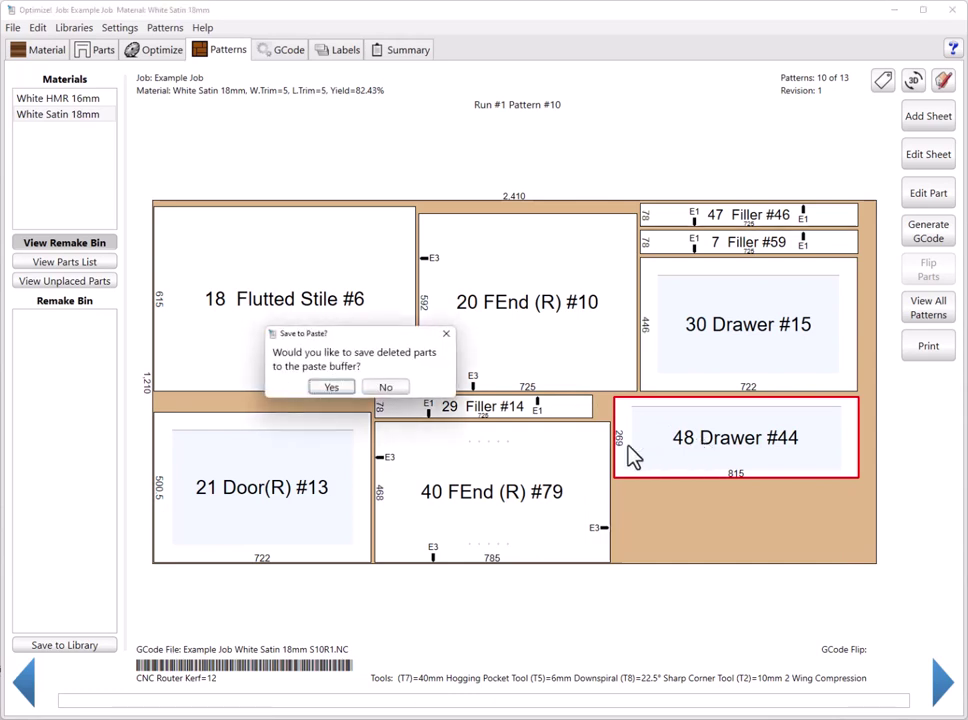
pyautogui.click(385, 389)
pyautogui.click(787, 364)
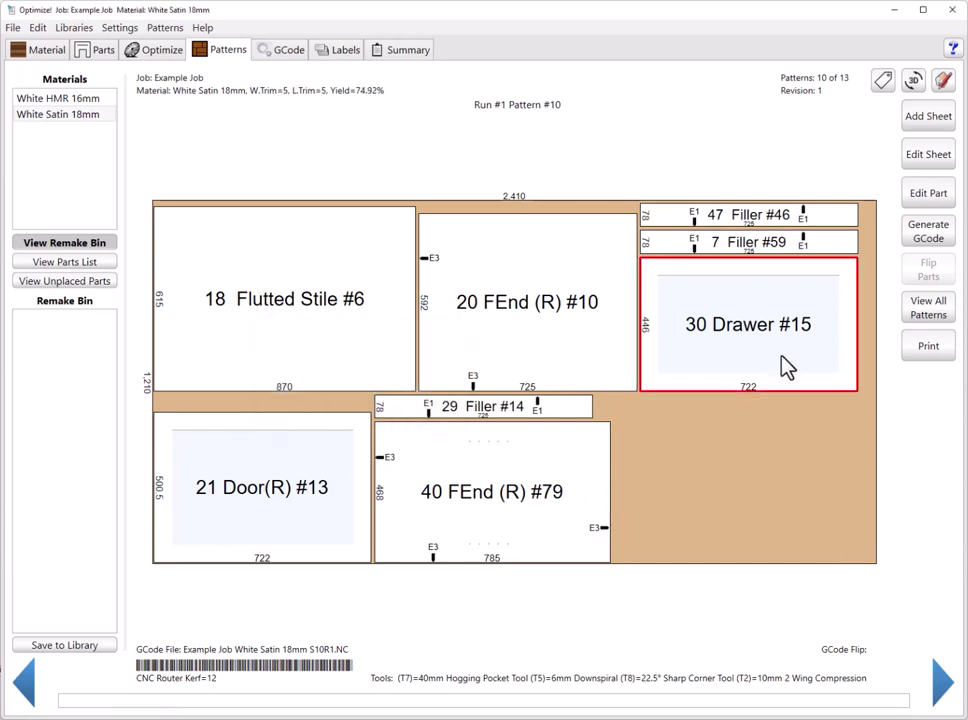
pyautogui.press('Delete')
pyautogui.click(381, 388)
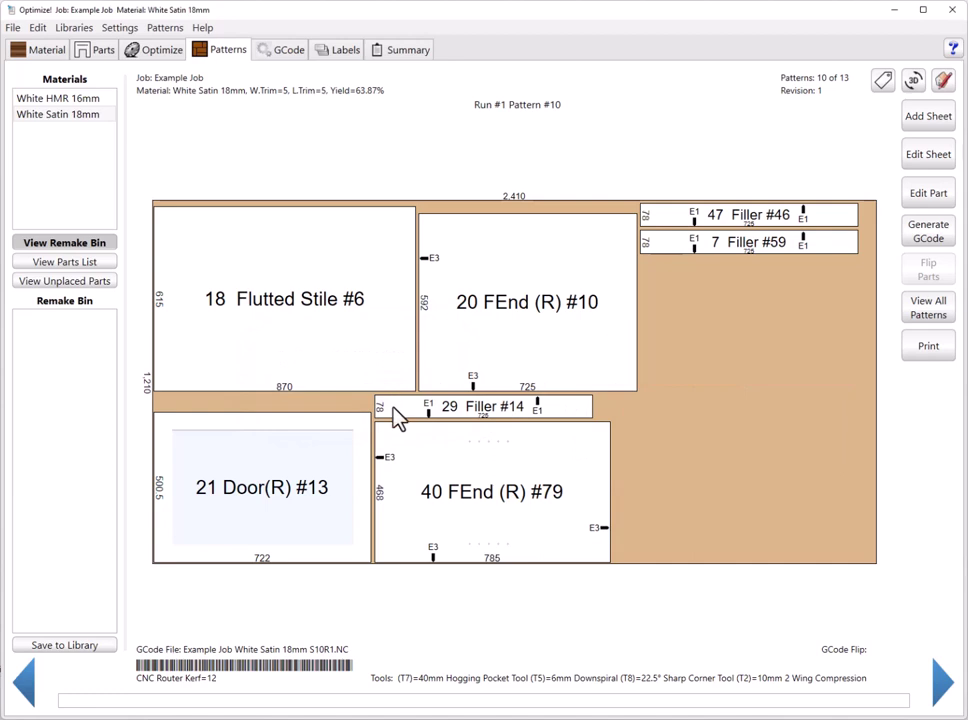
# - List the unplaced parts, and add a new blank White Satin 18mm sheet from the overview of all patterns
pyautogui.click(46, 285)
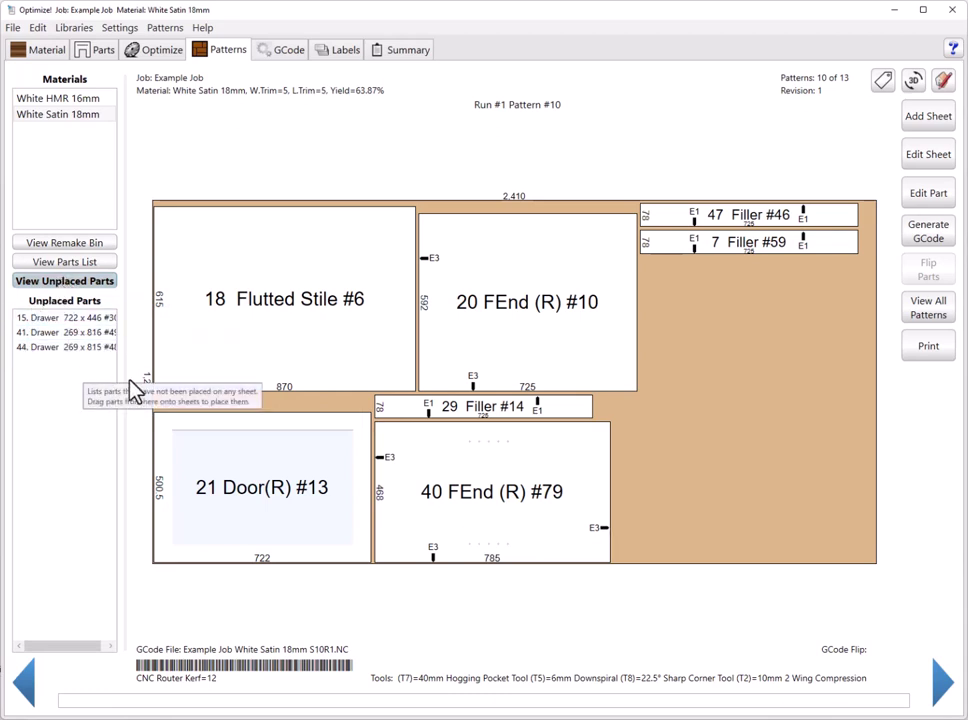
pyautogui.click(920, 310)
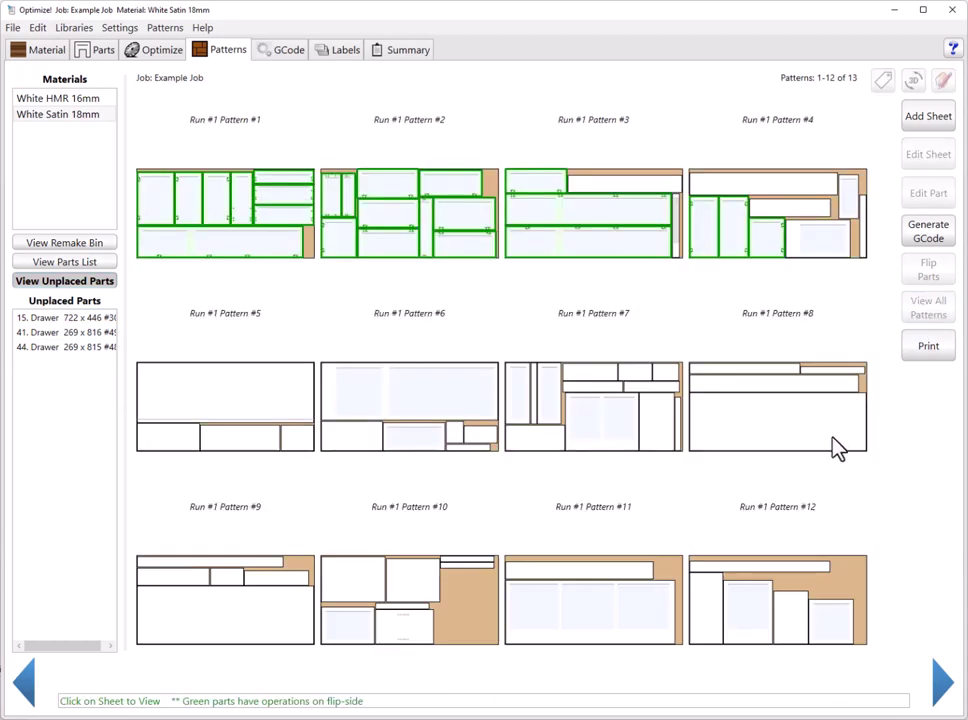
pyautogui.click(940, 118)
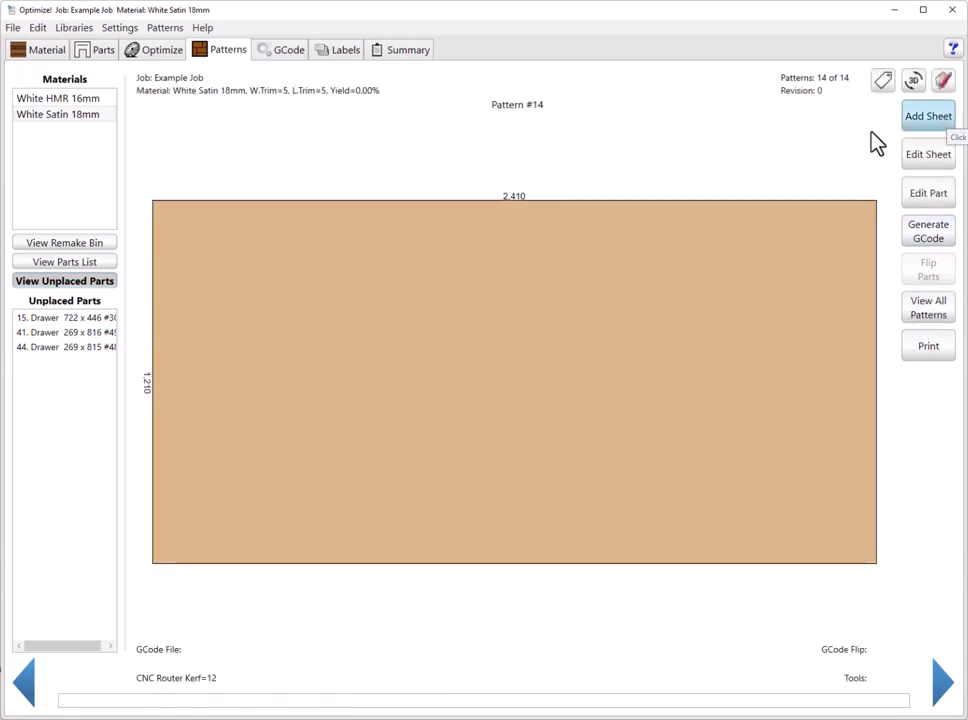
# - Place unplaced drawers #15 and #41 on the new pattern #14 sheet, and set drawer #41's rotation to 90
pyautogui.click(58, 319)
pyautogui.moveTo(60, 320); pyautogui.dragTo(320, 350)
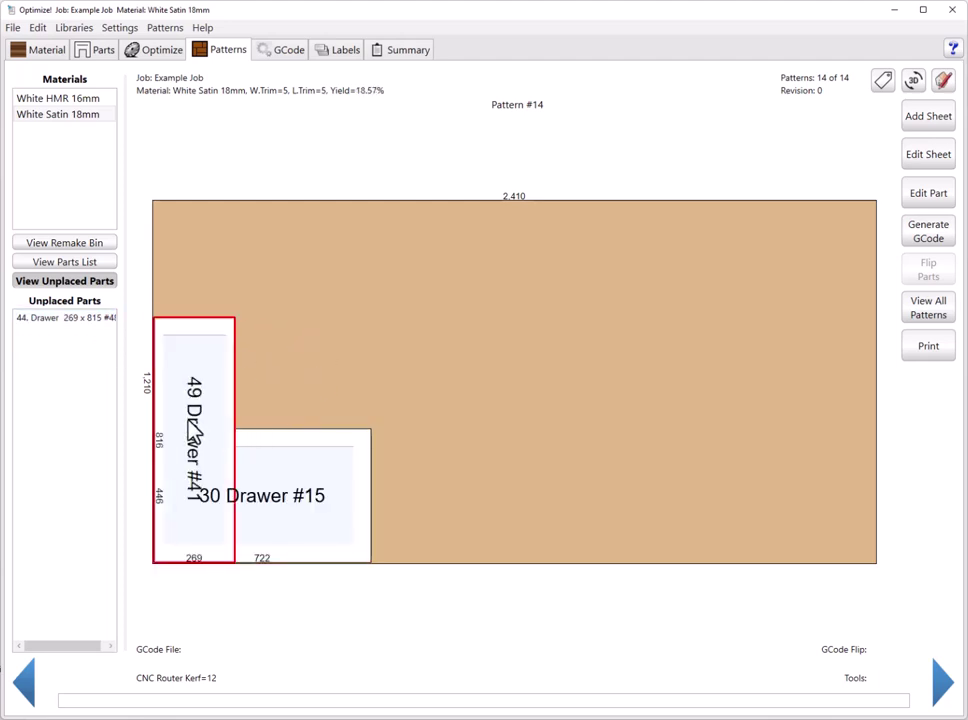
pyautogui.moveTo(200, 440); pyautogui.dragTo(537, 398)
pyautogui.doubleClick(535, 400)
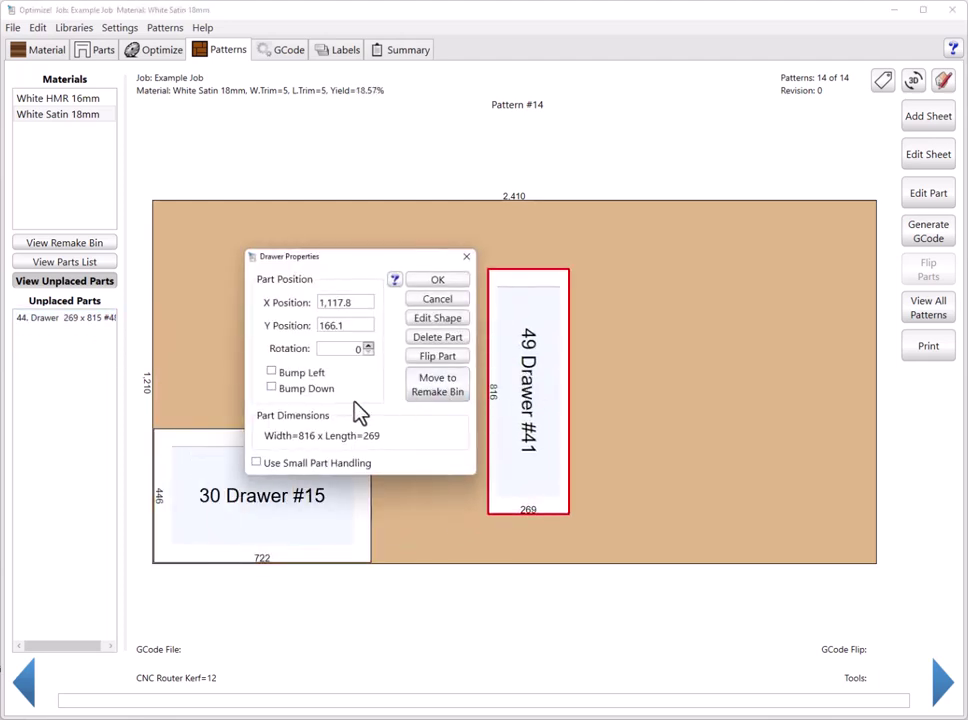
pyautogui.click(368, 345)
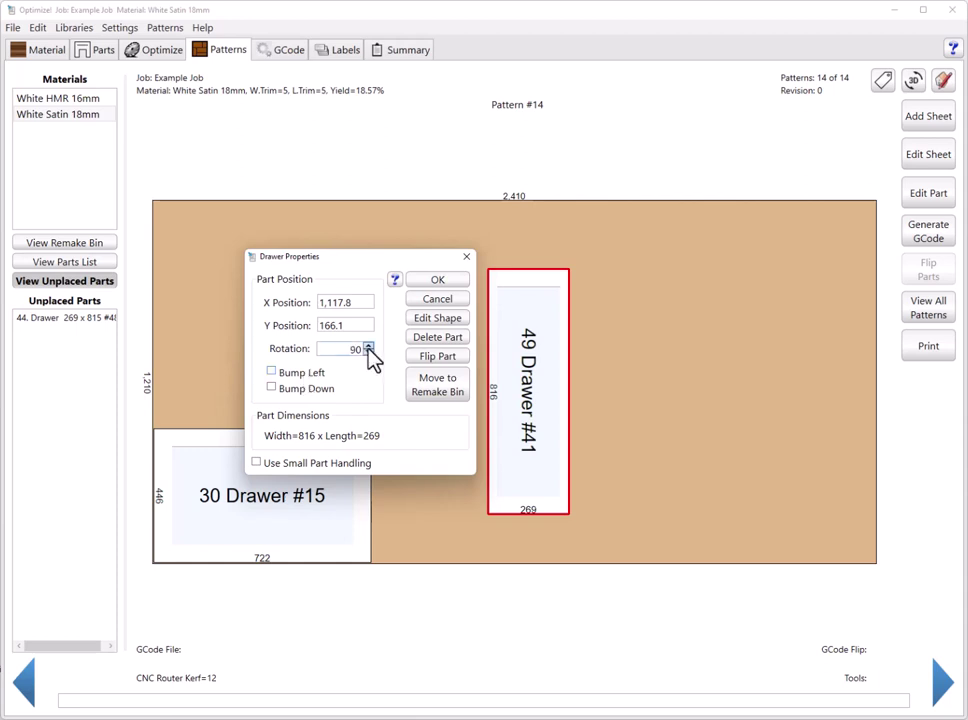
pyautogui.click(437, 283)
# - Move drawer #41 above drawer #15 and bump it left and down so it nests against it
pyautogui.moveTo(585, 480); pyautogui.dragTo(364, 355)
pyautogui.doubleClick(370, 366)
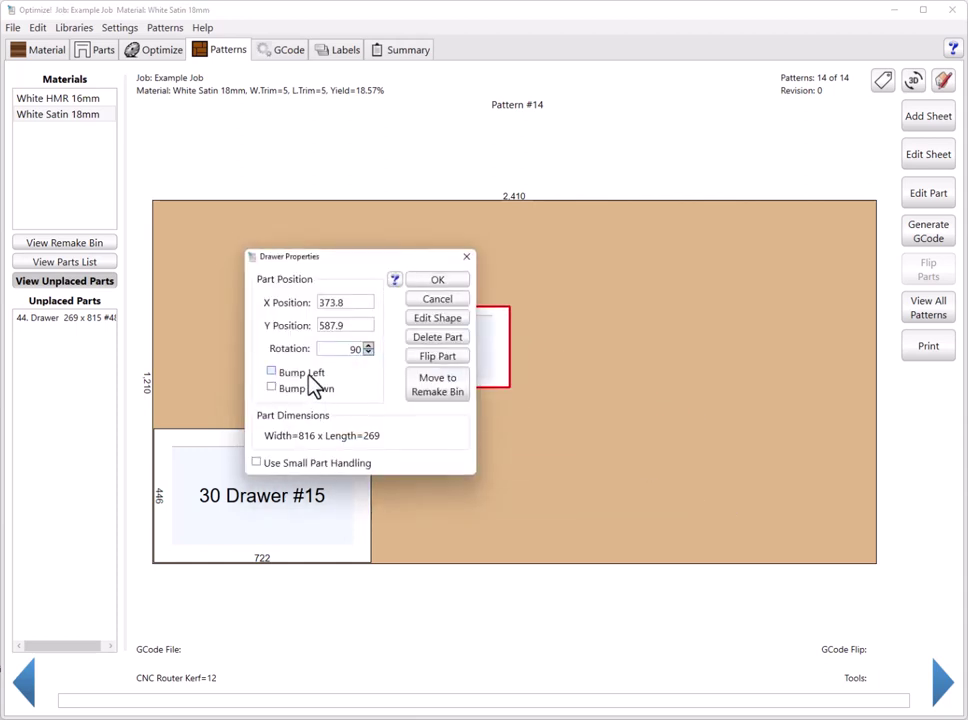
pyautogui.click(301, 372)
pyautogui.click(306, 388)
pyautogui.click(437, 283)
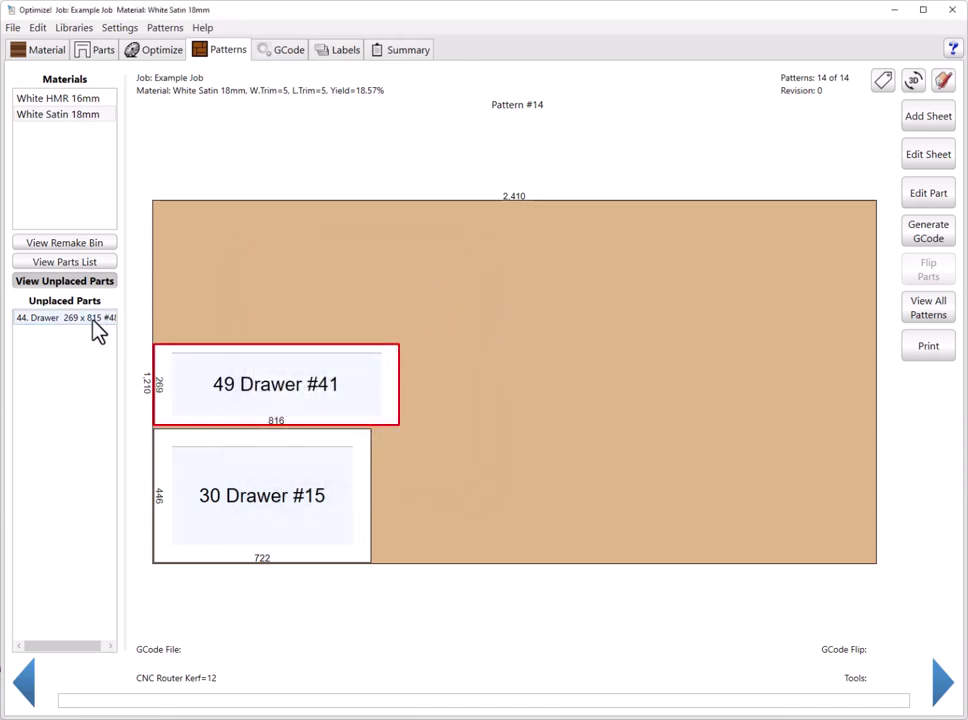
# - Place the remaining unplaced drawer #44 on pattern #14 in the free area and set its rotation to 90
pyautogui.moveTo(91, 318); pyautogui.dragTo(413, 400)
pyautogui.moveTo(198, 428); pyautogui.dragTo(445, 426)
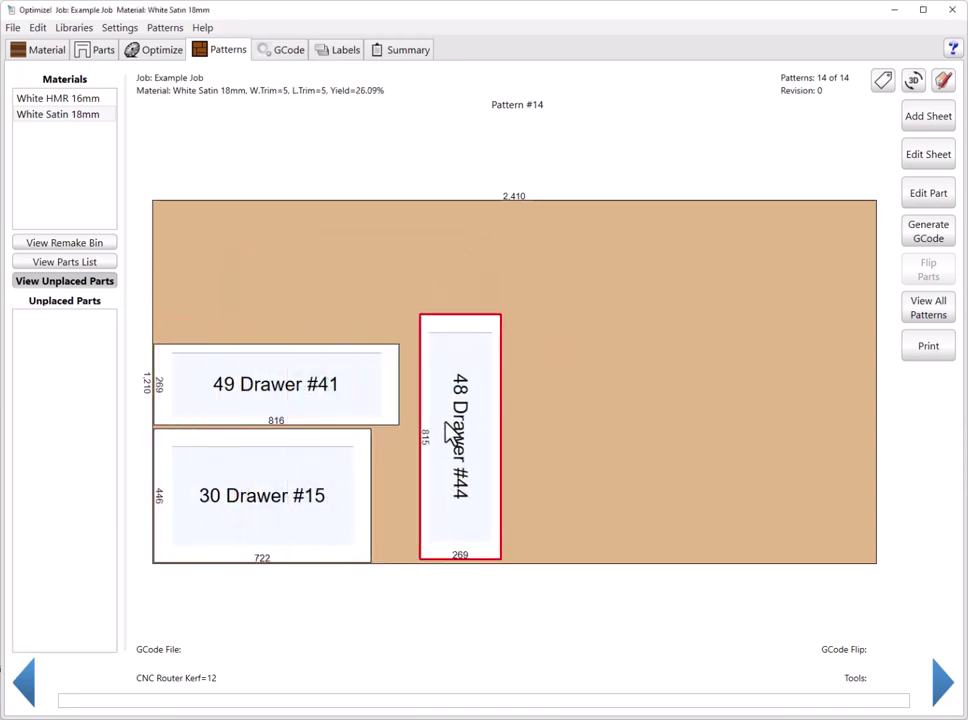
pyautogui.doubleClick(443, 422)
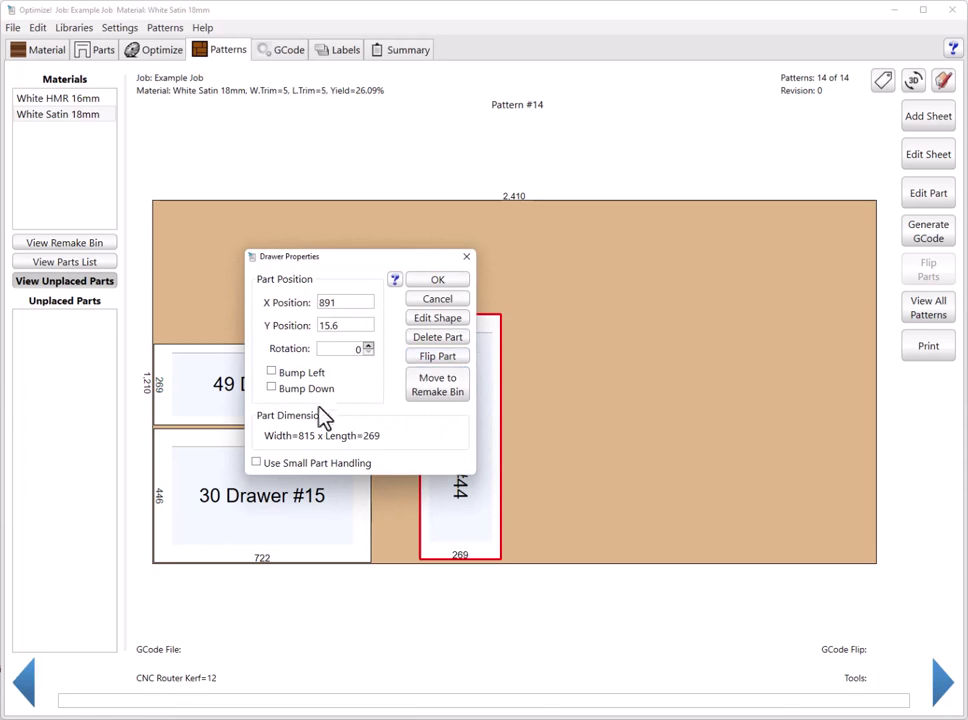
pyautogui.click(368, 345)
pyautogui.click(440, 283)
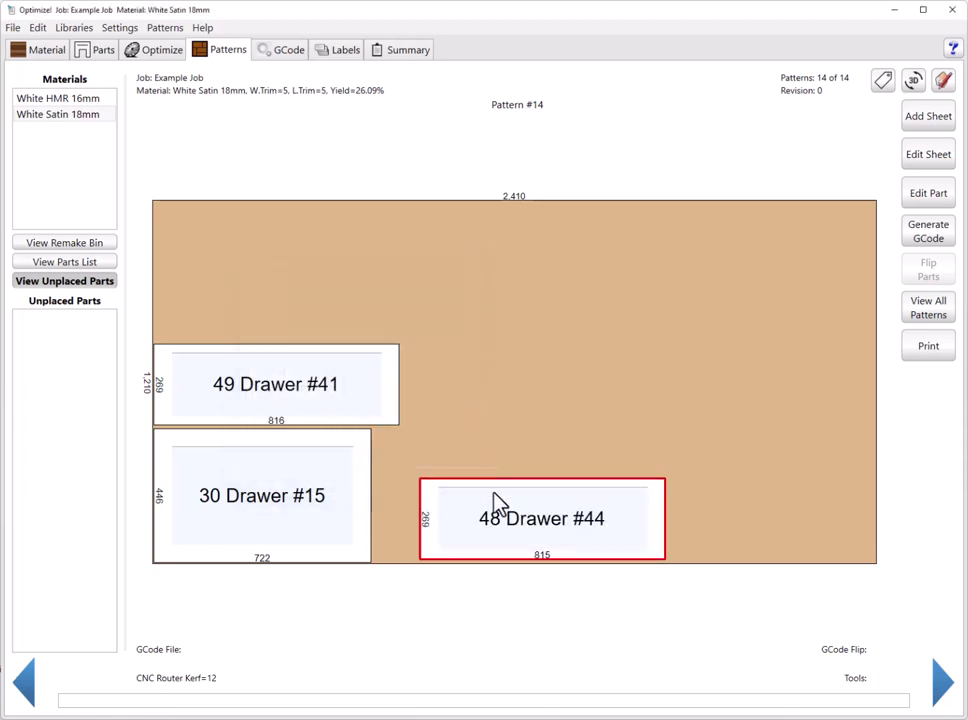
# - Move drawer #44 above drawer #41 and bump it left and down into place
pyautogui.moveTo(497, 503); pyautogui.dragTo(397, 295)
pyautogui.doubleClick(400, 298)
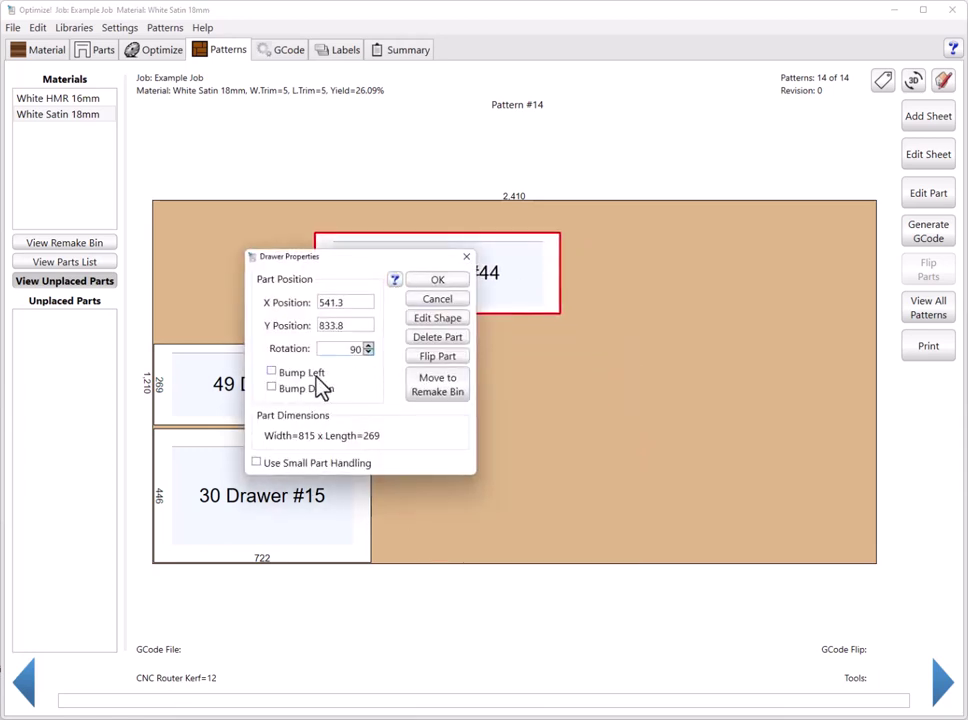
pyautogui.click(312, 373)
pyautogui.click(316, 388)
pyautogui.click(438, 283)
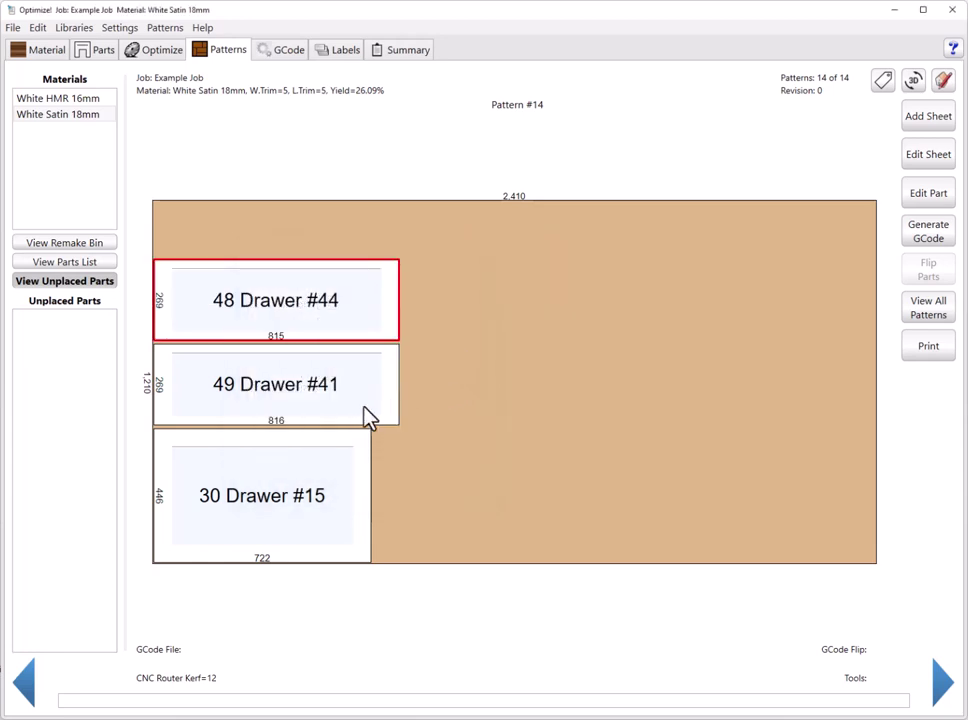
# - Enable small part handling in the properties of drawer #44
pyautogui.doubleClick(341, 320)
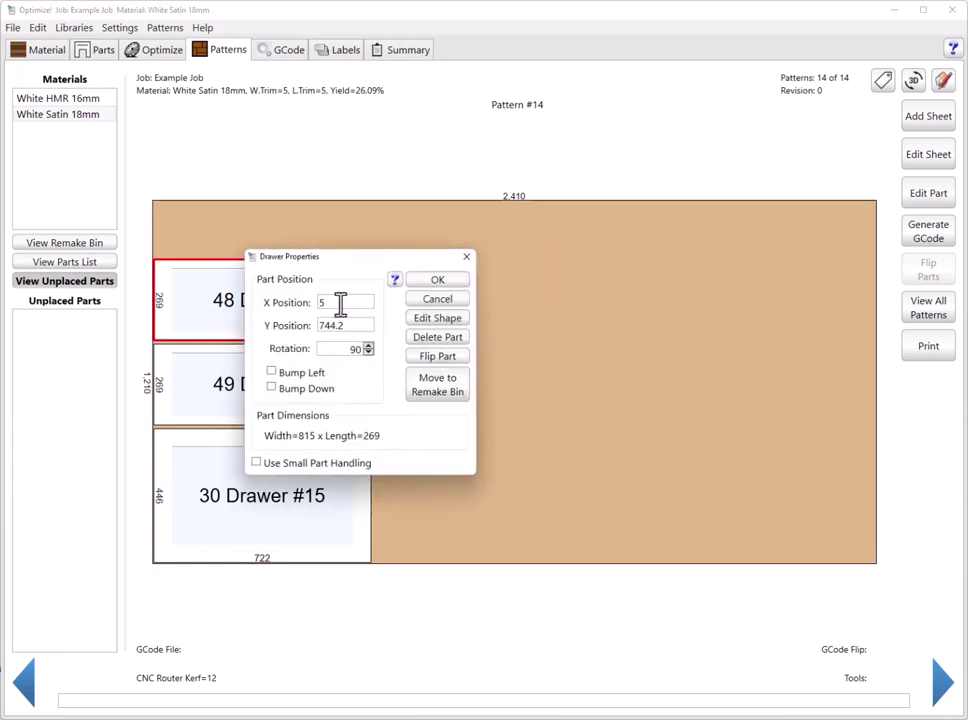
pyautogui.doubleClick(335, 325)
pyautogui.click(262, 465)
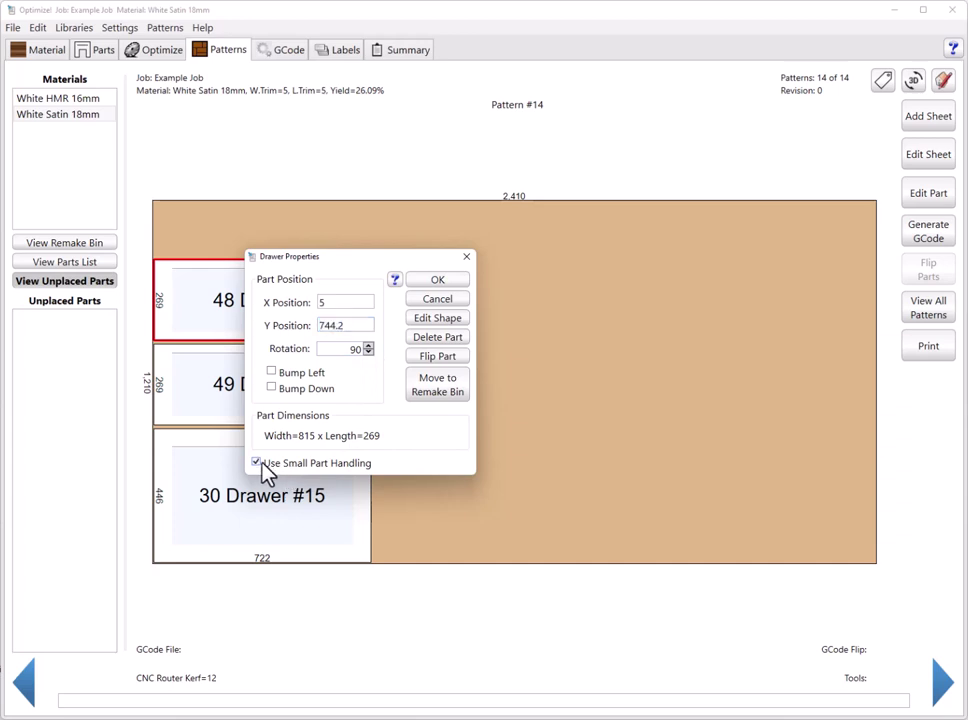
pyautogui.click(455, 282)
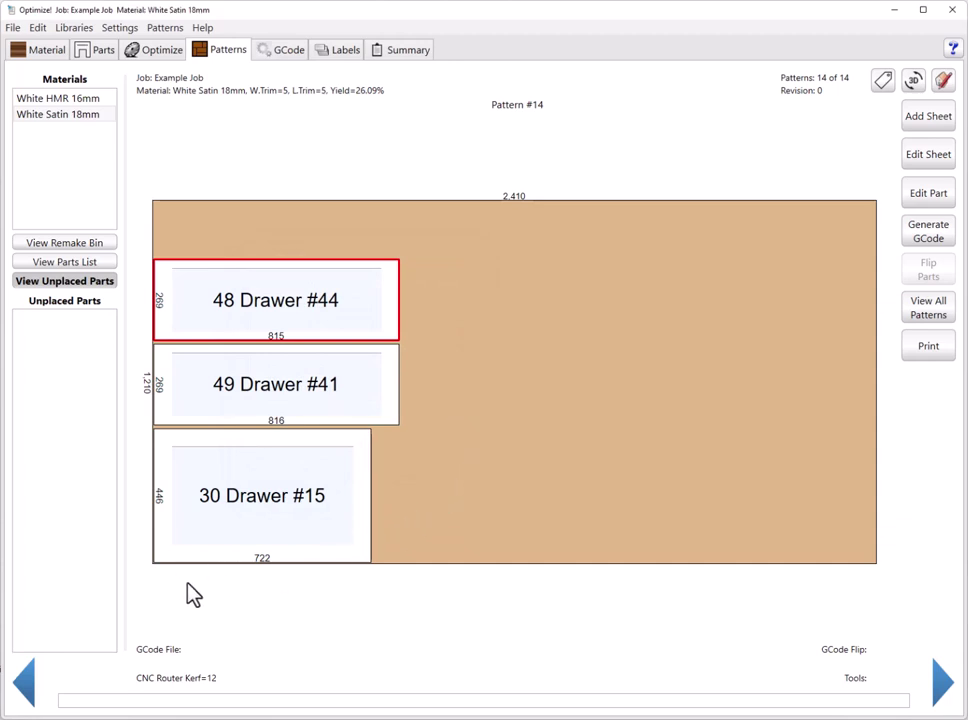
# - Calculate the GCode toolpaths for pattern #14 and preview the T7 hogging pocket, T5 6mm Downspiral and T8 sharp corner paths
pyautogui.click(944, 237)
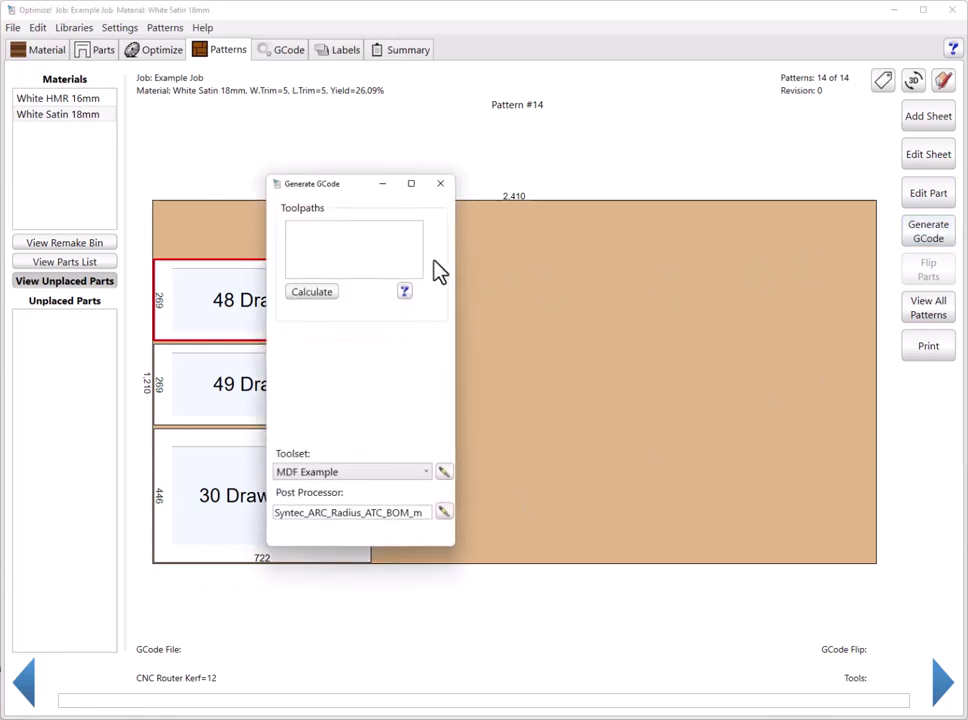
pyautogui.click(322, 298)
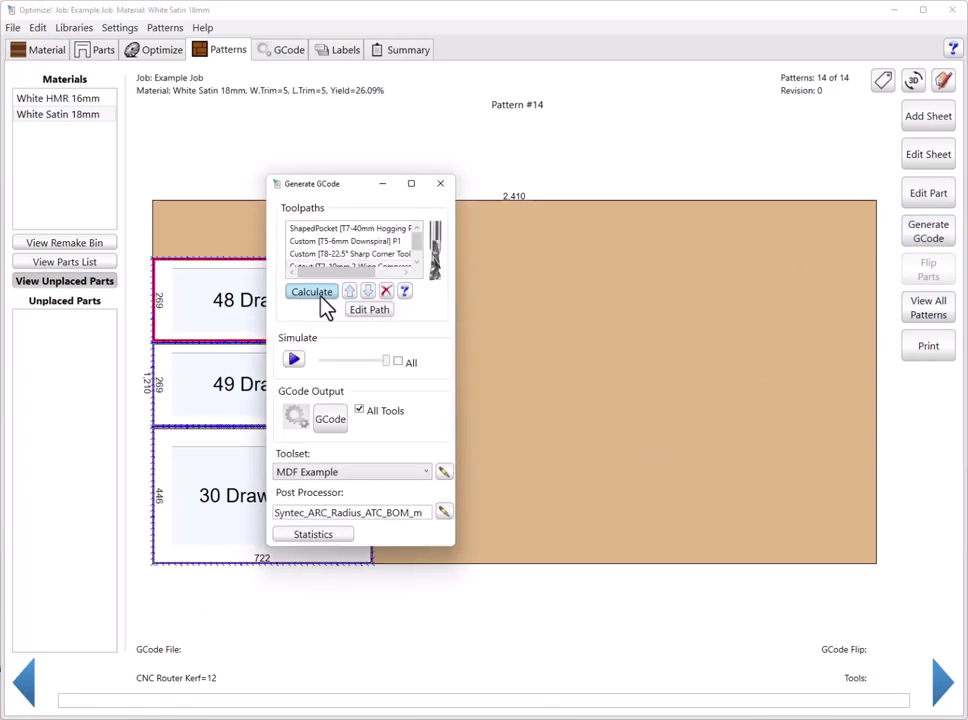
pyautogui.moveTo(345, 184); pyautogui.dragTo(537, 178)
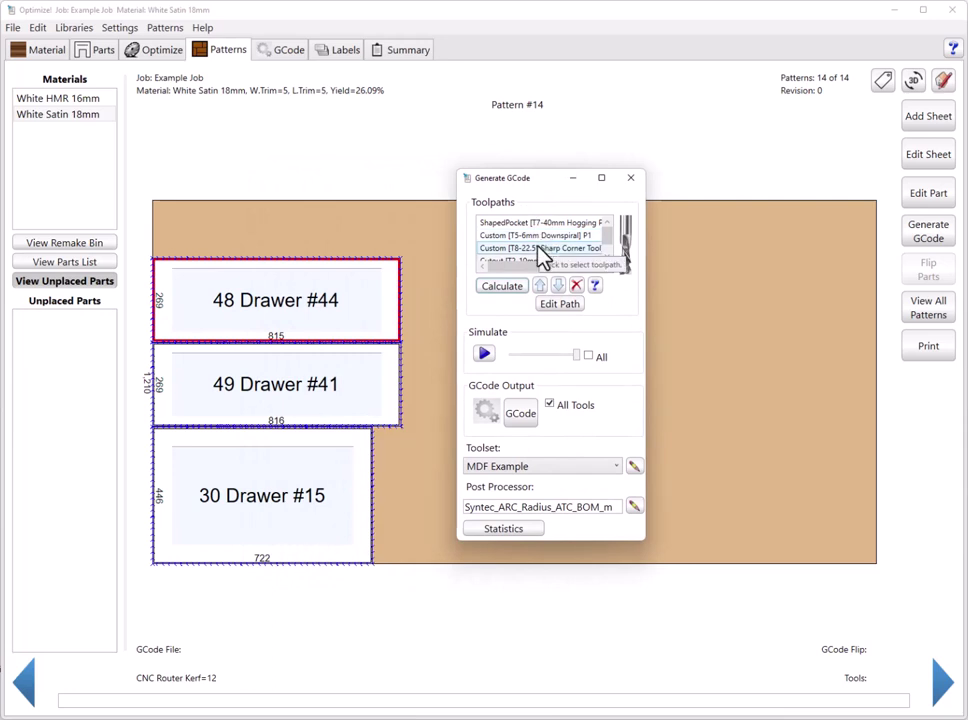
pyautogui.click(535, 223)
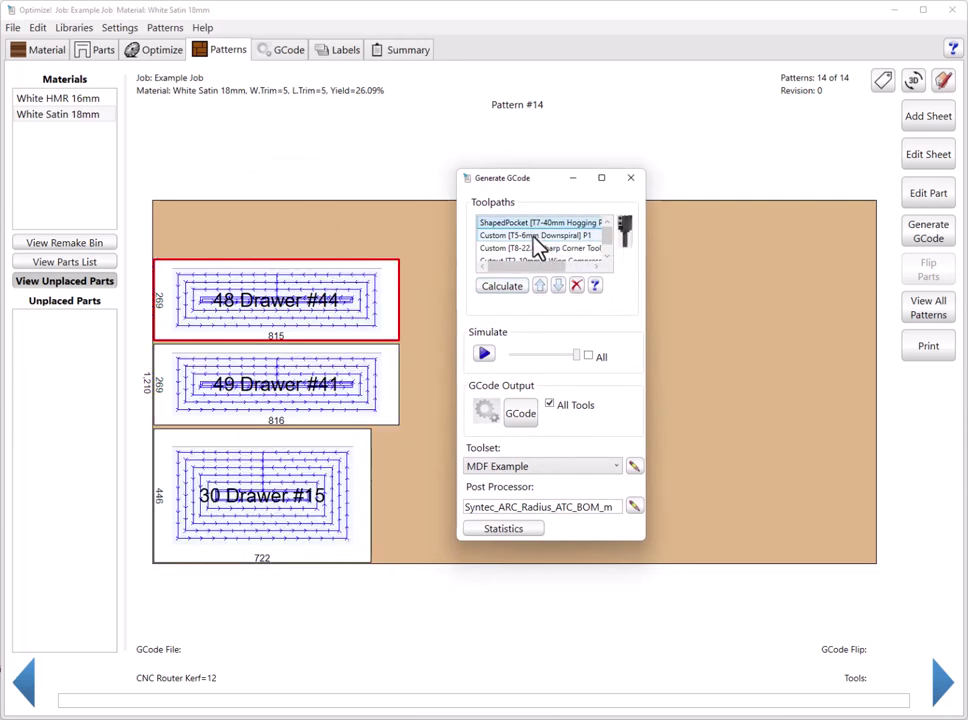
pyautogui.click(535, 238)
pyautogui.click(547, 245)
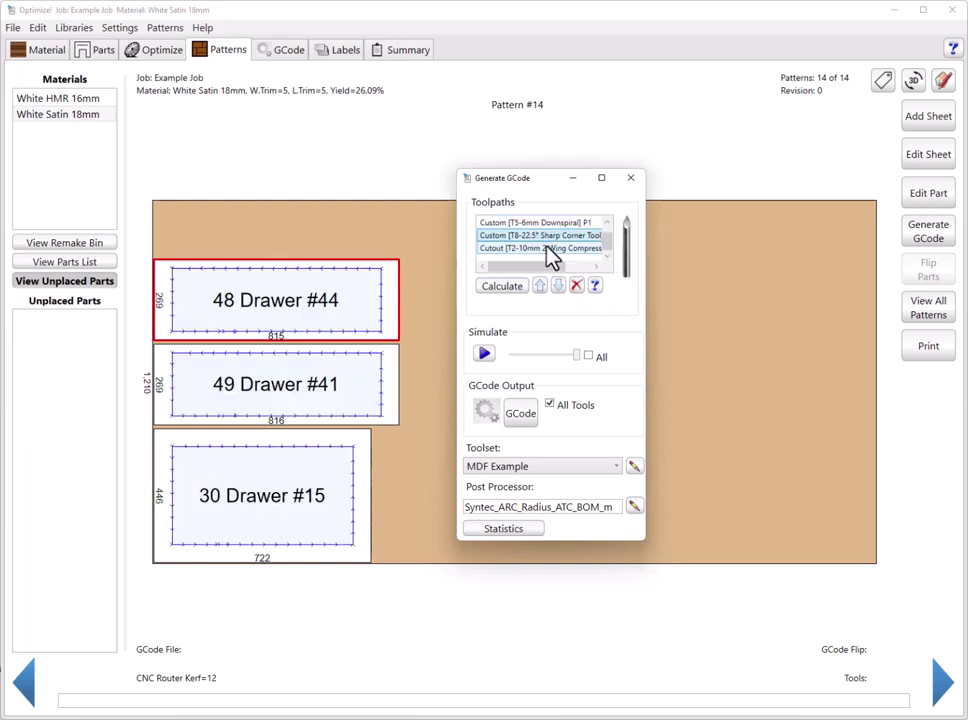
pyautogui.scroll(1, 550, 240)
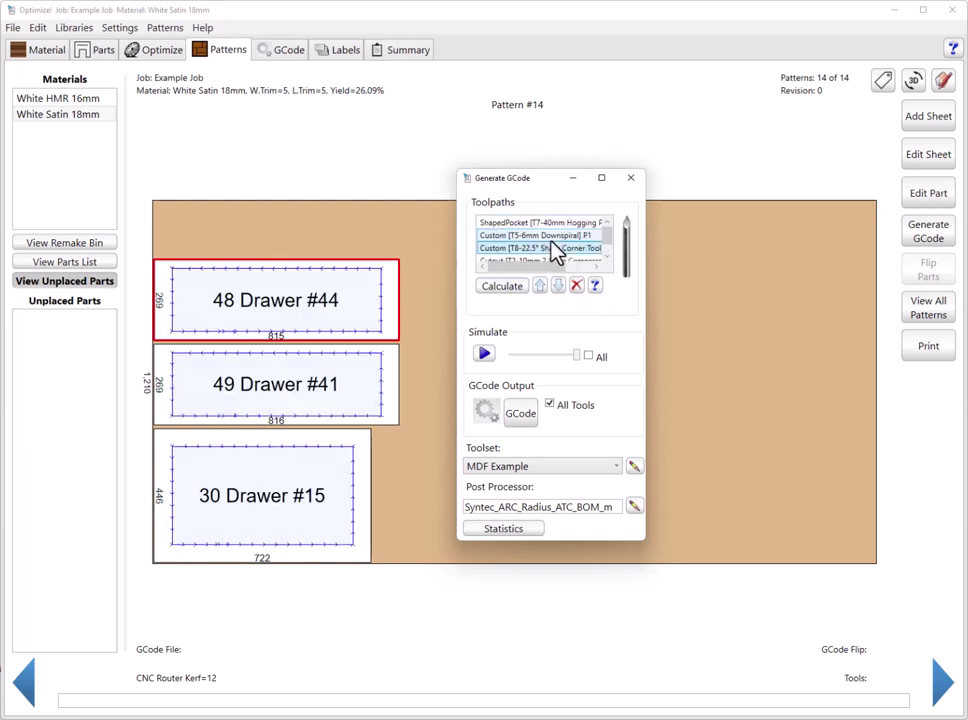
pyautogui.click(549, 241)
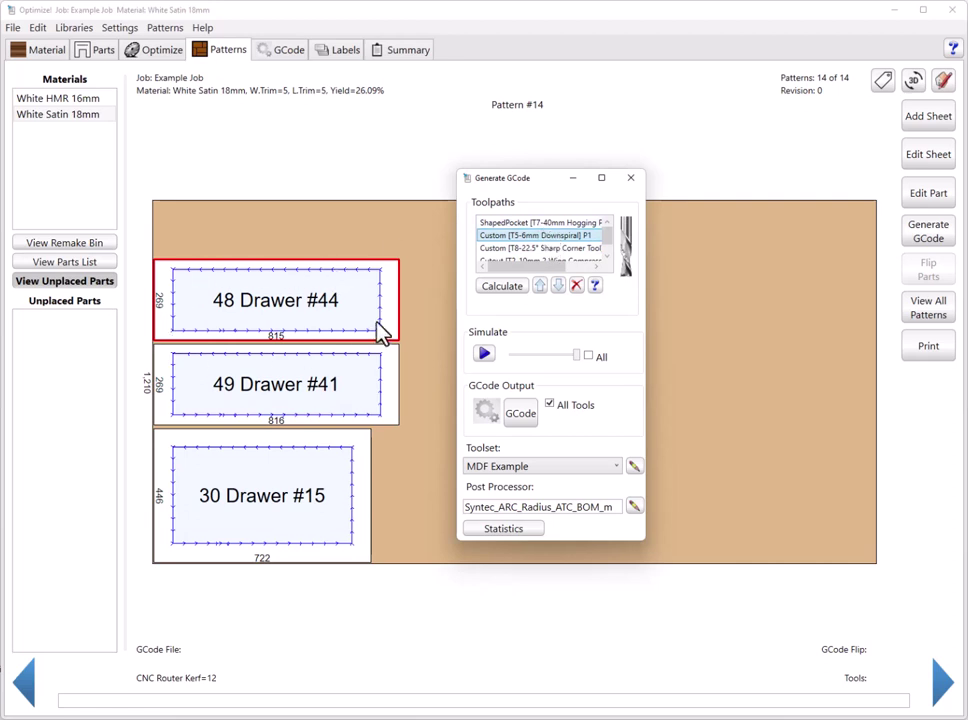
pyautogui.click(540, 223)
# - Reorder the toolpaths so T5 6mm Downspiral runs first, and delete the T2 10mm cutout toolpath
pyautogui.click(547, 240)
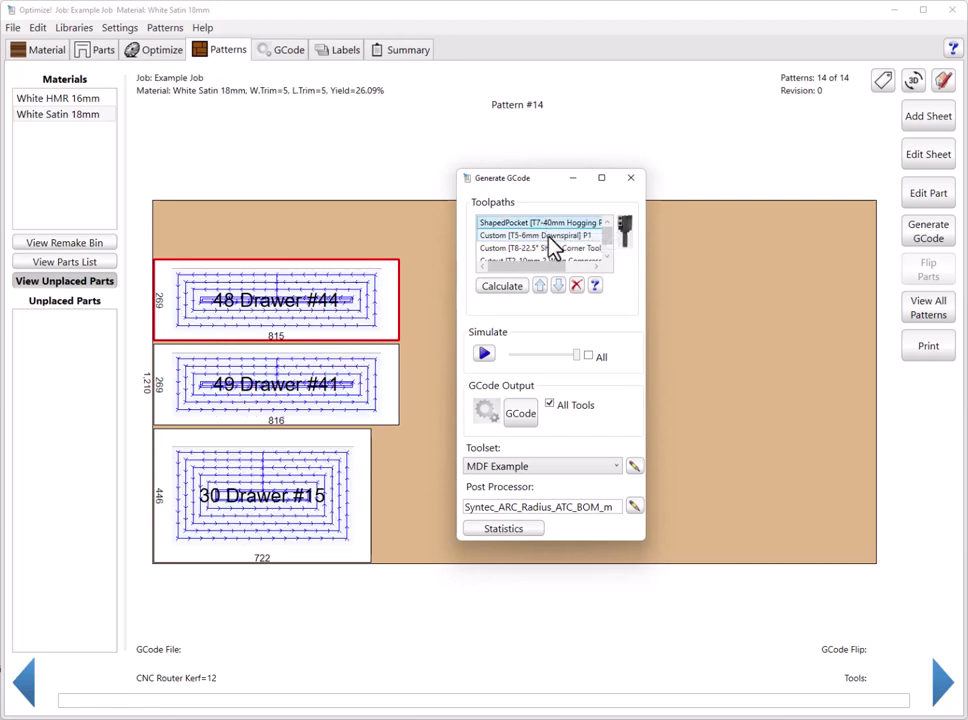
pyautogui.click(540, 286)
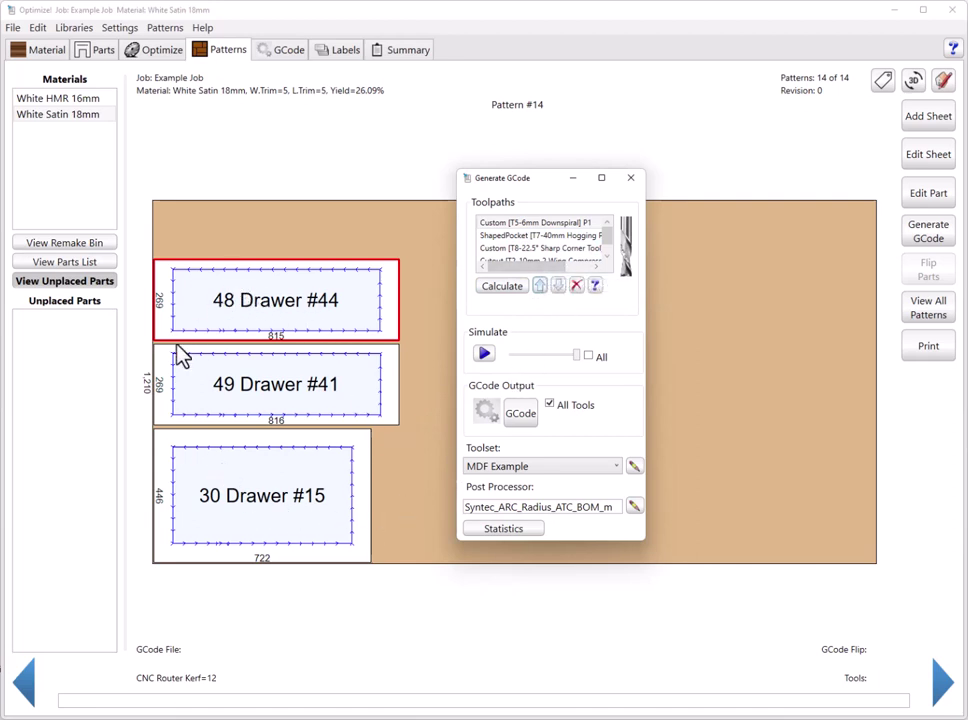
pyautogui.scroll(-1, 521, 257)
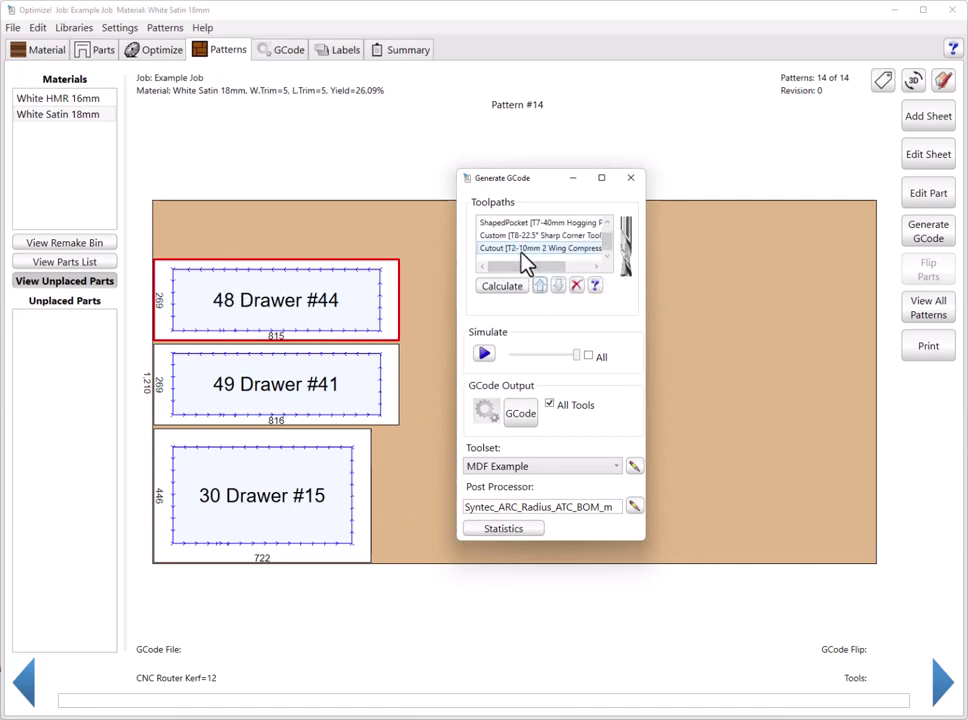
pyautogui.click(522, 250)
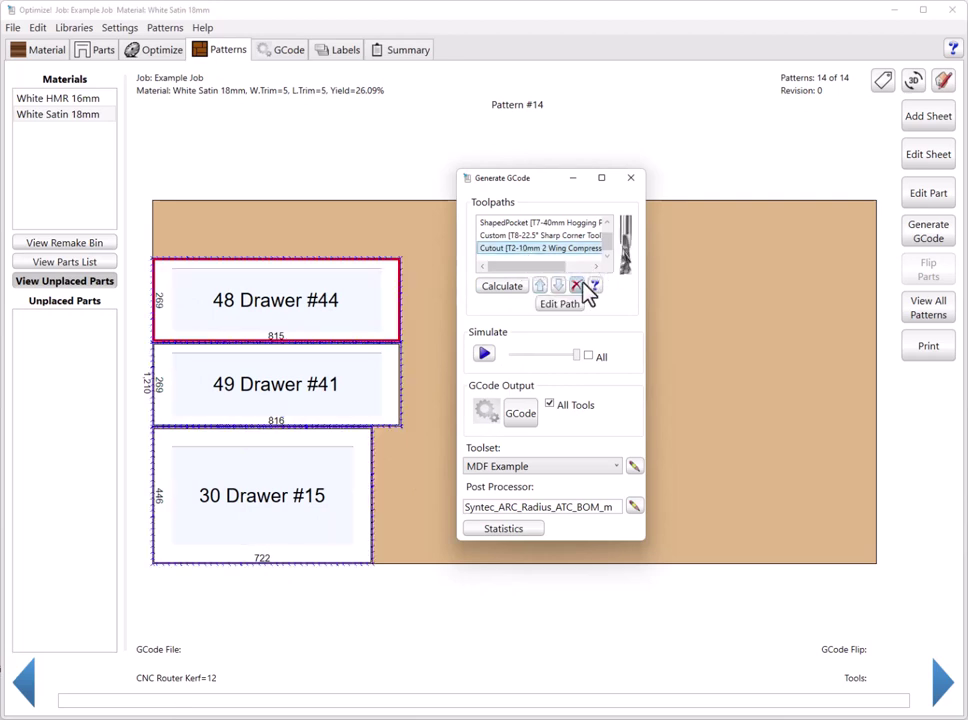
pyautogui.click(576, 285)
pyautogui.click(333, 382)
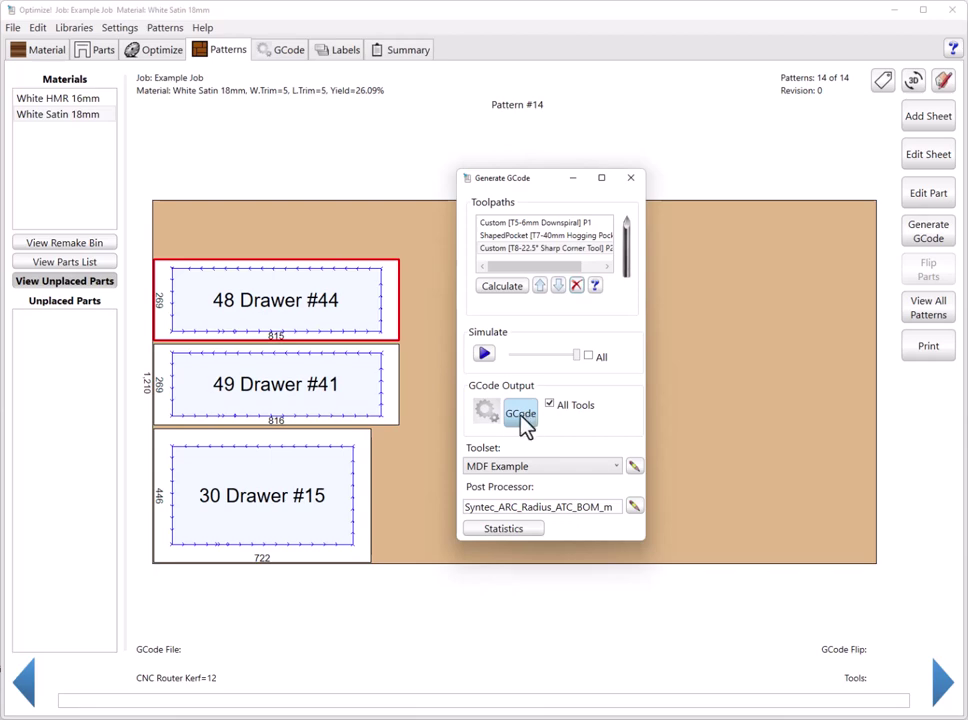
# - Output the GCode for all remaining tools and save it as Example Job White Satin 18mm S14R2.NC
pyautogui.click(520, 415)
pyautogui.click(462, 330)
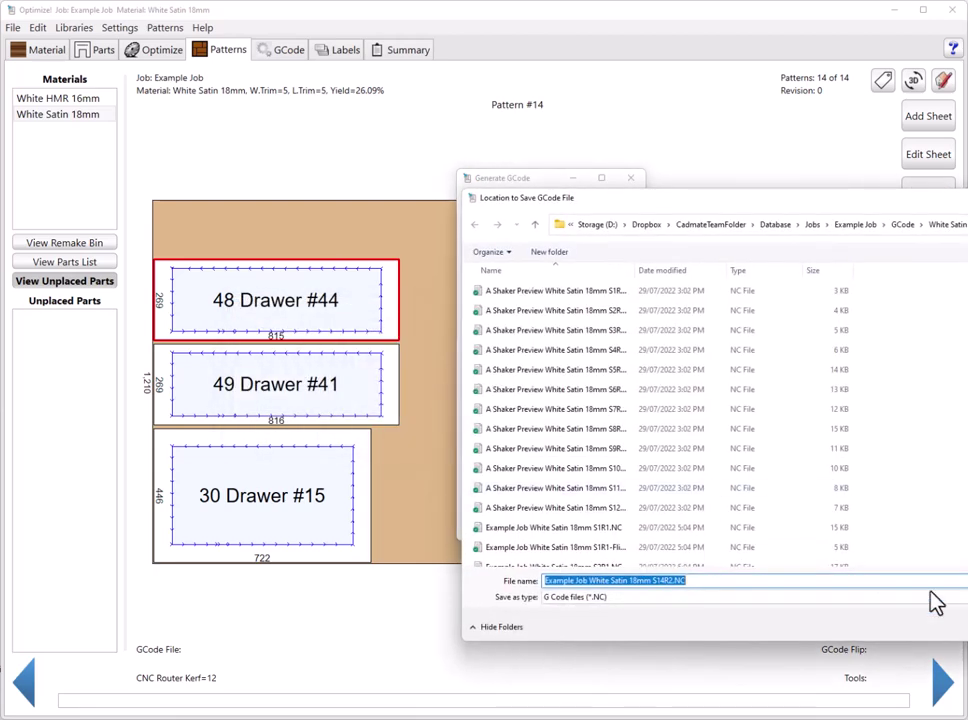
pyautogui.press('Return')
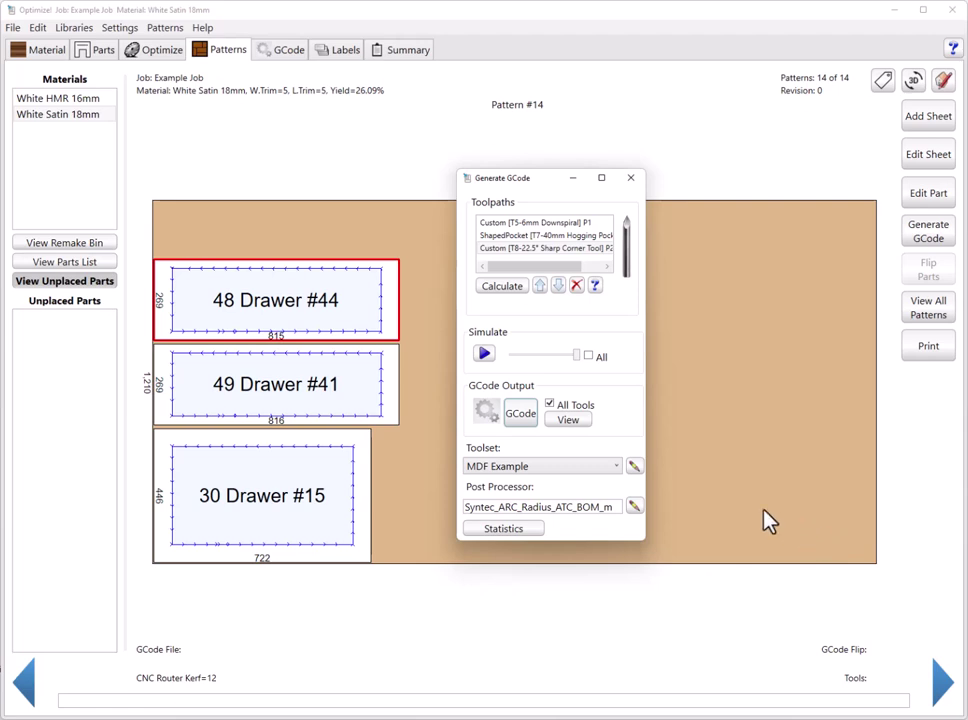
# - Output GCode for only the T5 6mm Downspiral toolpath, save it as Example Job White Satin 18mm S14T5R3.NC, and close the generator
pyautogui.click(549, 404)
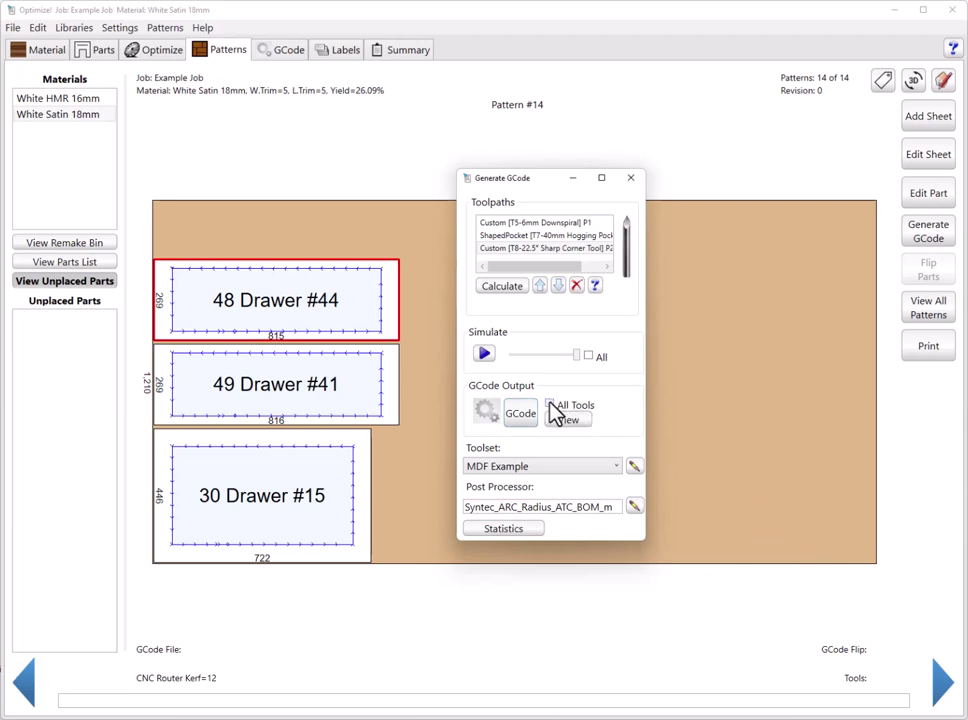
pyautogui.click(545, 222)
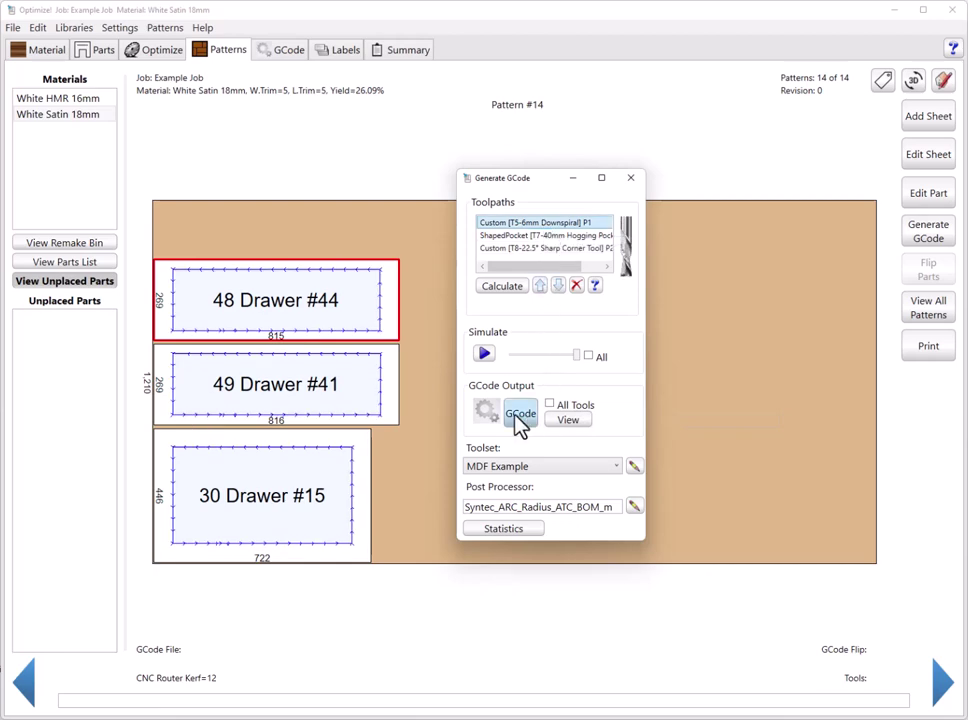
pyautogui.click(520, 418)
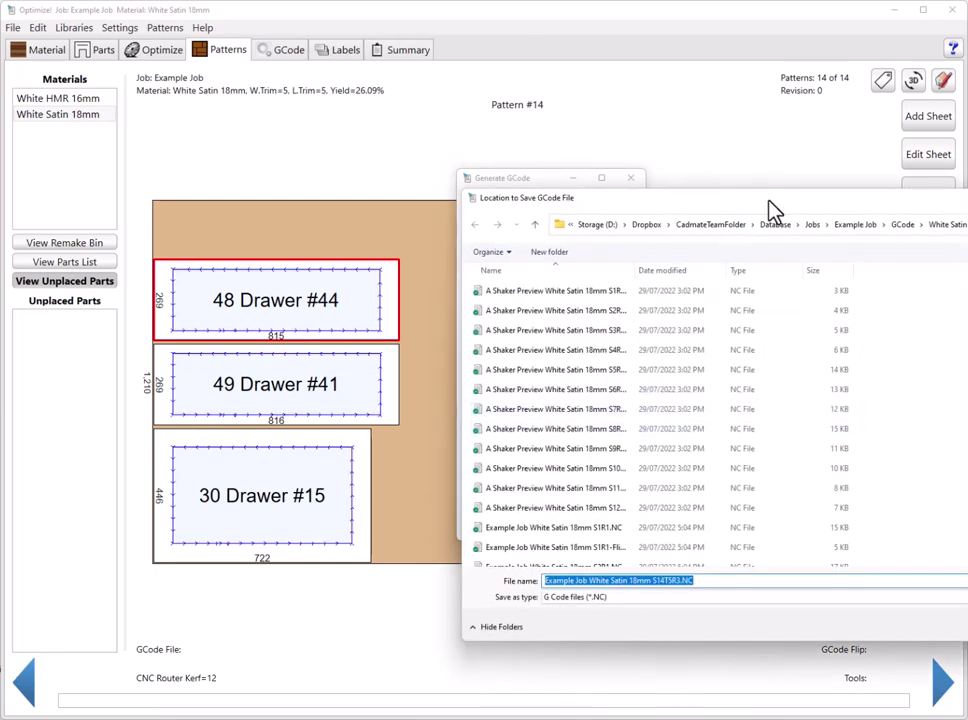
pyautogui.moveTo(775, 210); pyautogui.dragTo(536, 174)
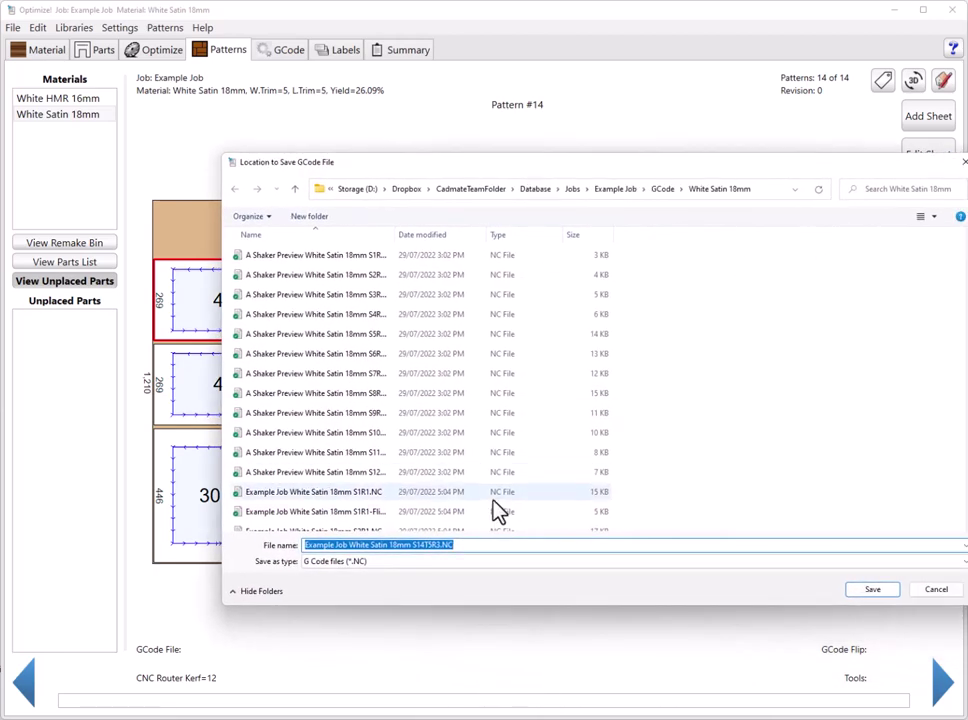
pyautogui.click(862, 590)
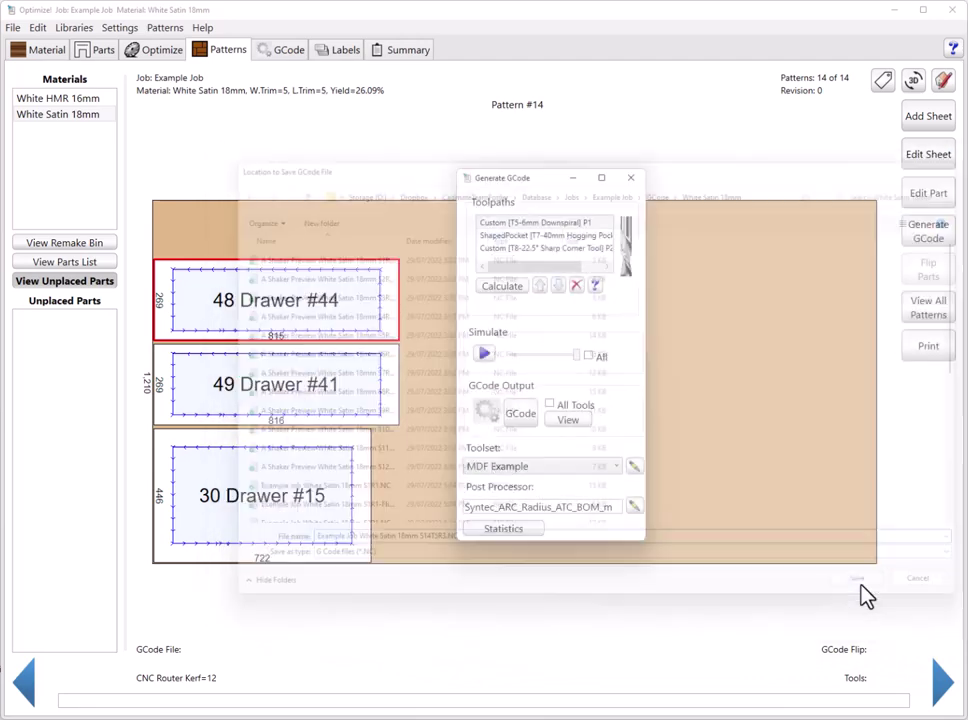
pyautogui.click(631, 180)
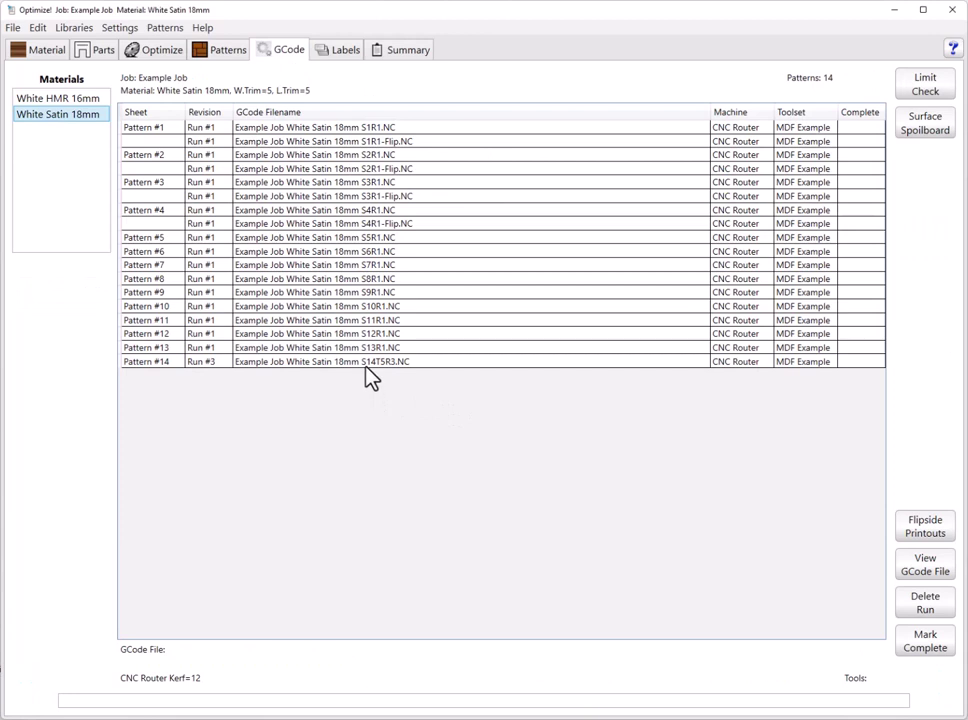
# - Check the tools used by pattern #14's run in the White Satin 18mm GCode list, leaving no run selected
pyautogui.click(370, 362)
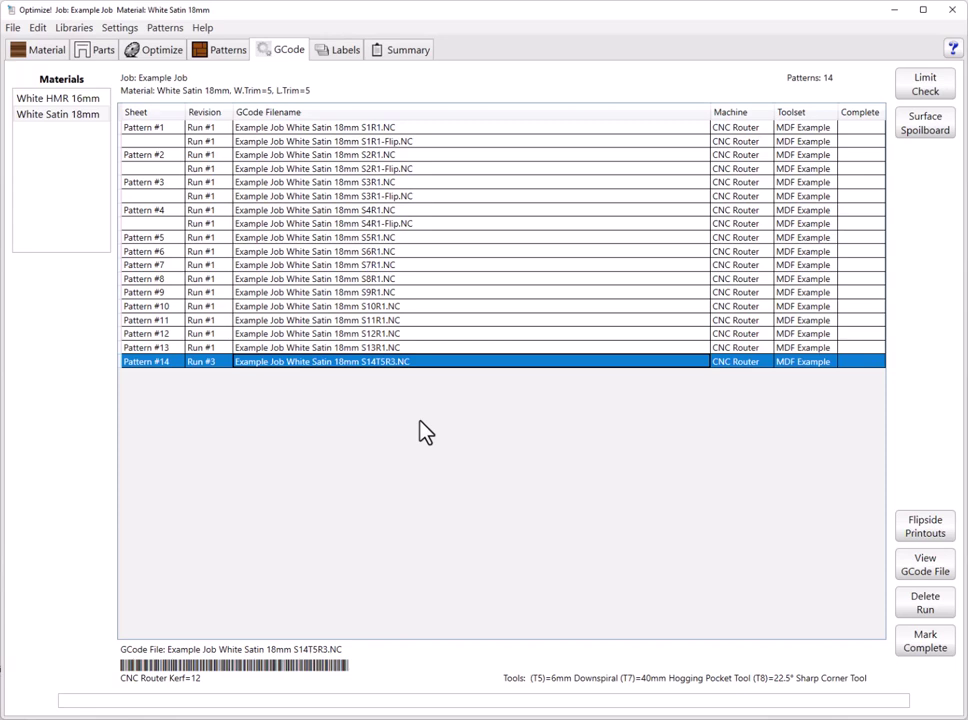
pyautogui.click(424, 432)
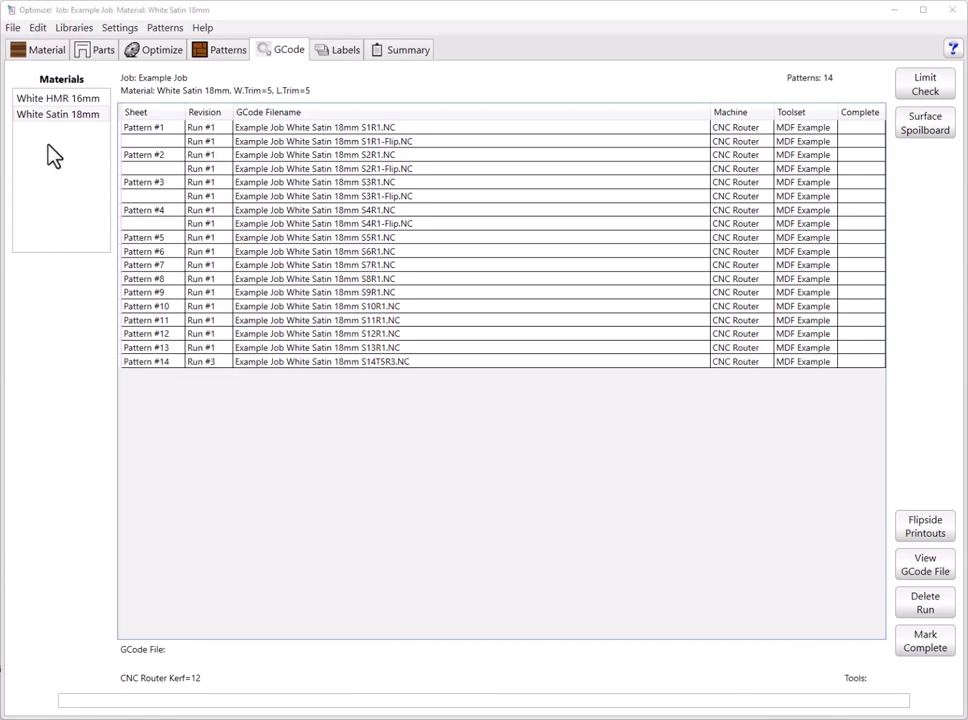
# - Open pattern #2 of the White HMR 16mm material and check its label positions, leaving the label markers hidden
pyautogui.click(55, 100)
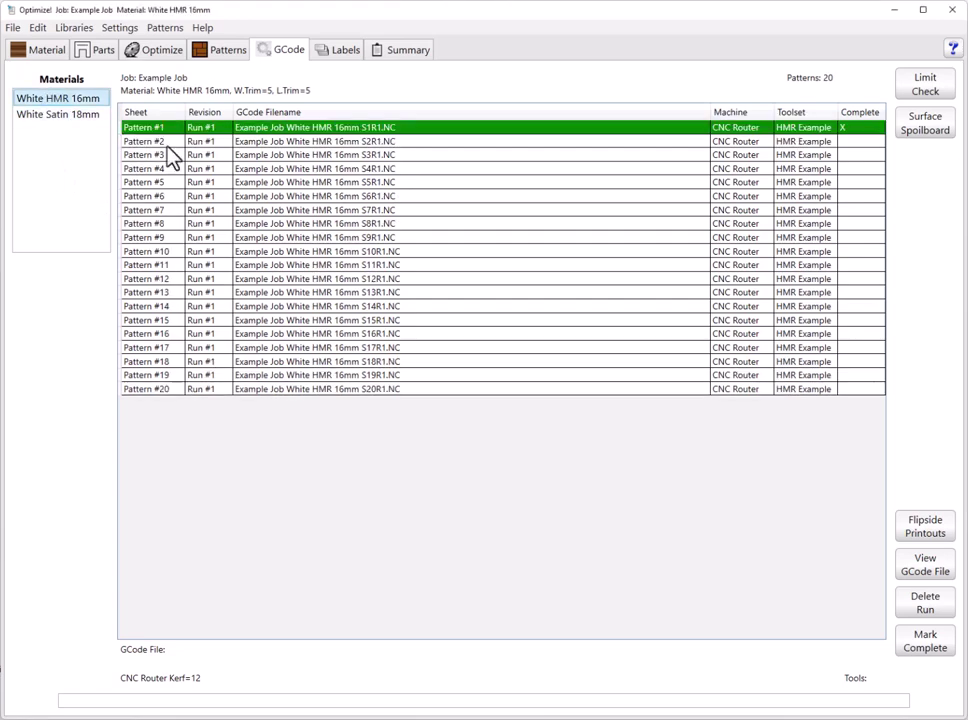
pyautogui.click(224, 49)
pyautogui.click(466, 257)
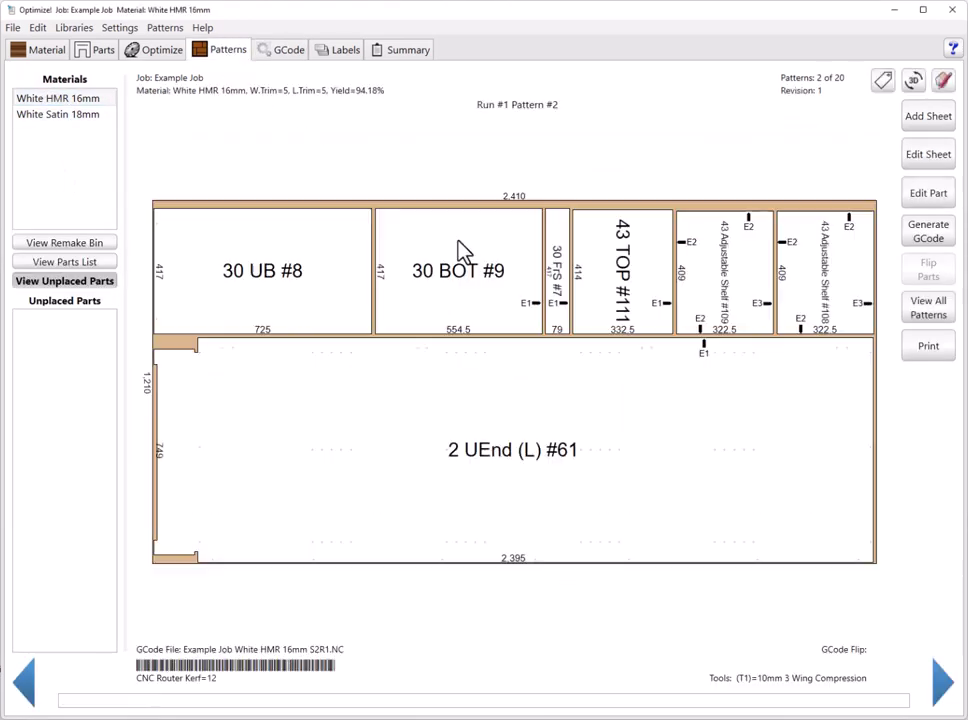
pyautogui.click(884, 81)
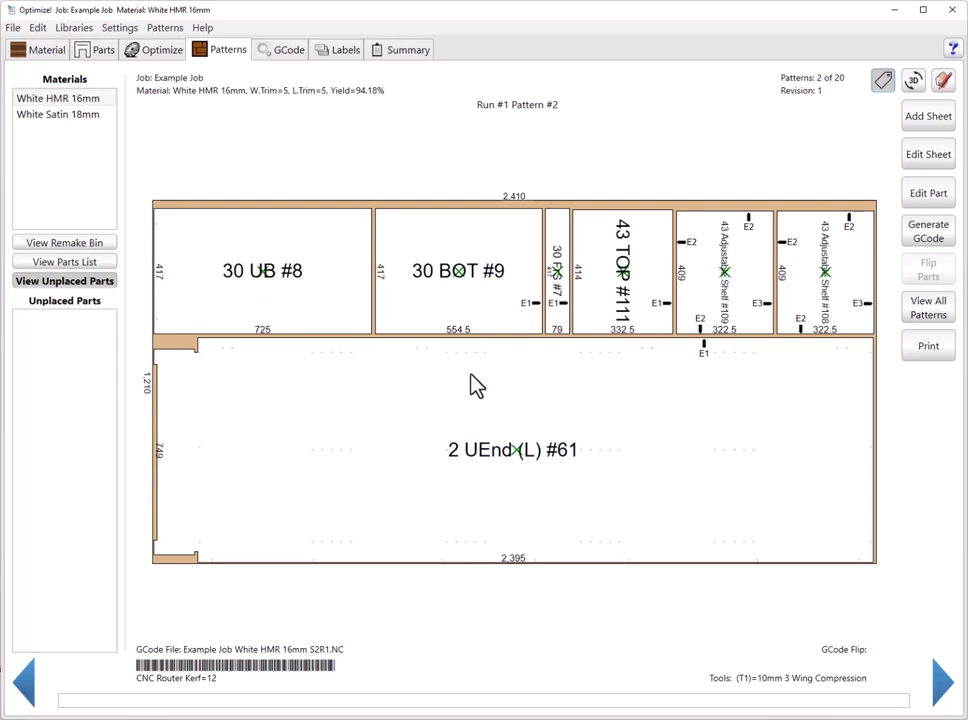
pyautogui.click(882, 80)
# - Add a pocket operation to part 30 BOT #9, machined Inside Out with the 40mm Hogging Pocket Tool
pyautogui.click(449, 281)
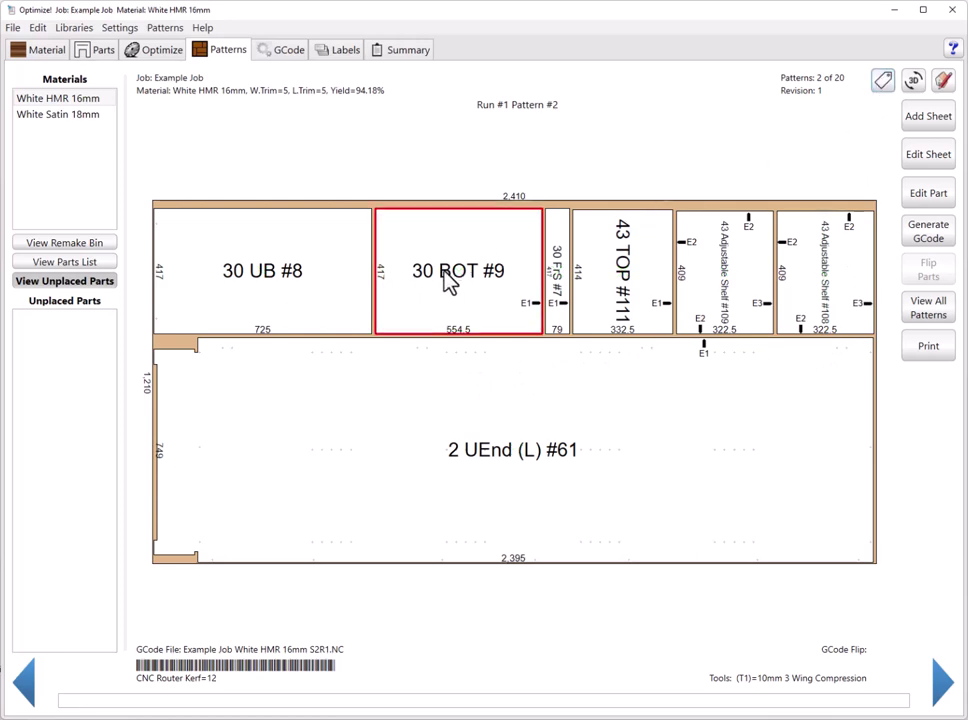
pyautogui.click(936, 198)
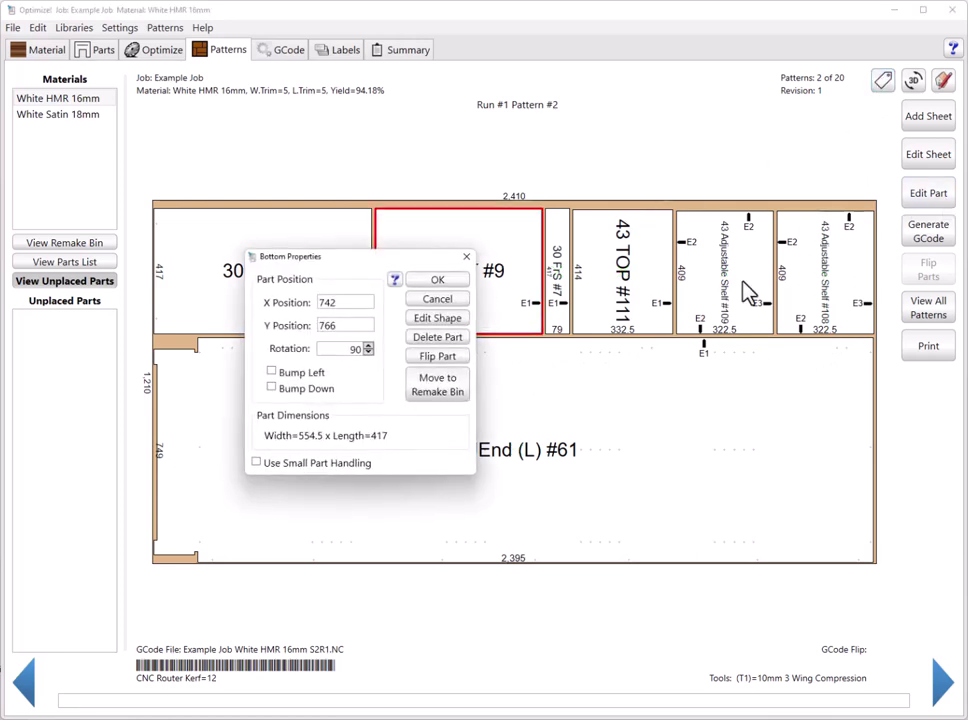
pyautogui.click(437, 318)
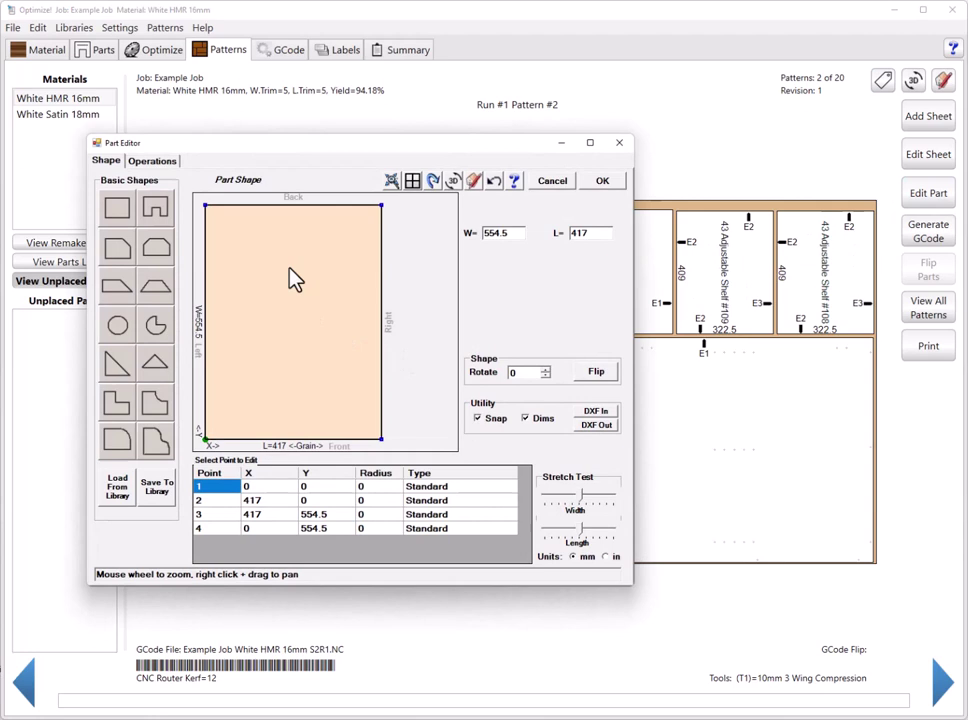
pyautogui.click(160, 164)
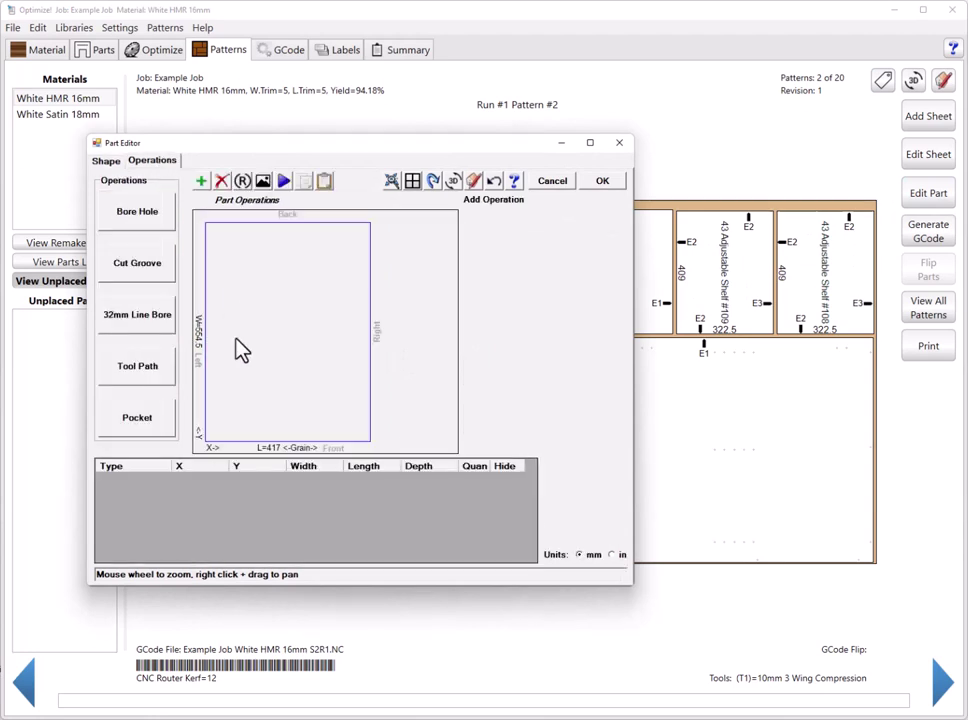
pyautogui.click(162, 430)
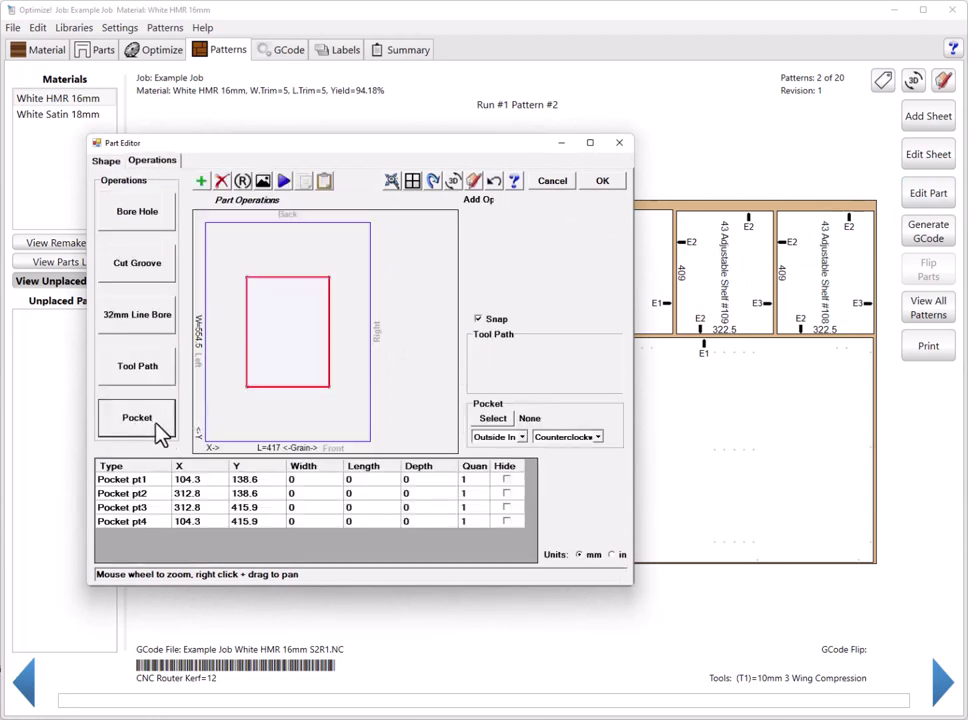
pyautogui.click(521, 437)
pyautogui.click(500, 452)
pyautogui.click(493, 419)
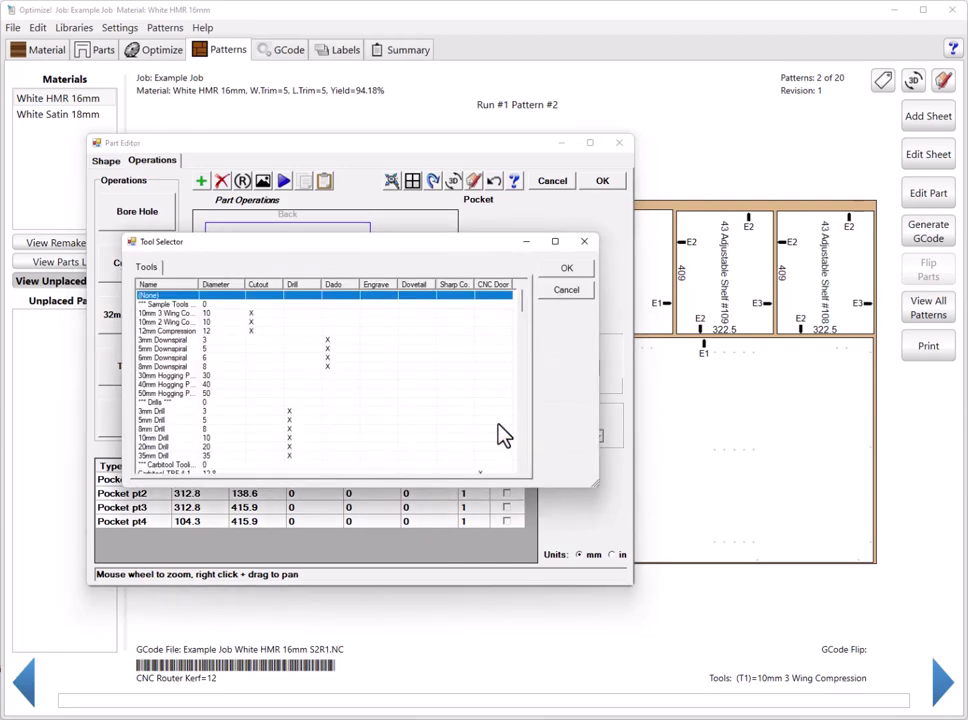
pyautogui.doubleClick(165, 385)
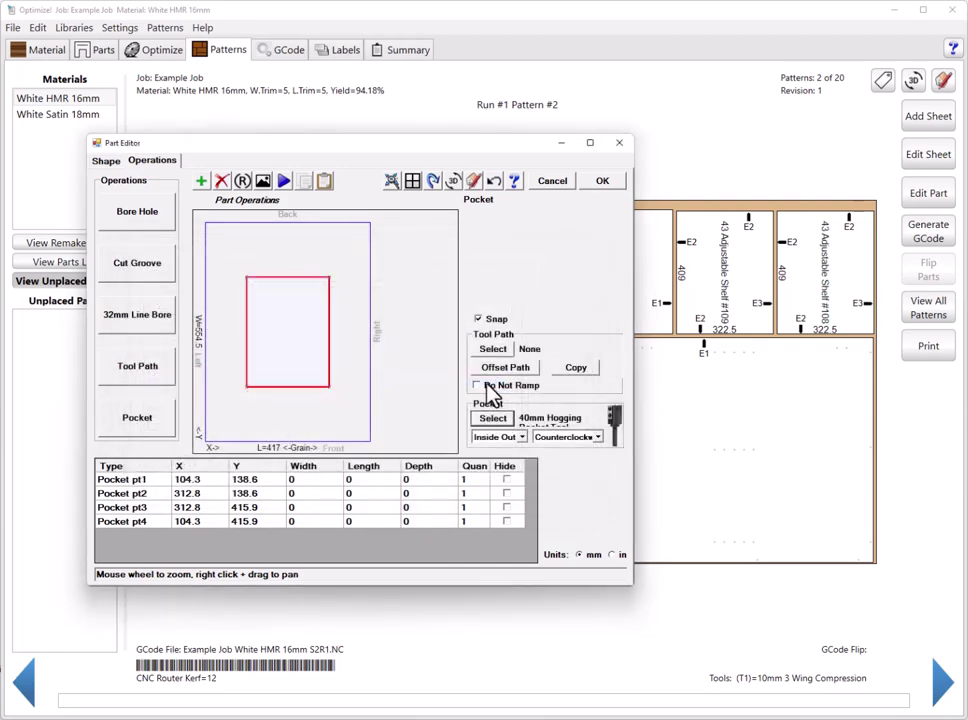
# - Set the pocket's depth to 6 mm, preview the part in 3D, and save the edited part
pyautogui.click(420, 480)
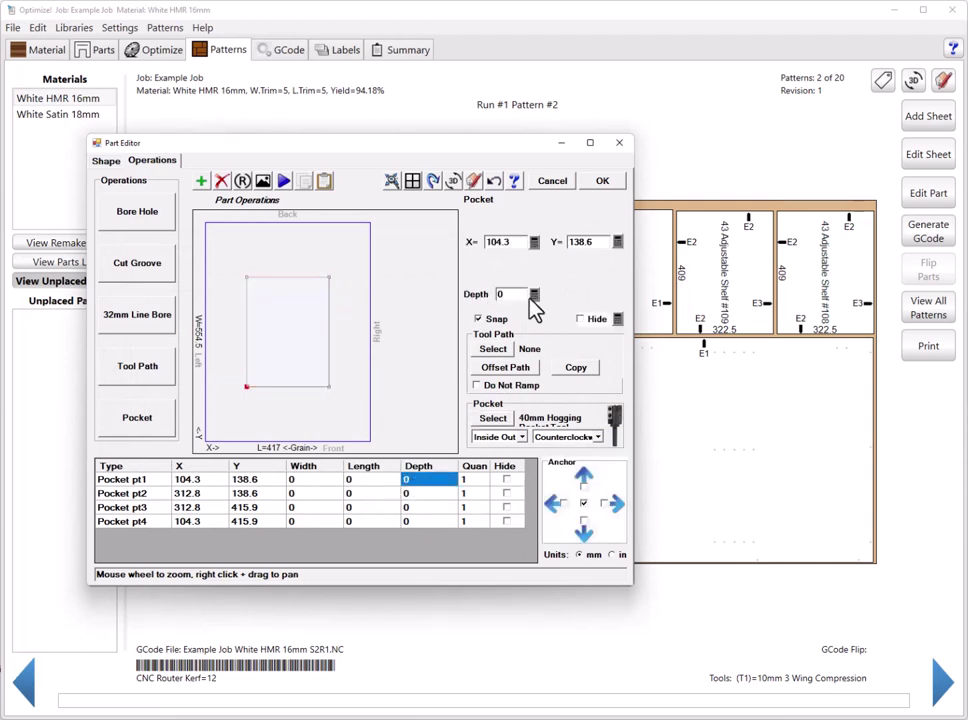
pyautogui.write('6')
pyautogui.click(477, 318)
pyautogui.click(453, 183)
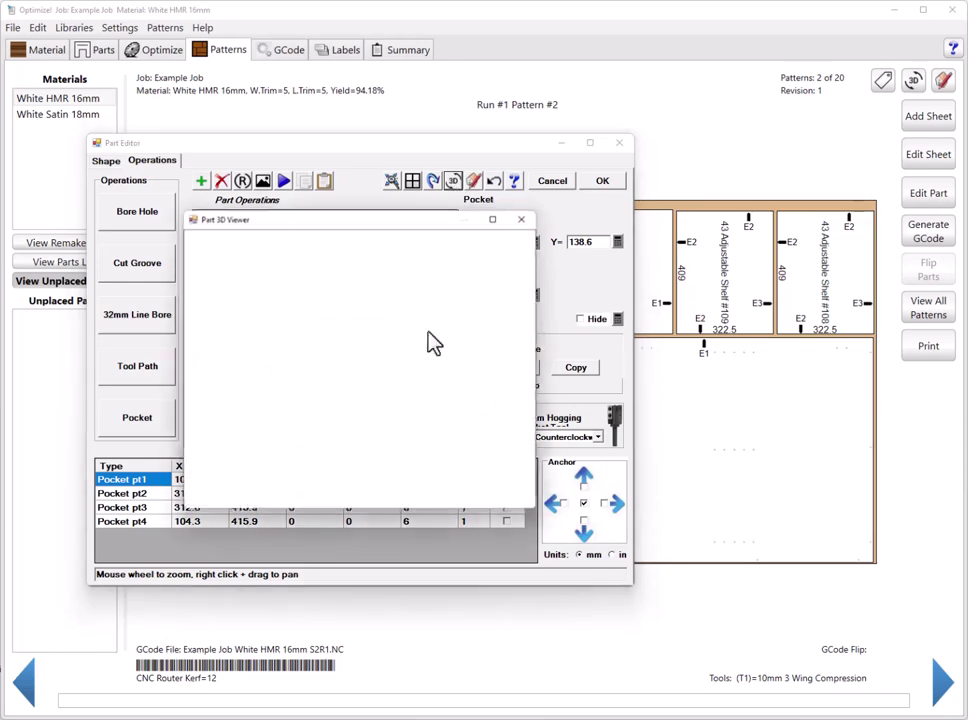
pyautogui.scroll(5, 420, 410)
pyautogui.moveTo(417, 418); pyautogui.dragTo(374, 406)
pyautogui.click(524, 220)
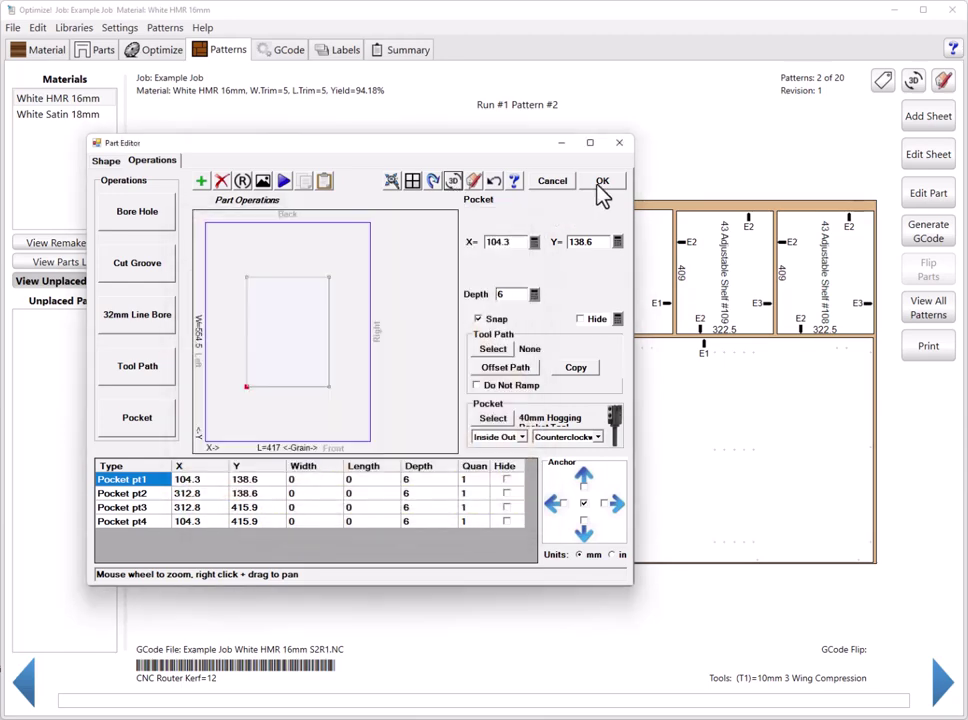
pyautogui.click(600, 183)
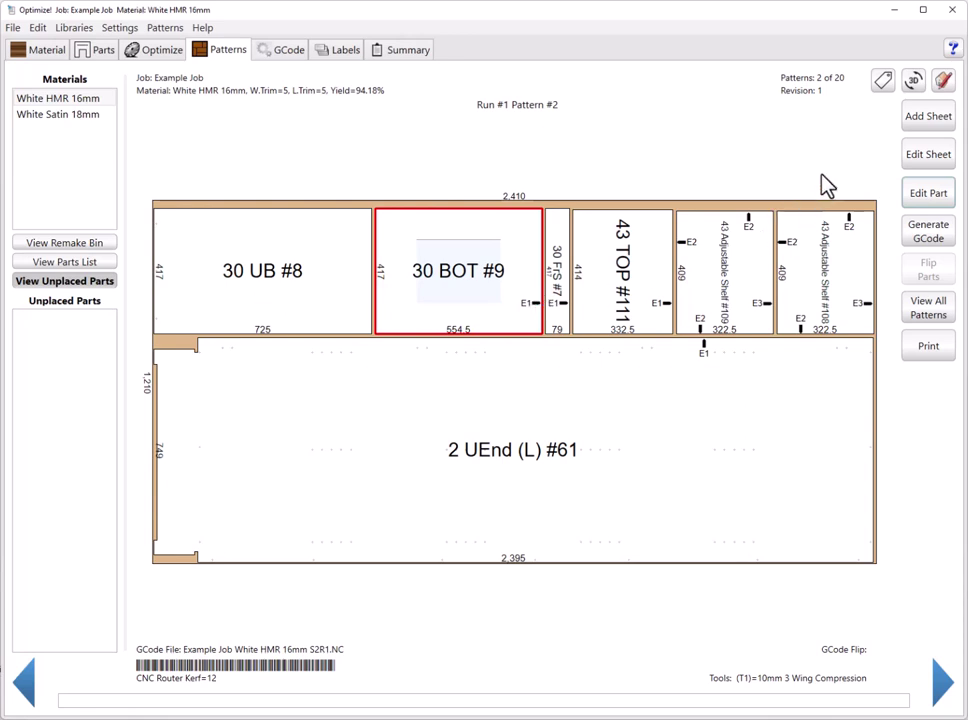
# - Show the label positions and move the label of part 30 BOT #9 below its pocket
pyautogui.click(883, 81)
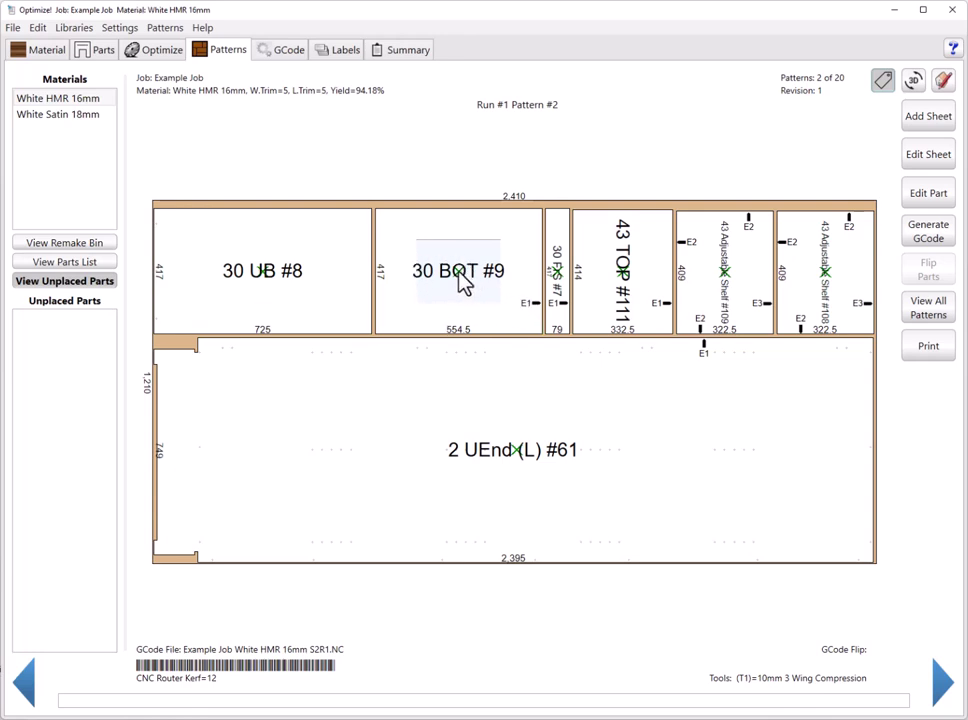
pyautogui.moveTo(459, 272)
pyautogui.mouseDown()
pyautogui.moveTo(449, 293)
pyautogui.moveTo(456, 319)
pyautogui.mouseUp()
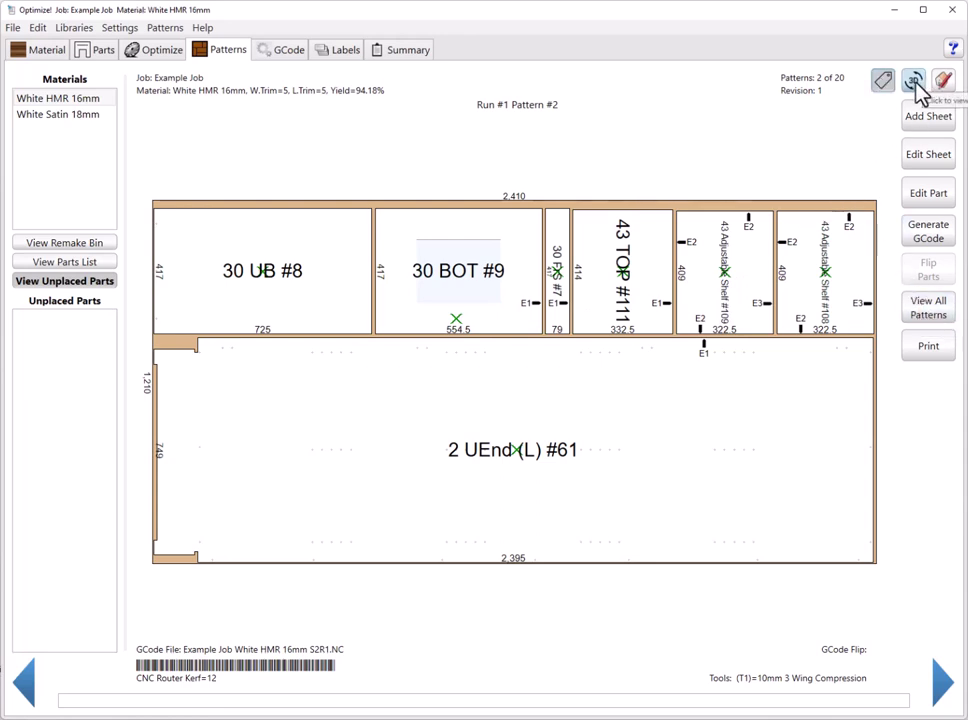
# - Open pattern #2 in an enlarged 3D viewer and examine the nested parts and the pocket up close
pyautogui.click(750, 320)
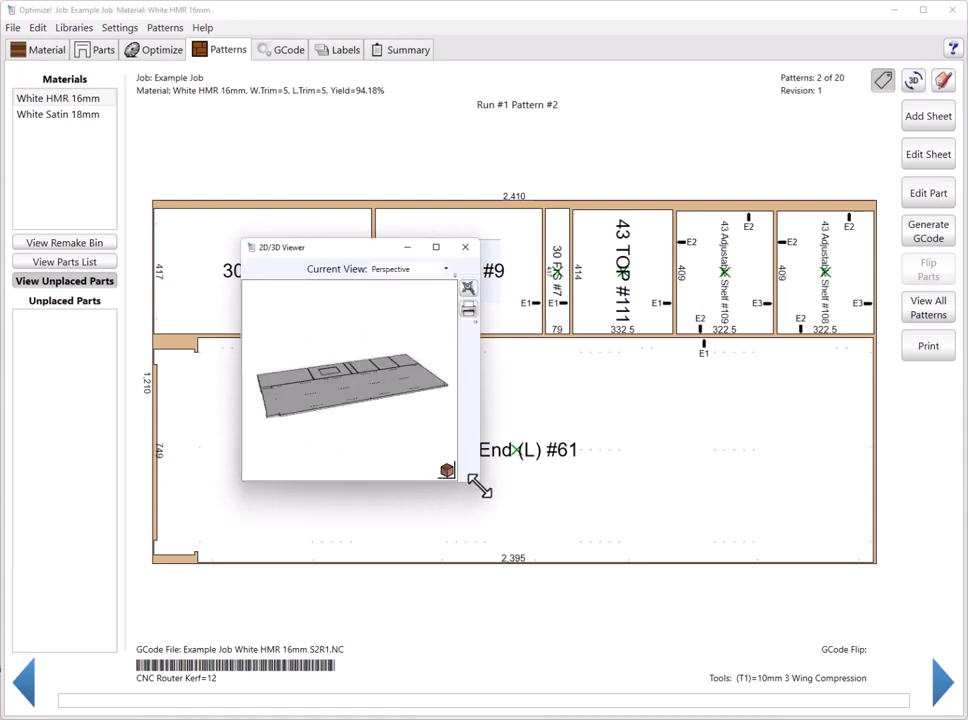
pyautogui.moveTo(480, 484); pyautogui.dragTo(877, 615)
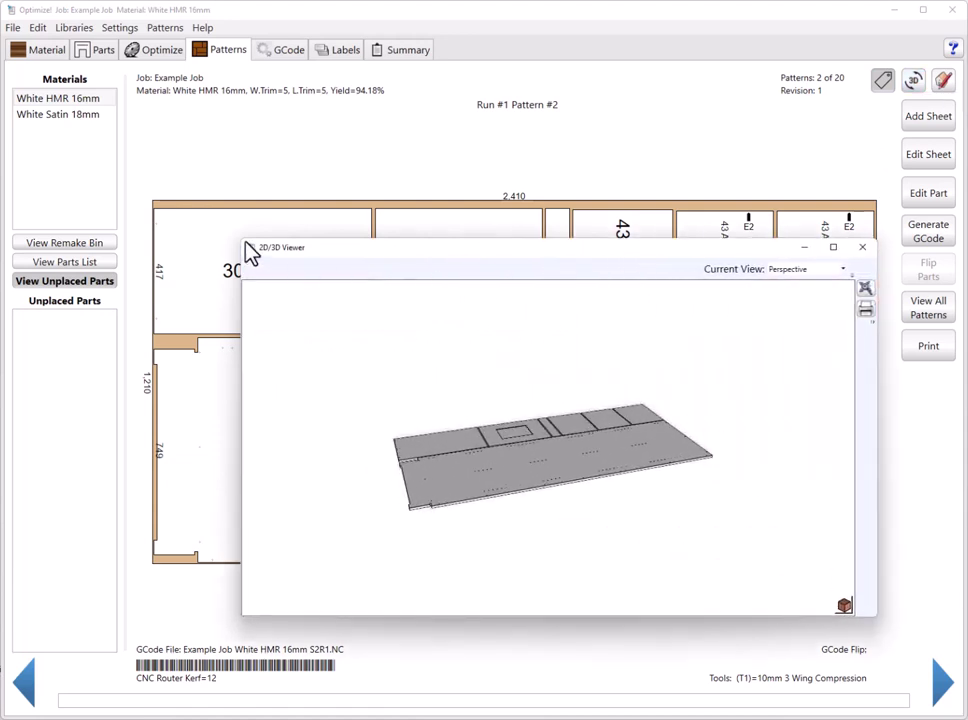
pyautogui.moveTo(243, 244); pyautogui.dragTo(25, 46)
pyautogui.moveTo(265, 378); pyautogui.dragTo(555, 270)
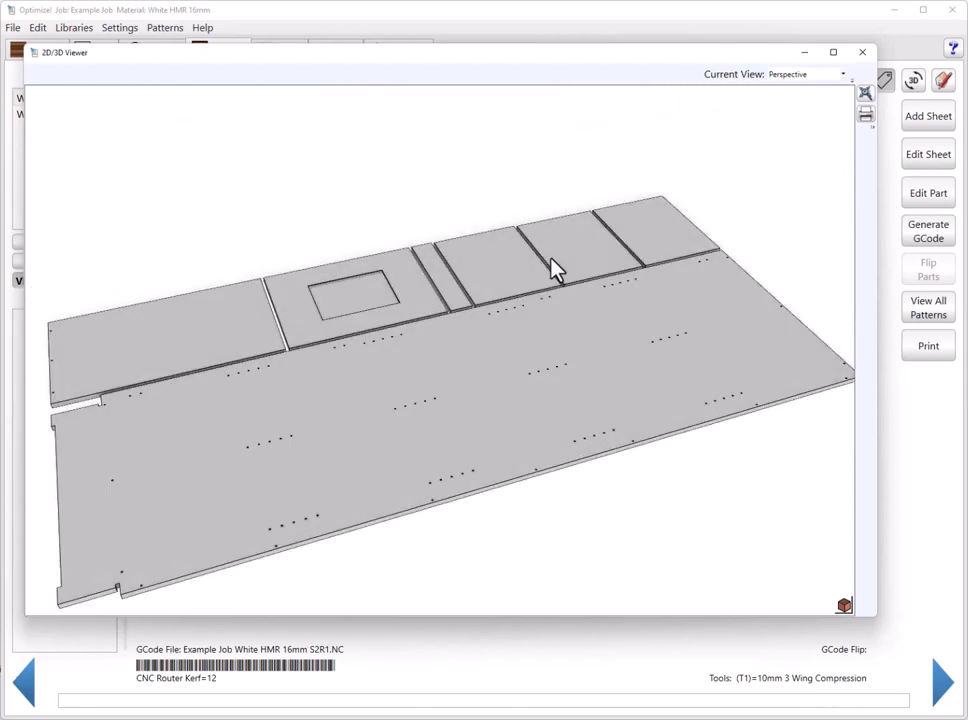
pyautogui.scroll(5, 470, 420)
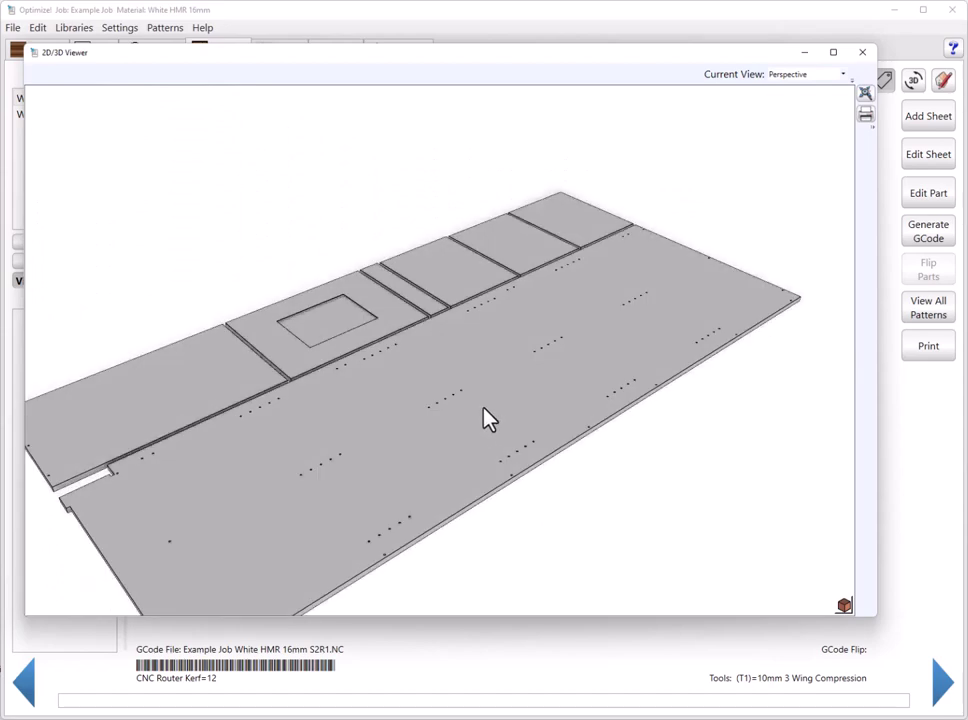
pyautogui.moveTo(478, 425); pyautogui.dragTo(400, 372)
pyautogui.scroll(3, 465, 345)
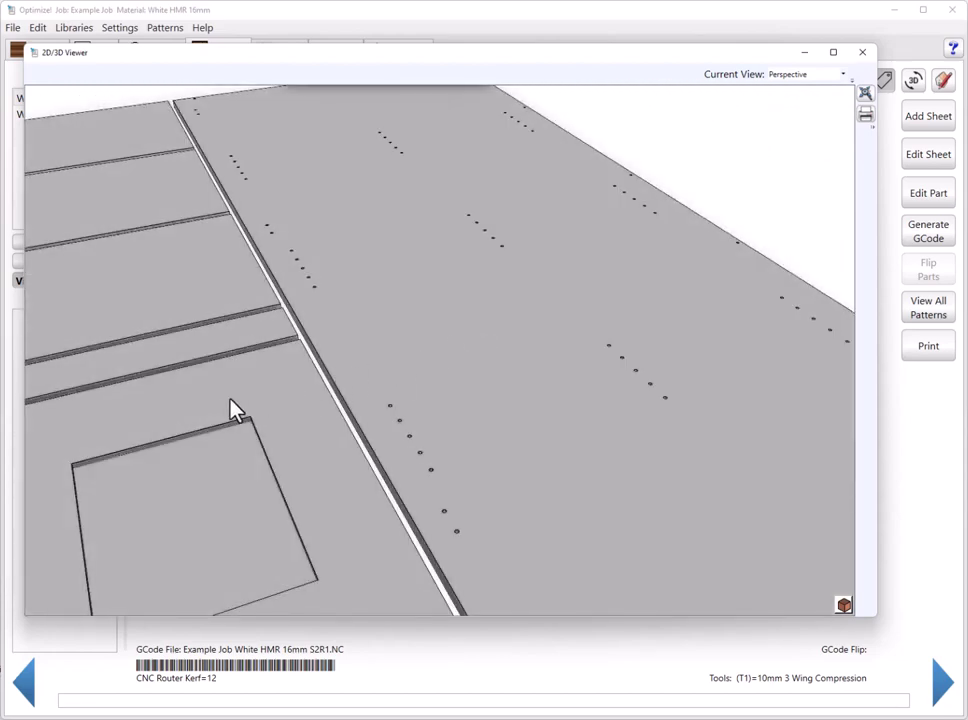
pyautogui.moveTo(233, 411); pyautogui.dragTo(592, 481)
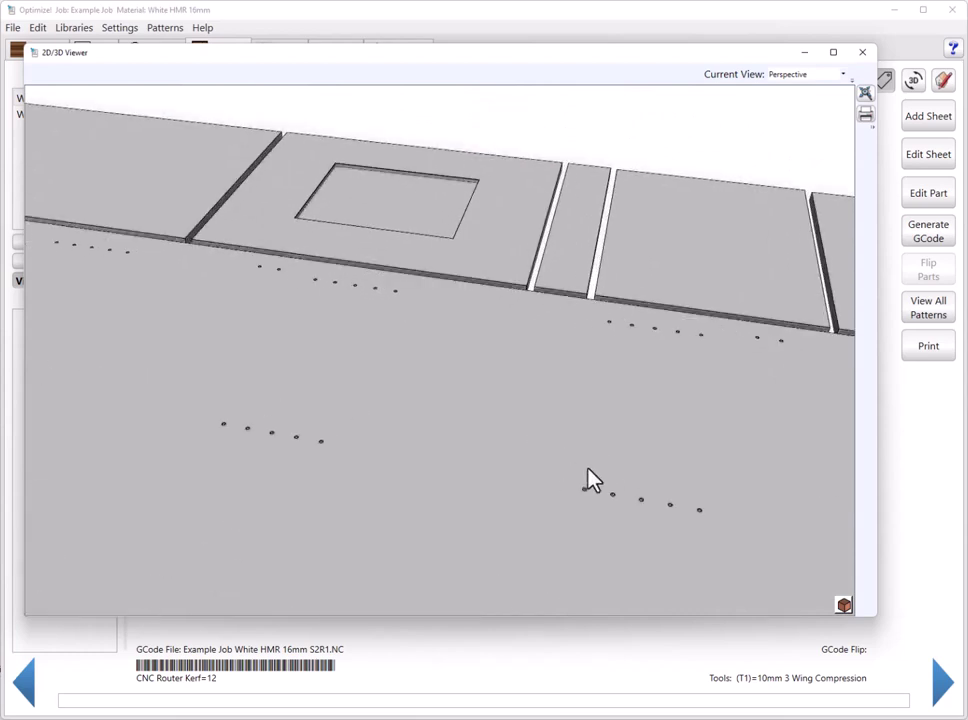
# - Compare the sheet model in wireframe and hidden-line display, ending with shaded display from another angle
pyautogui.click(844, 606)
pyautogui.click(856, 624)
pyautogui.click(846, 607)
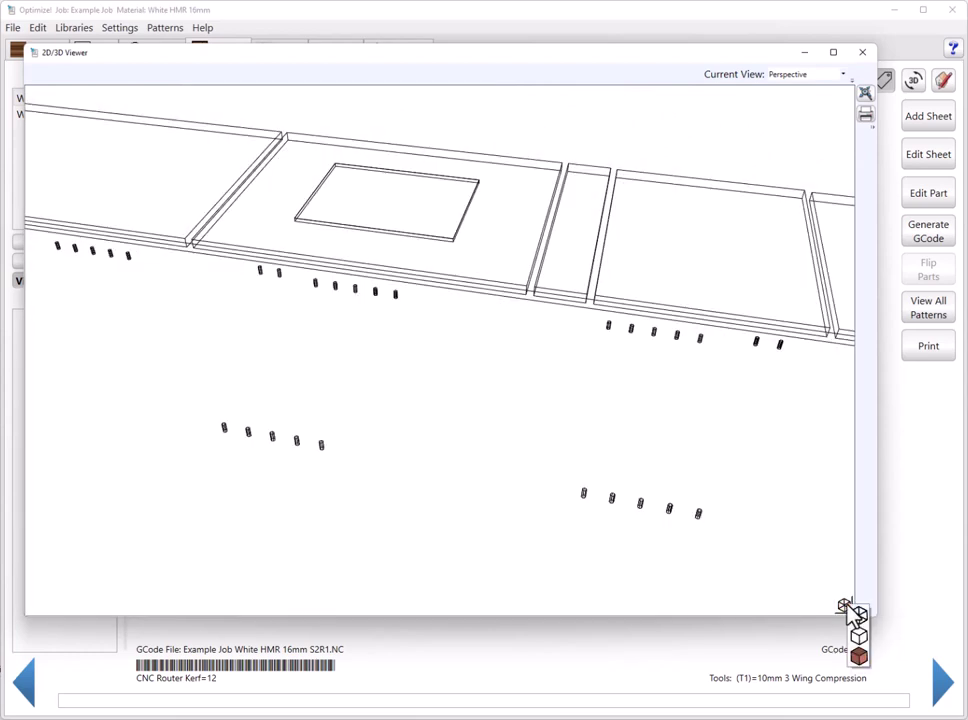
pyautogui.click(860, 638)
pyautogui.click(846, 607)
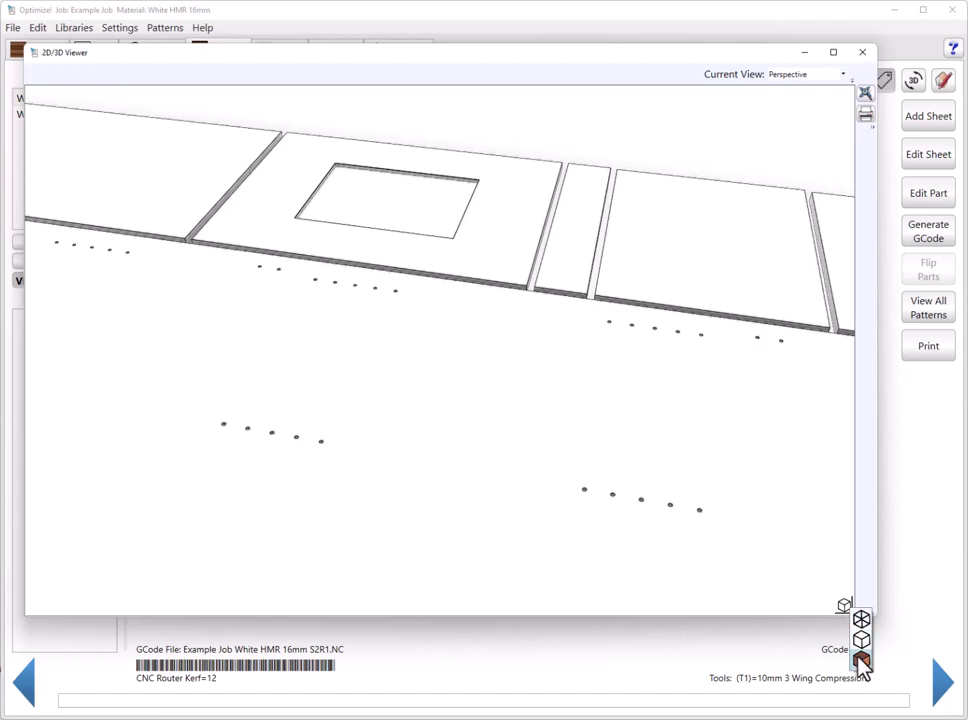
pyautogui.click(860, 659)
pyautogui.moveTo(709, 503)
pyautogui.mouseDown()
pyautogui.moveTo(691, 400)
pyautogui.moveTo(715, 500)
pyautogui.moveTo(676, 493)
pyautogui.mouseUp()
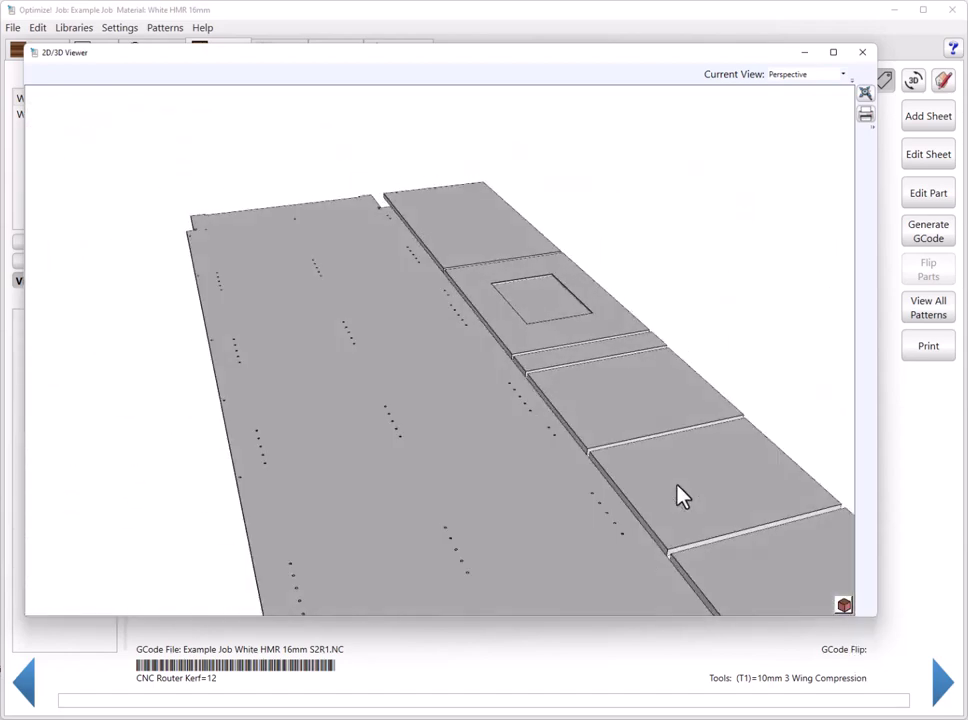
# - View the sheet from the Top and Bottom, ending in the Perspective view
pyautogui.click(820, 75)
pyautogui.click(810, 88)
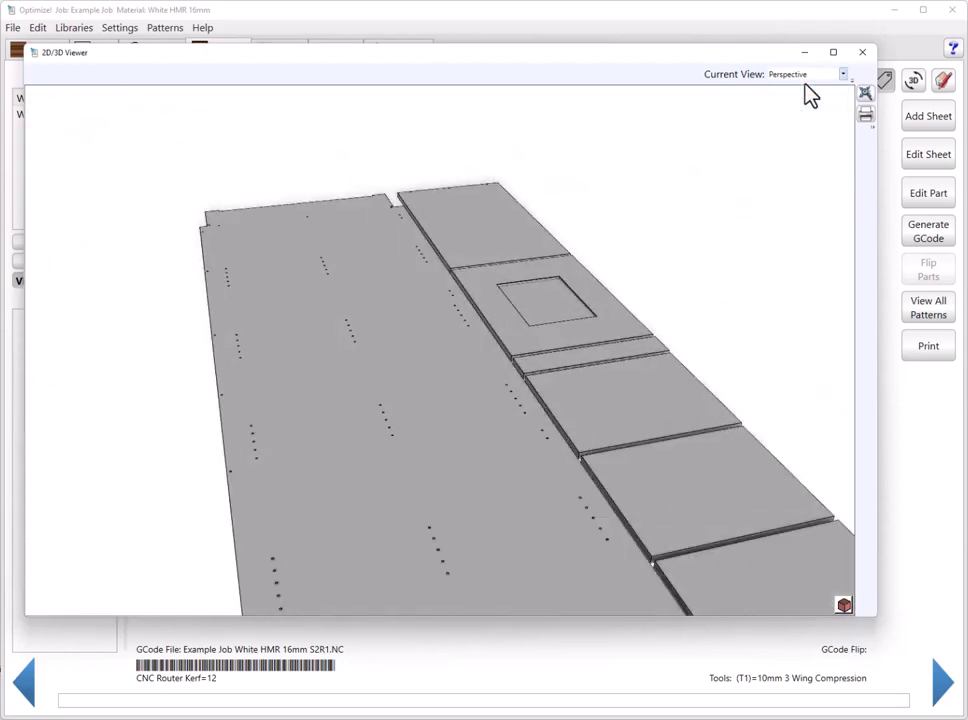
pyautogui.click(810, 74)
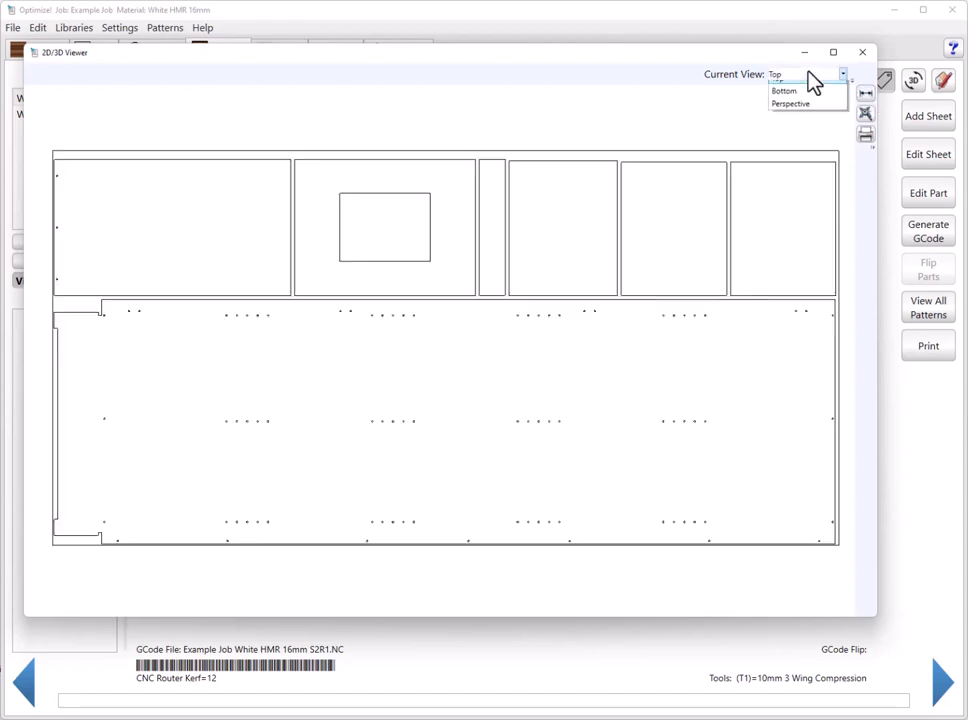
pyautogui.click(801, 100)
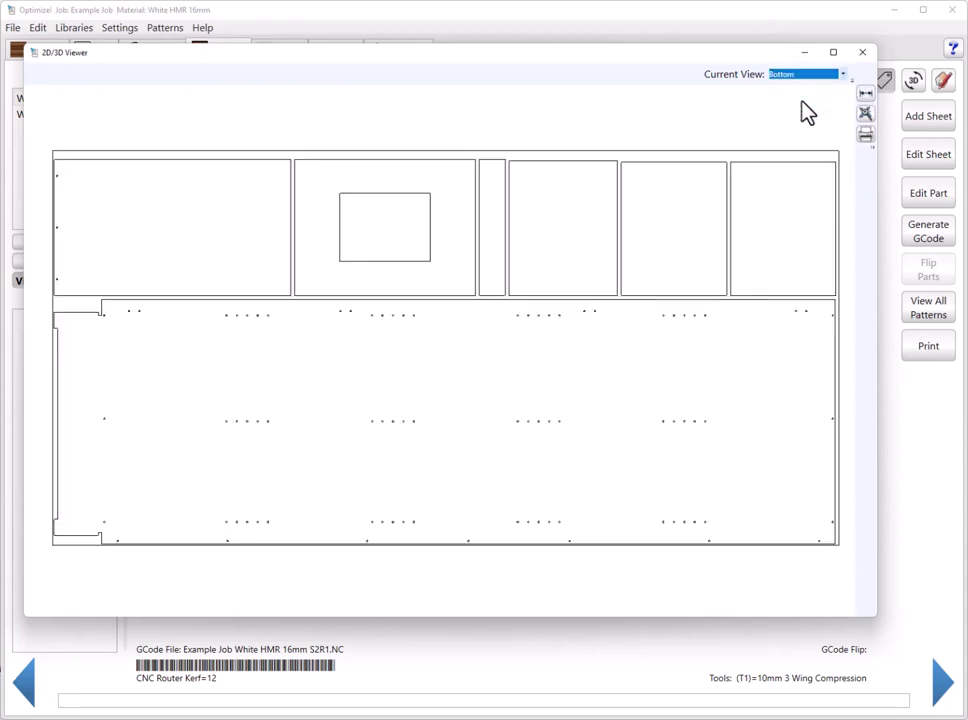
pyautogui.click(812, 76)
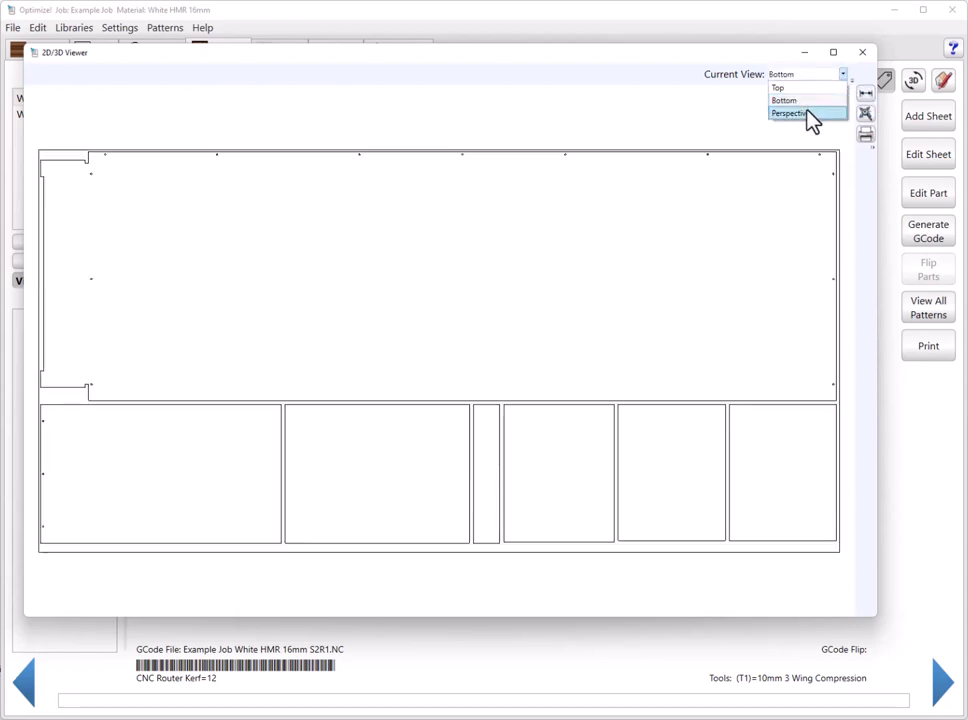
pyautogui.click(810, 114)
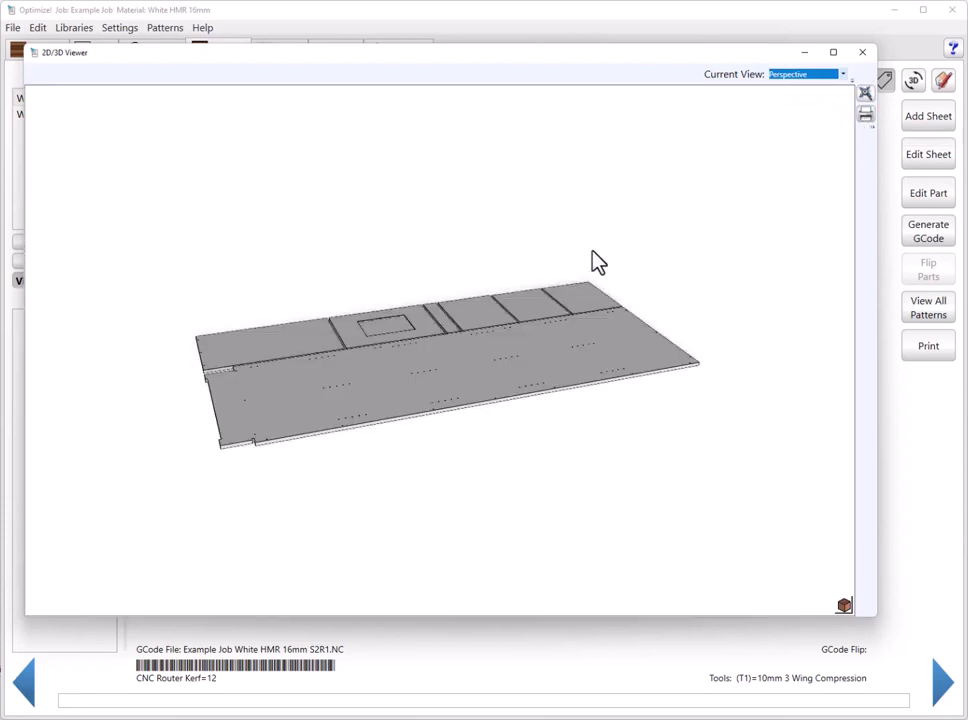
# - Fit the sheet model to the viewer's extents and close the 3D viewer
pyautogui.scroll(2, 405, 360)
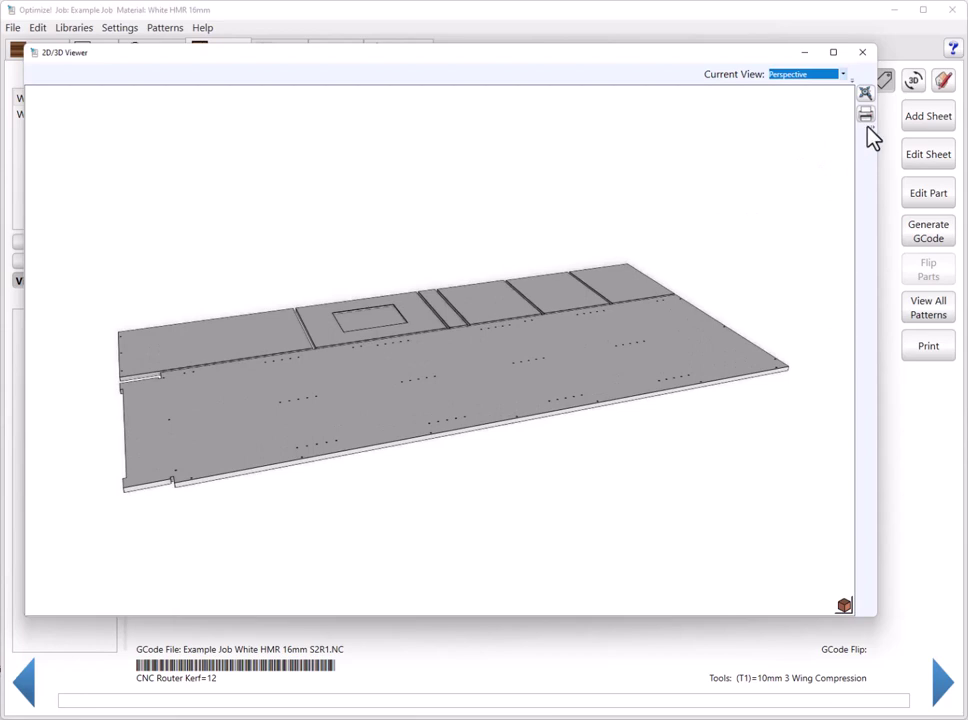
pyautogui.click(864, 95)
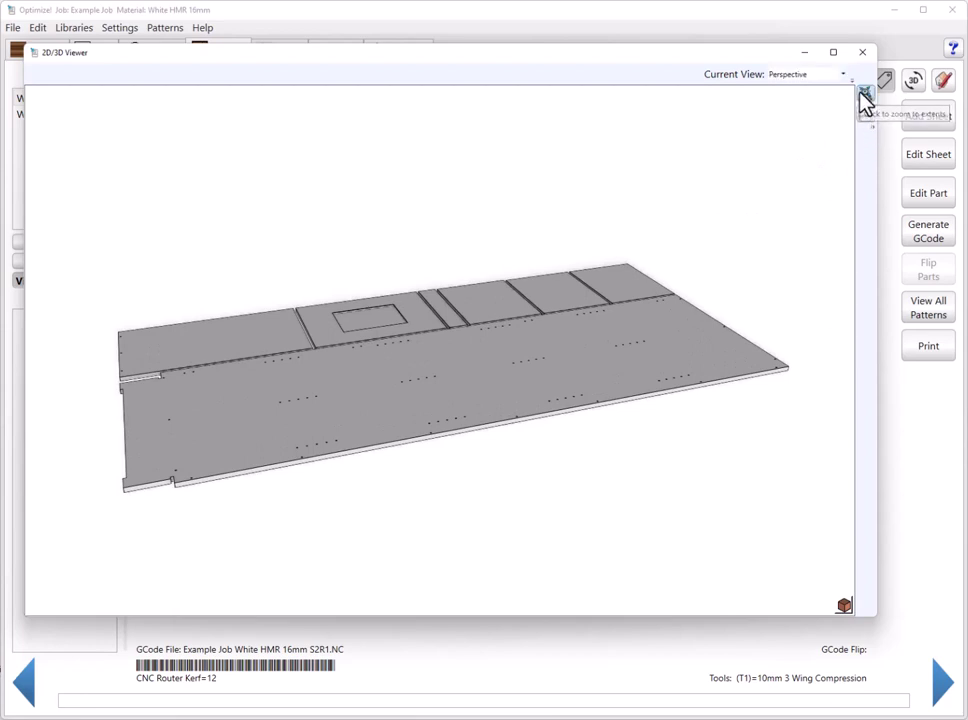
pyautogui.click(864, 95)
pyautogui.click(863, 52)
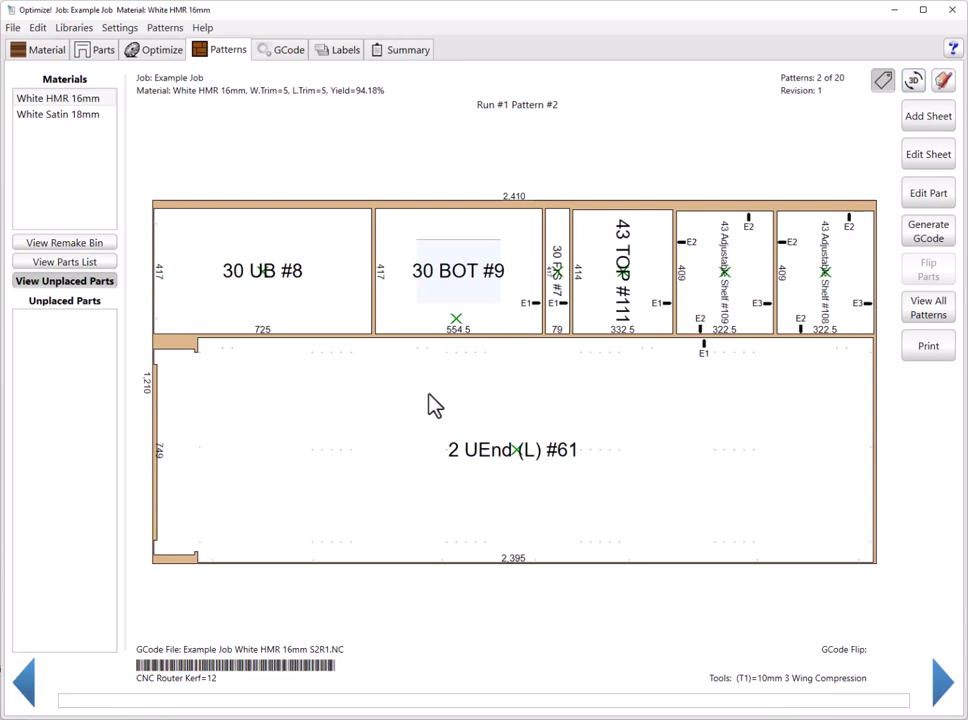
# - Add an open tool path to the operations of part 30 UB #8 in pattern #2
pyautogui.click(318, 252)
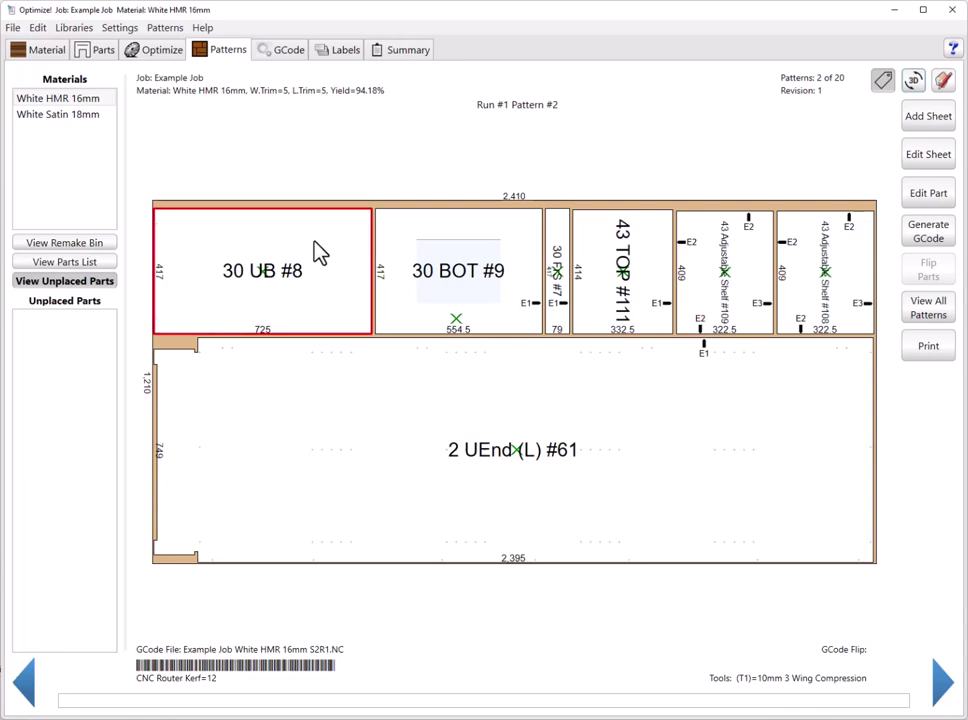
pyautogui.click(927, 193)
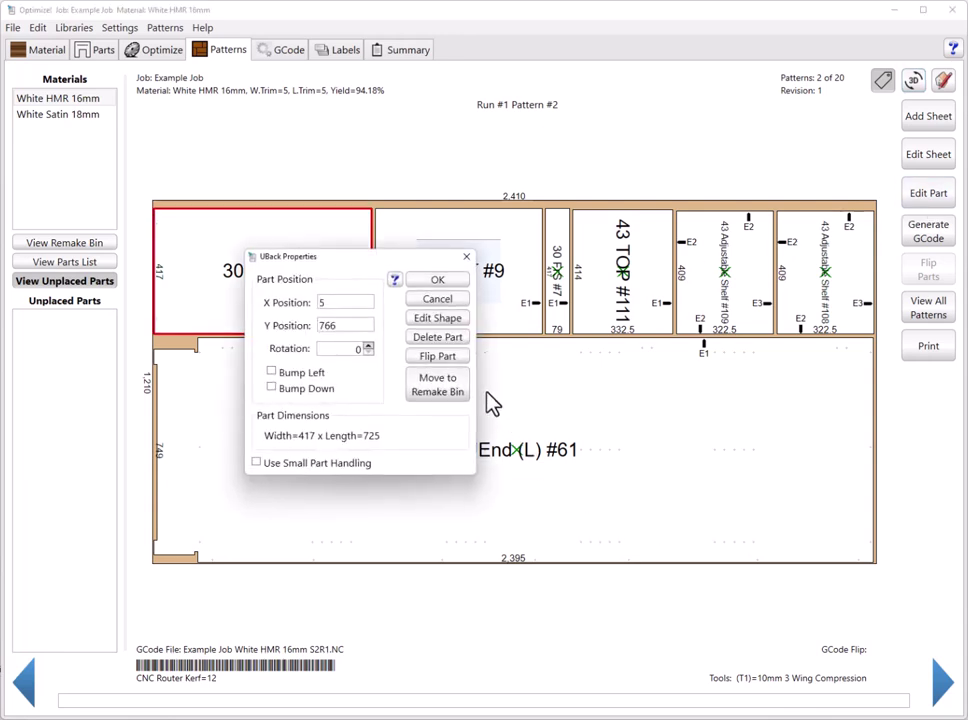
pyautogui.click(447, 318)
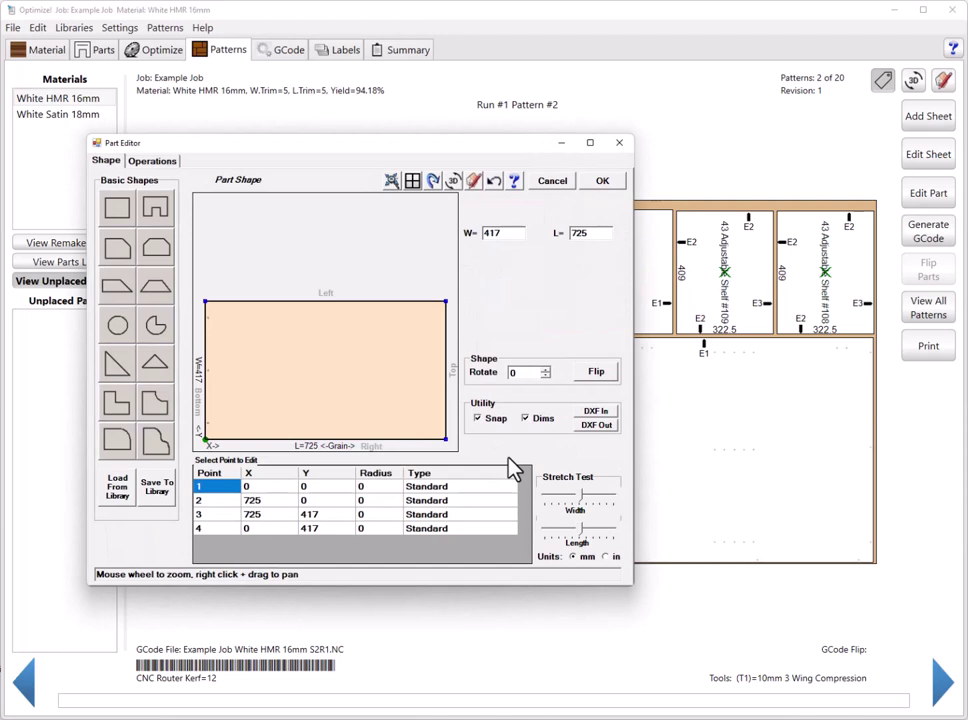
pyautogui.click(155, 160)
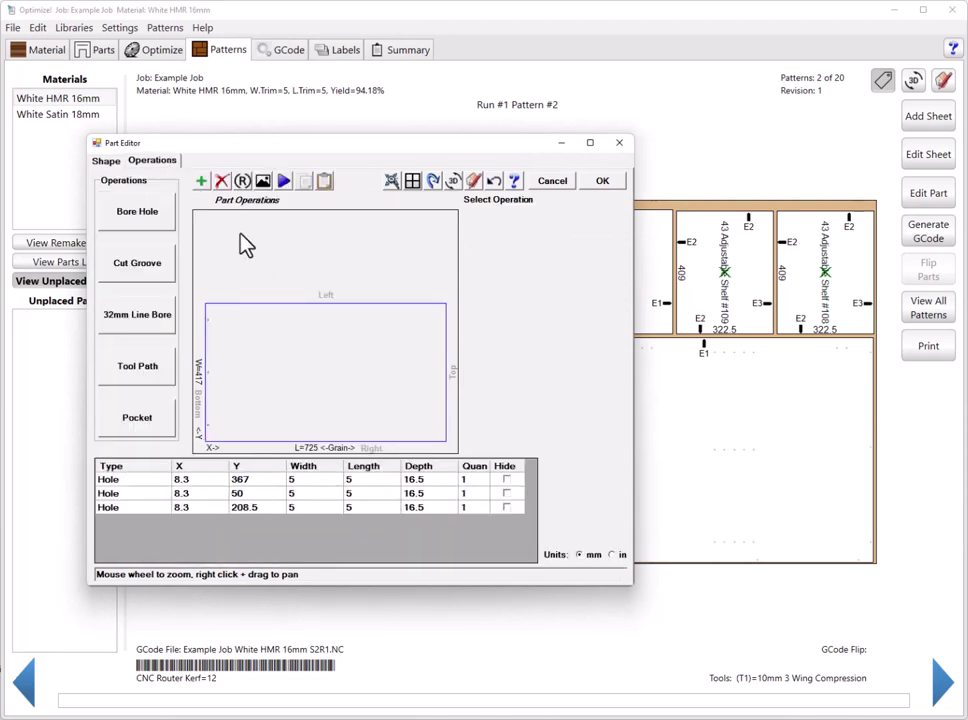
pyautogui.click(128, 376)
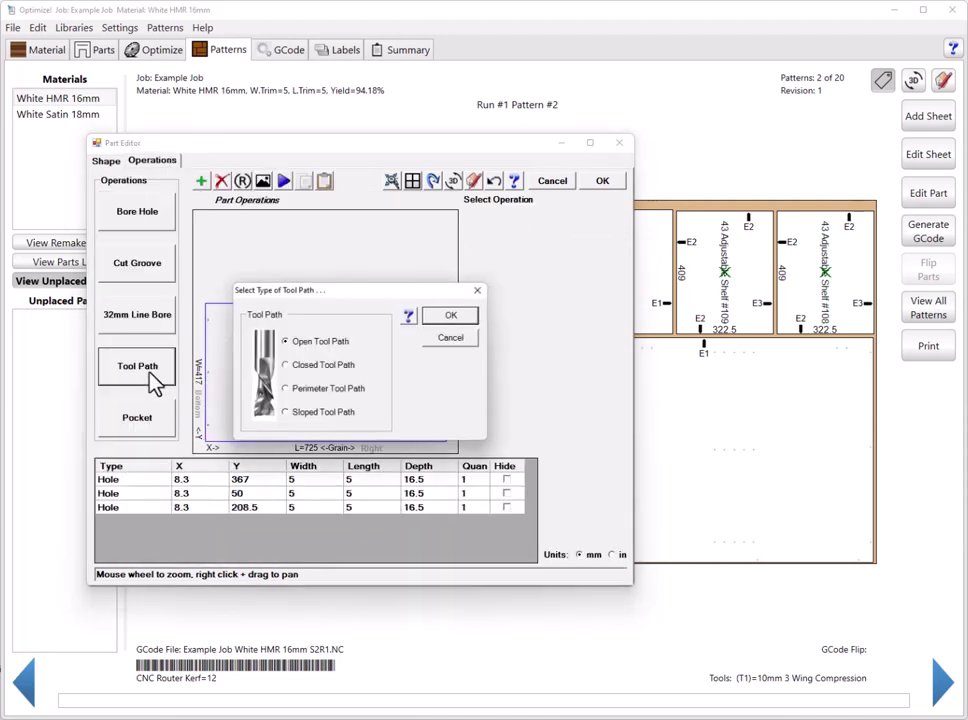
pyautogui.click(453, 316)
# - Delete the tool path's points 4 and 3, and move point 1 beyond the part's Left edge to about X 543.8, Y 450.7
pyautogui.scroll(-1, 205, 497)
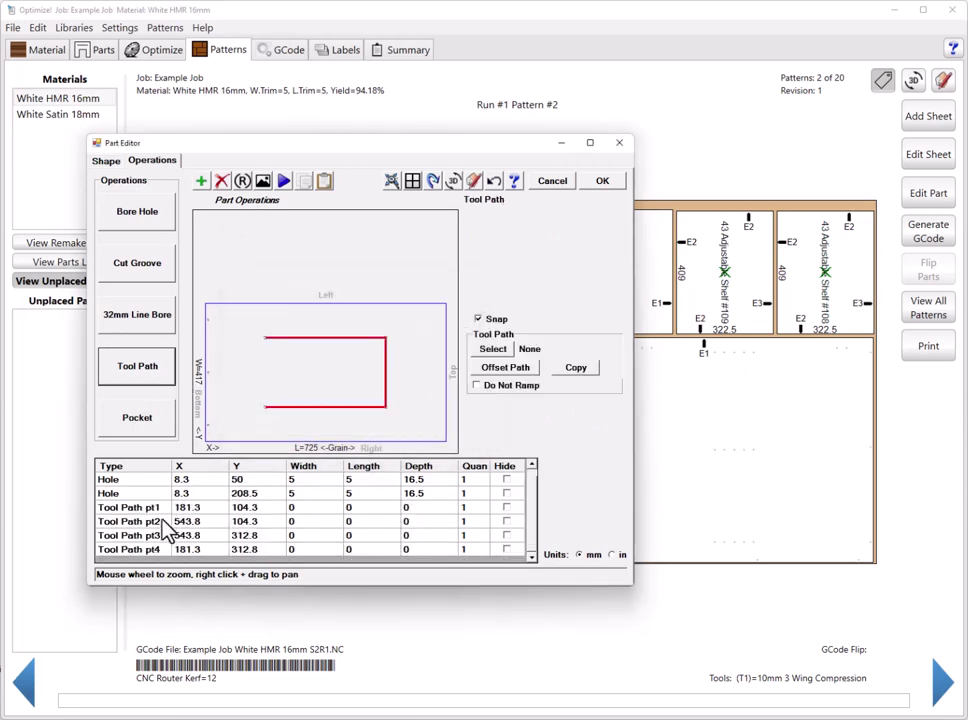
pyautogui.click(145, 550)
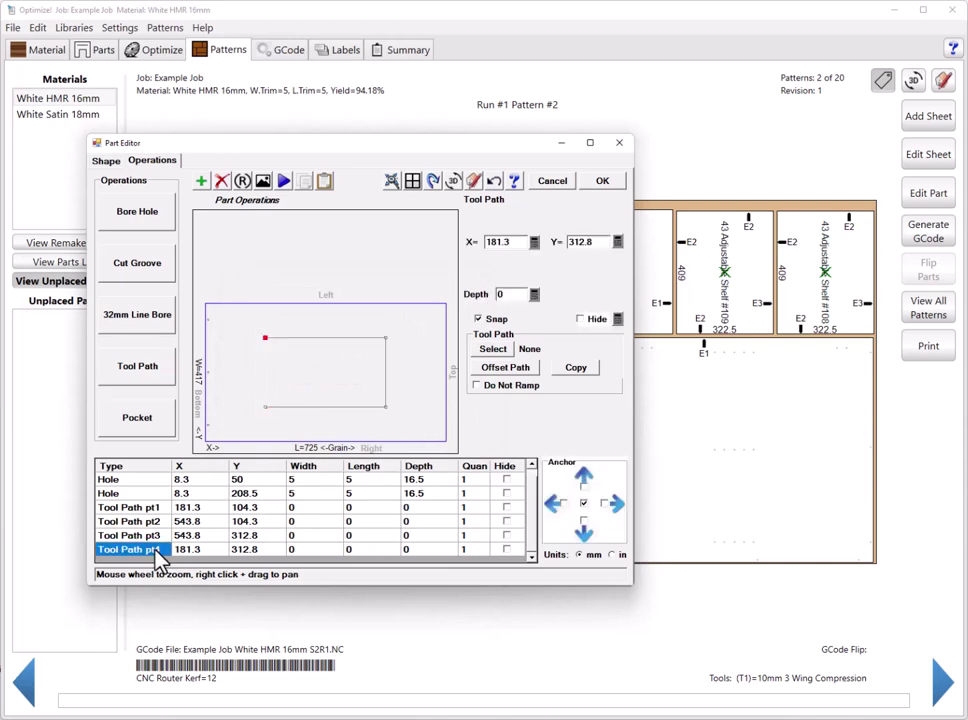
pyautogui.press('Delete')
pyautogui.click(158, 550)
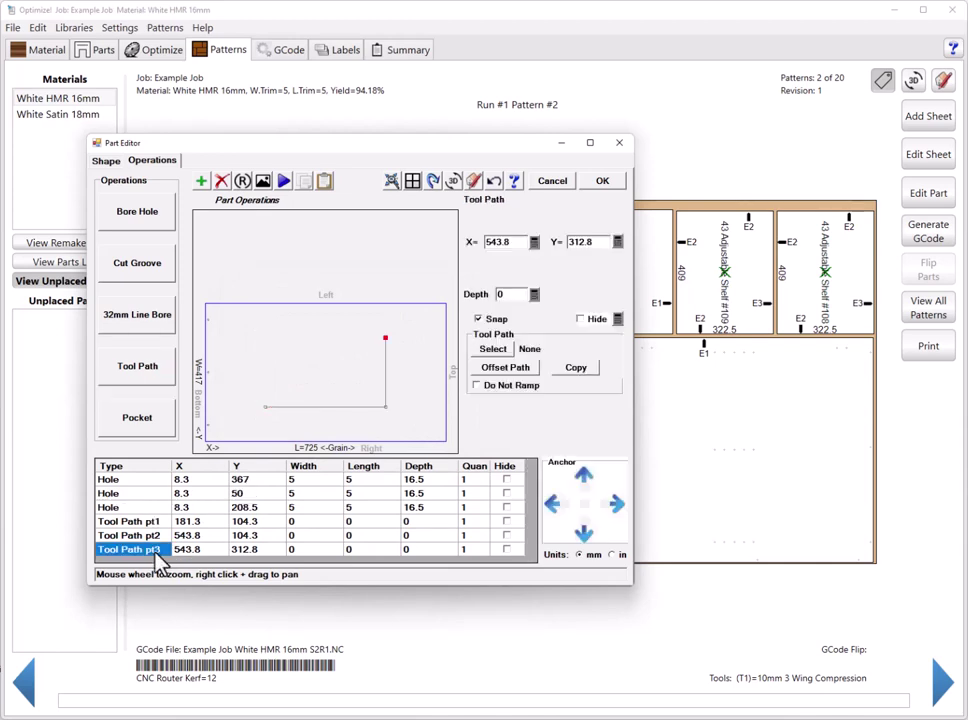
pyautogui.press('Delete')
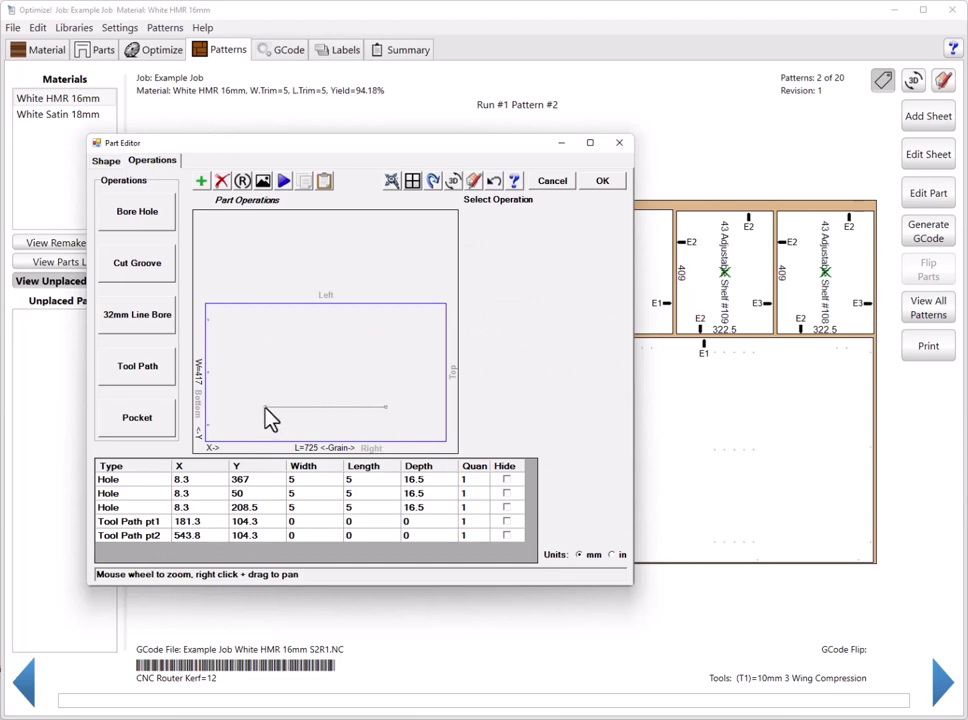
pyautogui.moveTo(266, 408); pyautogui.dragTo(379, 285)
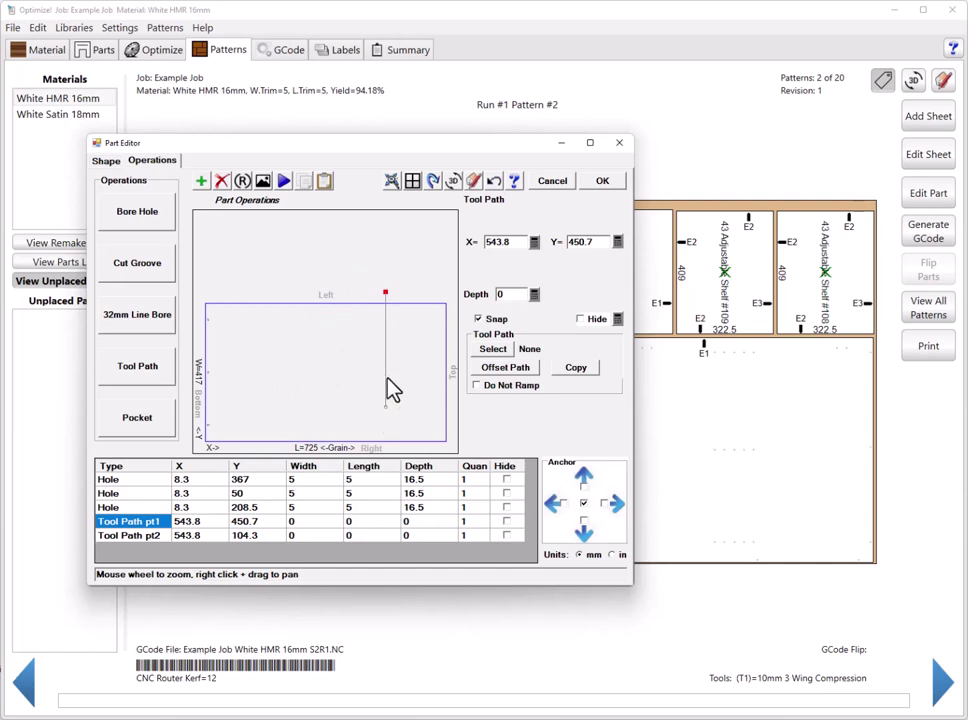
# - Set the tool path's depth to 12 and assign it the Carbitool TDP 20 1/2 Drawer Pull Bit
pyautogui.doubleClick(500, 294)
pyautogui.write('12')
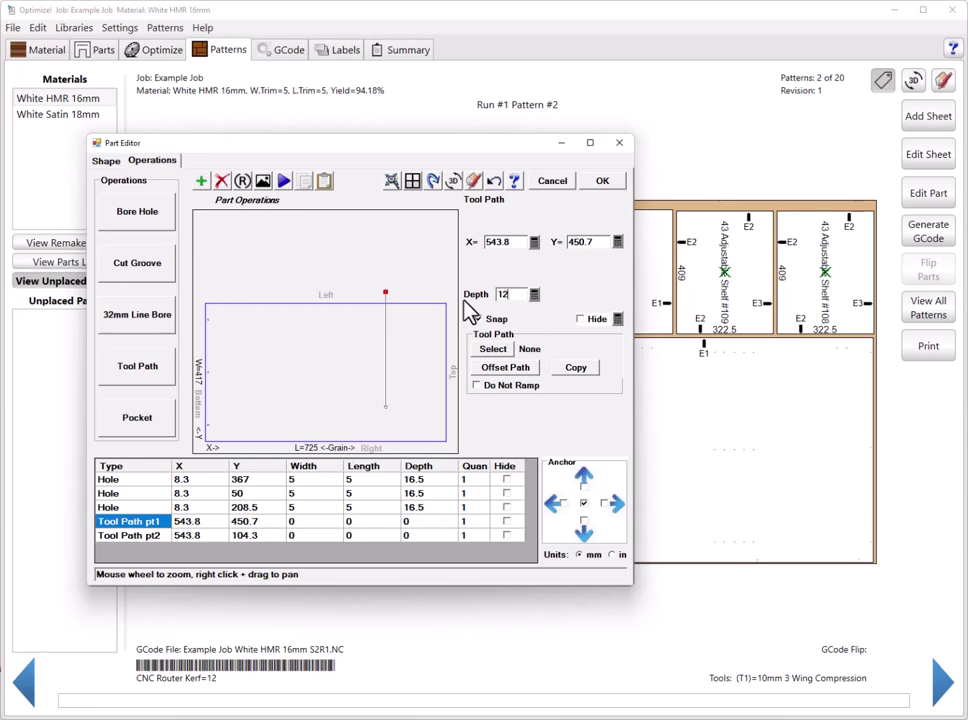
pyautogui.click(492, 350)
pyautogui.scroll(-5, 212, 406)
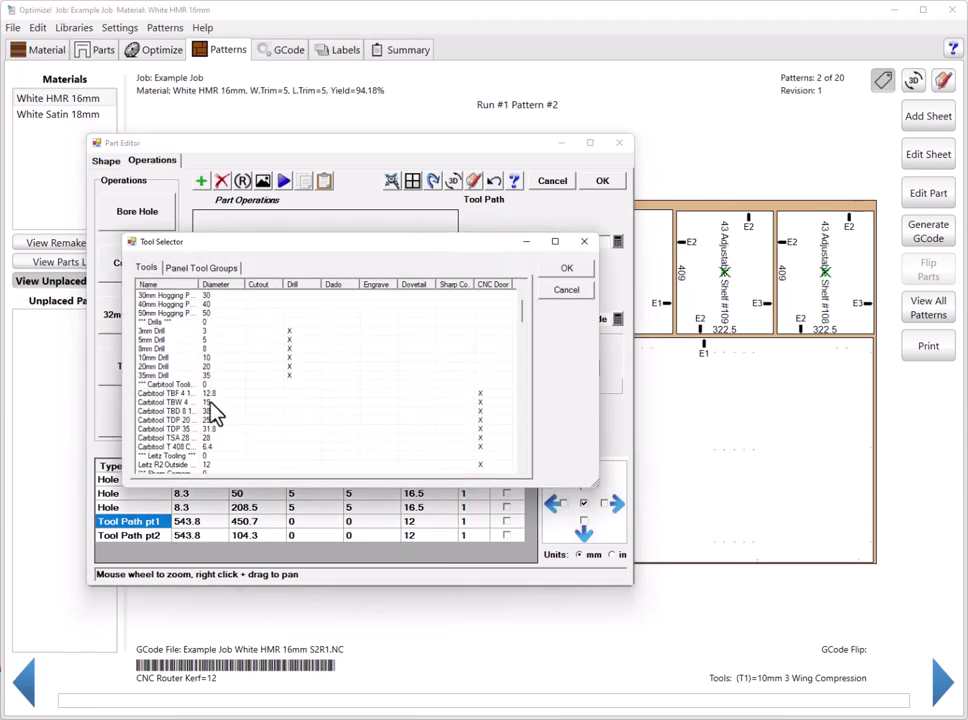
pyautogui.moveTo(200, 284); pyautogui.dragTo(237, 284)
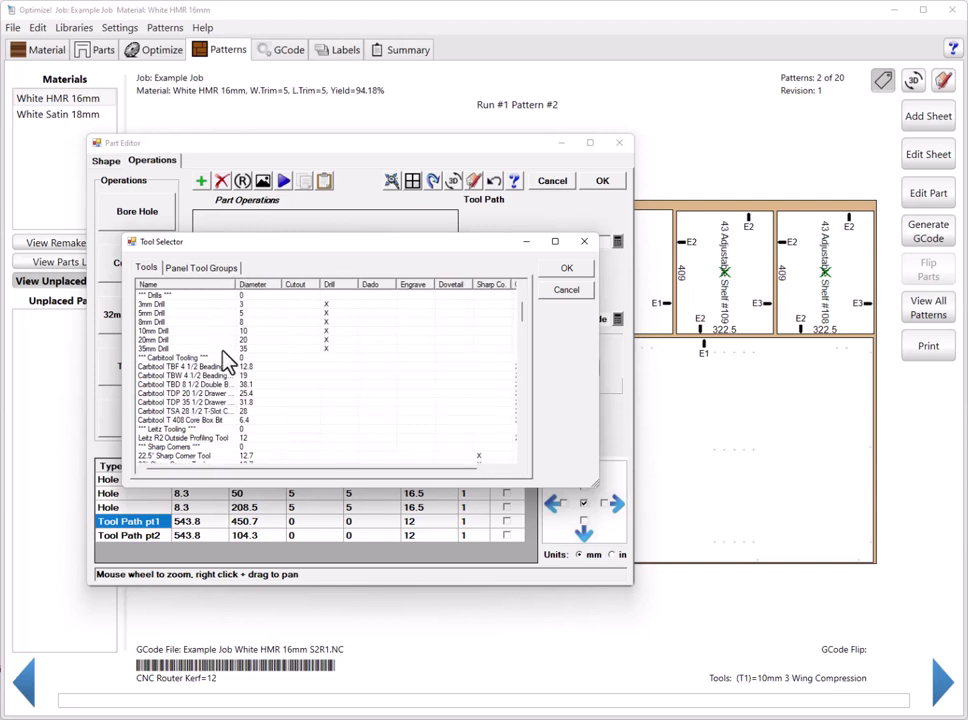
pyautogui.click(185, 394)
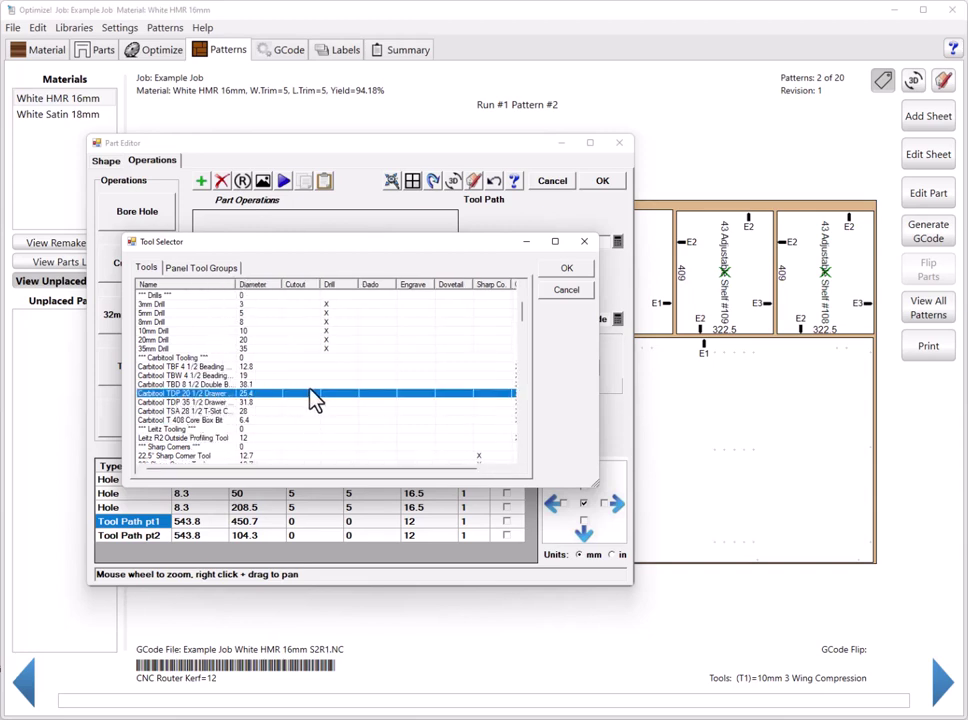
pyautogui.click(567, 269)
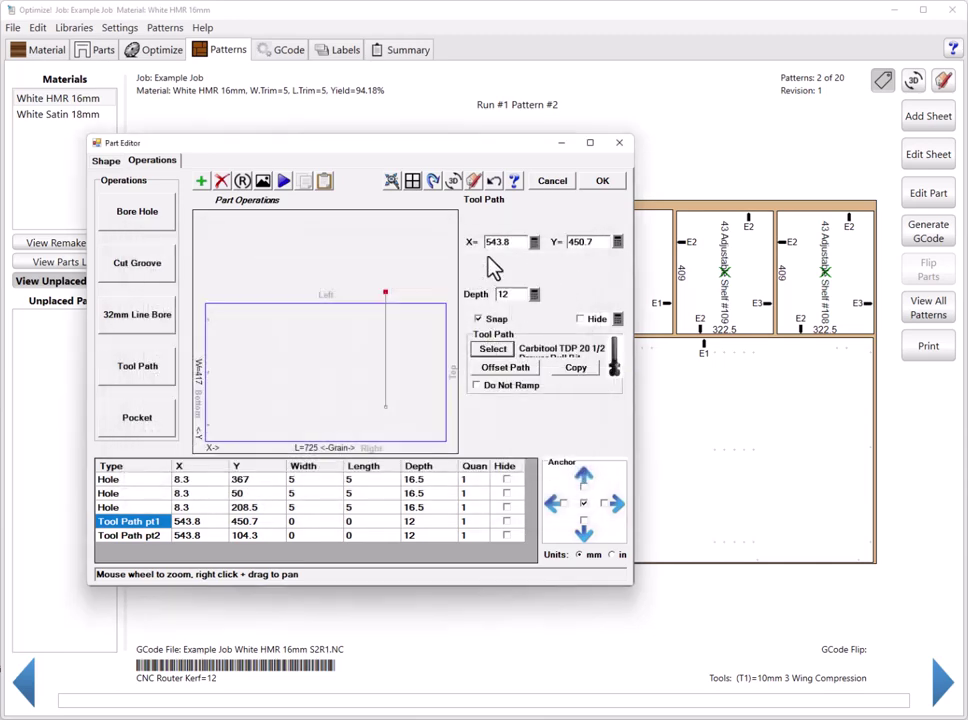
# - Open the part in an enlarged 3D viewer, examine the routed slot's profile at the edge, and close the viewer
pyautogui.click(453, 181)
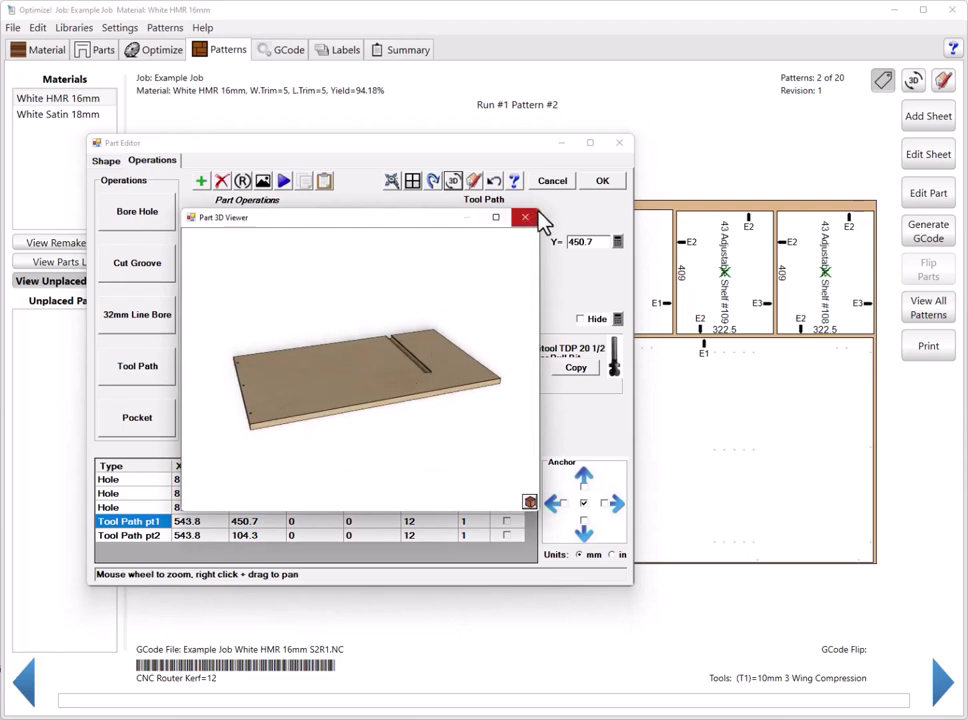
pyautogui.moveTo(541, 207); pyautogui.dragTo(931, 45)
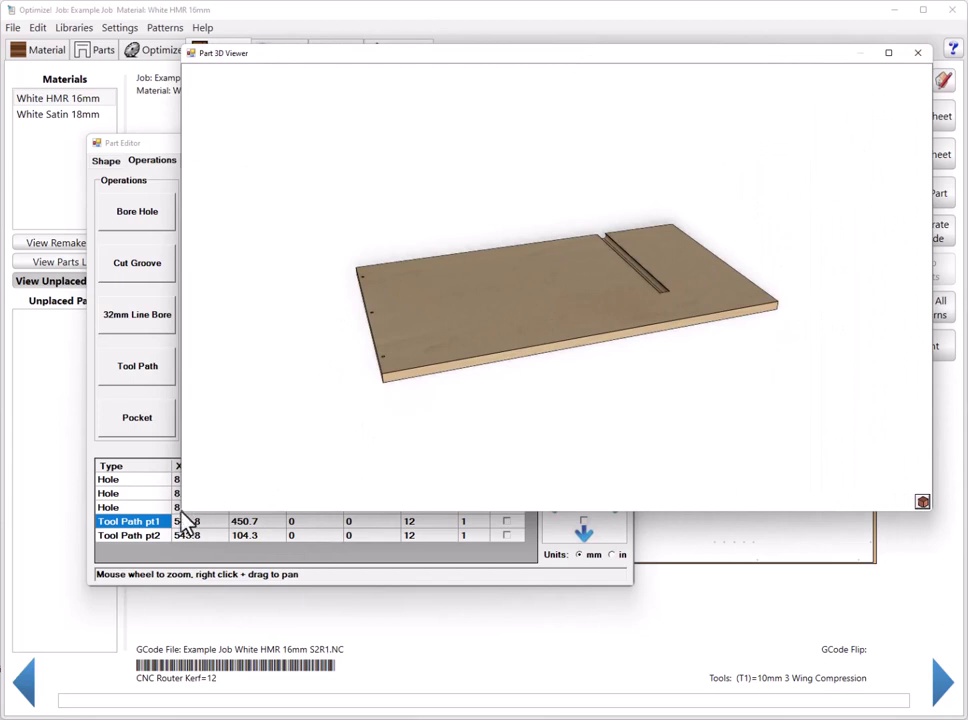
pyautogui.moveTo(188, 505); pyautogui.dragTo(410, 426)
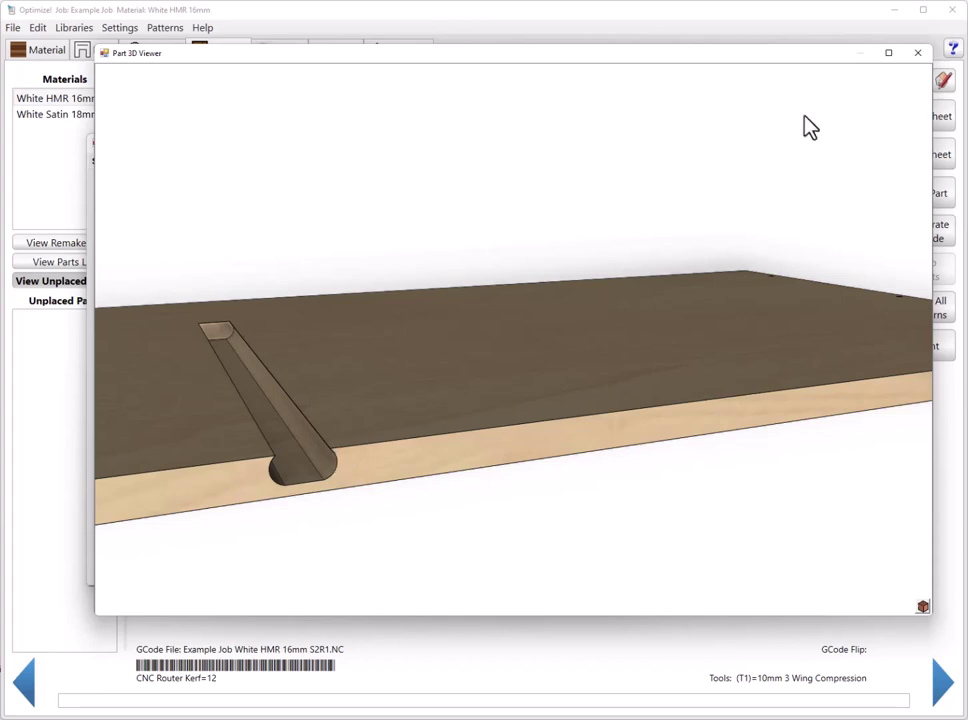
pyautogui.click(917, 53)
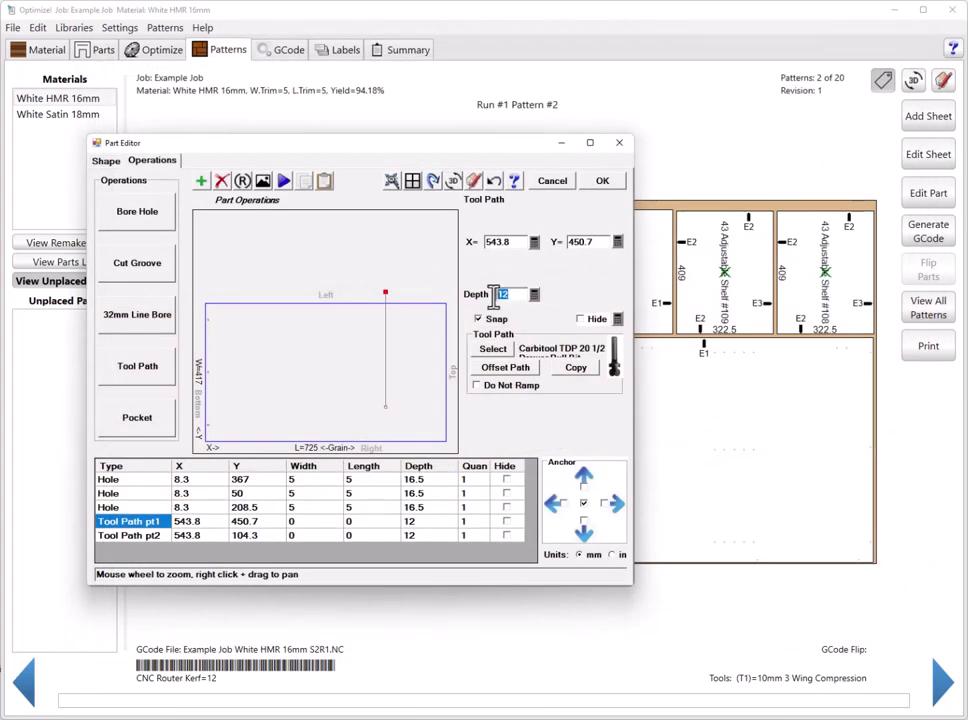
# - Set the tool path's depth to 15 and view the part in 3D
pyautogui.write('15')
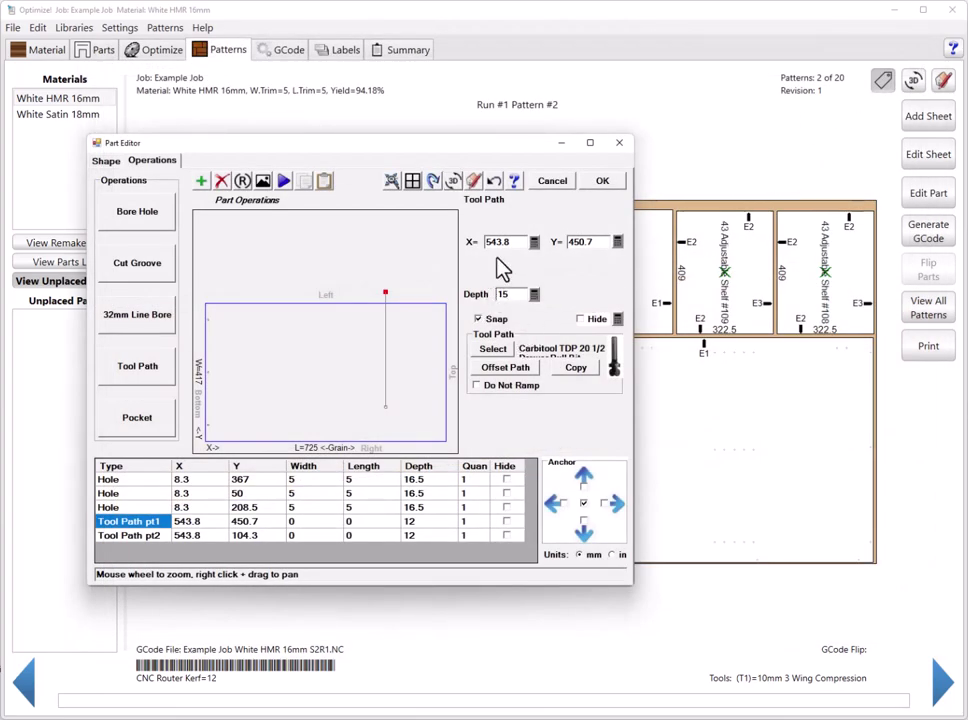
pyautogui.click(453, 180)
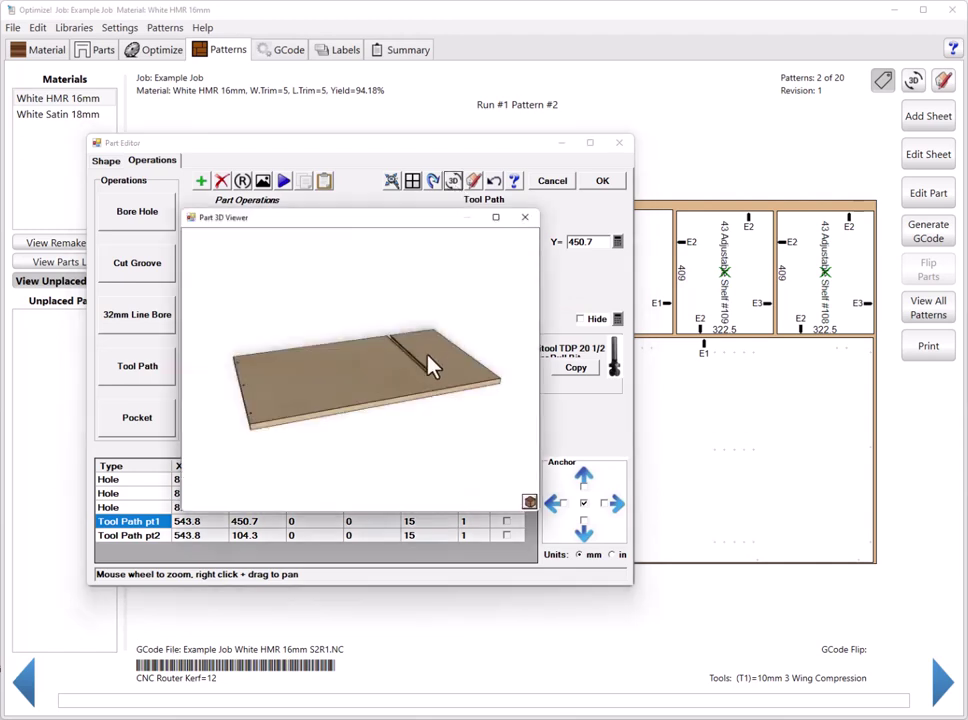
pyautogui.moveTo(432, 363); pyautogui.dragTo(378, 322)
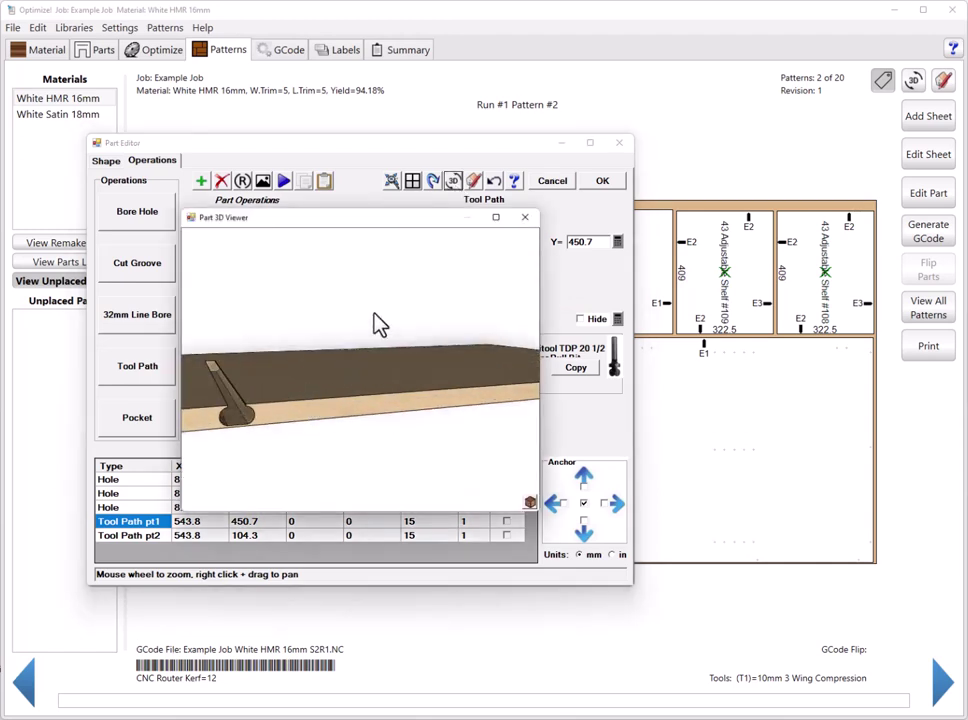
# - Maximize the part's 3D viewer and examine the deeper slot's profile up close from several angles
pyautogui.click(496, 218)
pyautogui.moveTo(484, 281); pyautogui.dragTo(391, 422)
pyautogui.scroll(-2, 238, 447)
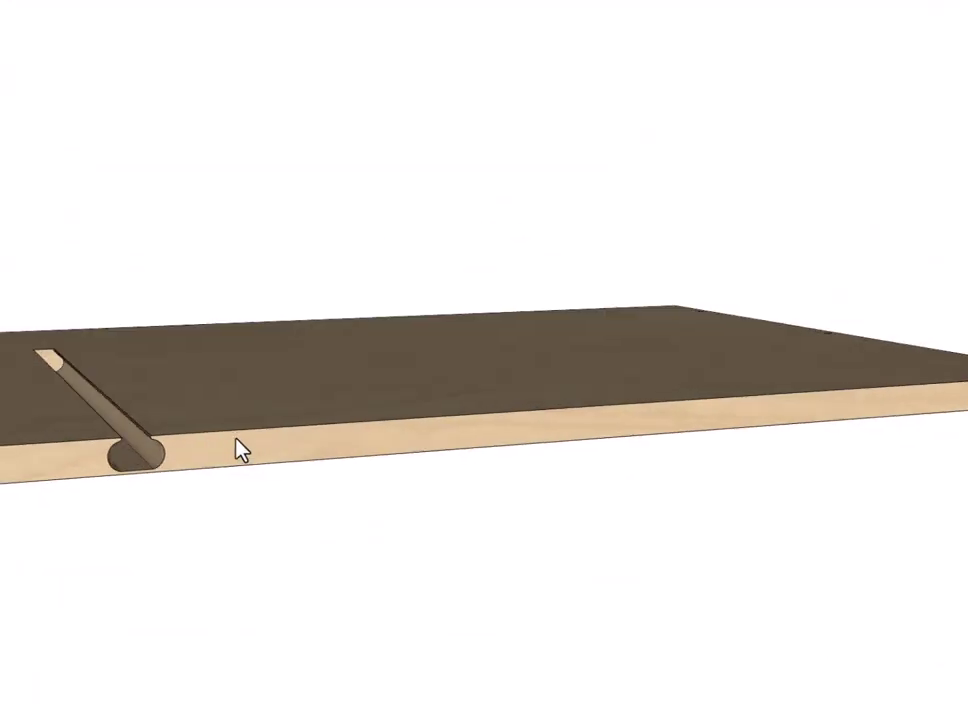
pyautogui.moveTo(242, 447); pyautogui.dragTo(225, 486)
pyautogui.scroll(3, 213, 492)
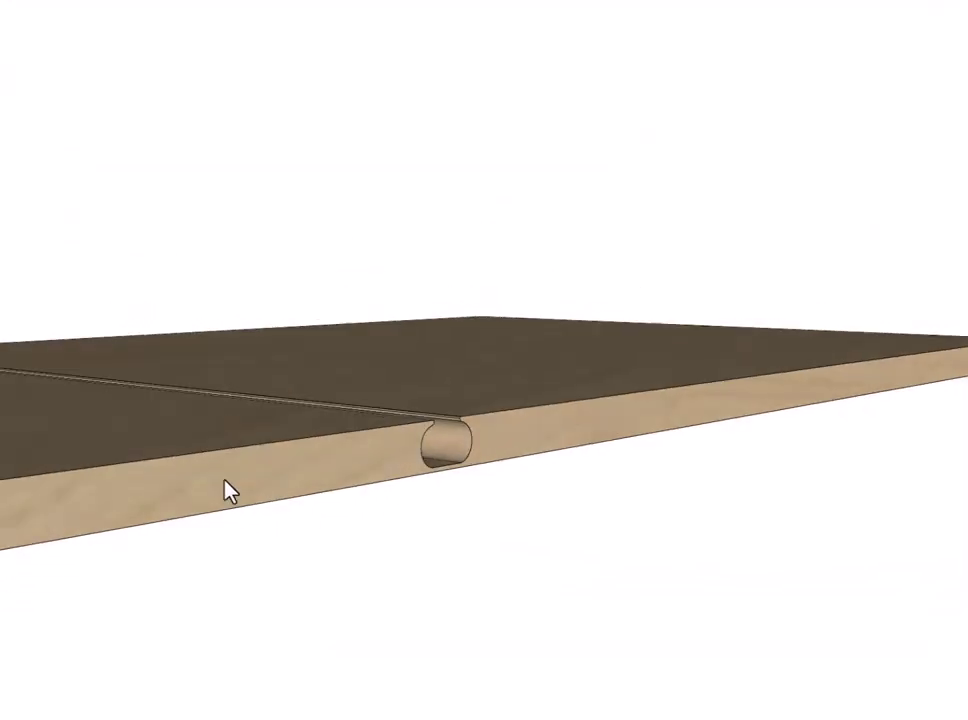
pyautogui.scroll(3, 225, 486)
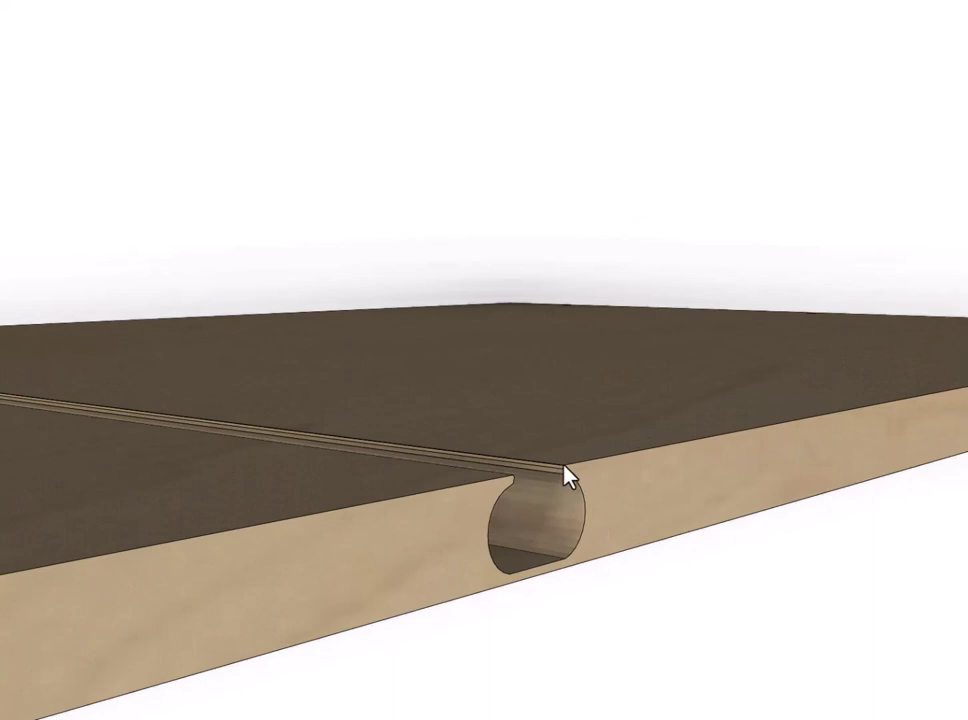
pyautogui.moveTo(597, 473)
pyautogui.mouseDown()
pyautogui.moveTo(616, 478)
pyautogui.moveTo(573, 478)
pyautogui.moveTo(624, 482)
pyautogui.moveTo(601, 487)
pyautogui.mouseUp()
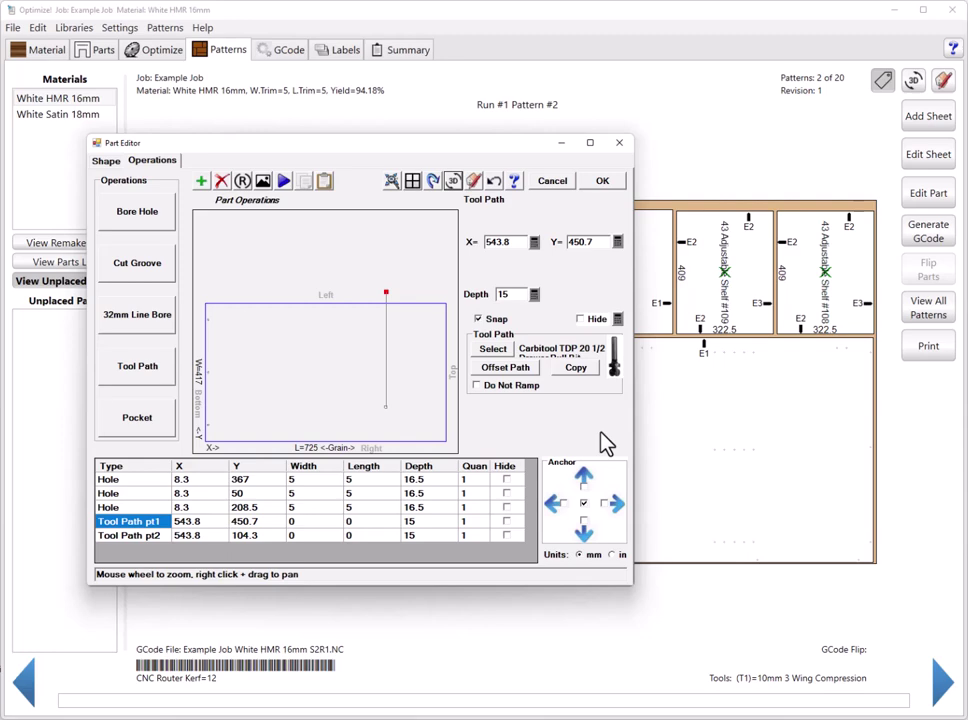
# - Save part 30 UB #8 with its tool path extending outside the part, and inspect the slot in the sheet's 3D view
pyautogui.click(607, 185)
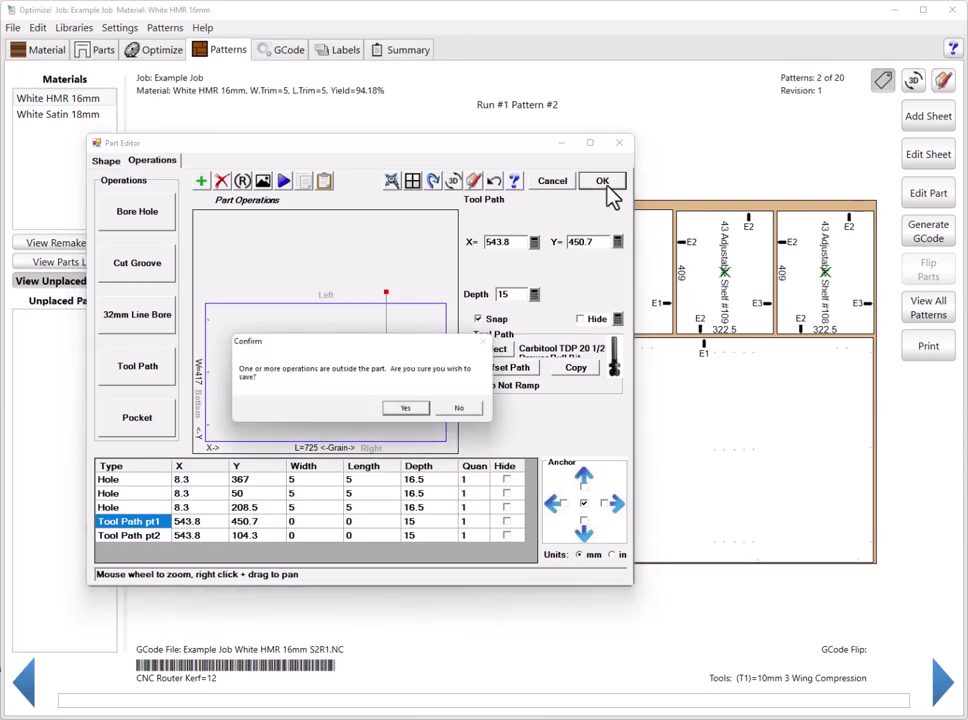
pyautogui.click(419, 409)
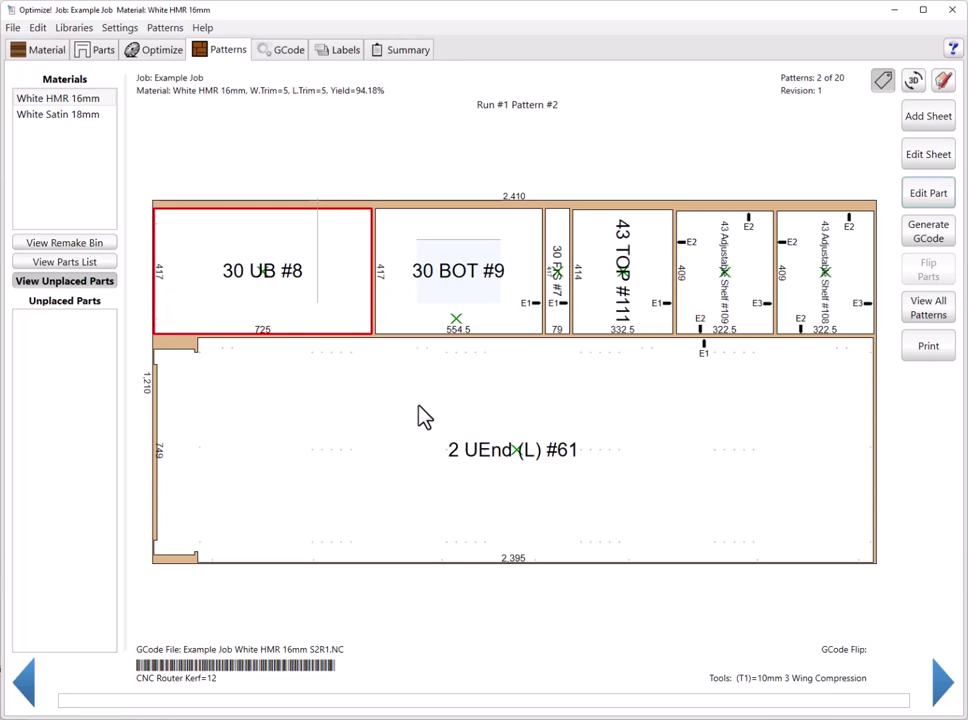
pyautogui.click(916, 84)
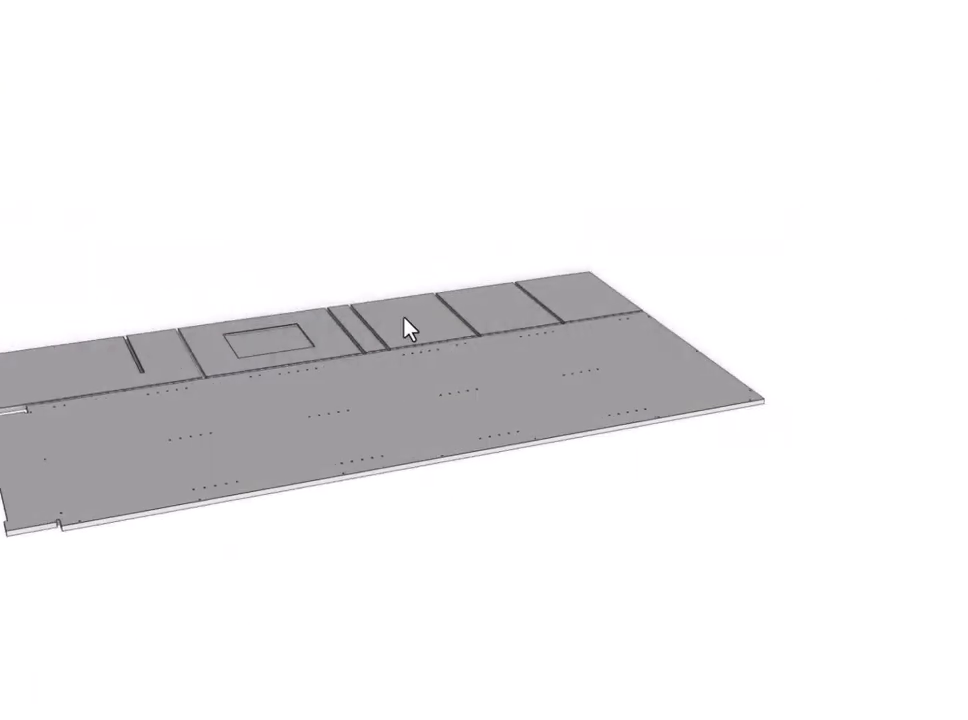
pyautogui.moveTo(408, 330); pyautogui.dragTo(648, 463)
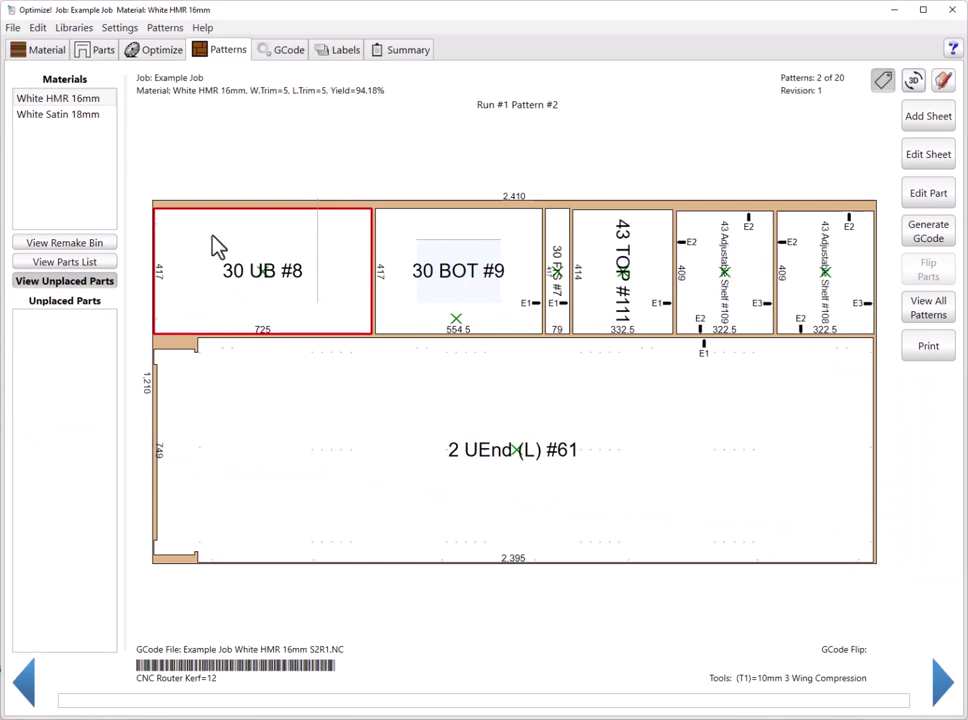
# - Open part 44 Door #74 in White Satin 18mm pattern #6 in the part editor and examine its pocket's settings
pyautogui.click(92, 115)
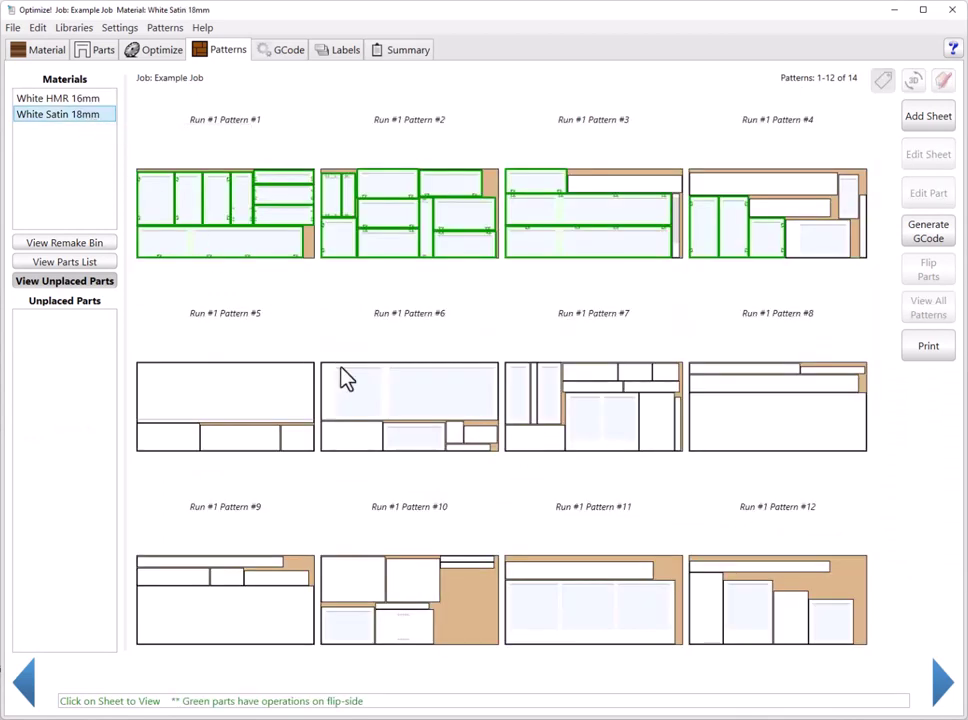
pyautogui.click(425, 452)
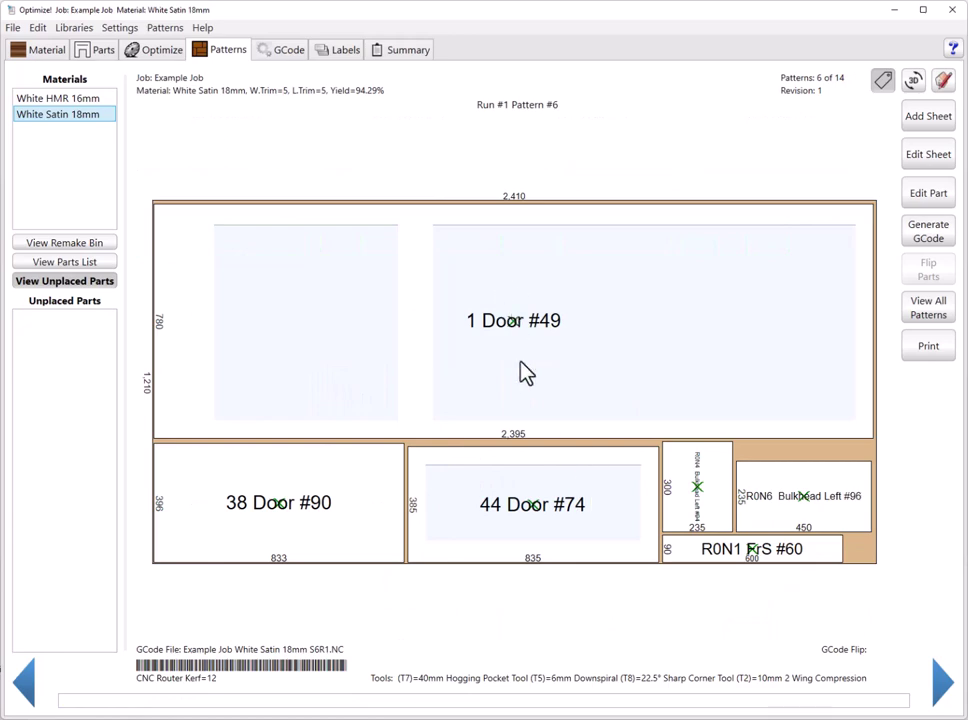
pyautogui.click(531, 503)
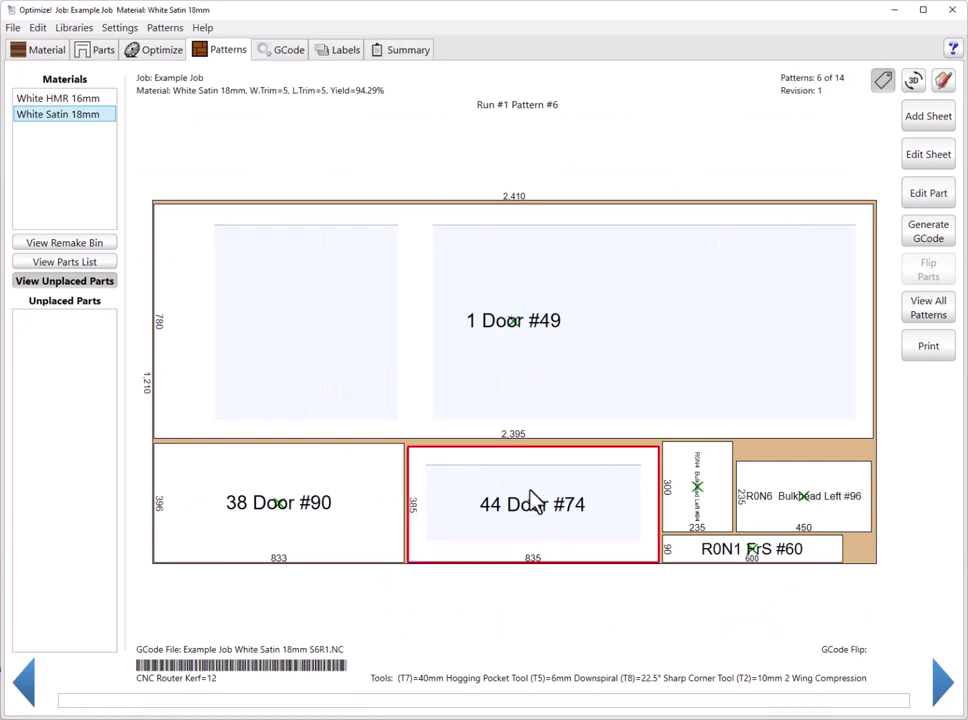
pyautogui.click(938, 195)
pyautogui.click(437, 319)
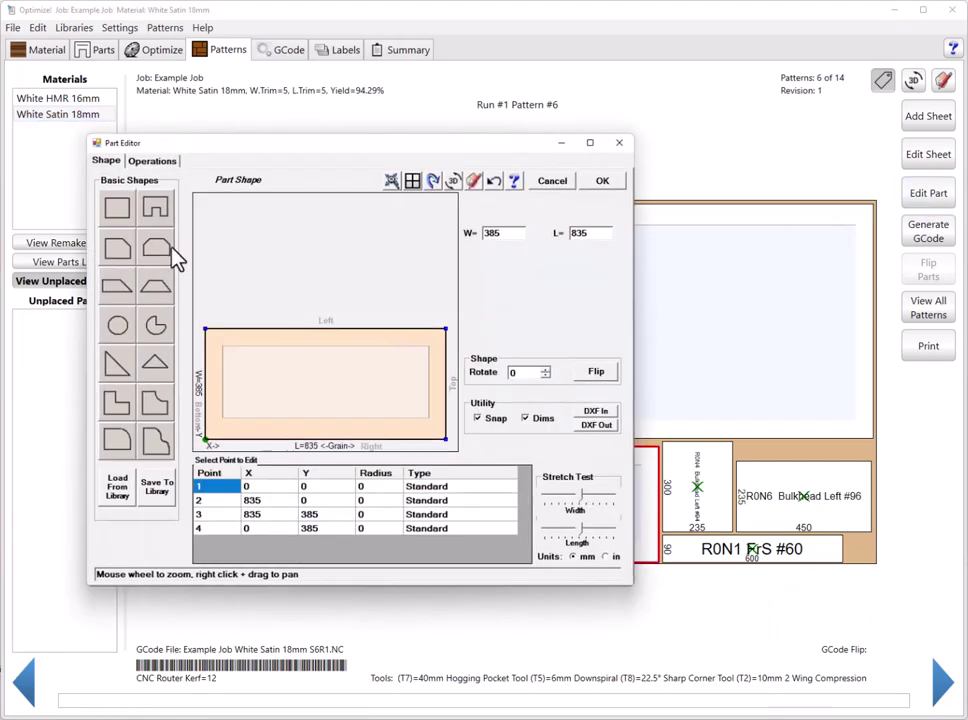
pyautogui.click(150, 162)
pyautogui.click(223, 350)
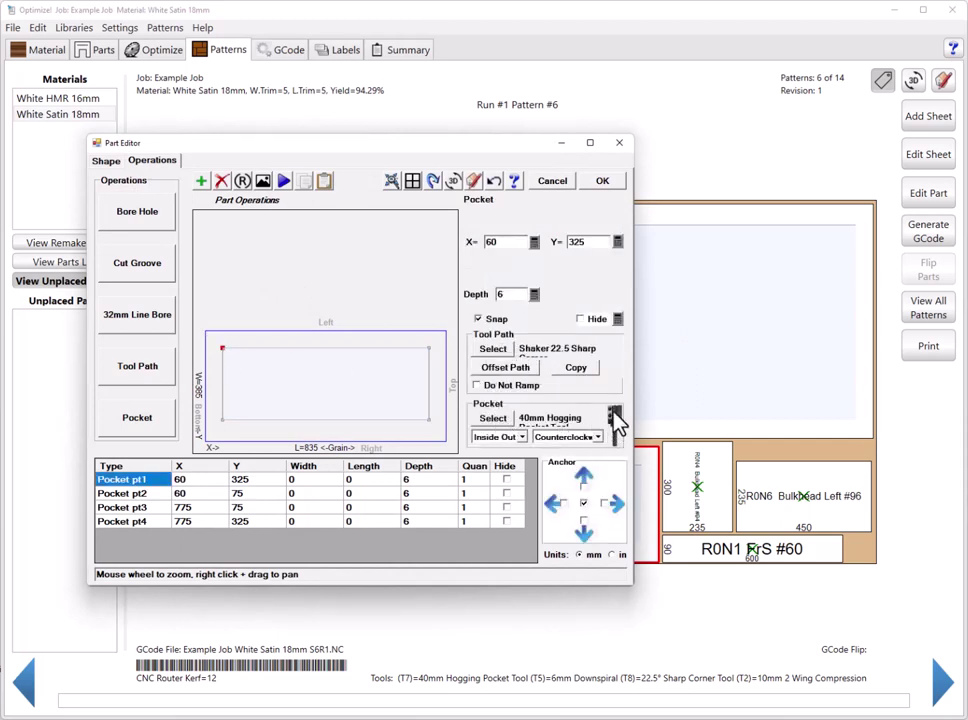
# - Assign the VTX Raised Ogee (w 1/4" Bead) panel tool group to the tool path of Door #74's pocket
pyautogui.click(503, 350)
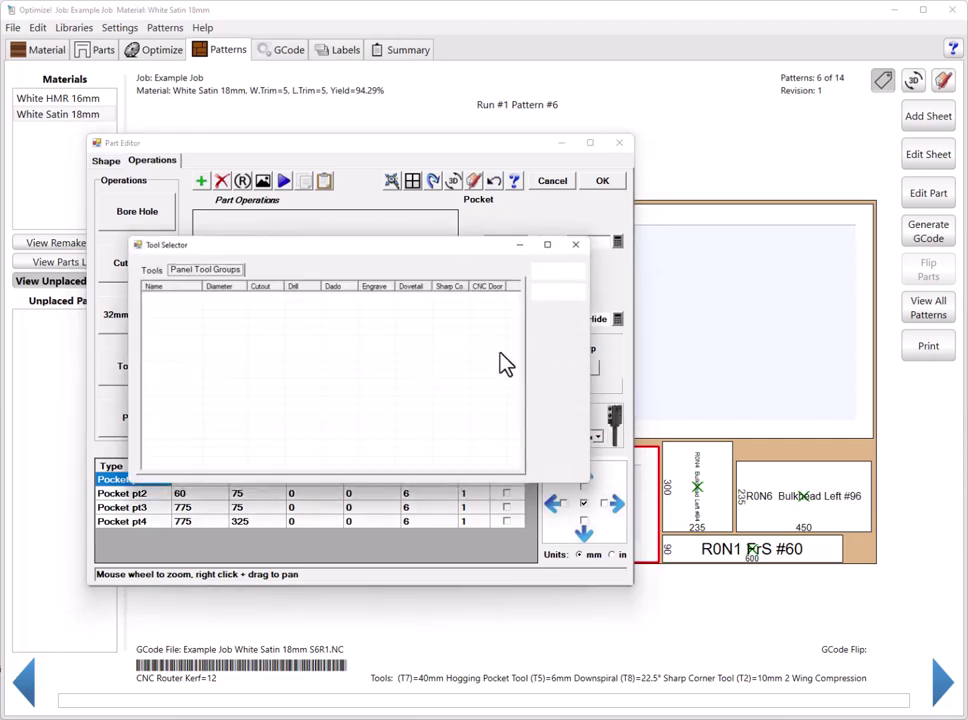
pyautogui.moveTo(597, 490); pyautogui.dragTo(813, 649)
pyautogui.moveTo(443, 234); pyautogui.dragTo(452, 80)
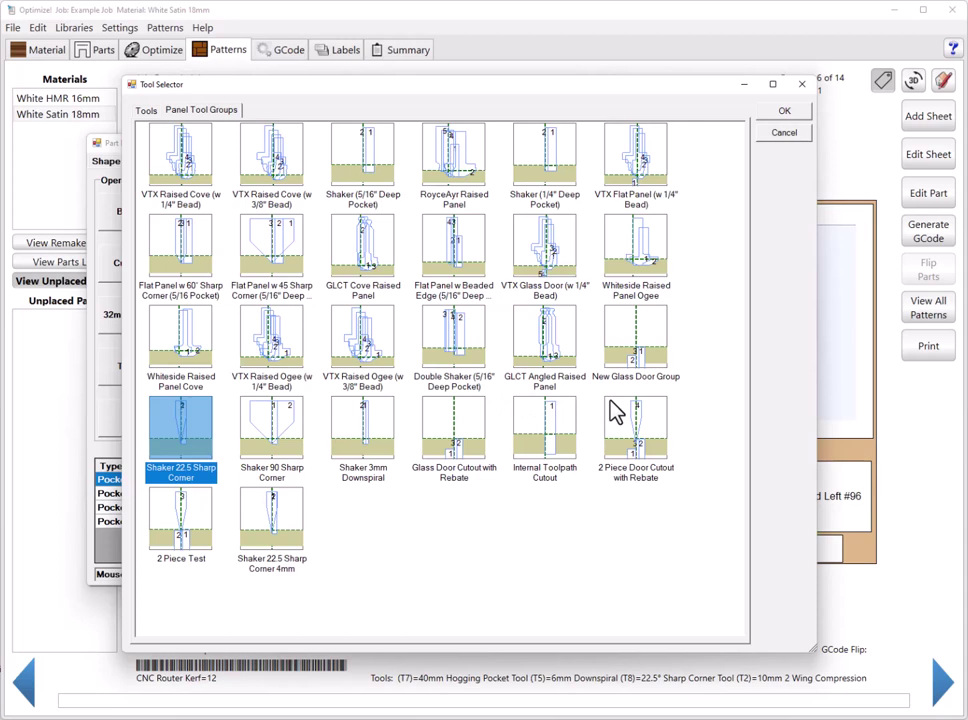
pyautogui.click(275, 345)
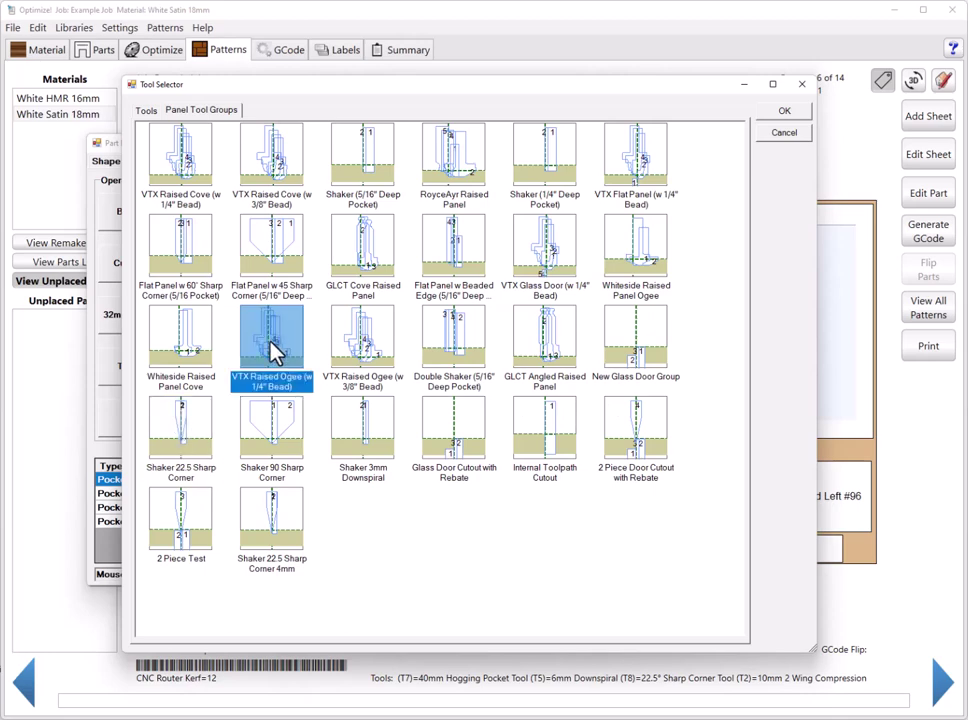
pyautogui.doubleClick(275, 345)
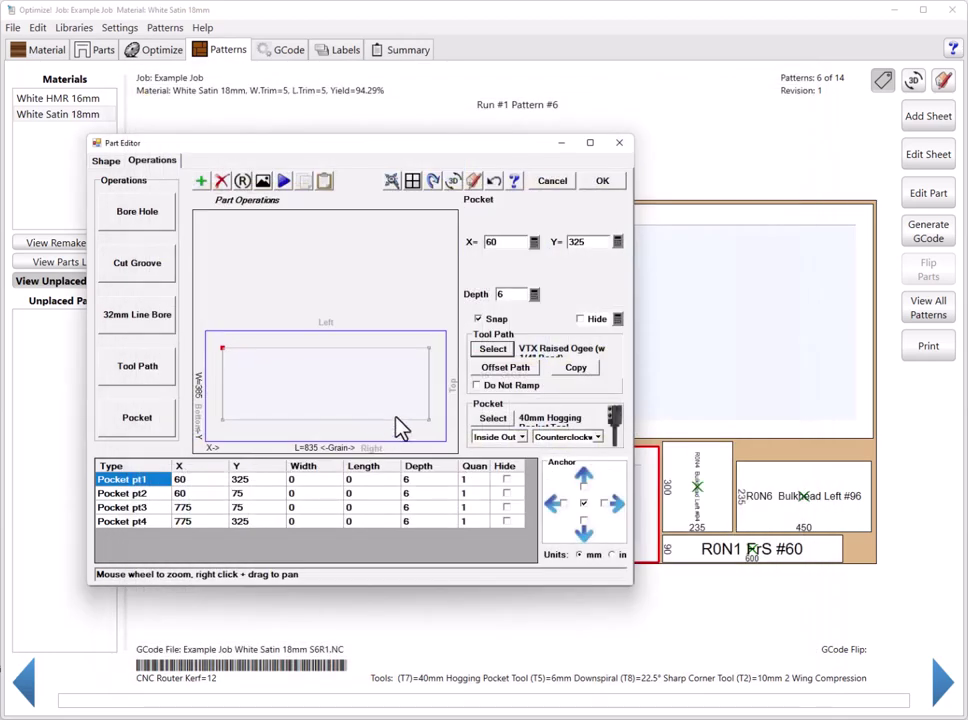
# - Inspect the door's raised panel profile in an enlarged 3D view, and save the part
pyautogui.click(453, 181)
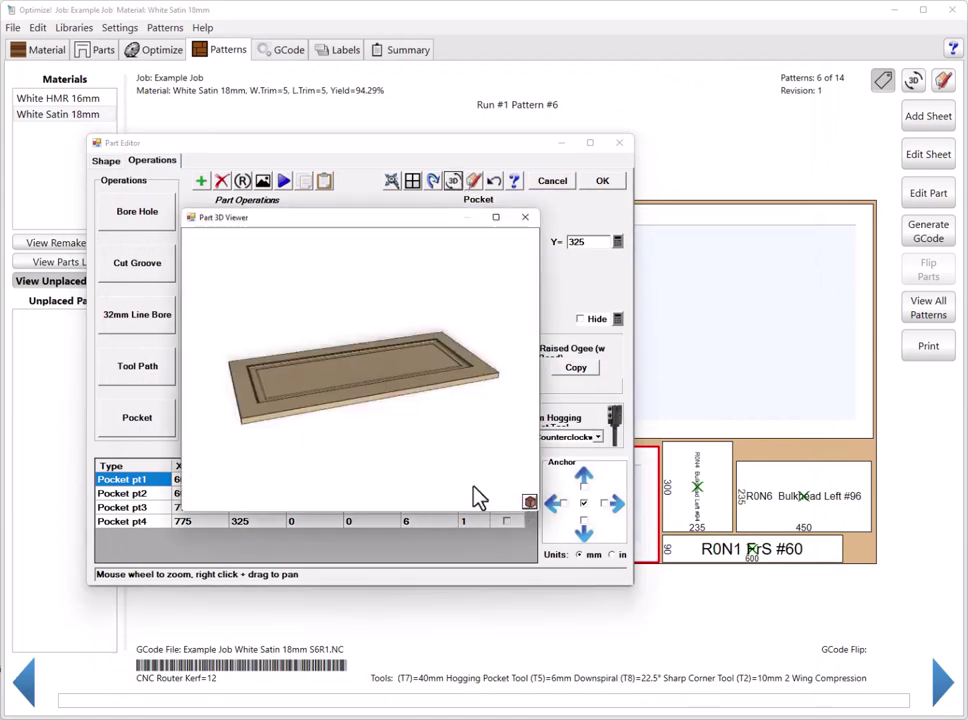
pyautogui.click(505, 217)
pyautogui.moveTo(460, 367); pyautogui.dragTo(790, 530)
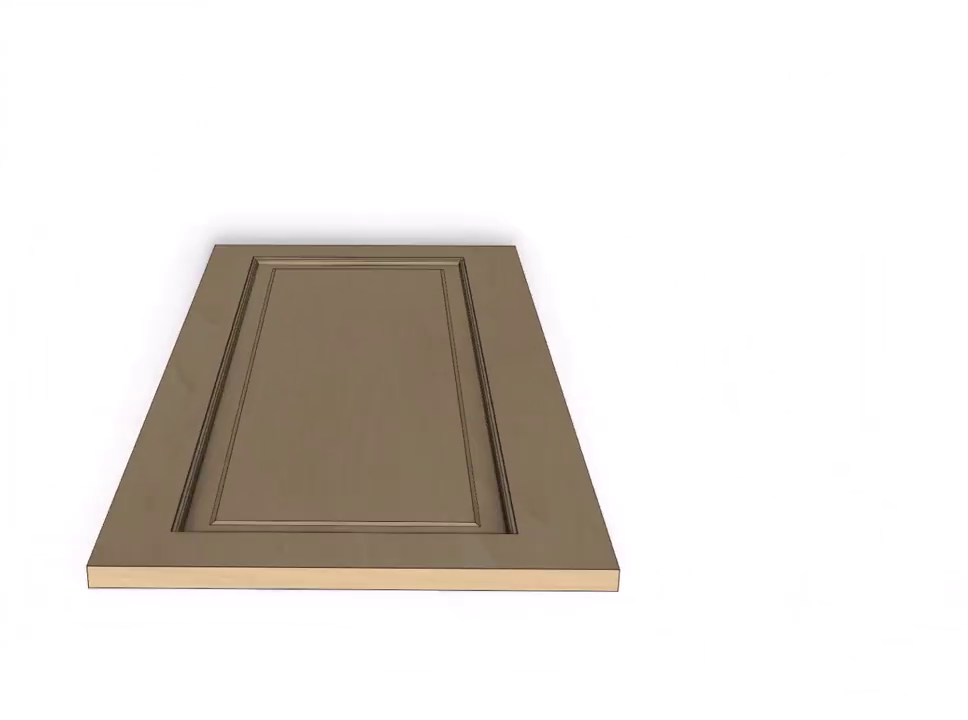
pyautogui.press('Escape')
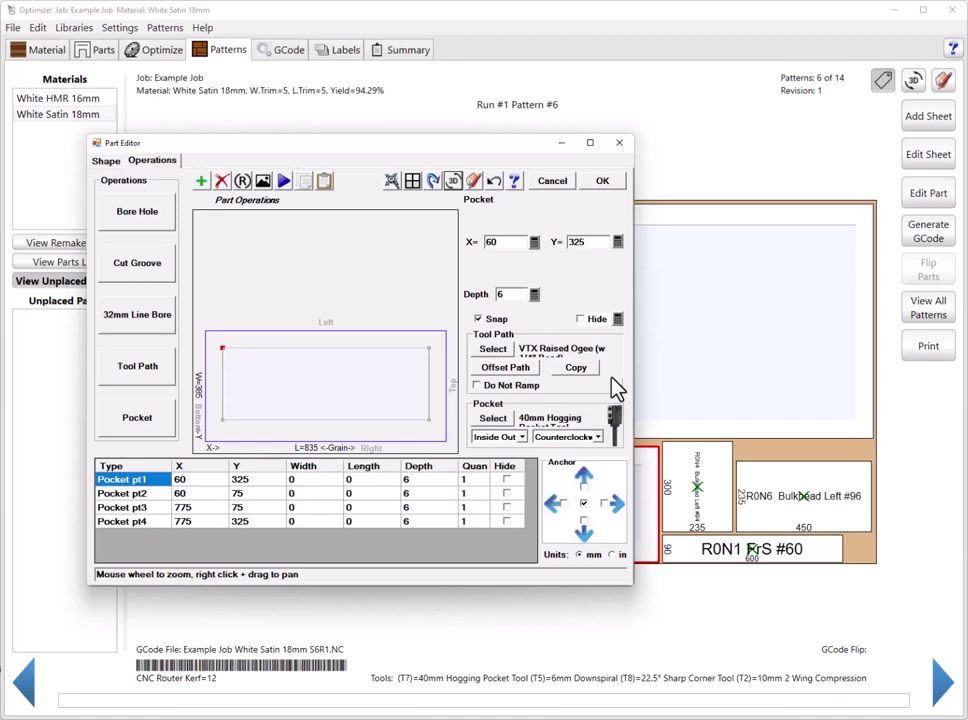
pyautogui.click(605, 181)
# - Open the panel tool groups in the CNC tooling library and enlarge the library window
pyautogui.click(74, 28)
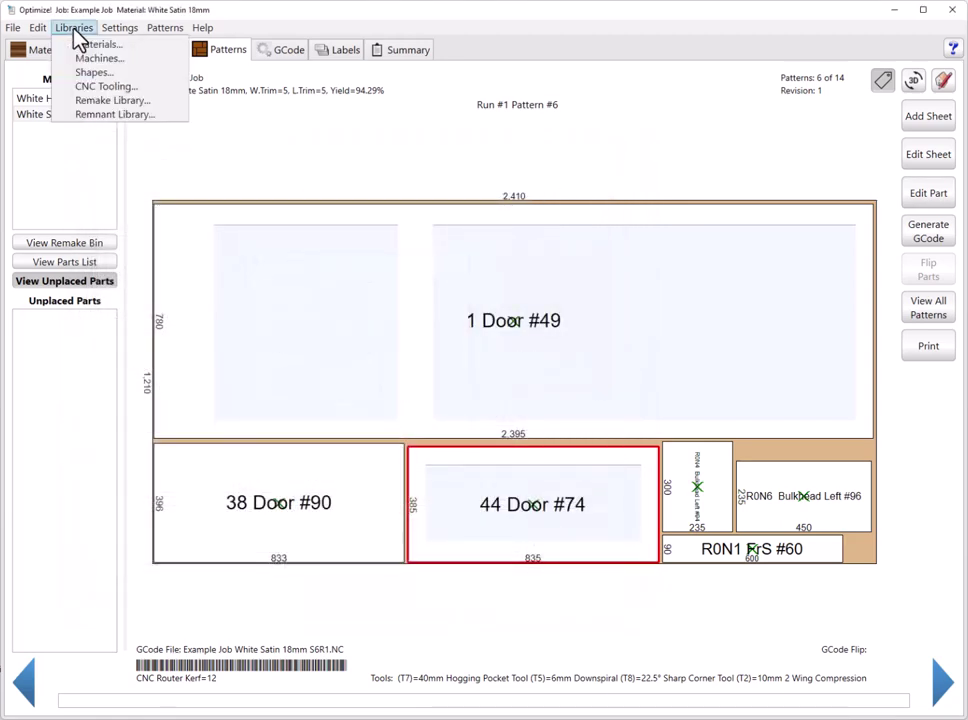
pyautogui.click(103, 87)
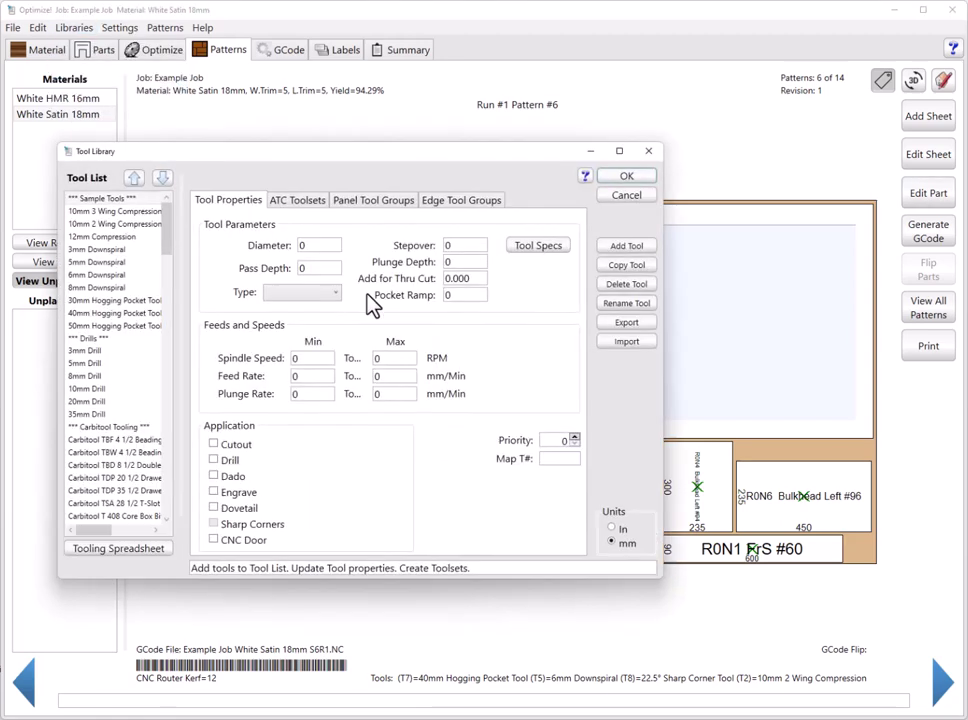
pyautogui.click(373, 200)
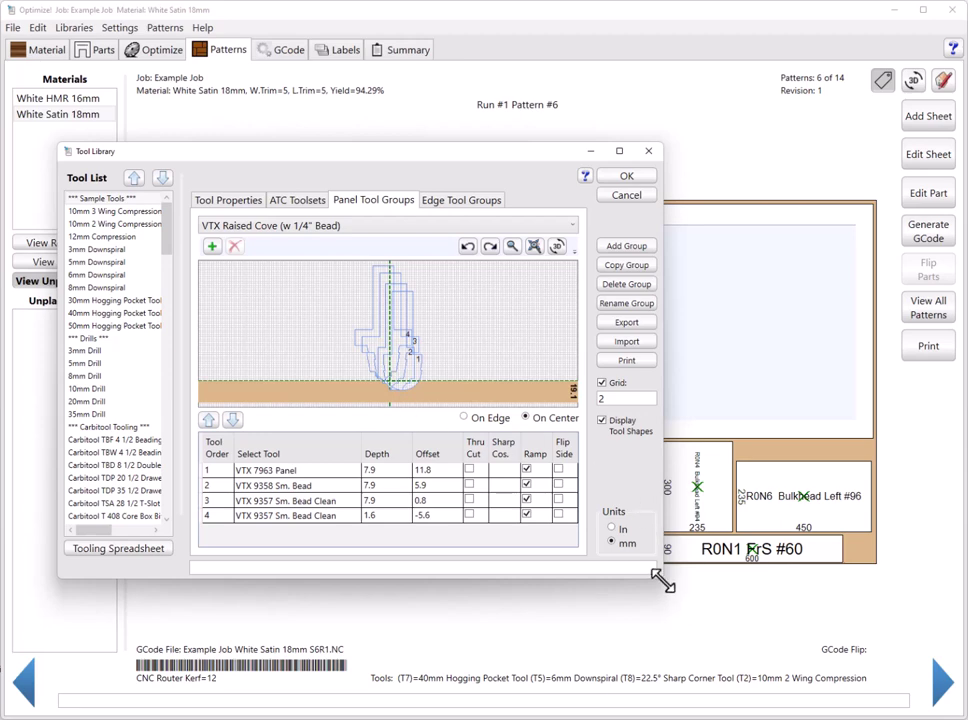
pyautogui.moveTo(661, 577); pyautogui.dragTo(940, 680)
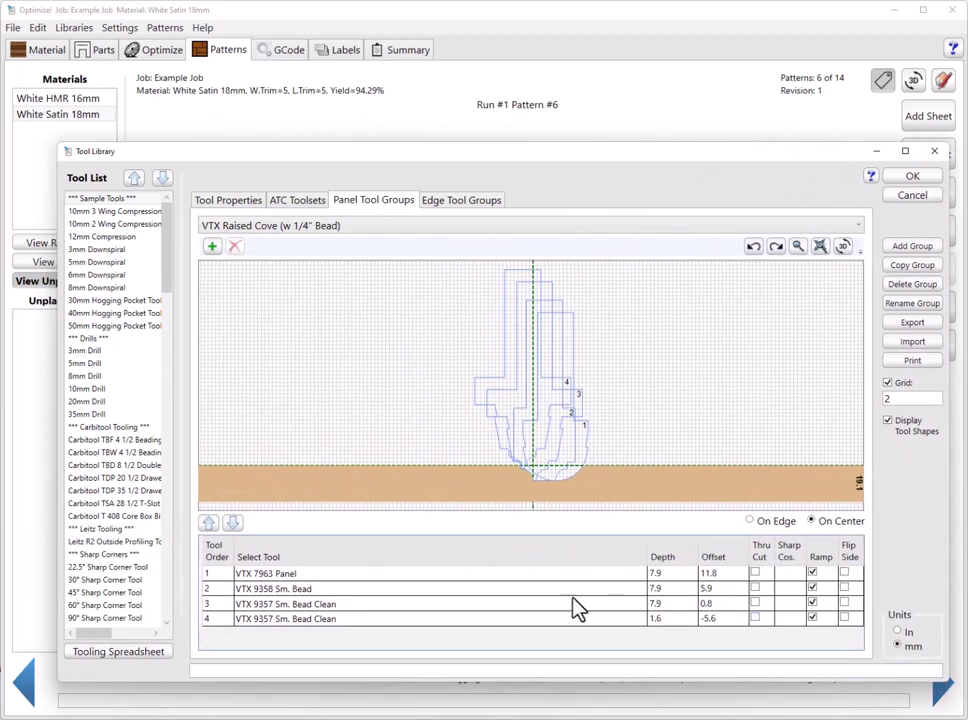
# - Examine how each of the four tools in the VTX Raised Cove (w 1/4" Bead) group cuts its part of the profile
pyautogui.click(347, 579)
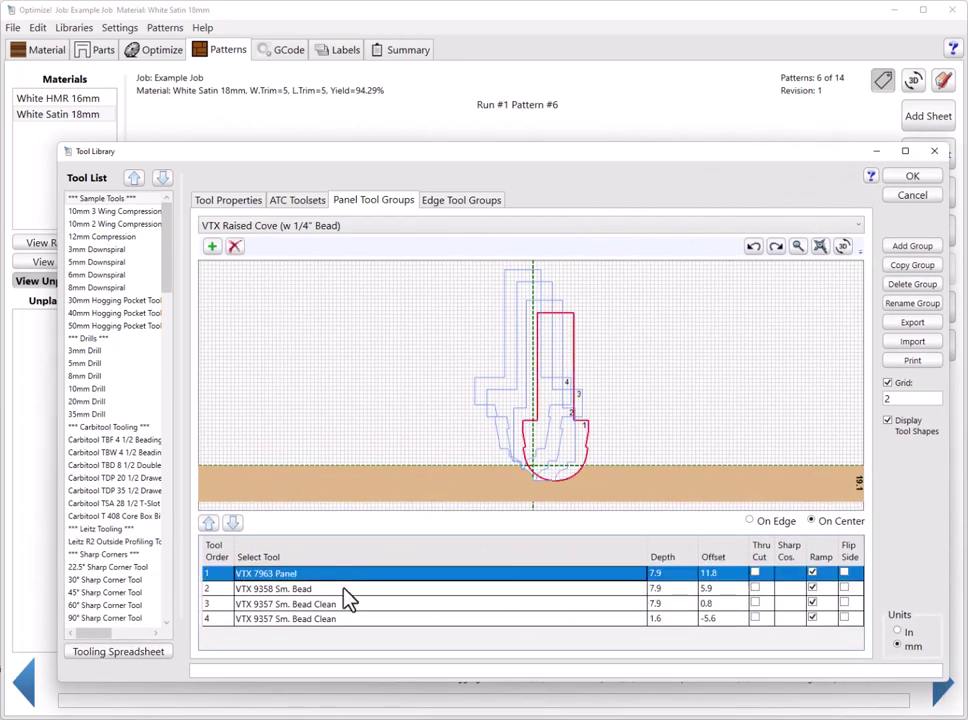
pyautogui.click(344, 595)
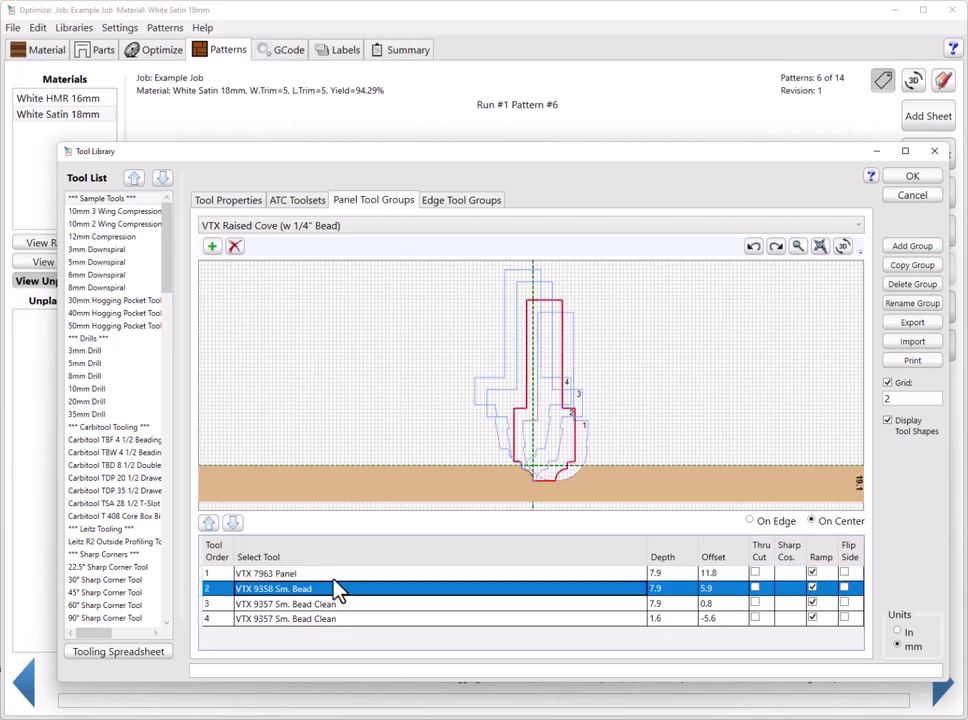
pyautogui.click(340, 577)
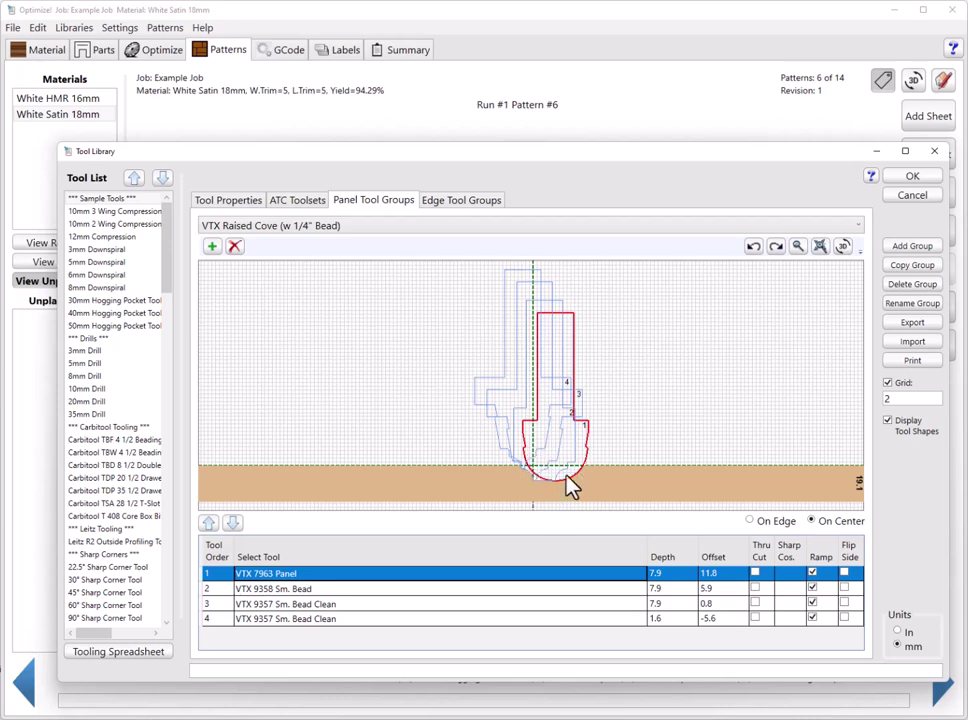
pyautogui.click(350, 590)
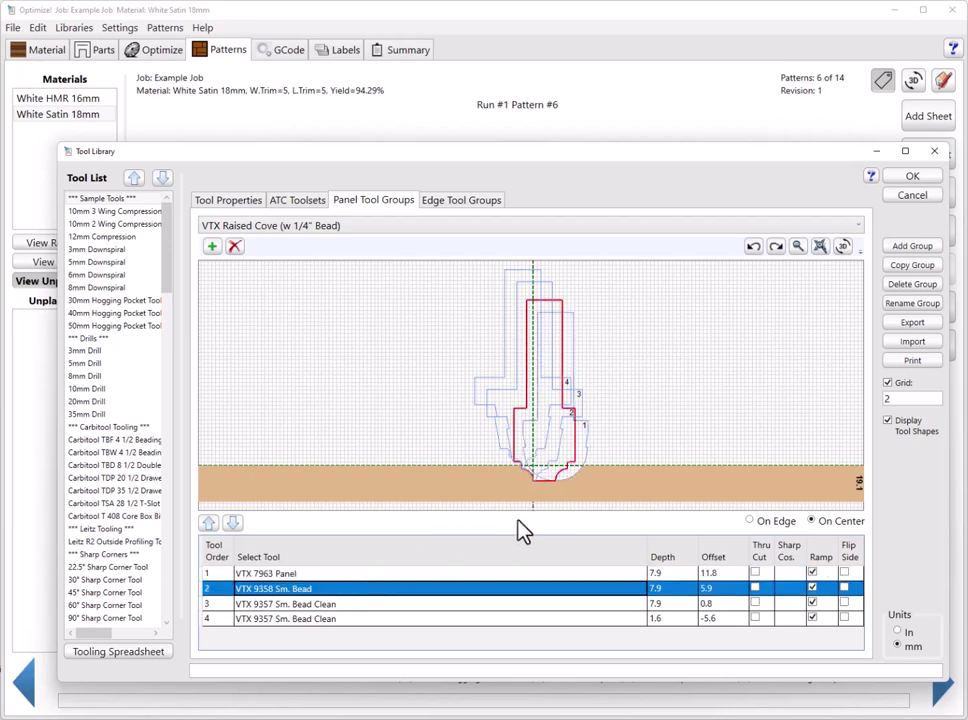
pyautogui.scroll(5, 537, 493)
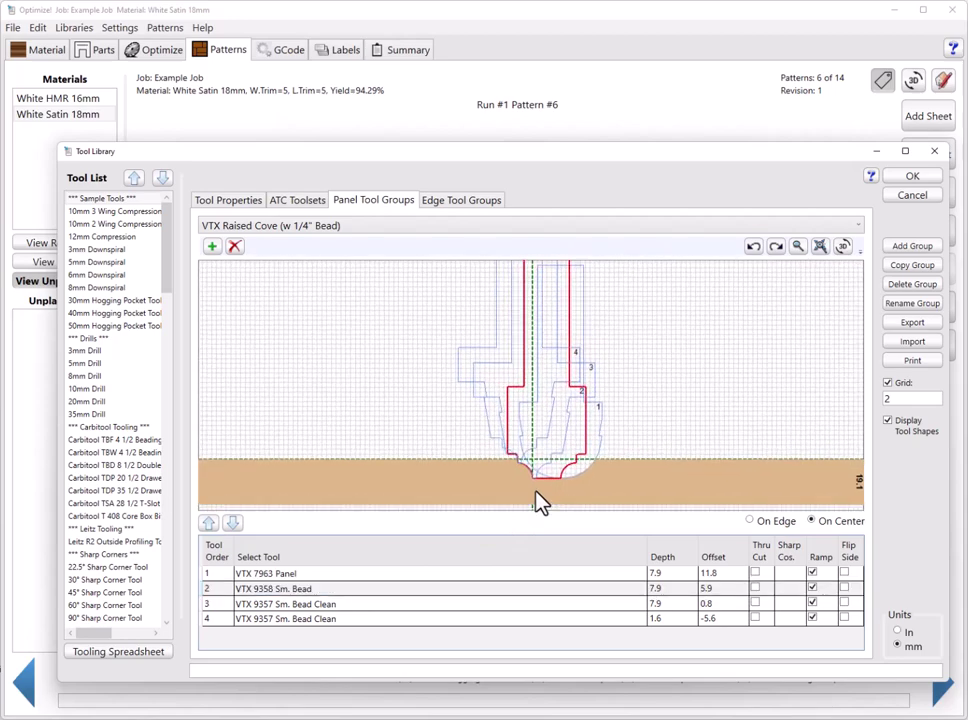
pyautogui.scroll(5, 545, 500)
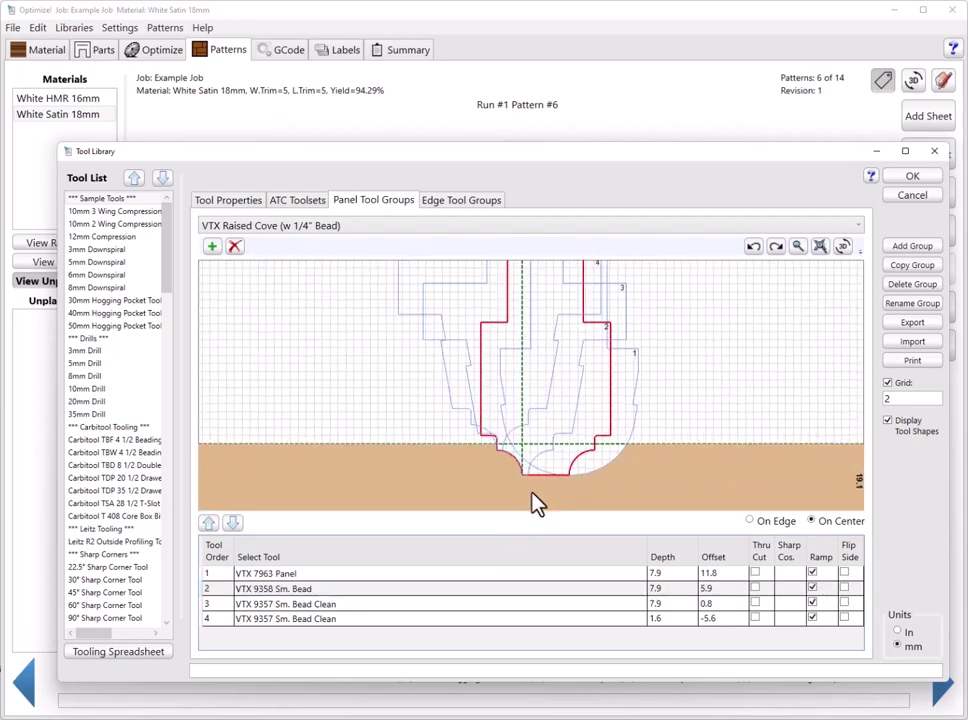
pyautogui.click(490, 574)
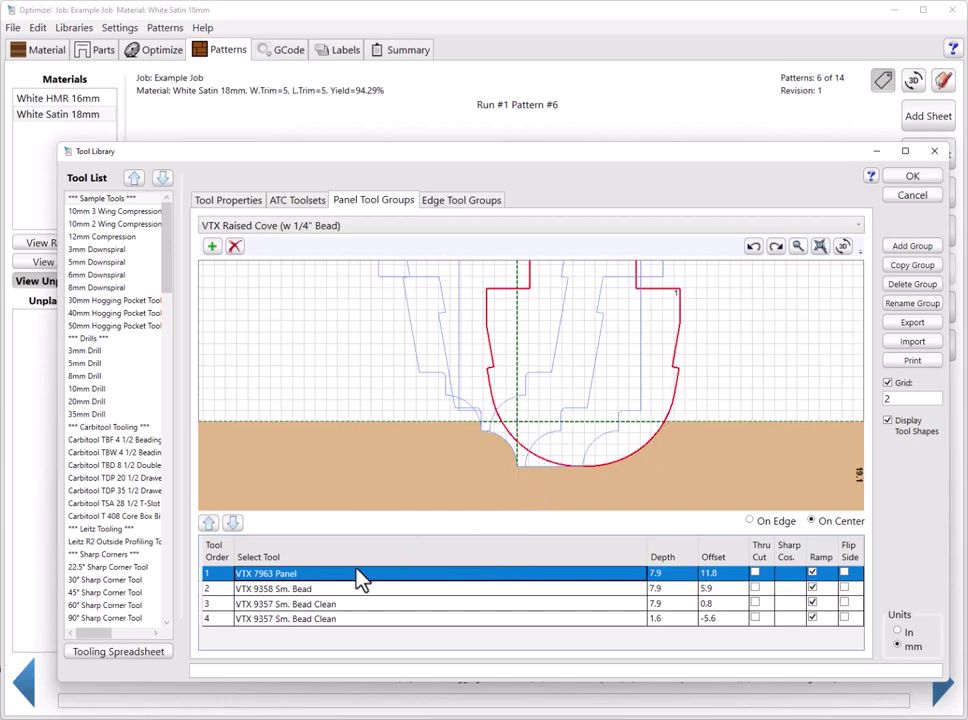
pyautogui.click(336, 592)
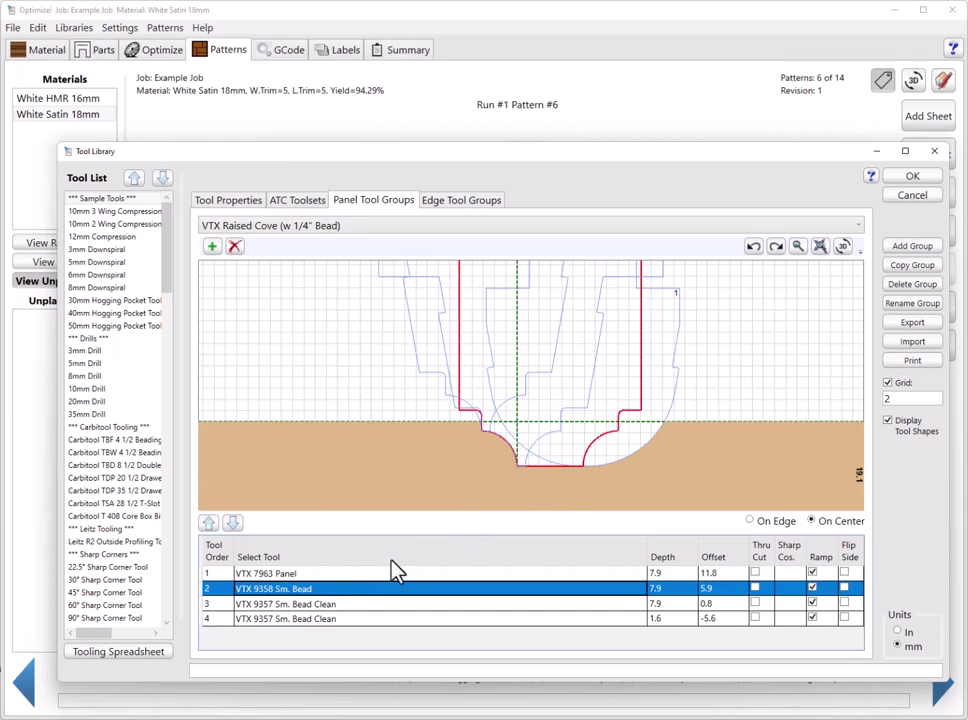
pyautogui.click(336, 604)
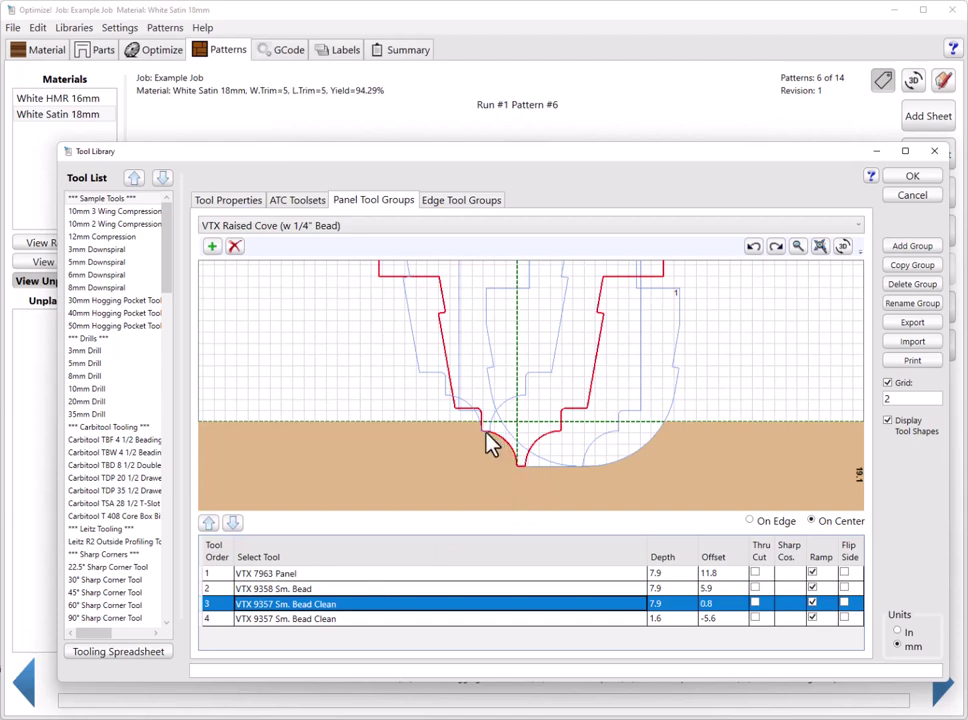
pyautogui.click(340, 619)
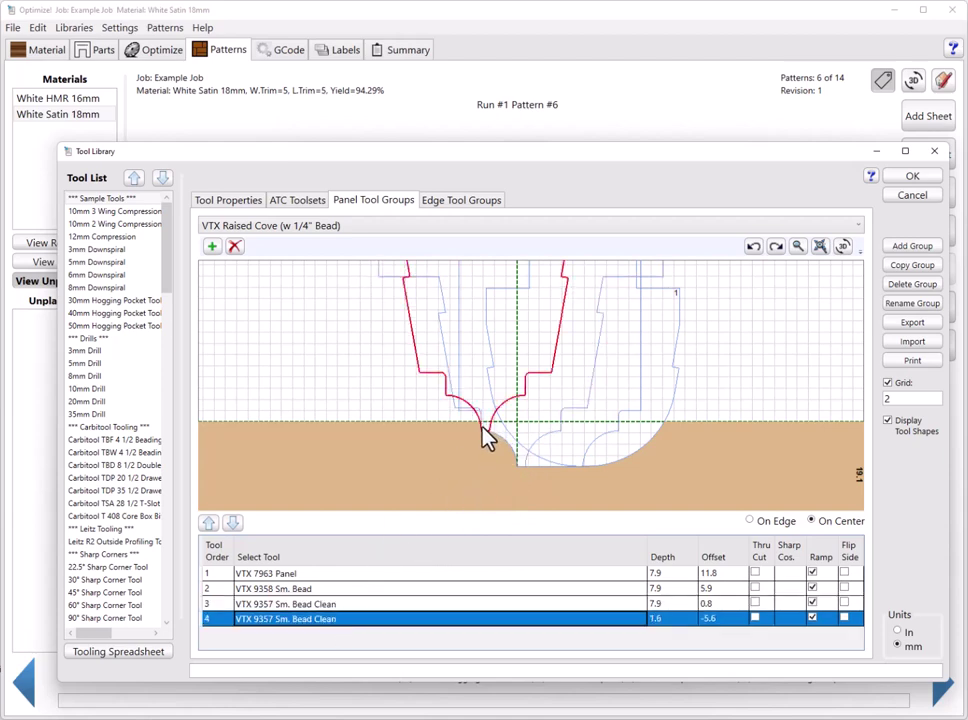
pyautogui.click(526, 432)
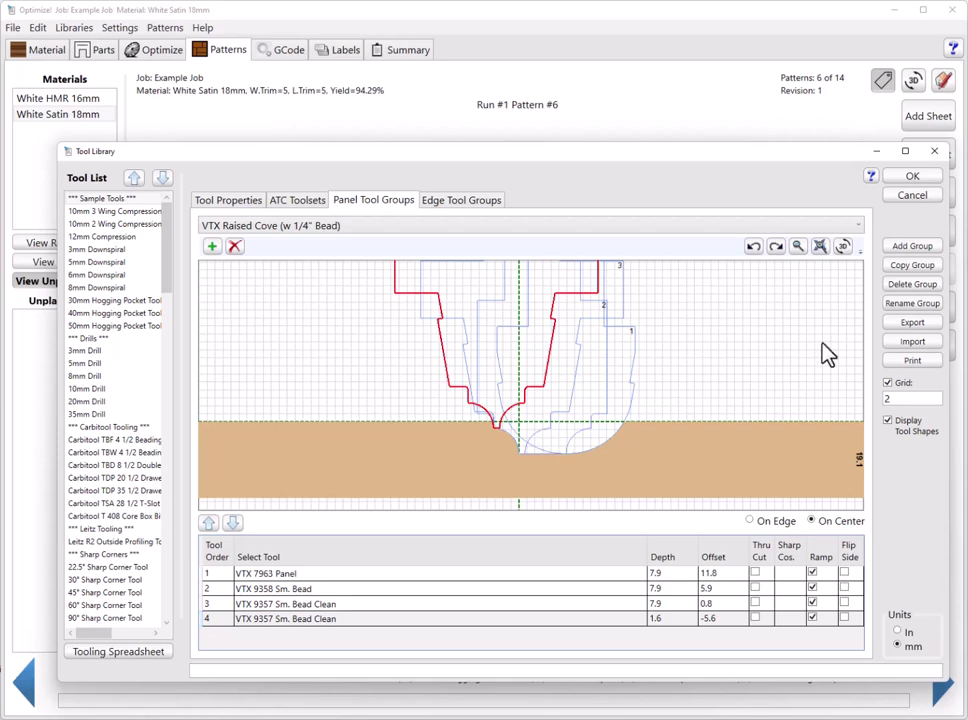
# - Preview the VTX Raised Cove (w 1/4" Bead) group on a door in an enlarged 3D view, and return to its profile drawing
pyautogui.click(843, 246)
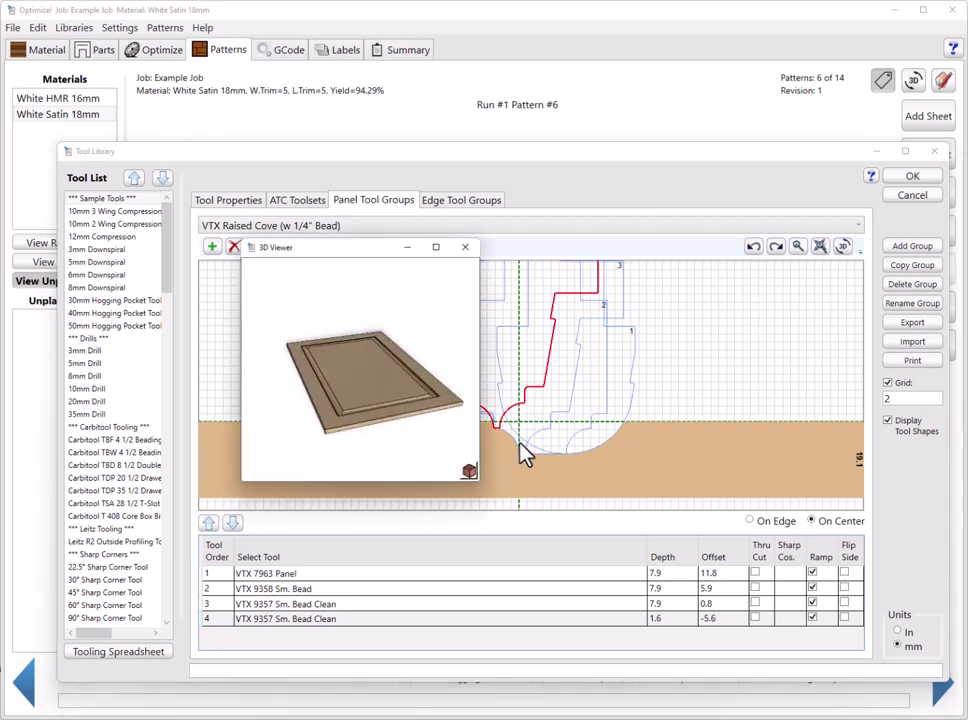
pyautogui.click(438, 249)
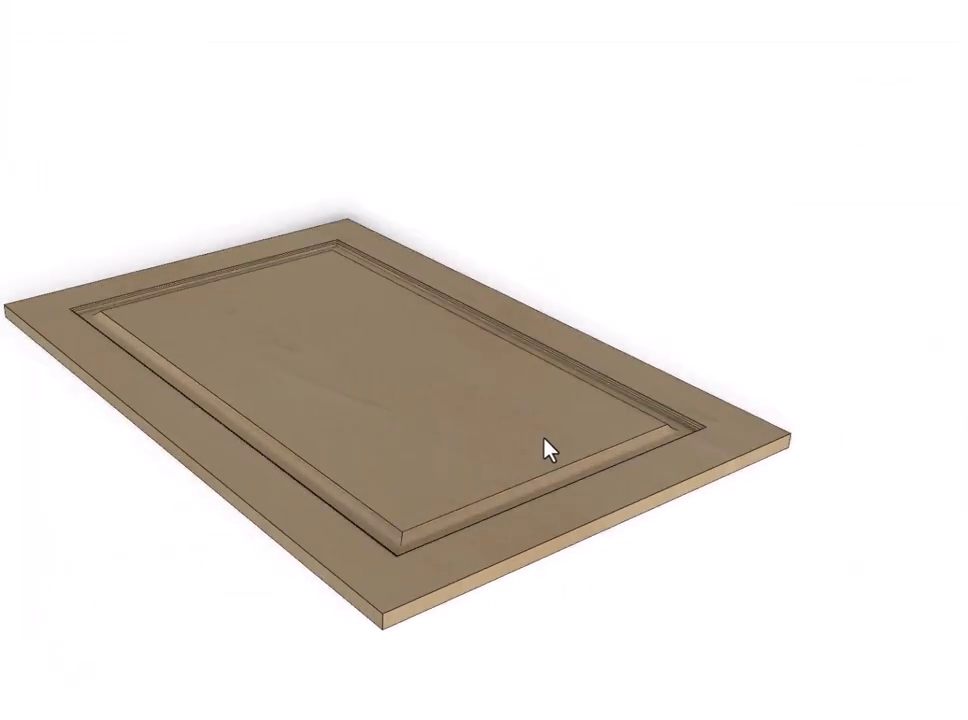
pyautogui.moveTo(548, 450); pyautogui.dragTo(531, 518)
pyautogui.scroll(2, 426, 569)
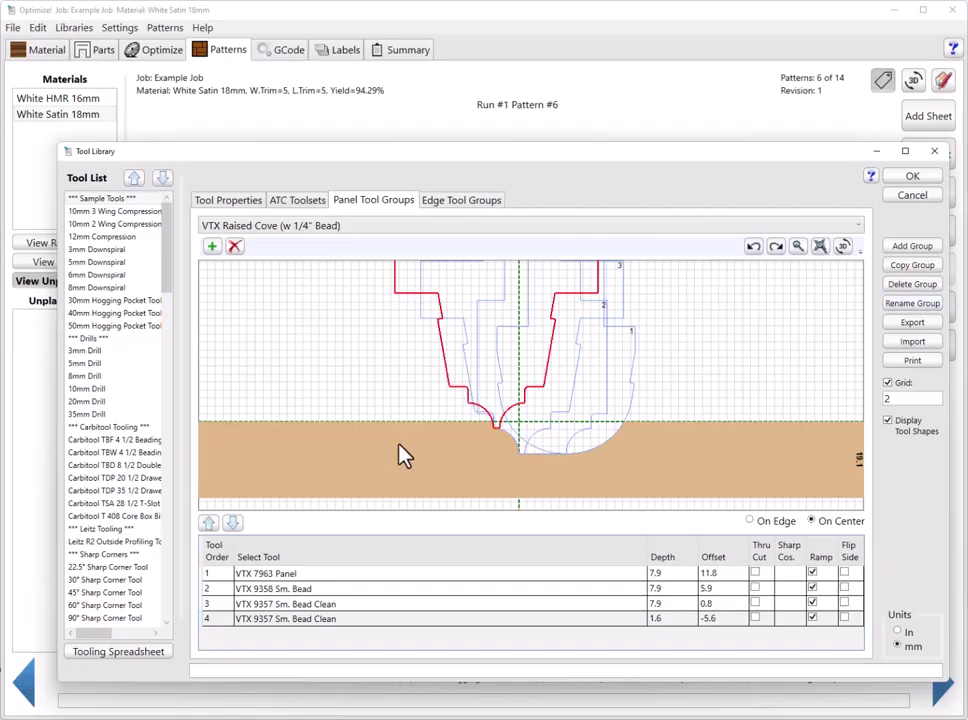
pyautogui.scroll(-2, 402, 460)
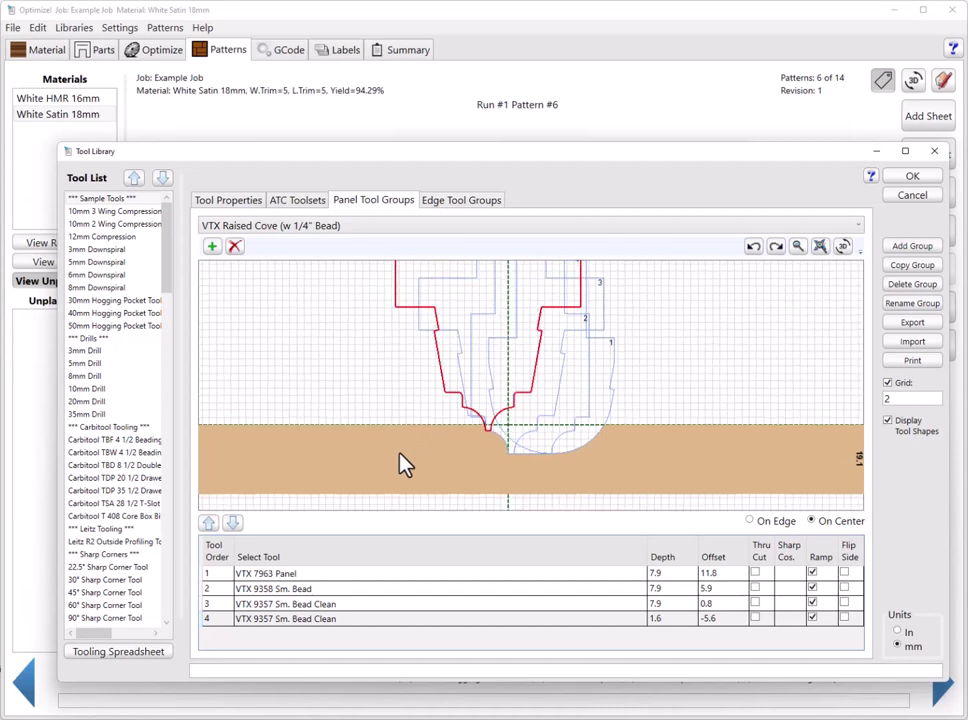
# - Look at the tool shape of the Carbitool TDP 20 1/2 tool and close its shape editor without changes
pyautogui.click(242, 205)
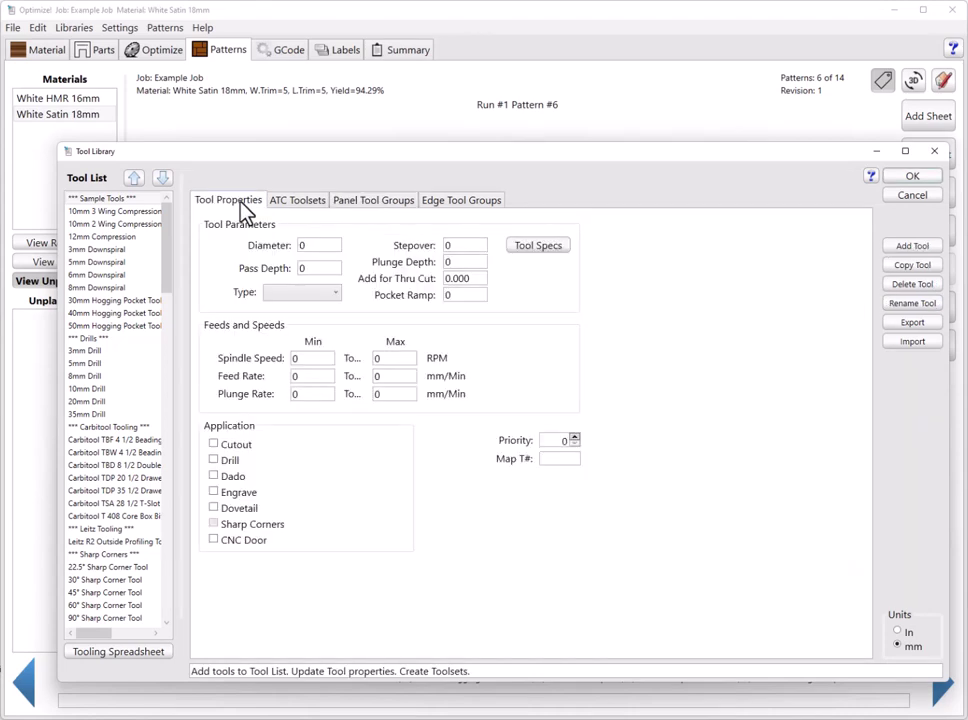
pyautogui.click(100, 478)
pyautogui.click(343, 543)
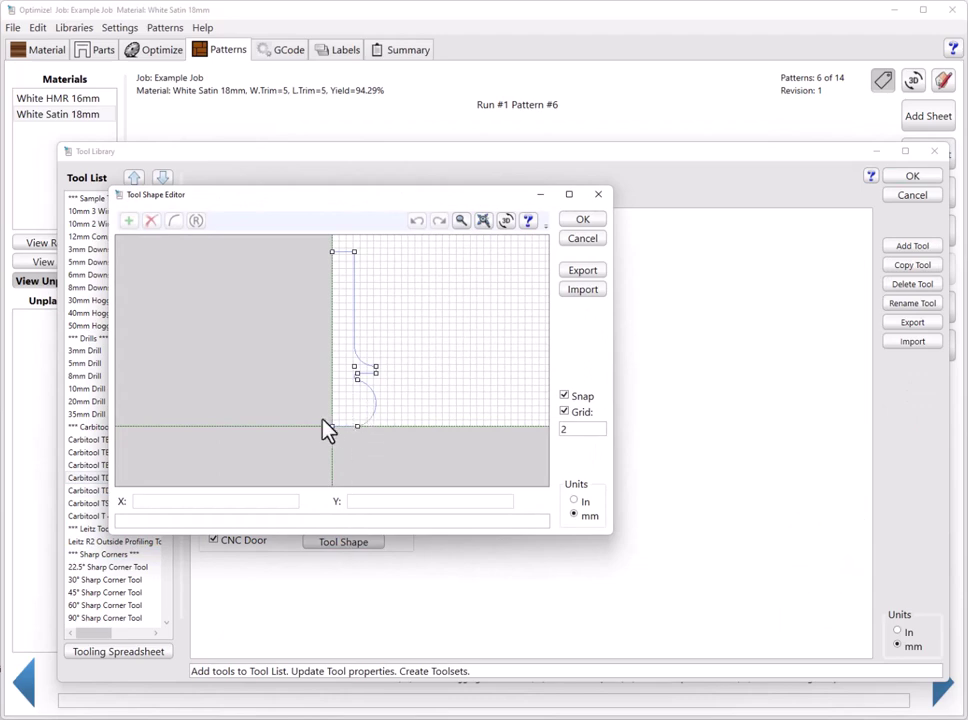
pyautogui.click(584, 238)
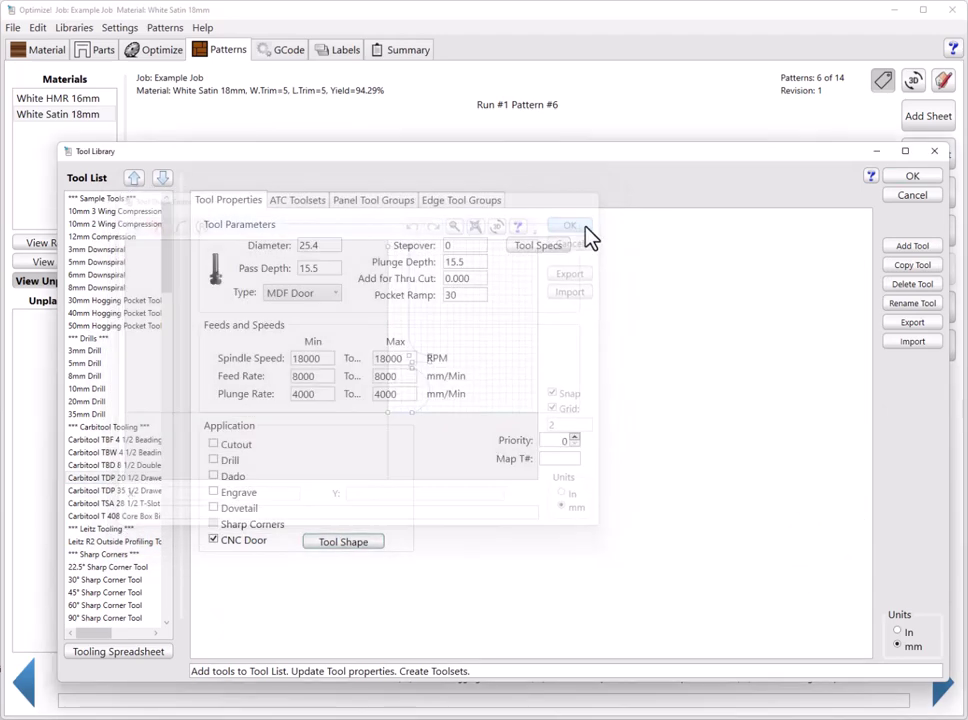
# - Review the edge tool groups, comparing the VTX Ogee Edge Profile, Leitz R2 Outside Profiling and GLCT Ogee Edge Profile
pyautogui.click(373, 200)
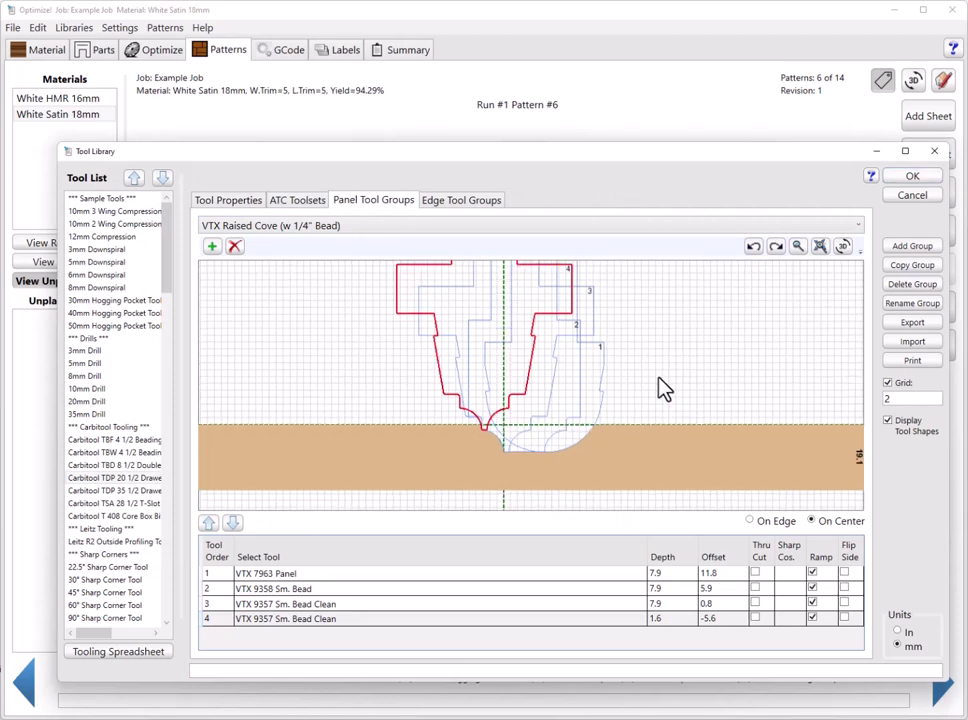
pyautogui.click(455, 205)
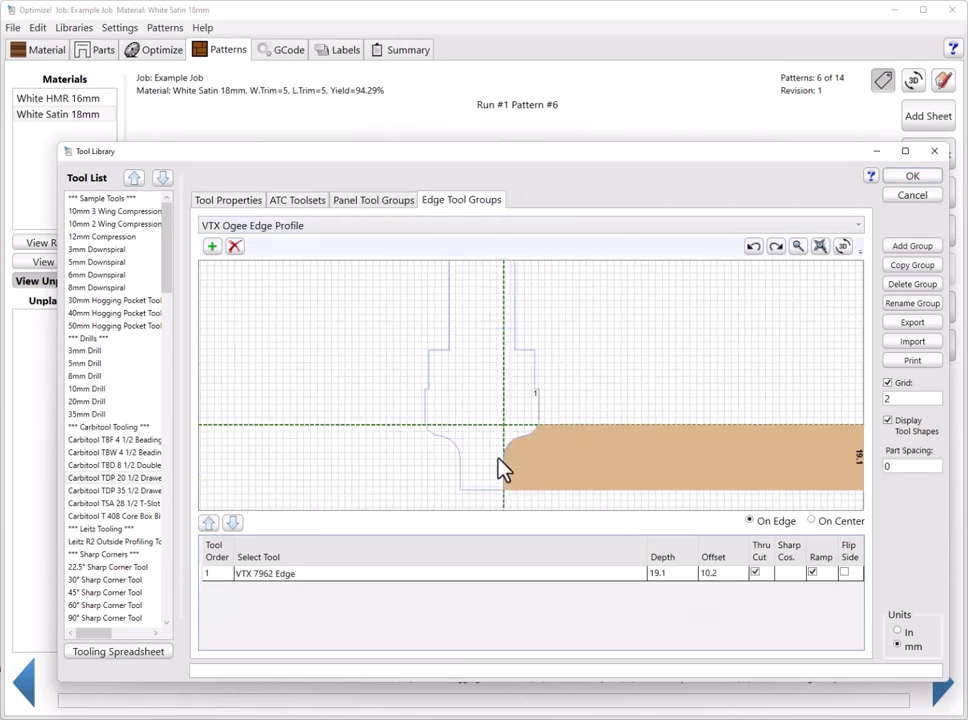
pyautogui.click(276, 228)
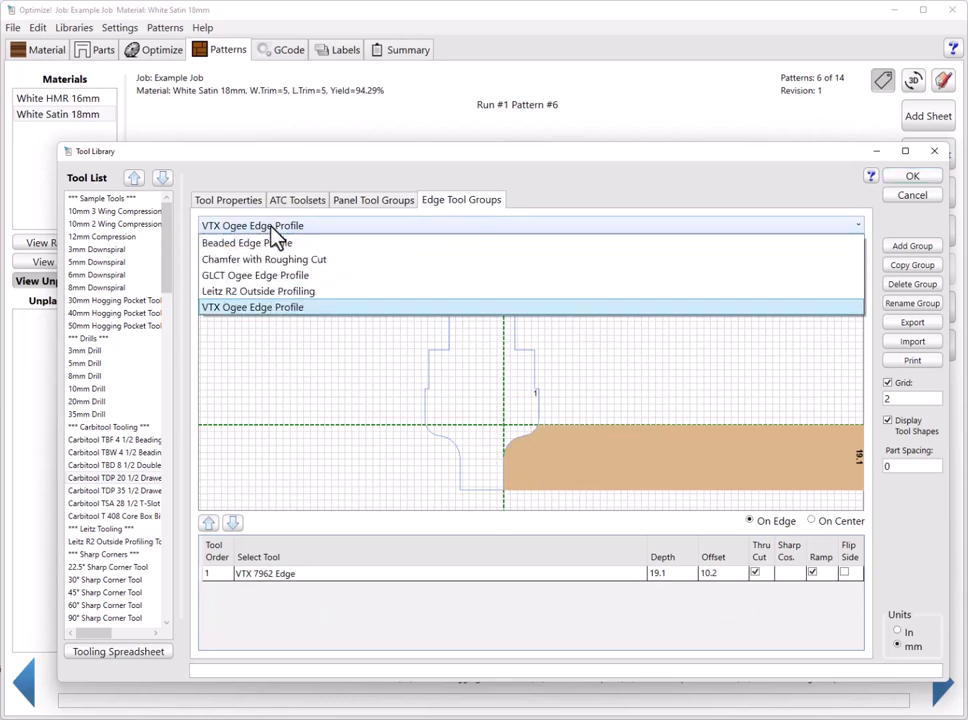
pyautogui.click(278, 290)
pyautogui.scroll(2, 500, 447)
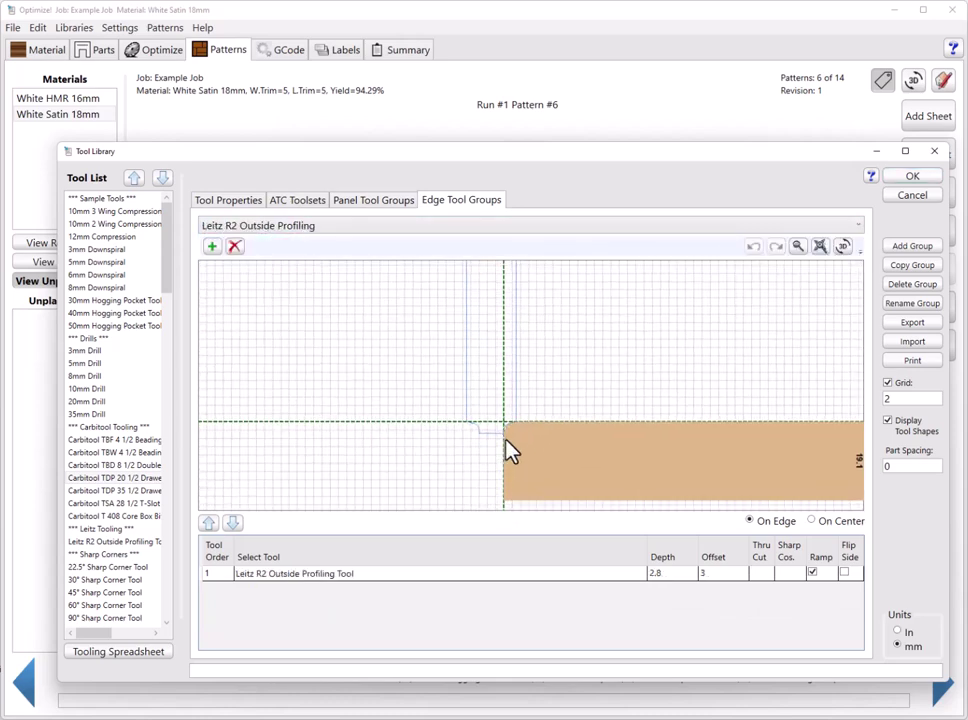
pyautogui.click(335, 228)
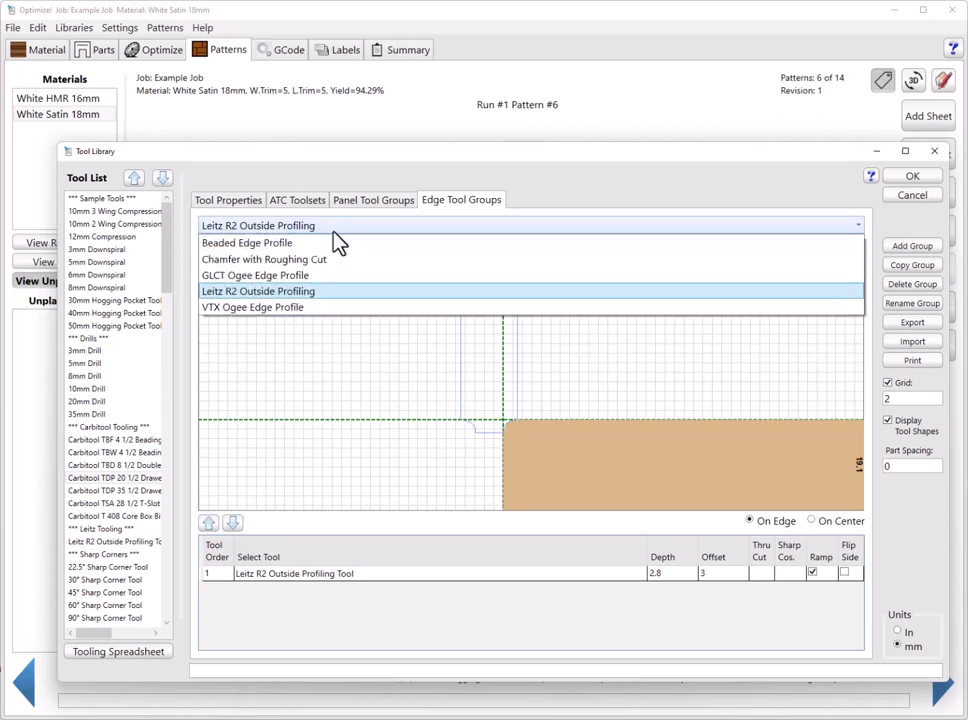
pyautogui.click(335, 278)
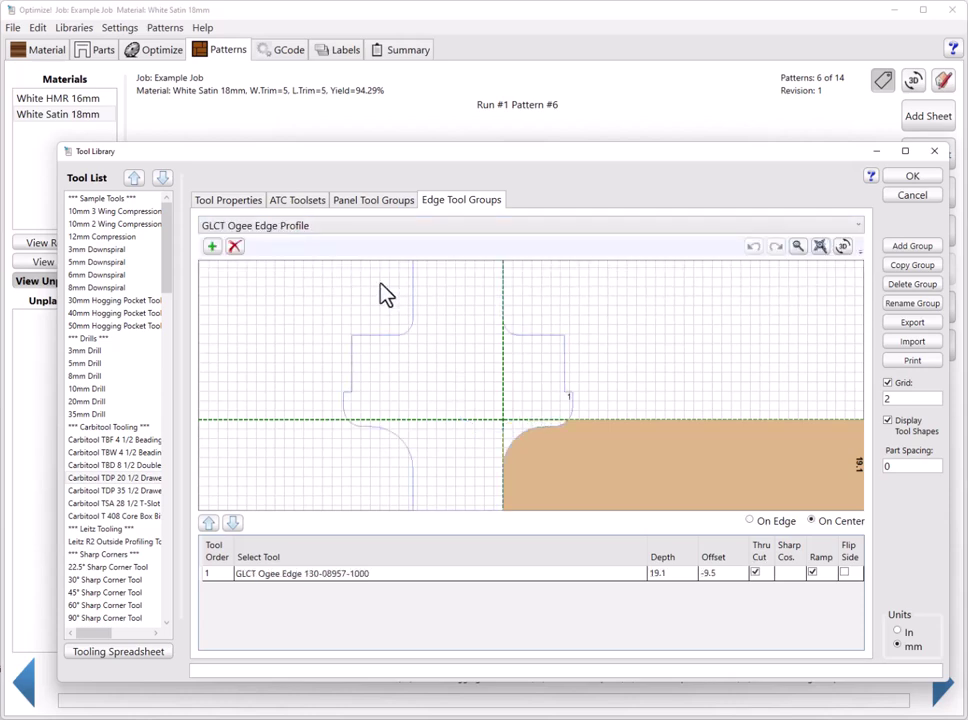
# - Show the Beaded Edge Profile edge tool group, examine its profile drawing, and preview it on a door in an enlarged 3D view
pyautogui.scroll(-1, 530, 412)
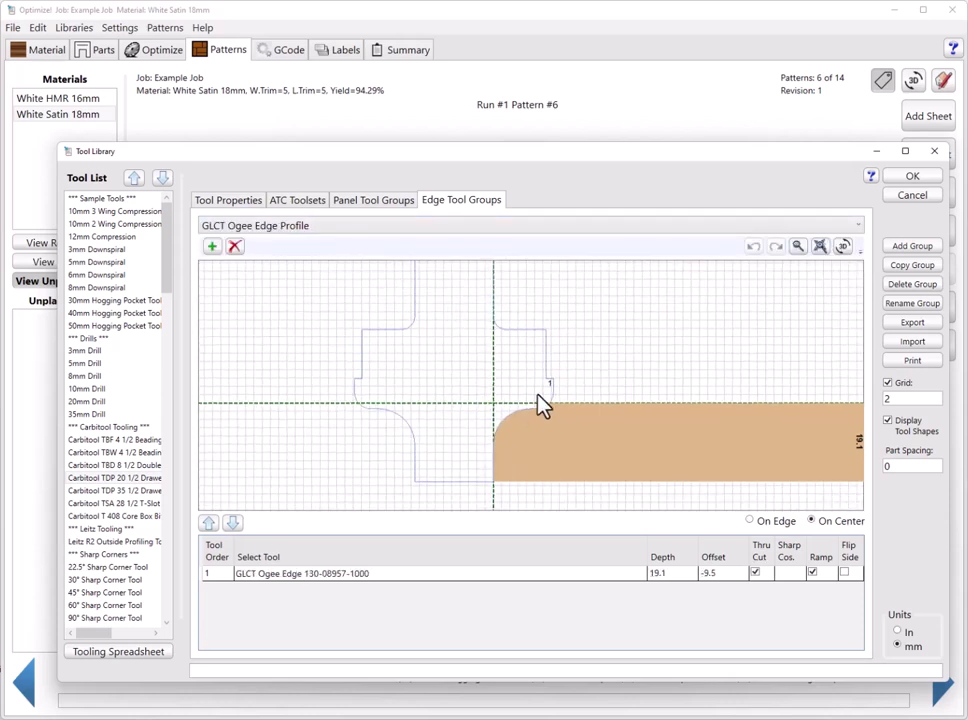
pyautogui.click(298, 230)
pyautogui.click(283, 243)
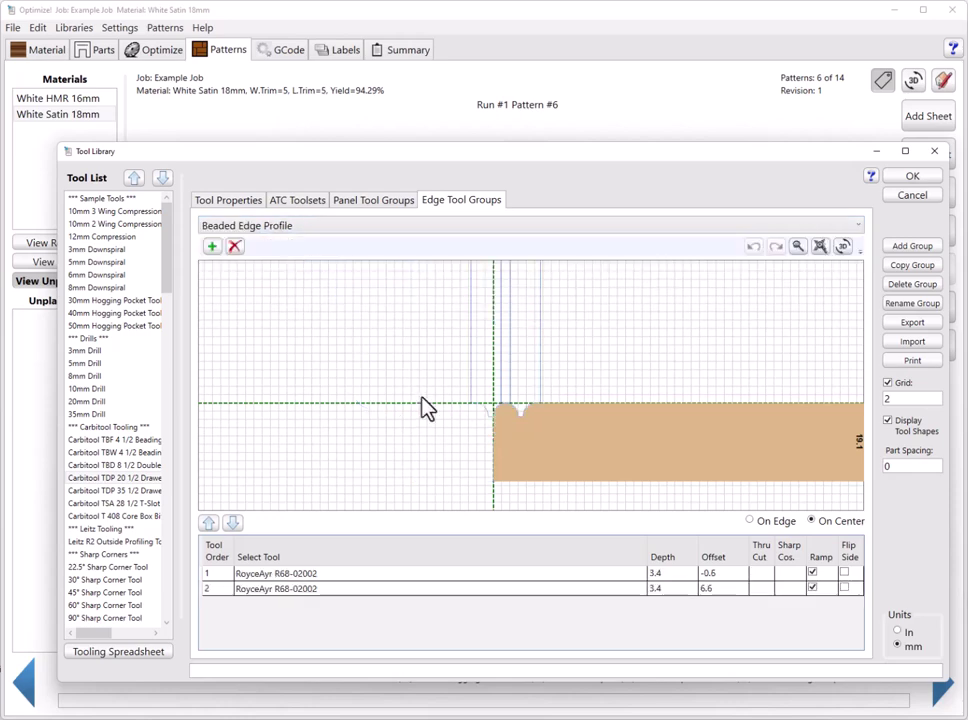
pyautogui.scroll(2, 510, 445)
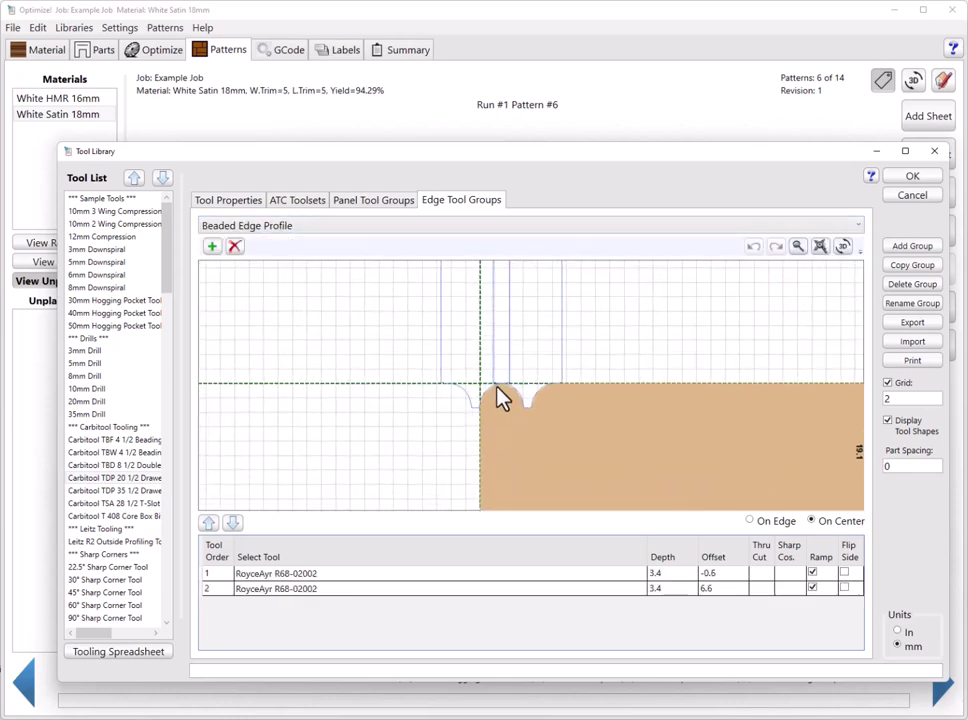
pyautogui.click(843, 246)
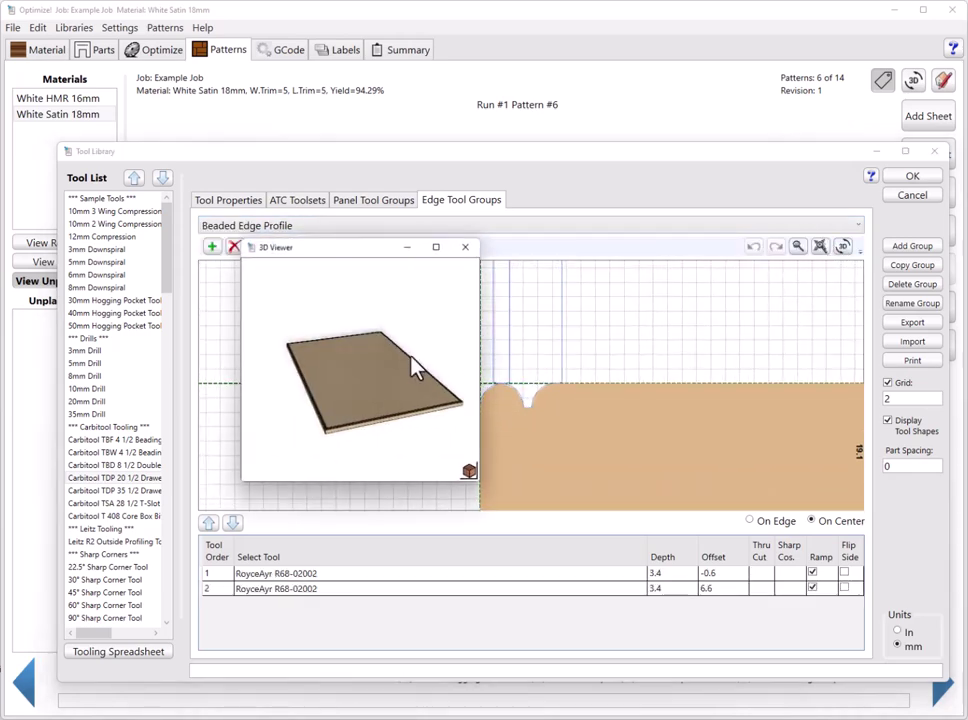
pyautogui.click(436, 247)
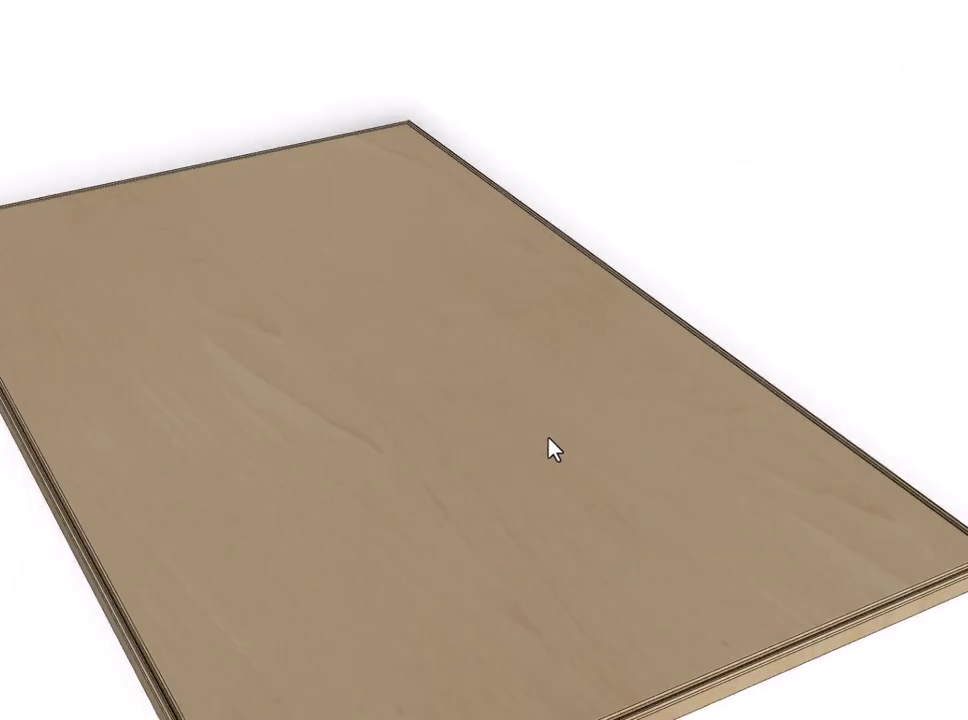
pyautogui.scroll(-3, 530, 448)
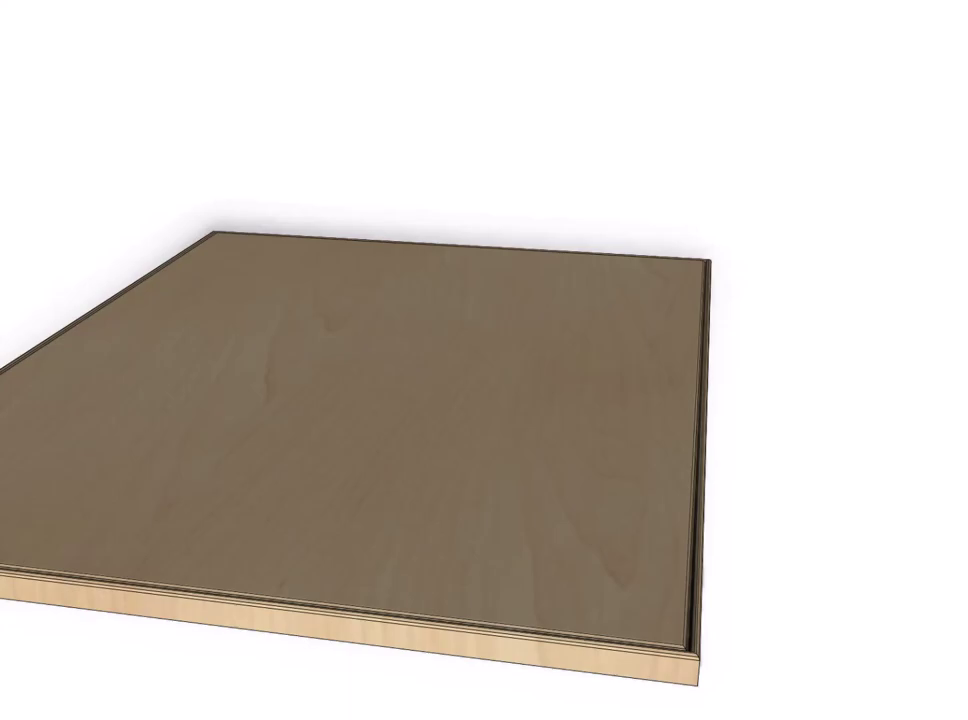
pyautogui.press('Escape')
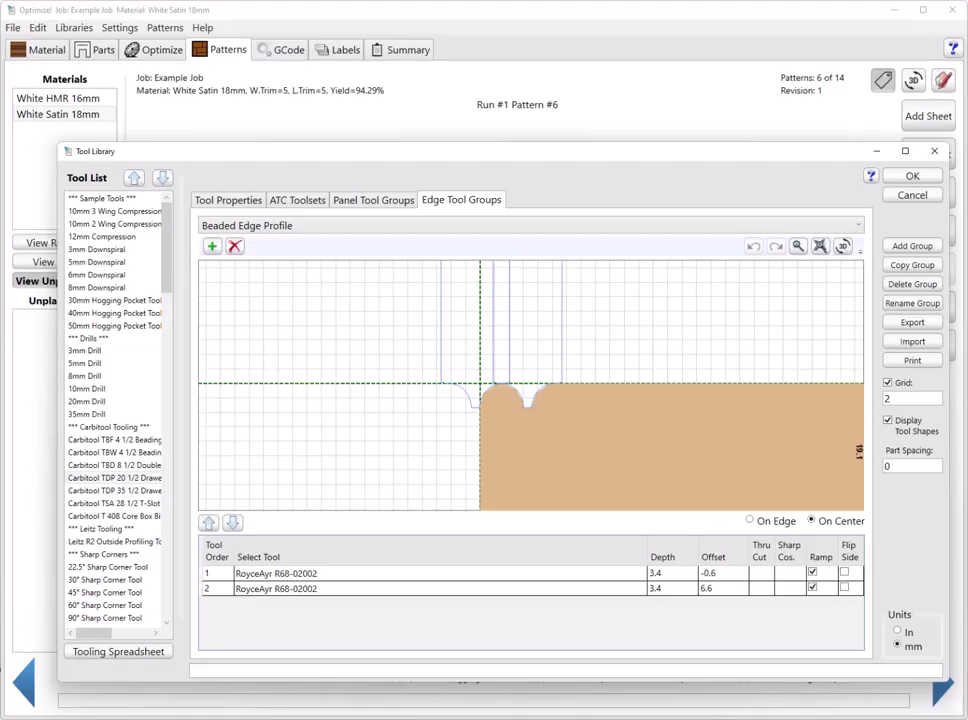
# - Read both pages of the help document on the Edge Tool Groups and close it
pyautogui.click(871, 177)
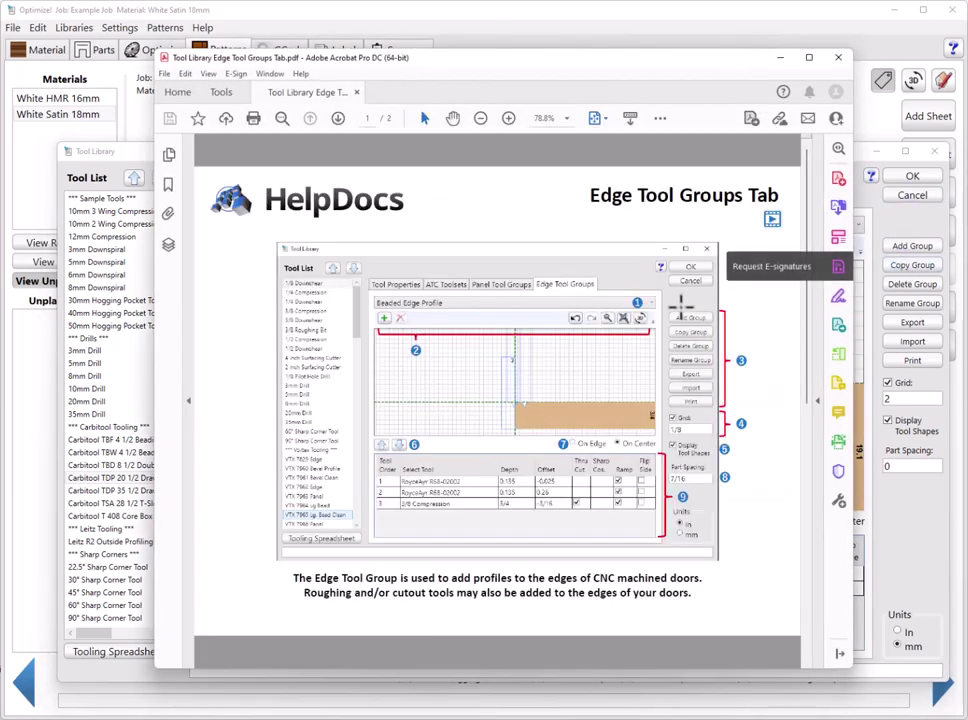
pyautogui.scroll(-5, 681, 304)
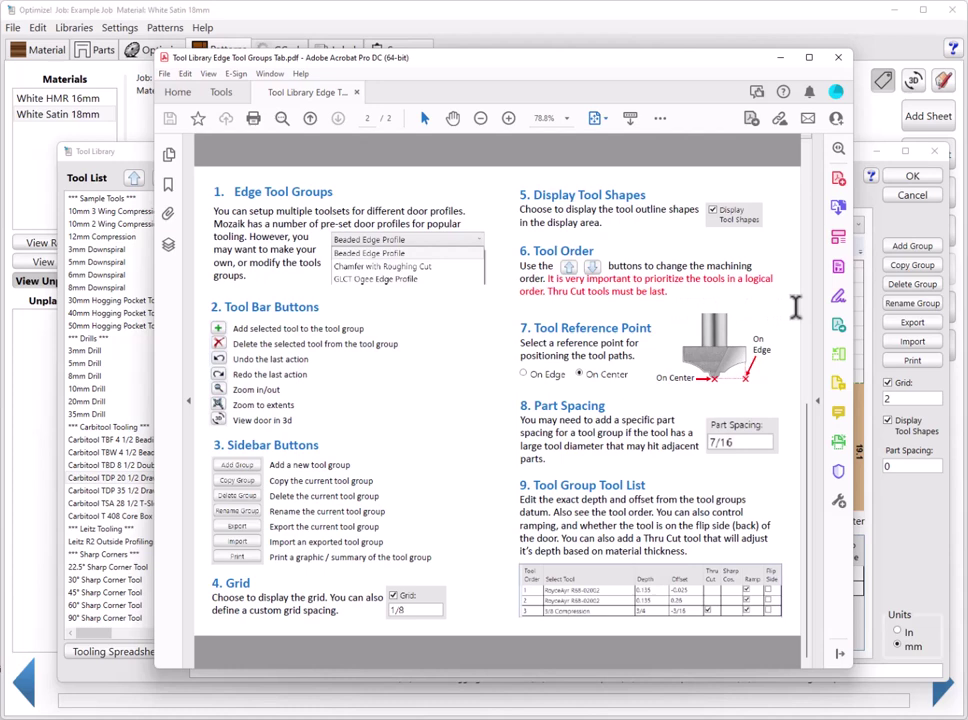
pyautogui.click(838, 57)
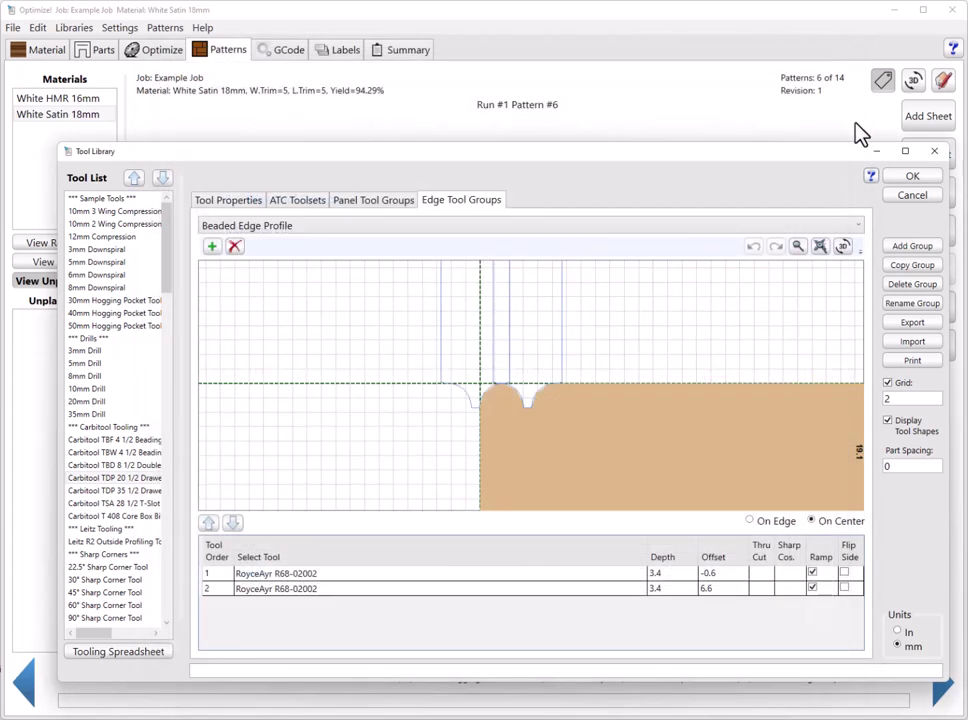
# - Accept and close the Tool Library, and exit Optimize while saving the changes to all materials and parts
pyautogui.click(912, 180)
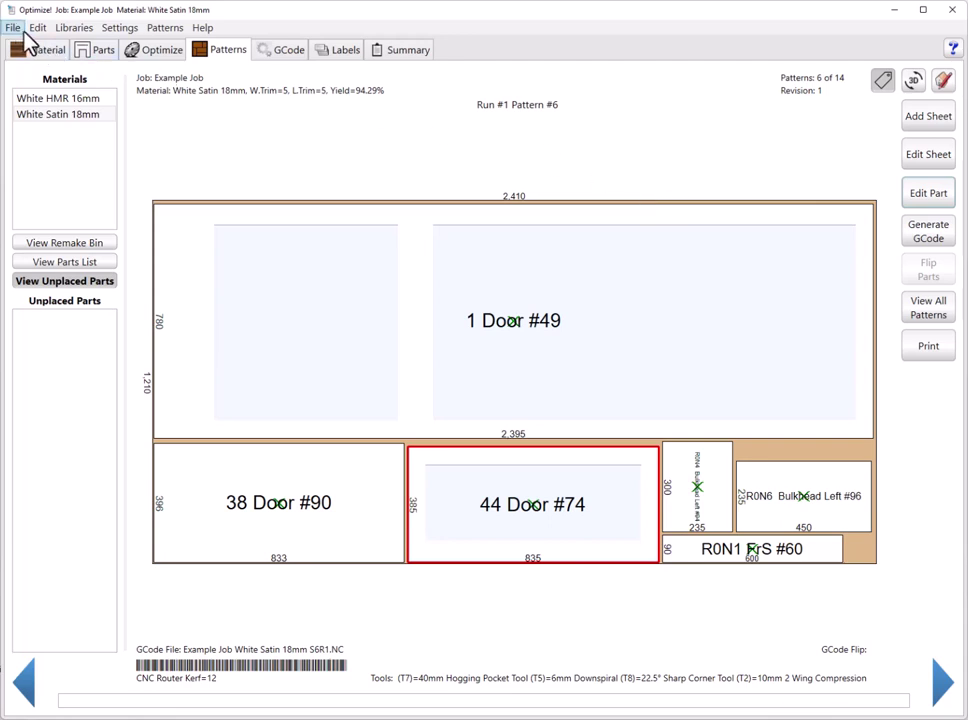
pyautogui.click(950, 9)
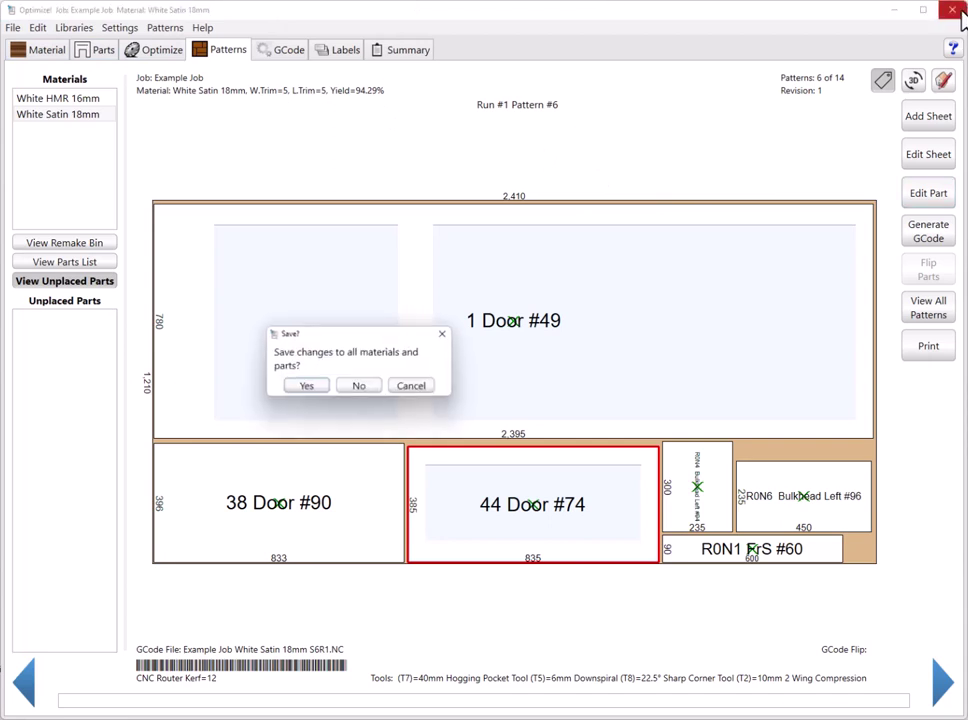
pyautogui.click(303, 387)
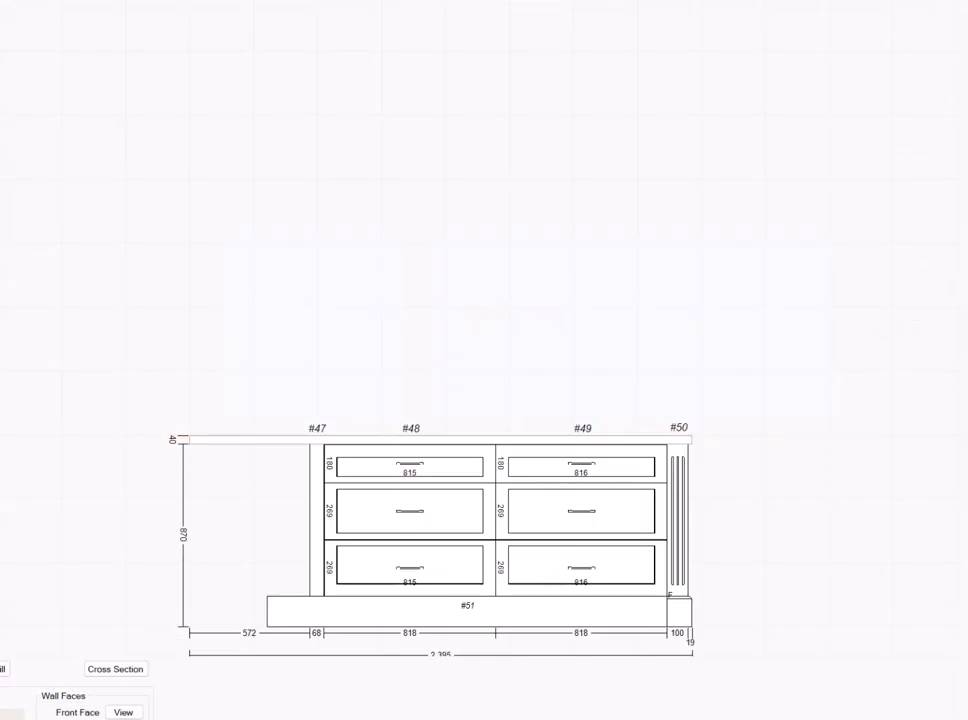
# - Reopen Optimize for Example Job in an enlarged window and review the saved White Satin 18mm patterns and GCode file list
pyautogui.scroll(-2, 27, 332)
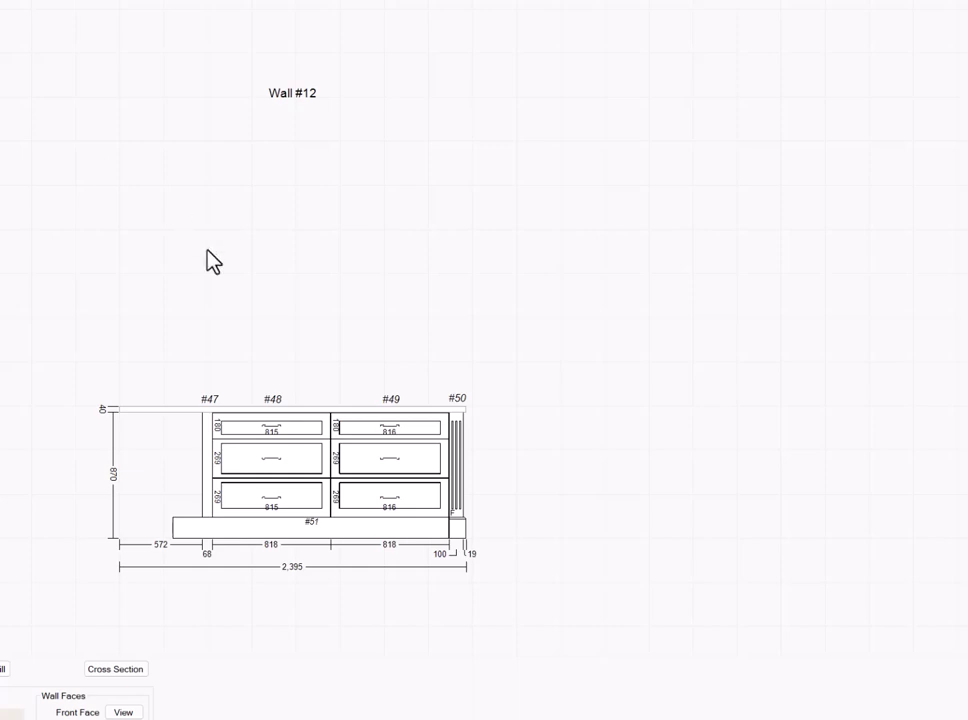
pyautogui.moveTo(0, 259); pyautogui.dragTo(497, 255)
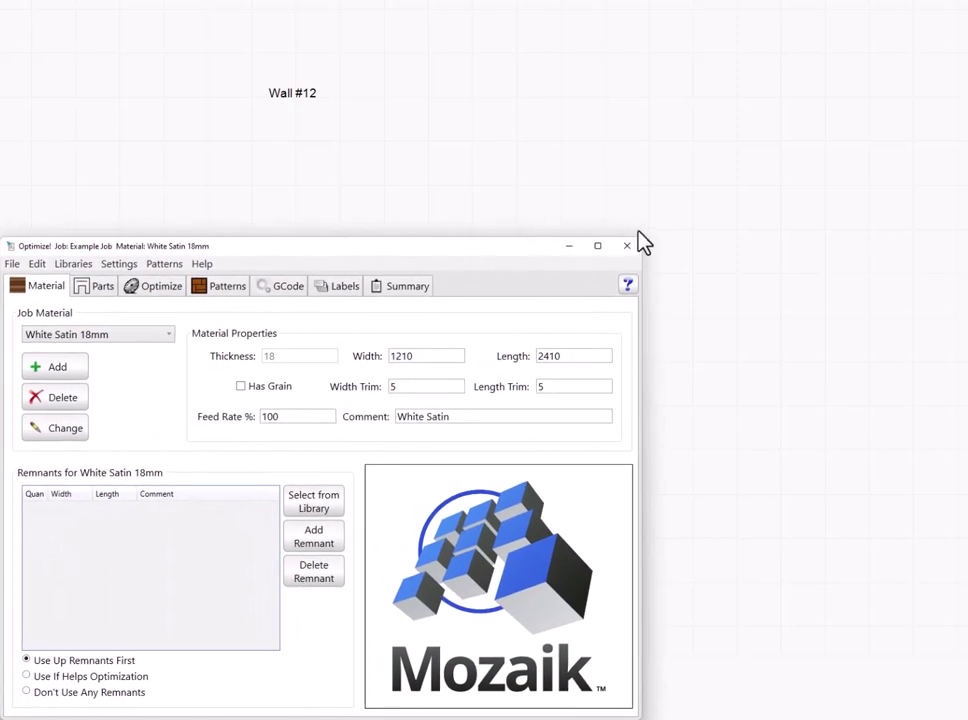
pyautogui.moveTo(642, 240); pyautogui.dragTo(962, 7)
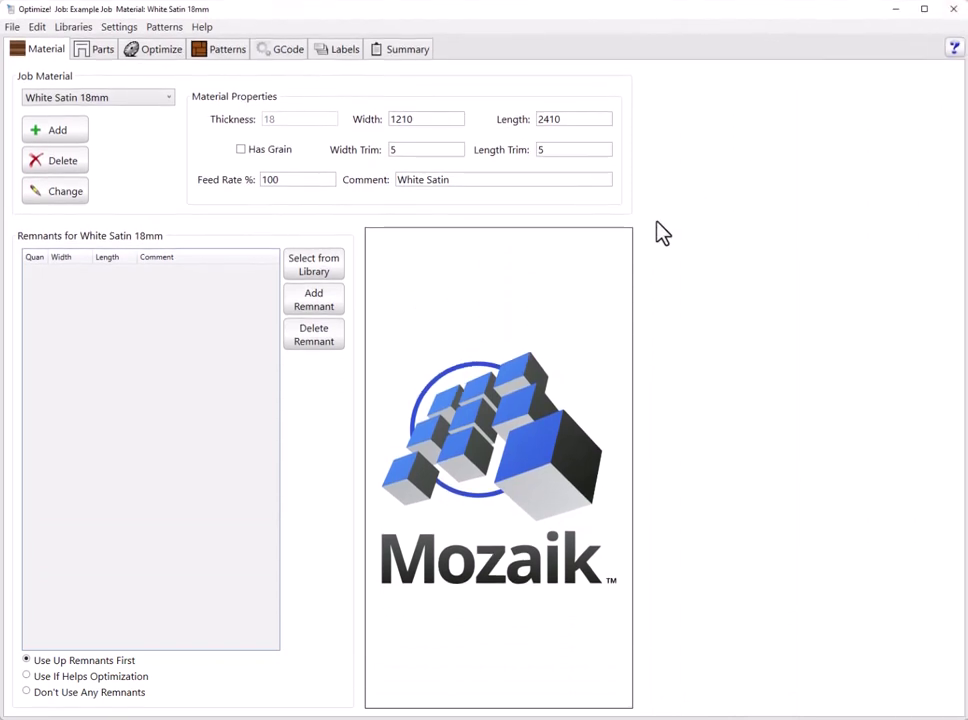
pyautogui.click(228, 54)
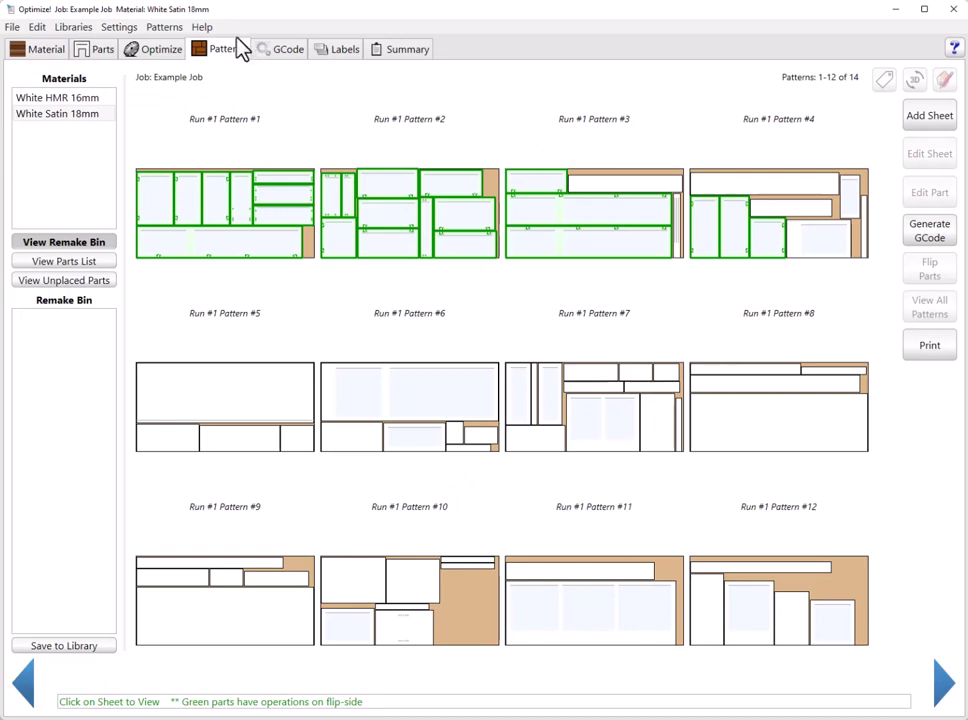
pyautogui.click(278, 52)
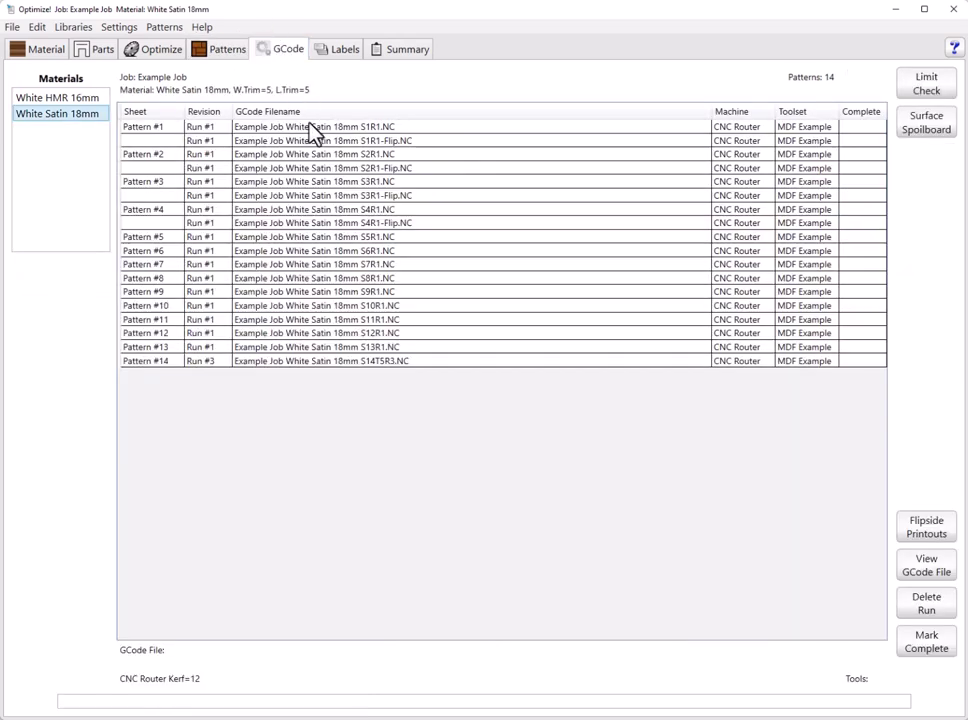